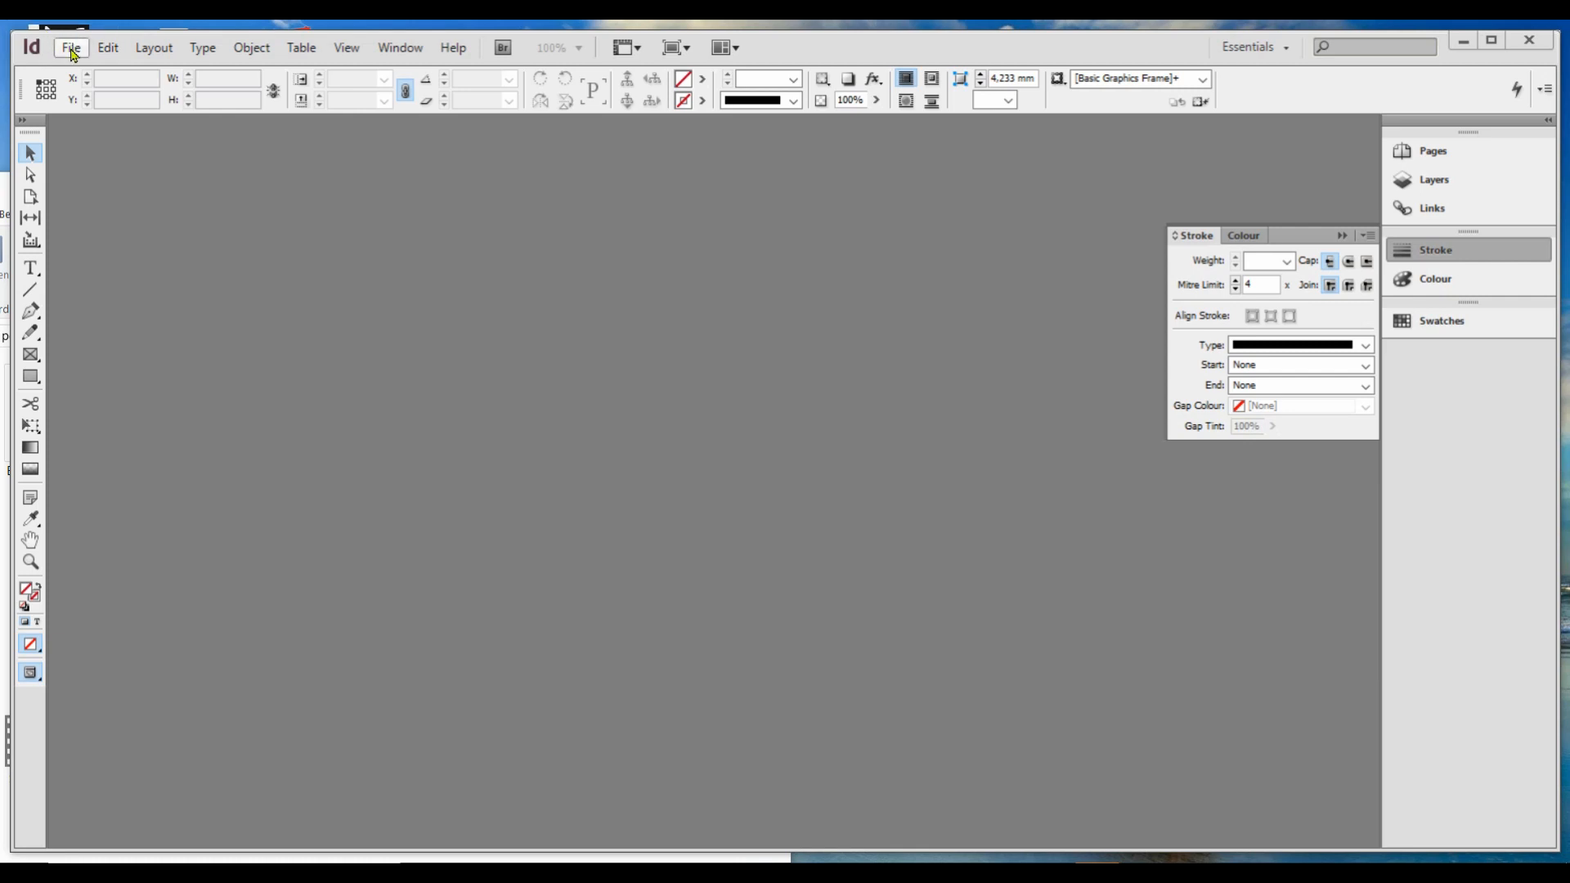
Step: Create a new one-page A4 landscape document with Print intent and facing pages turned off
click(72, 51)
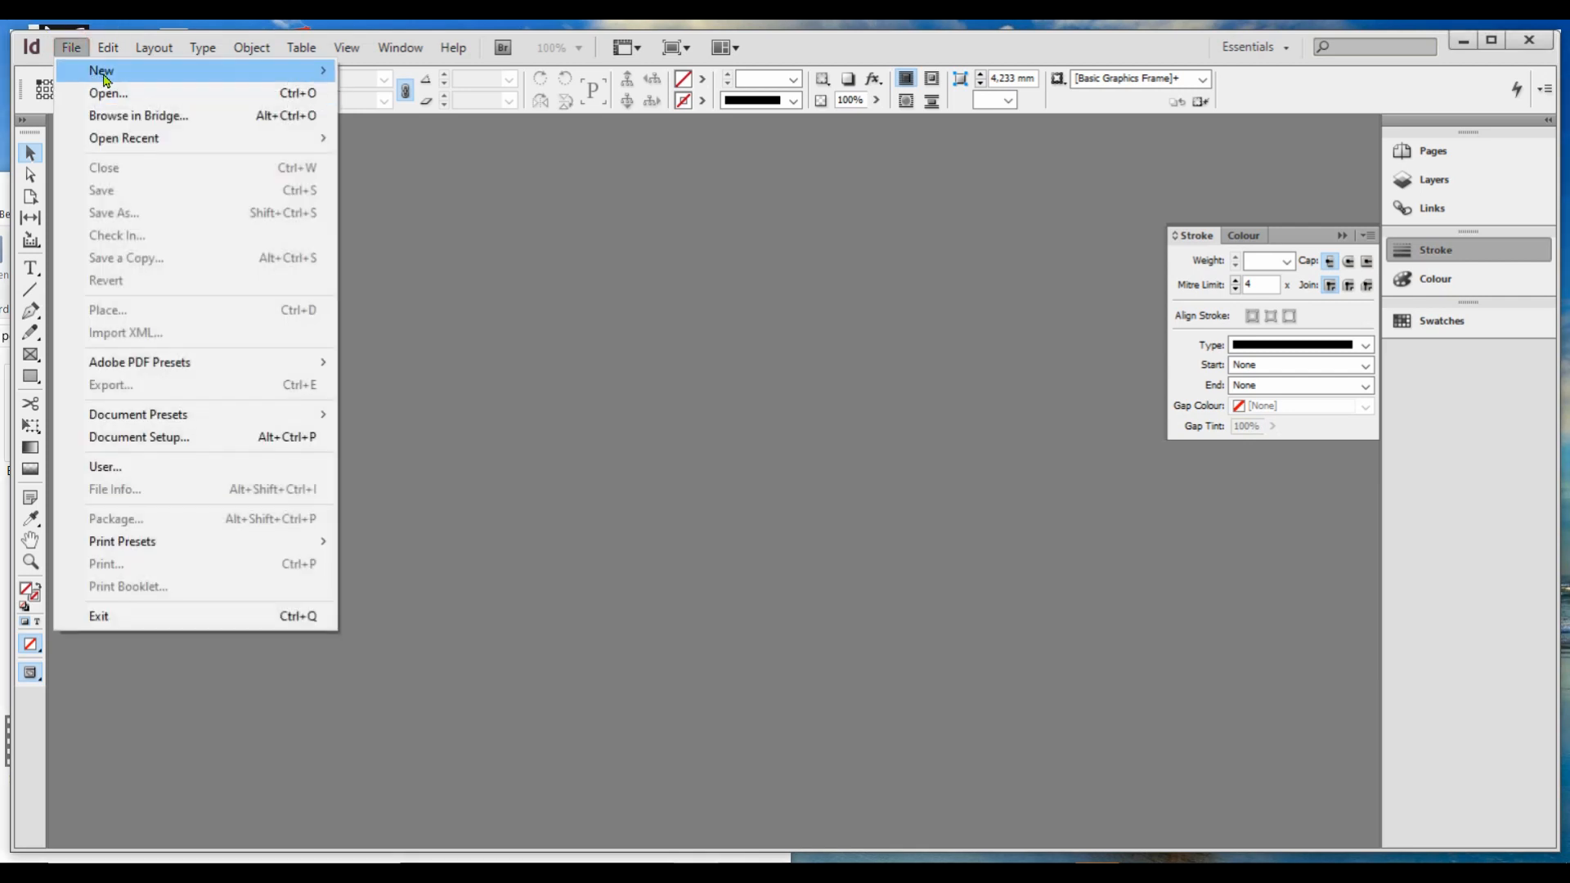
mouse_move(106, 79)
click(401, 72)
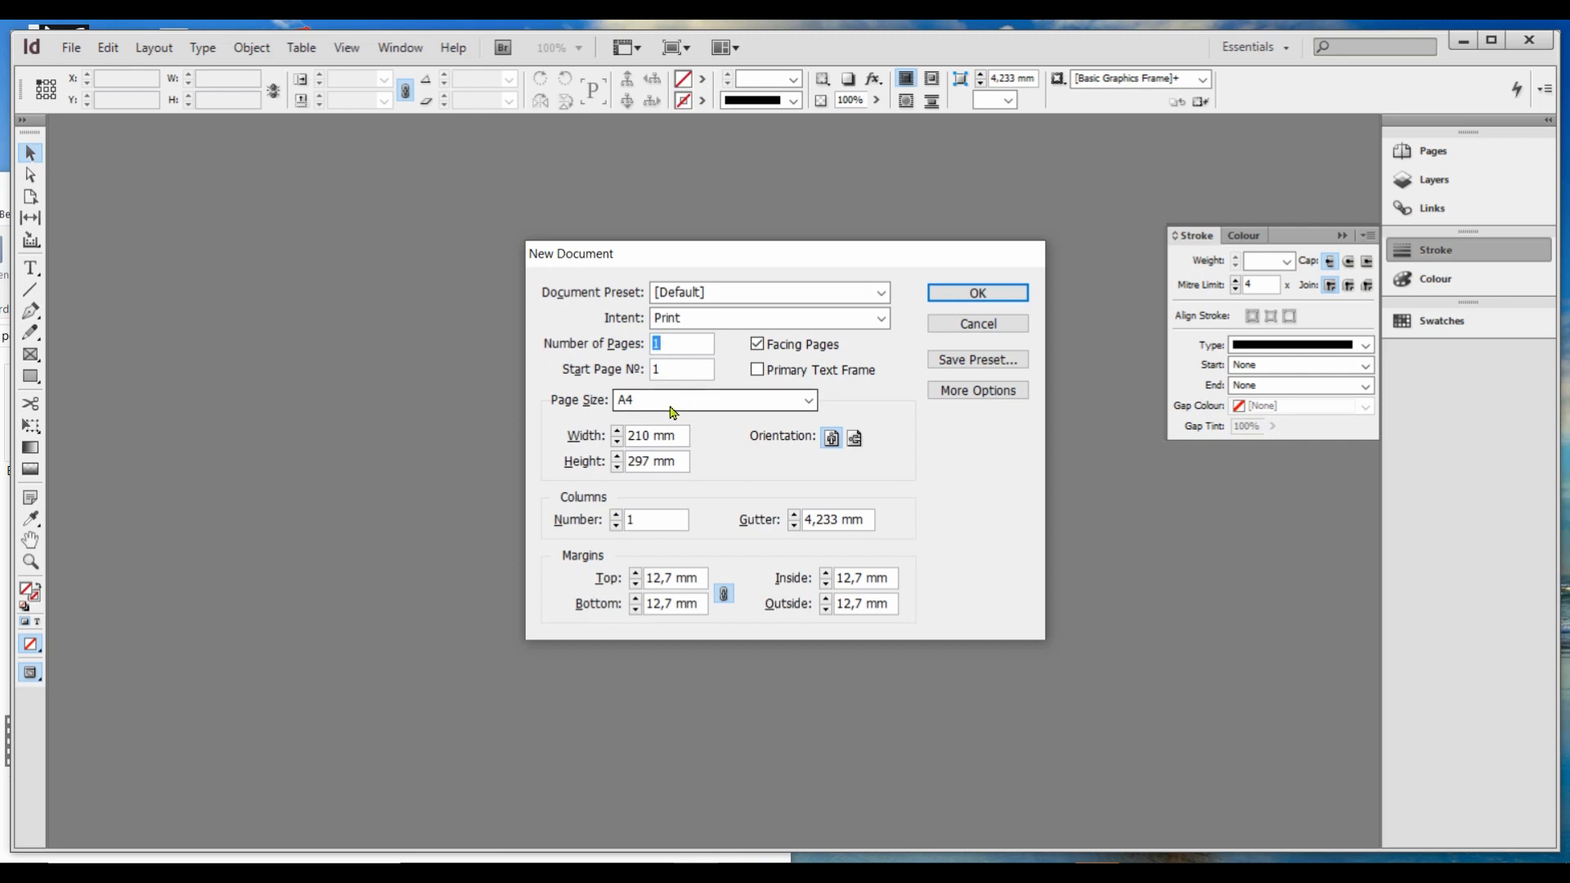
click(767, 410)
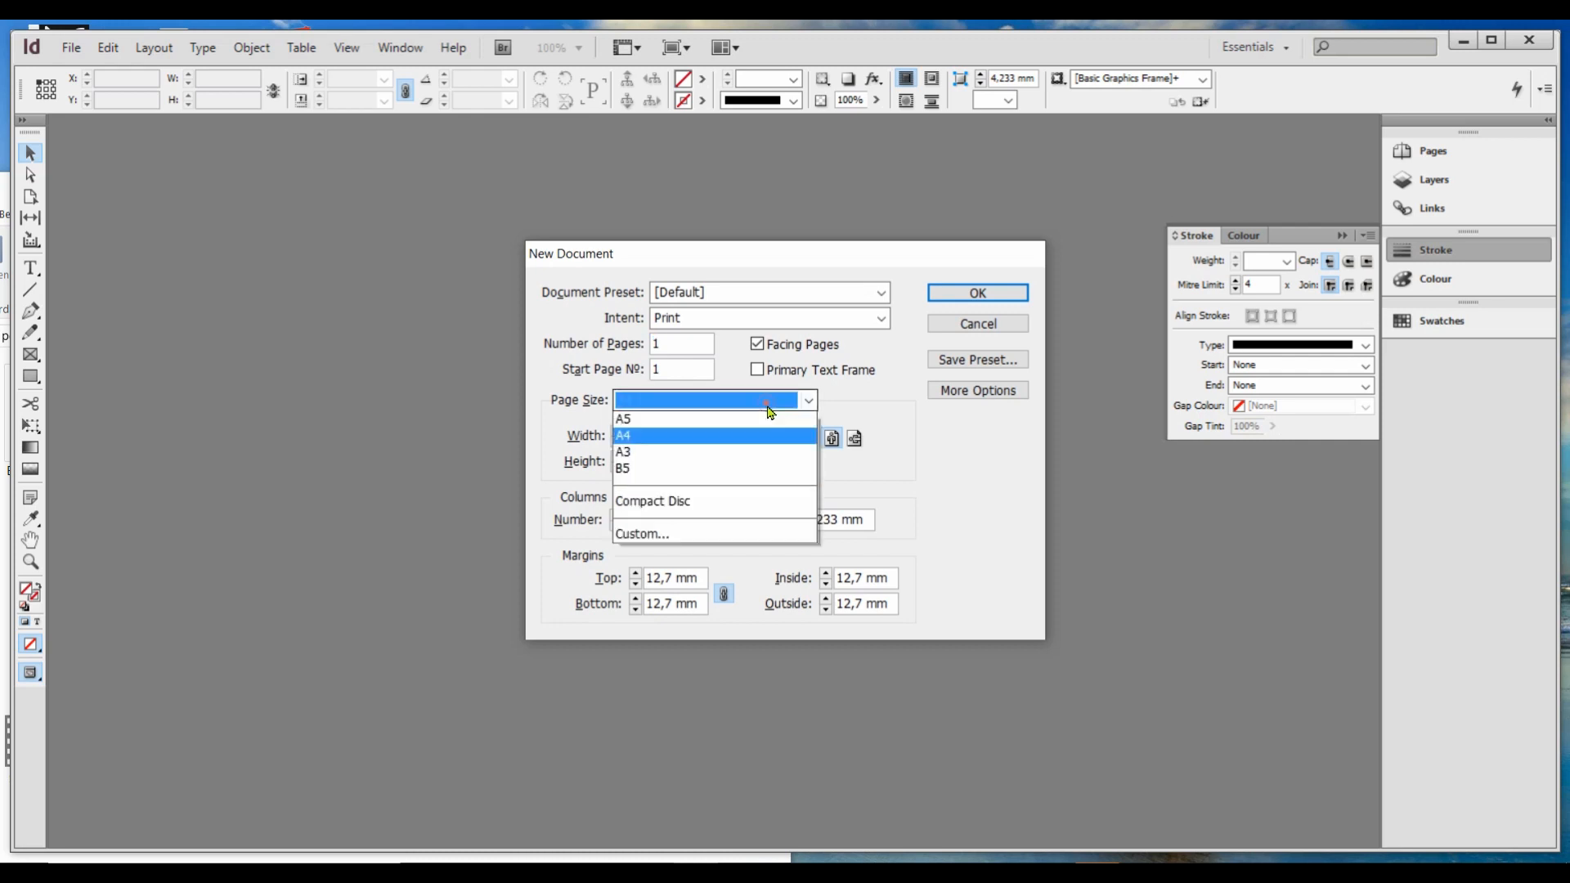
click(774, 406)
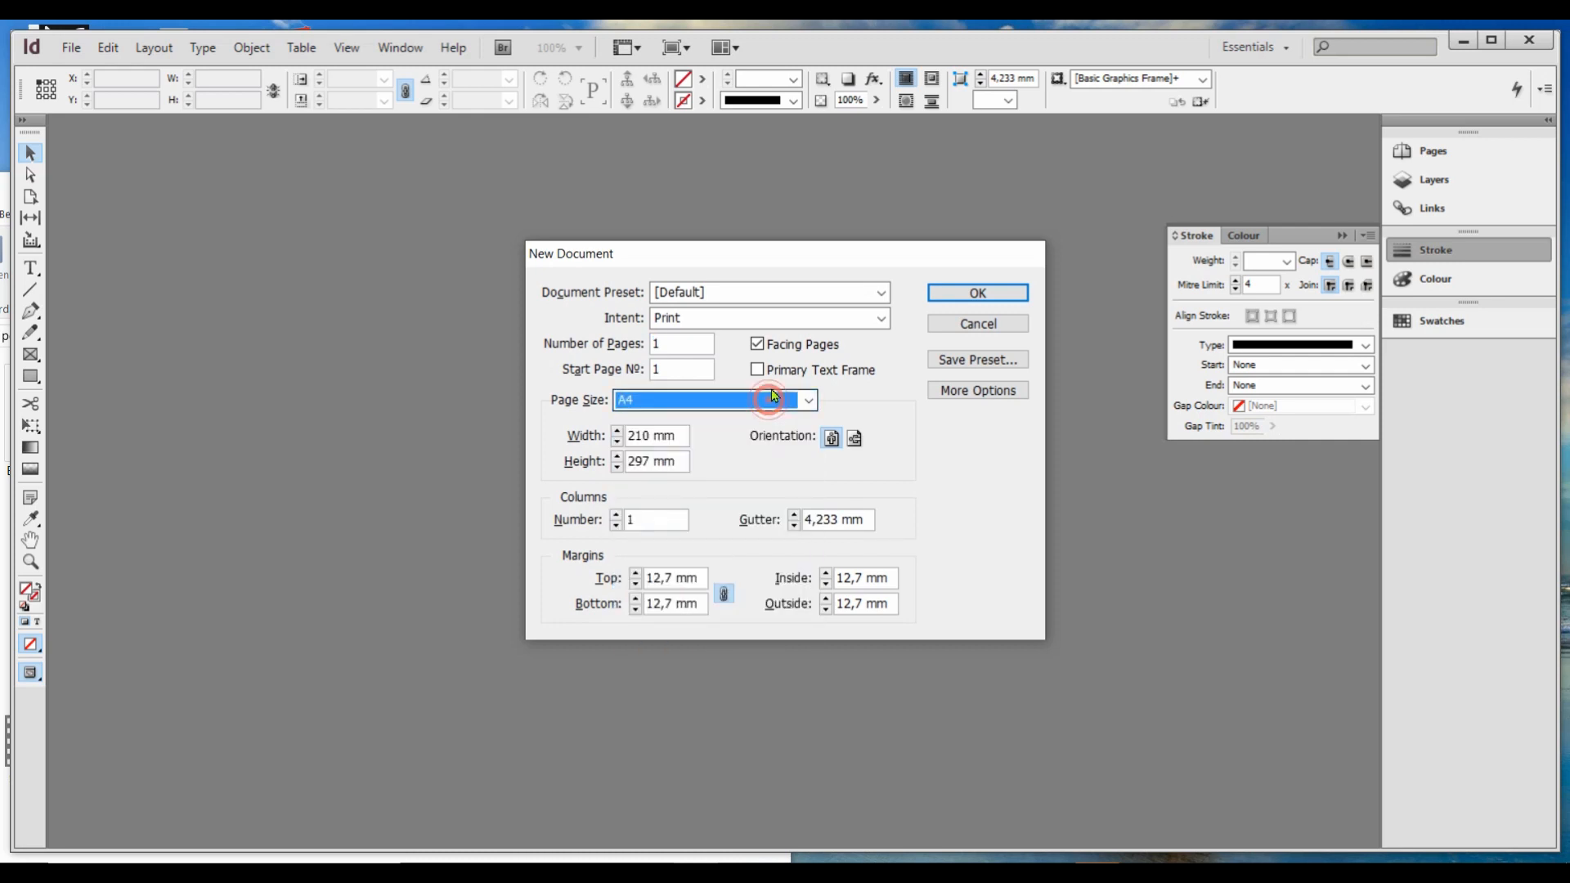
click(757, 345)
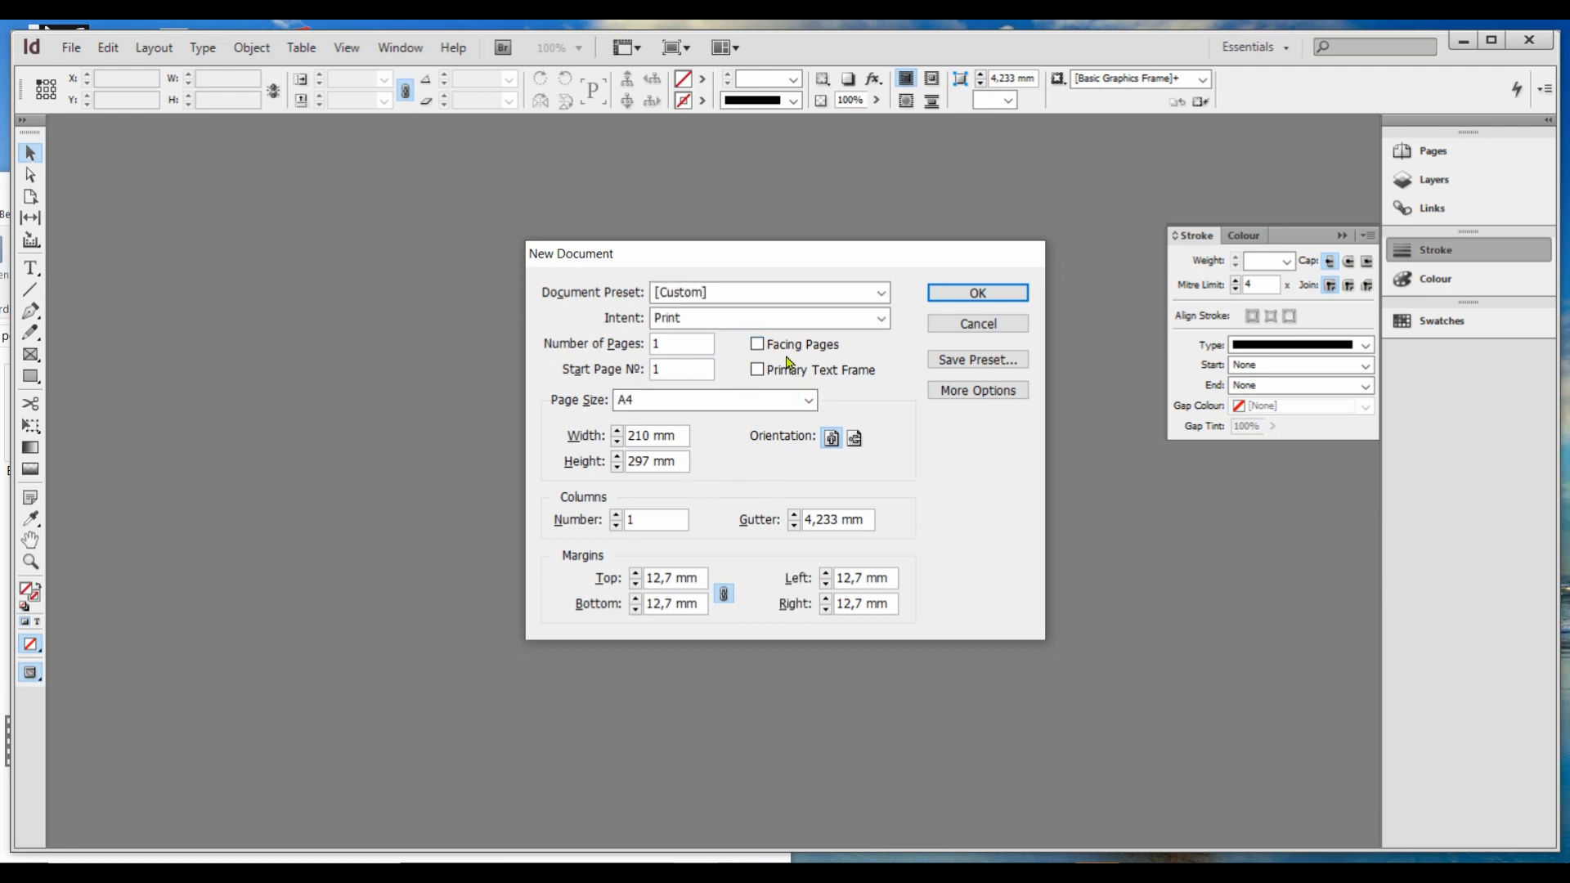
click(856, 439)
click(757, 326)
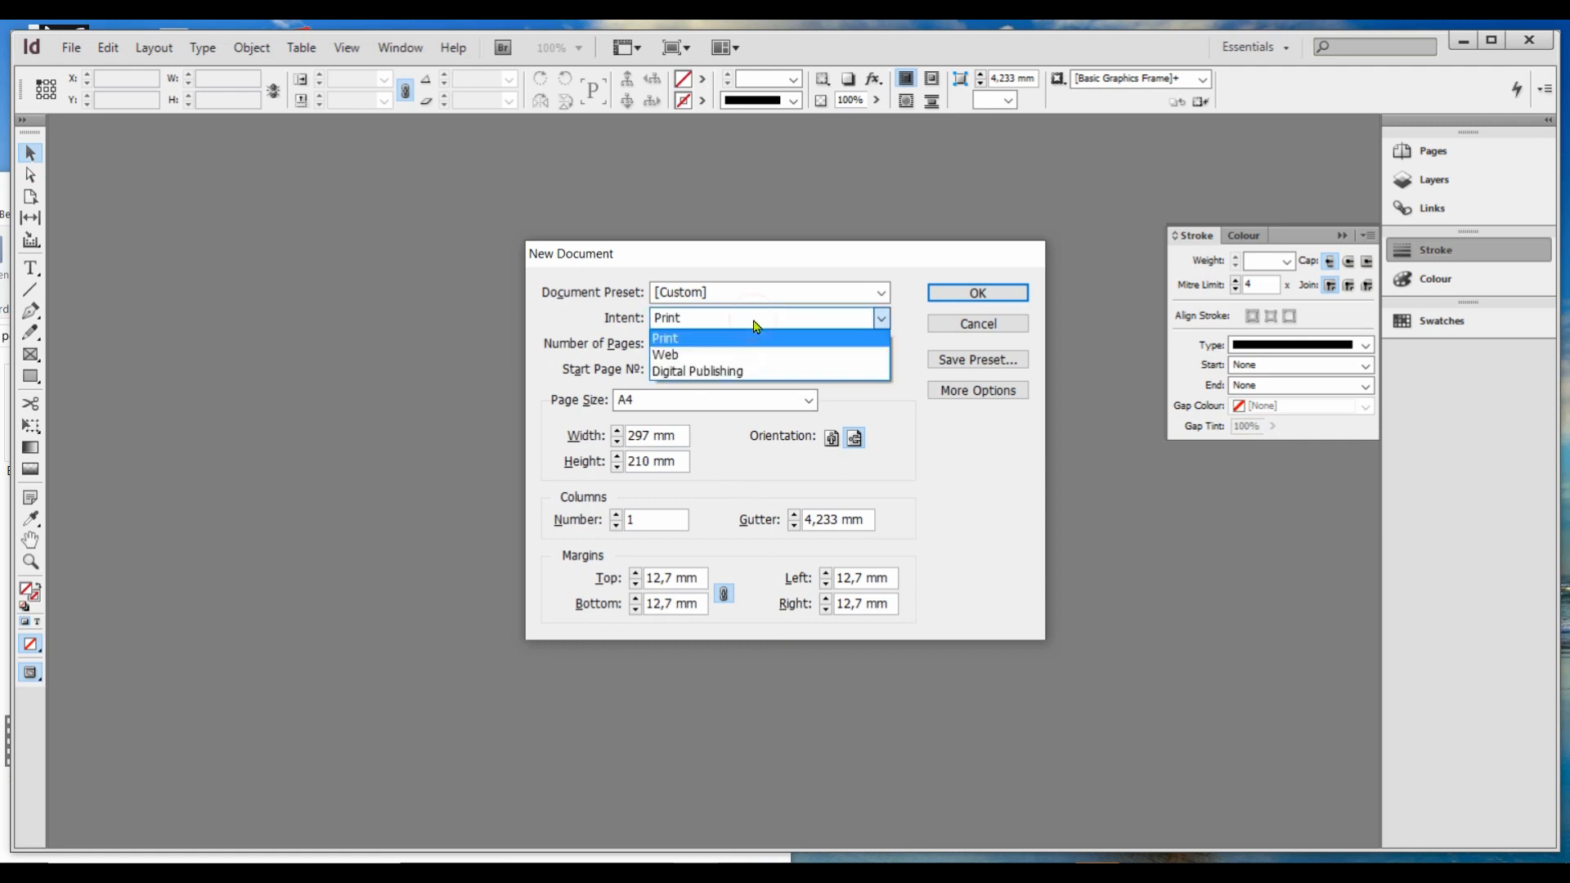
click(757, 325)
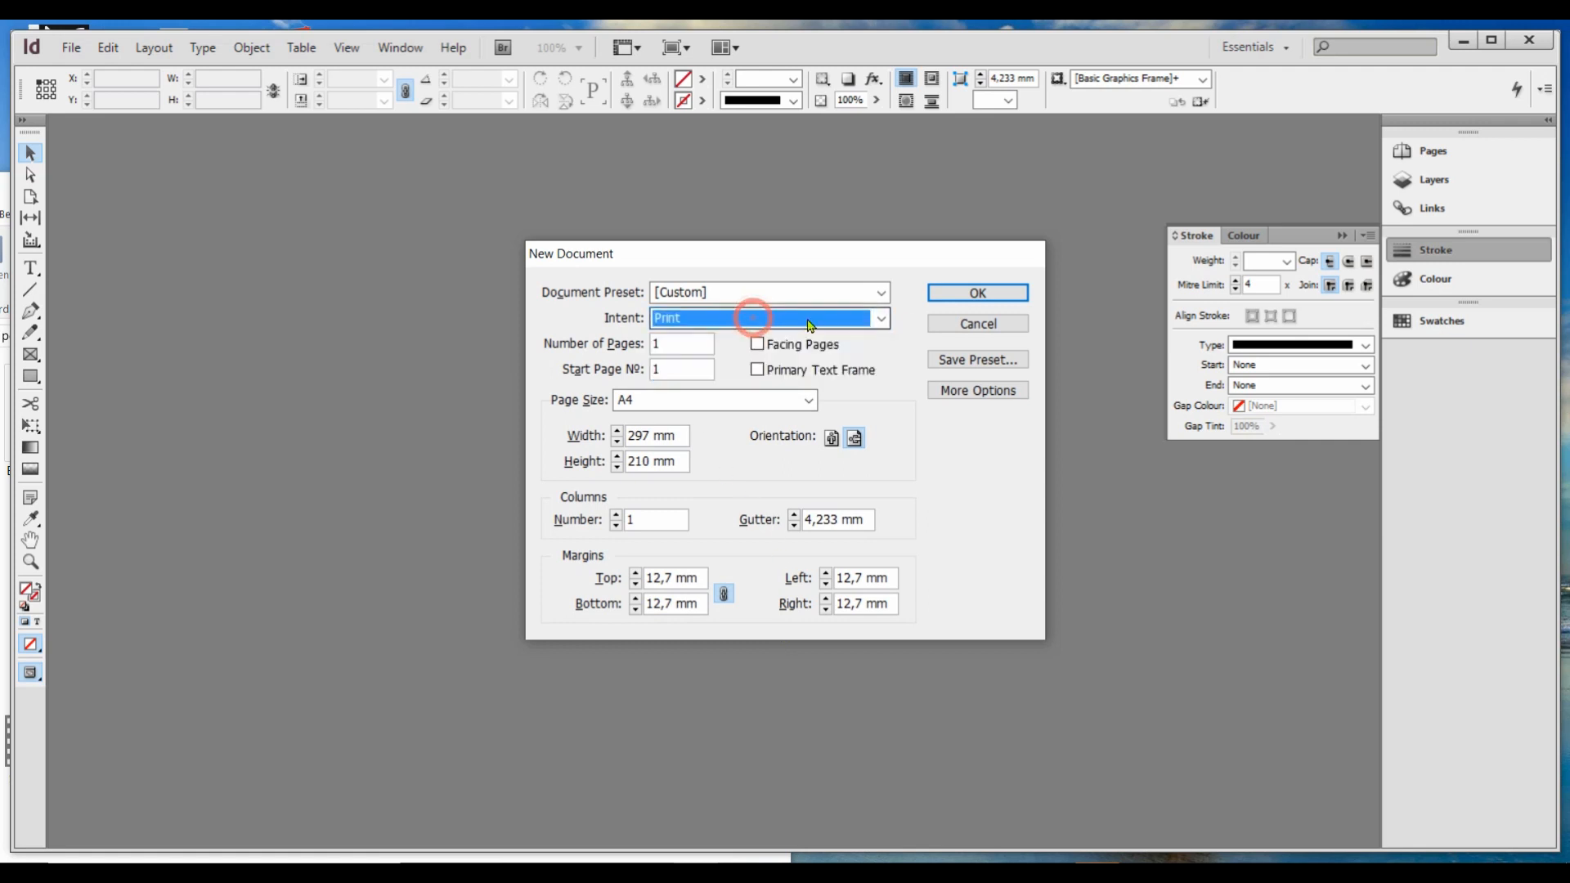
click(991, 288)
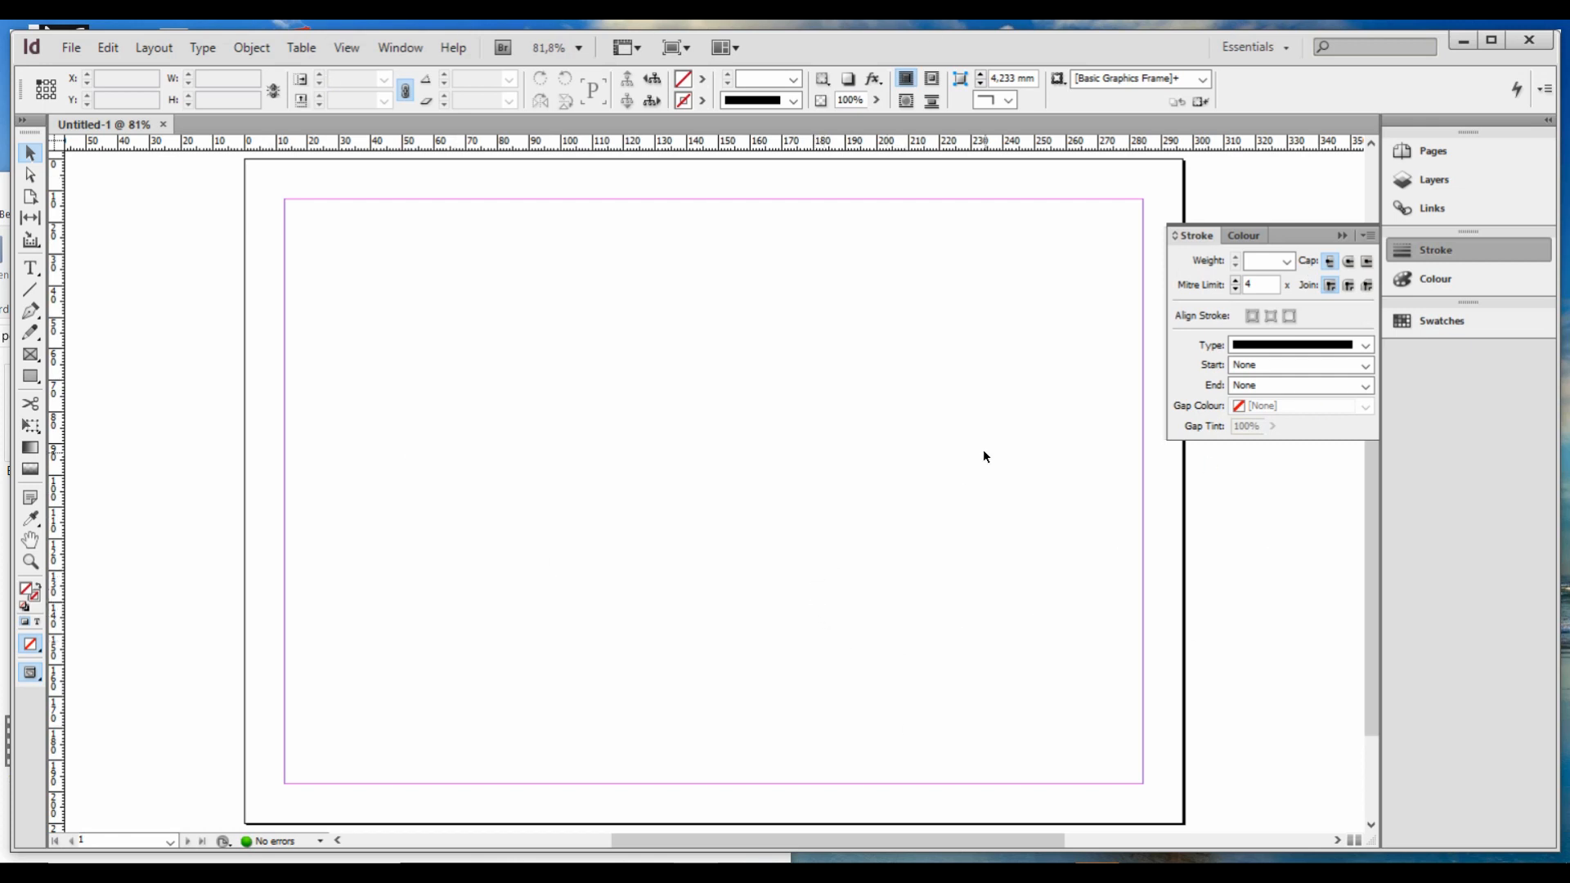
Step: Add a second page to the document
click(1433, 155)
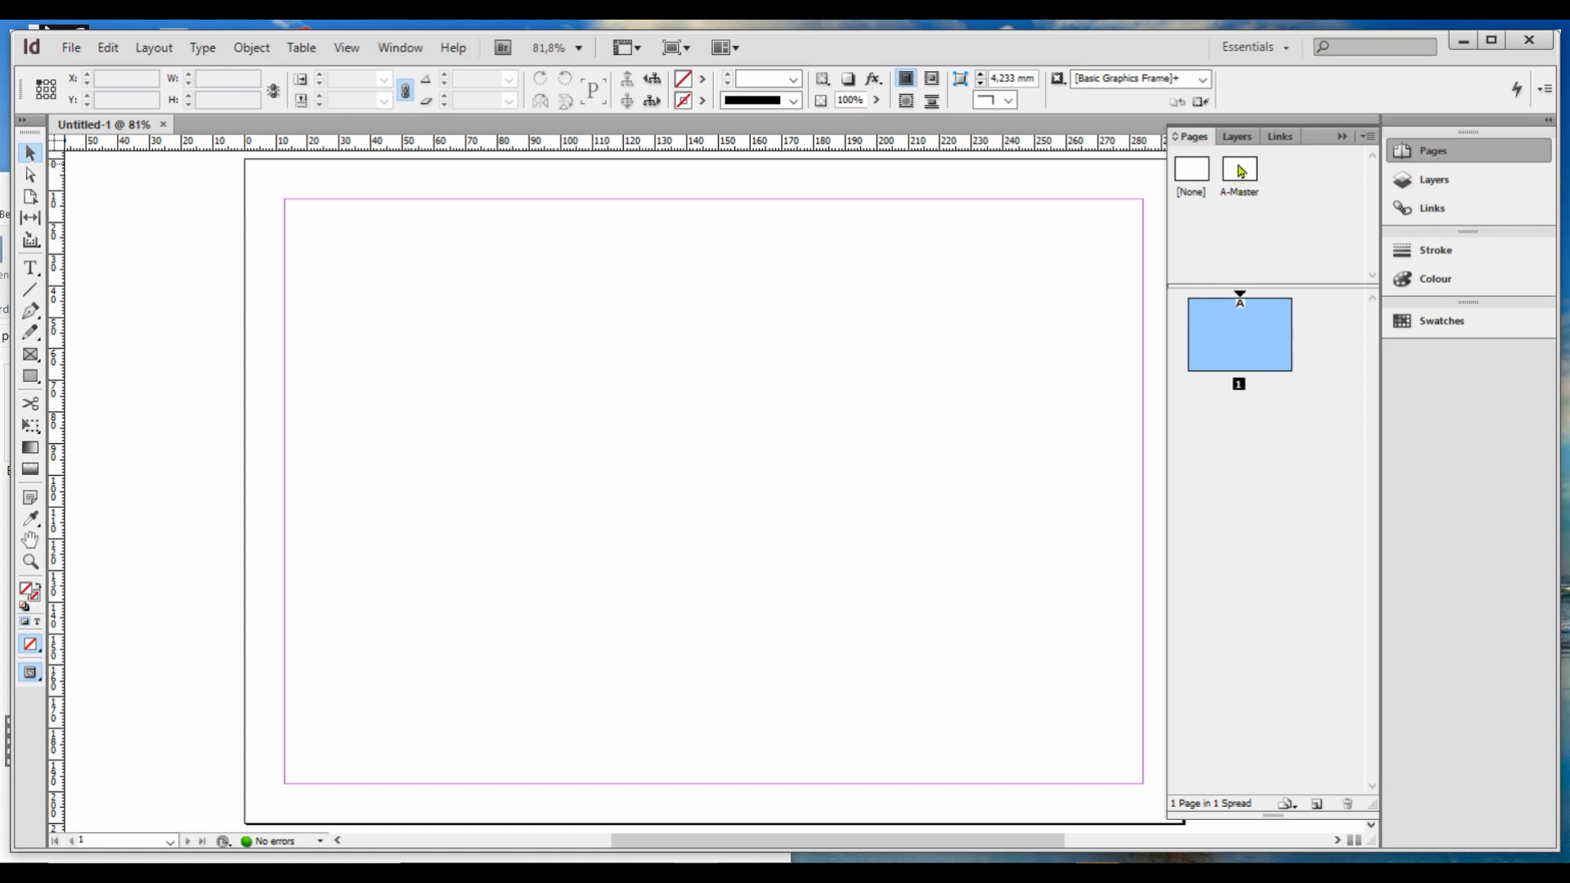
click(1316, 807)
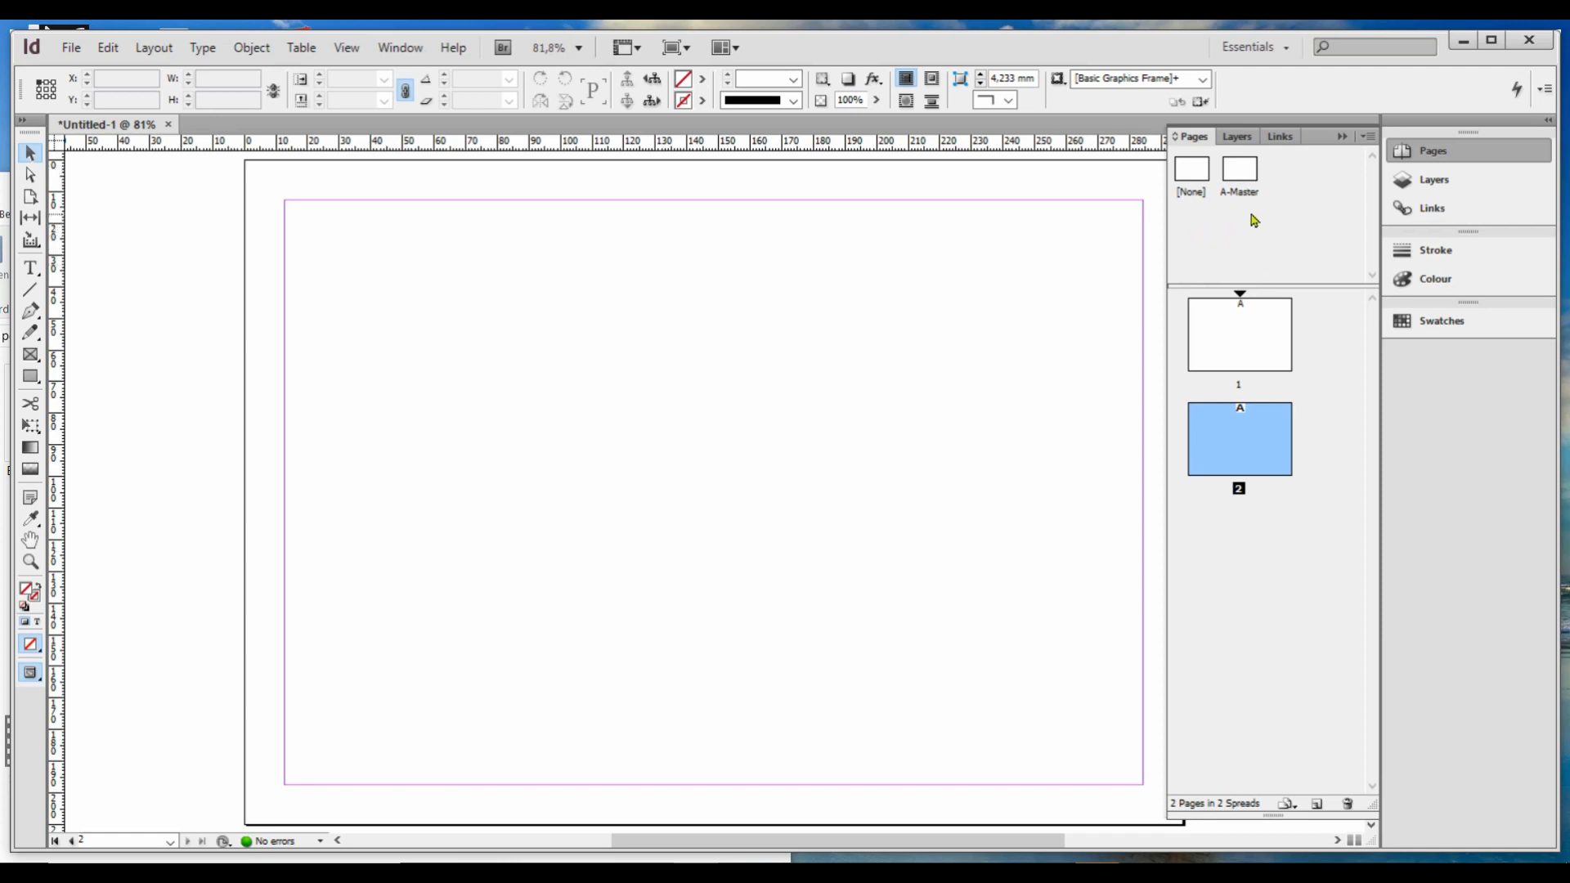
click(1251, 180)
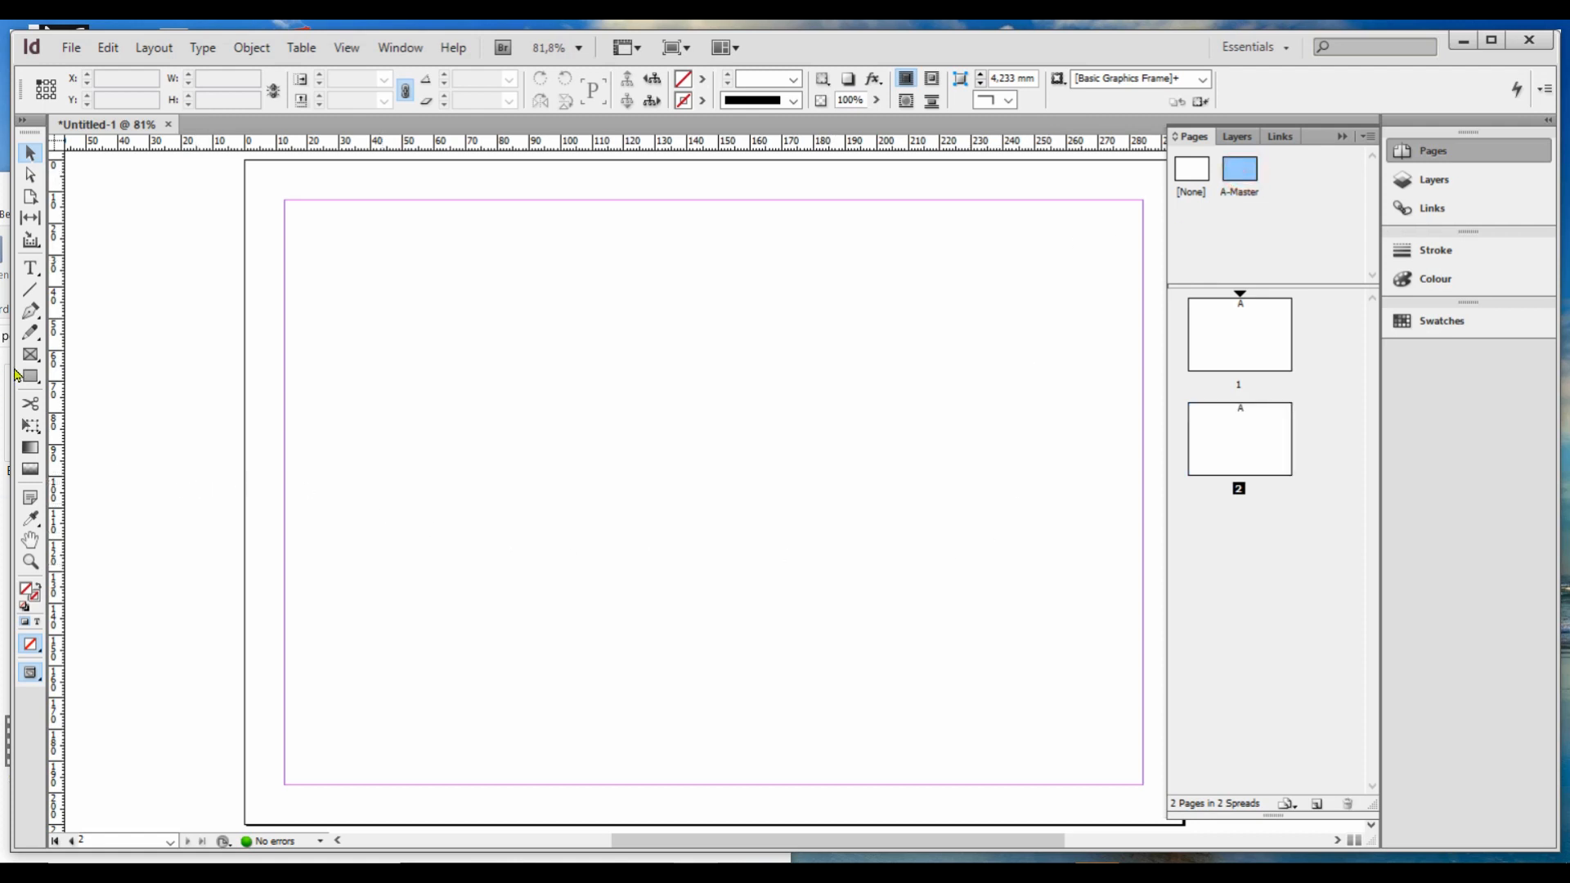
Step: Draw a rectangle about 297.5 mm by 22.2 mm along the bottom edge of page 2 and fill it with C=100 M=0 Y=0 K=0
click(31, 377)
click(1249, 354)
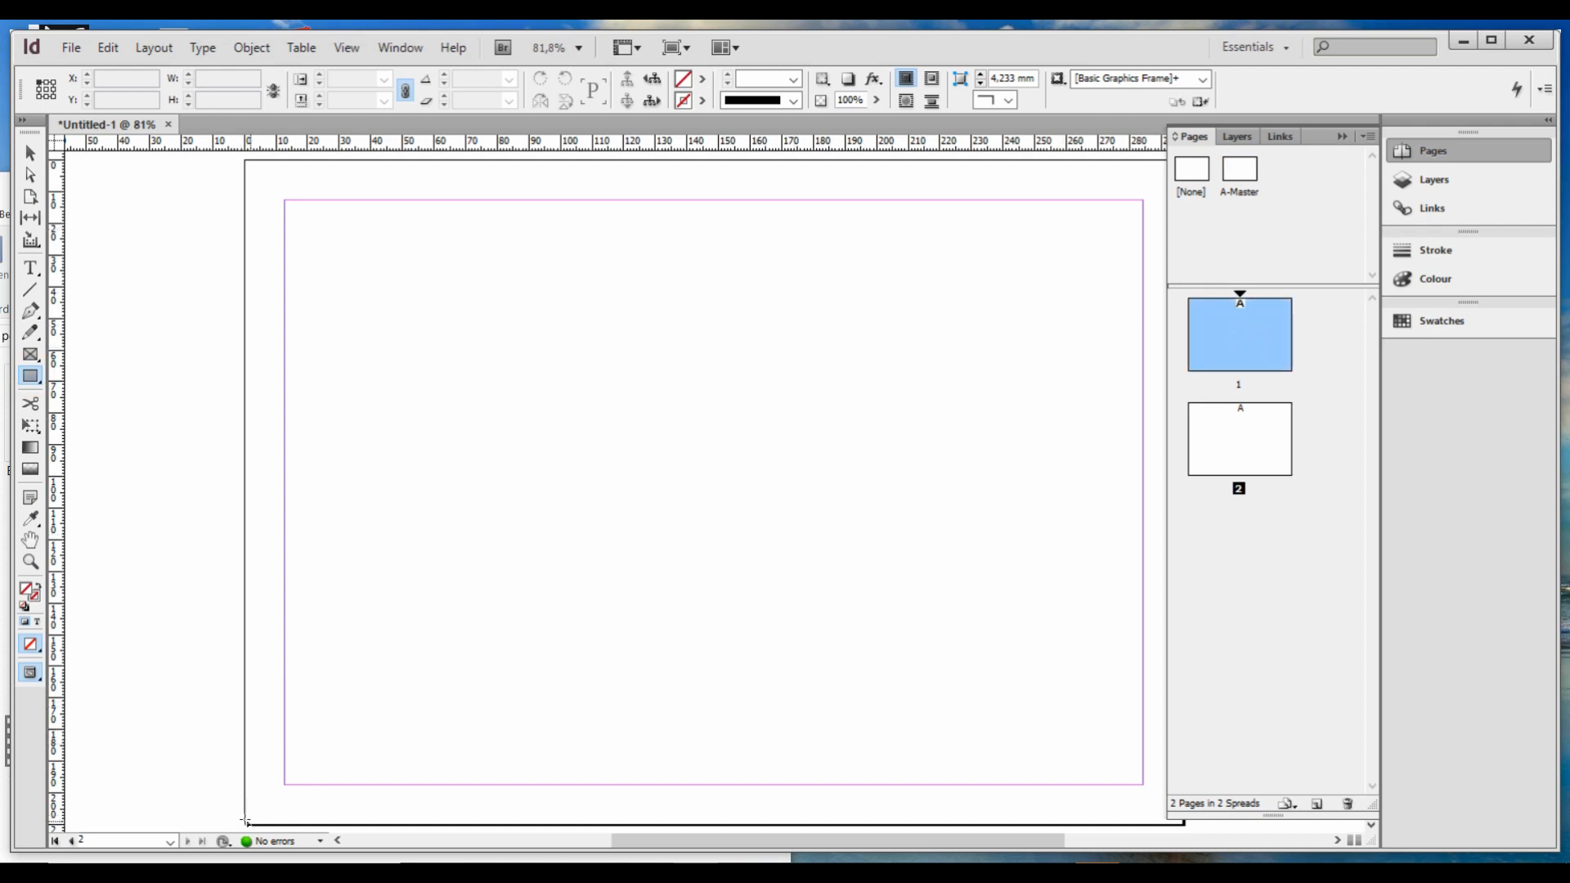
drag(229, 822, 1169, 754)
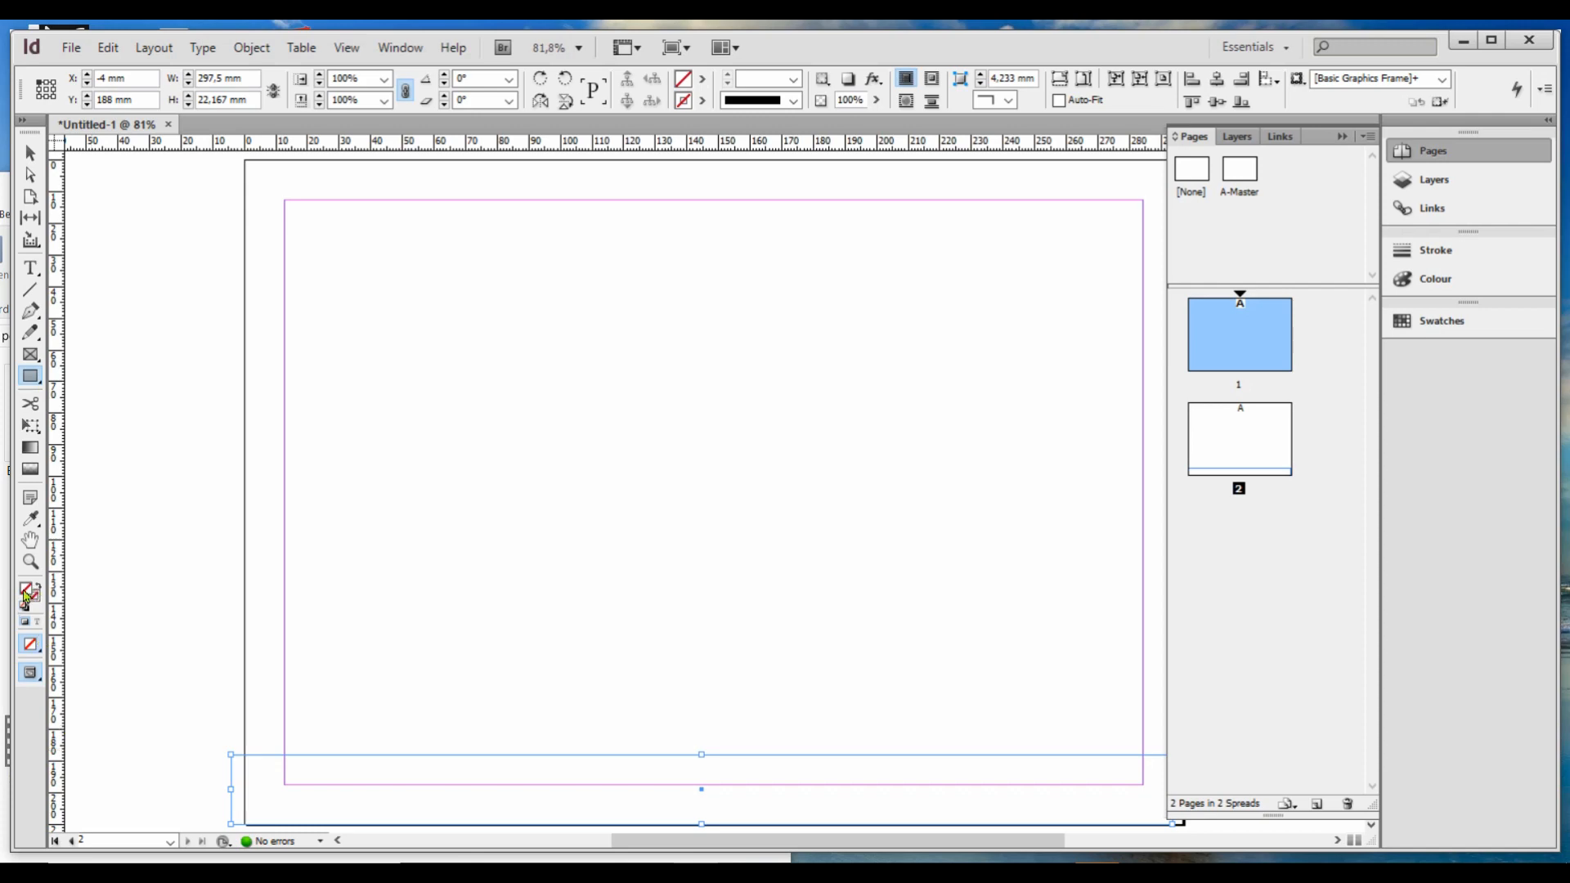
click(703, 81)
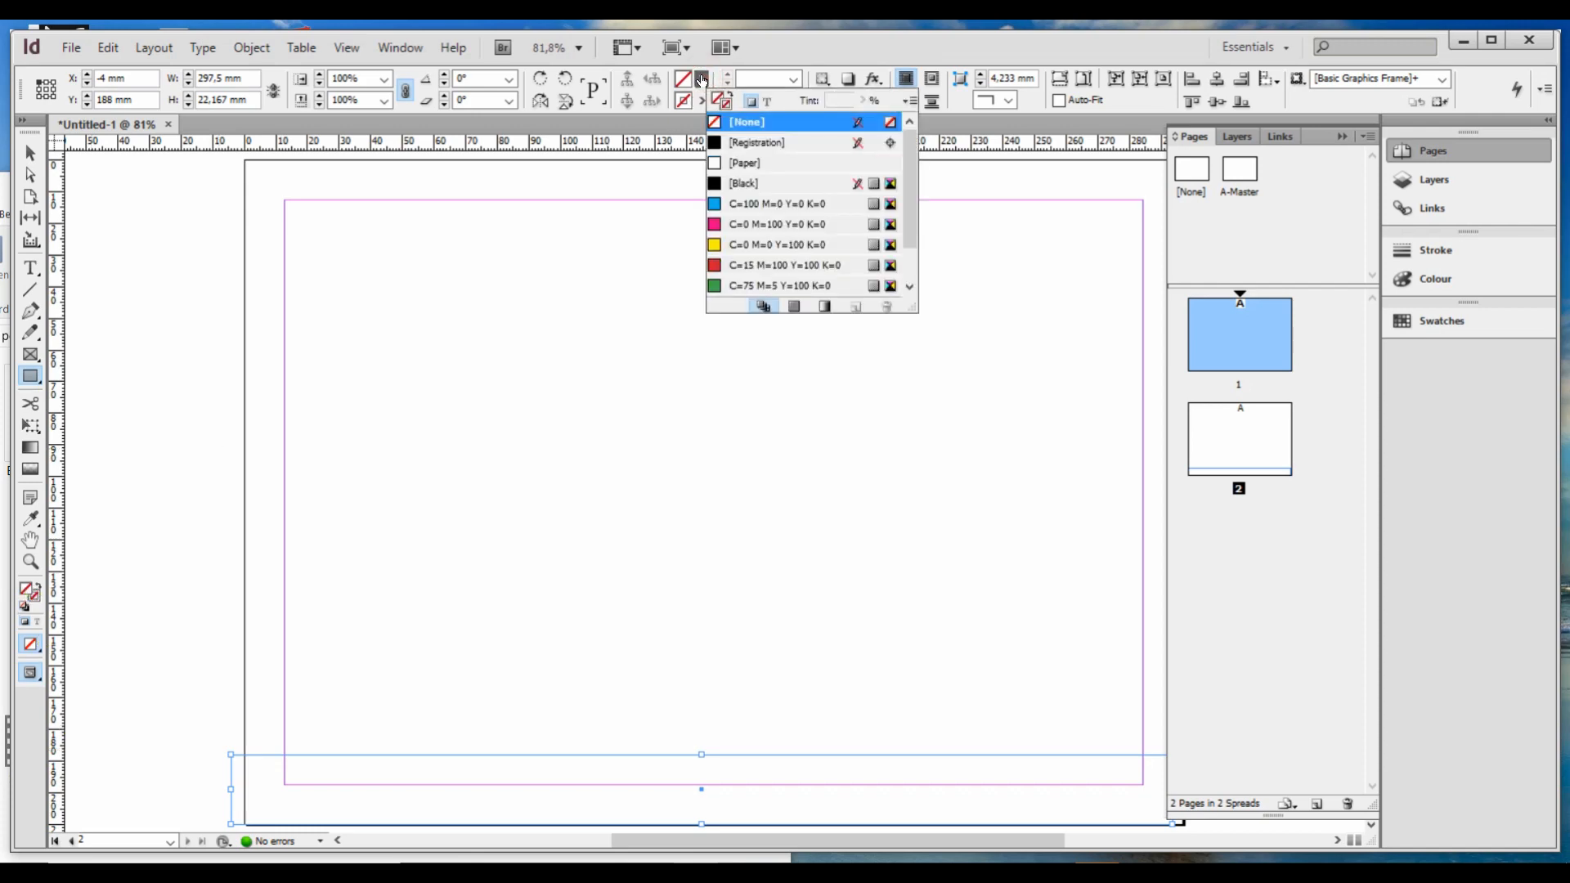
click(716, 203)
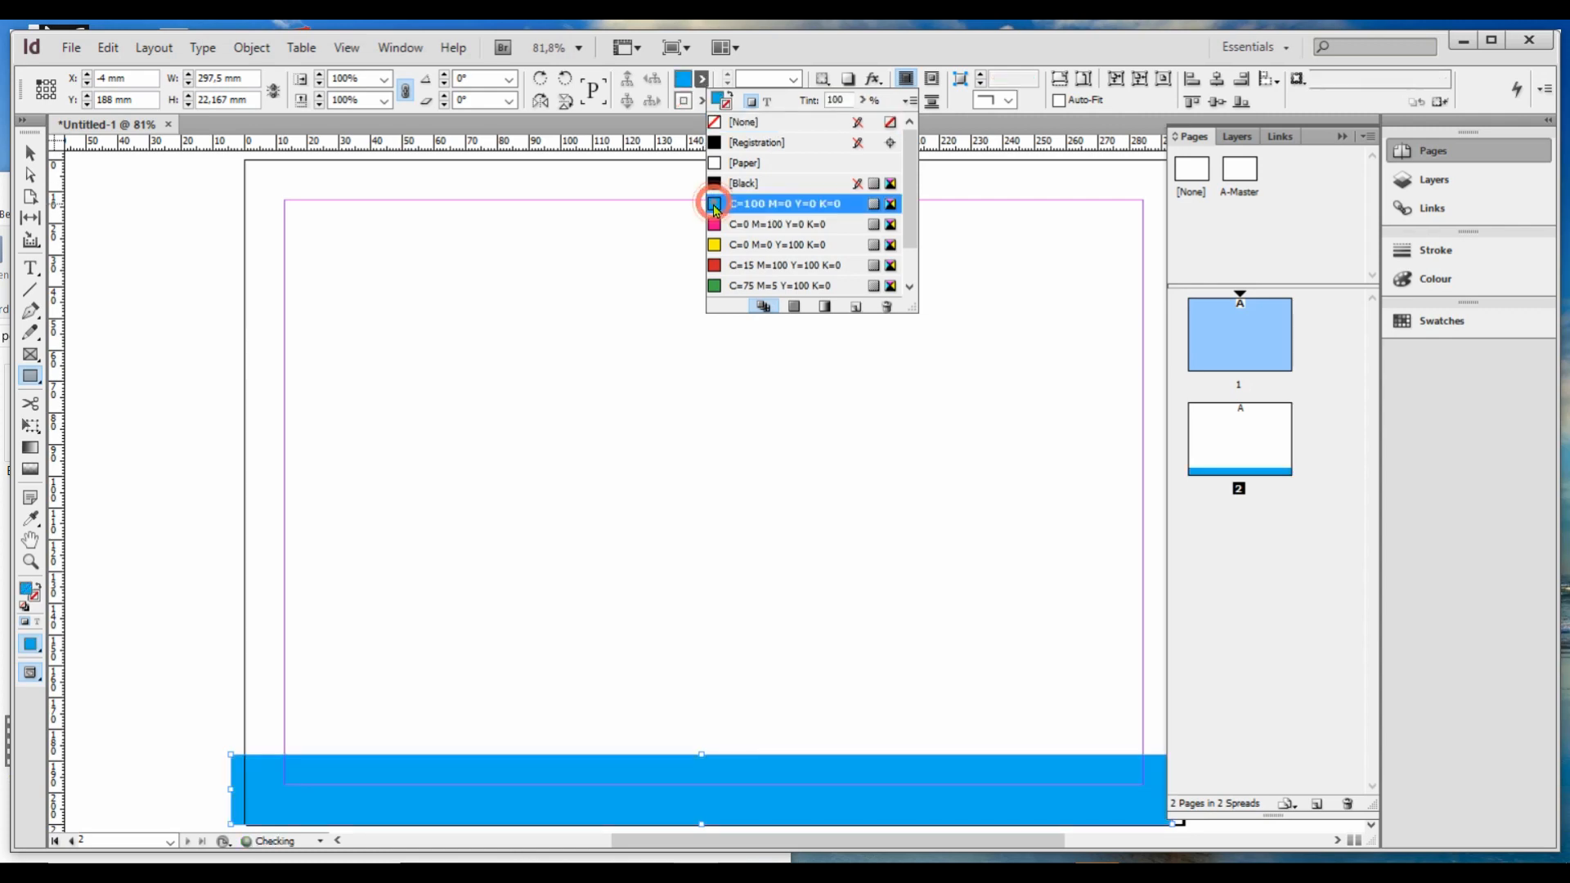
click(462, 628)
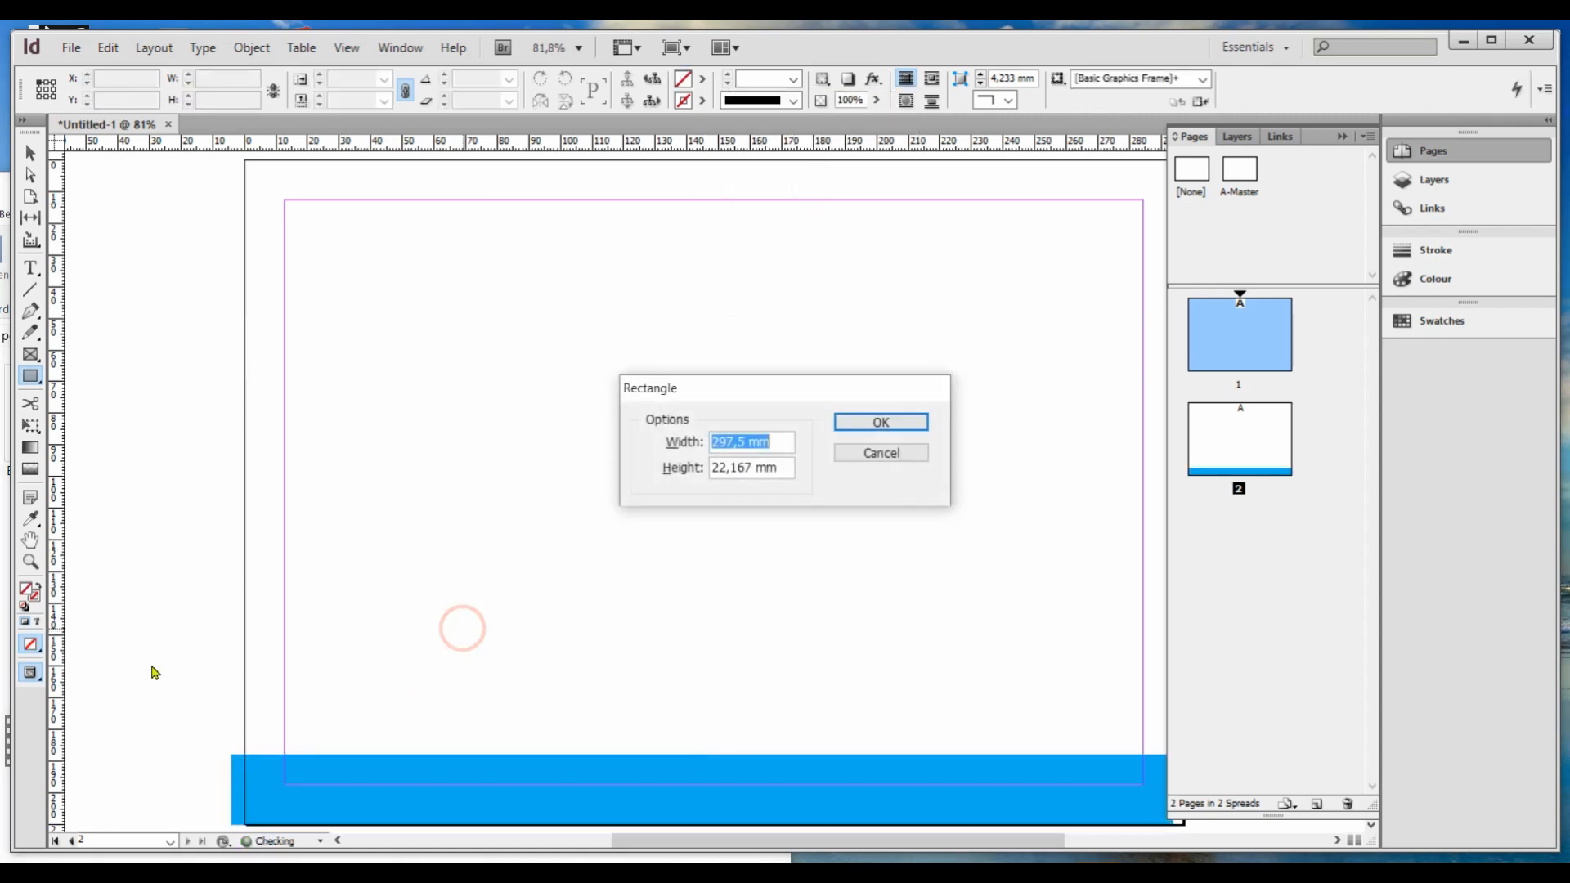
click(898, 455)
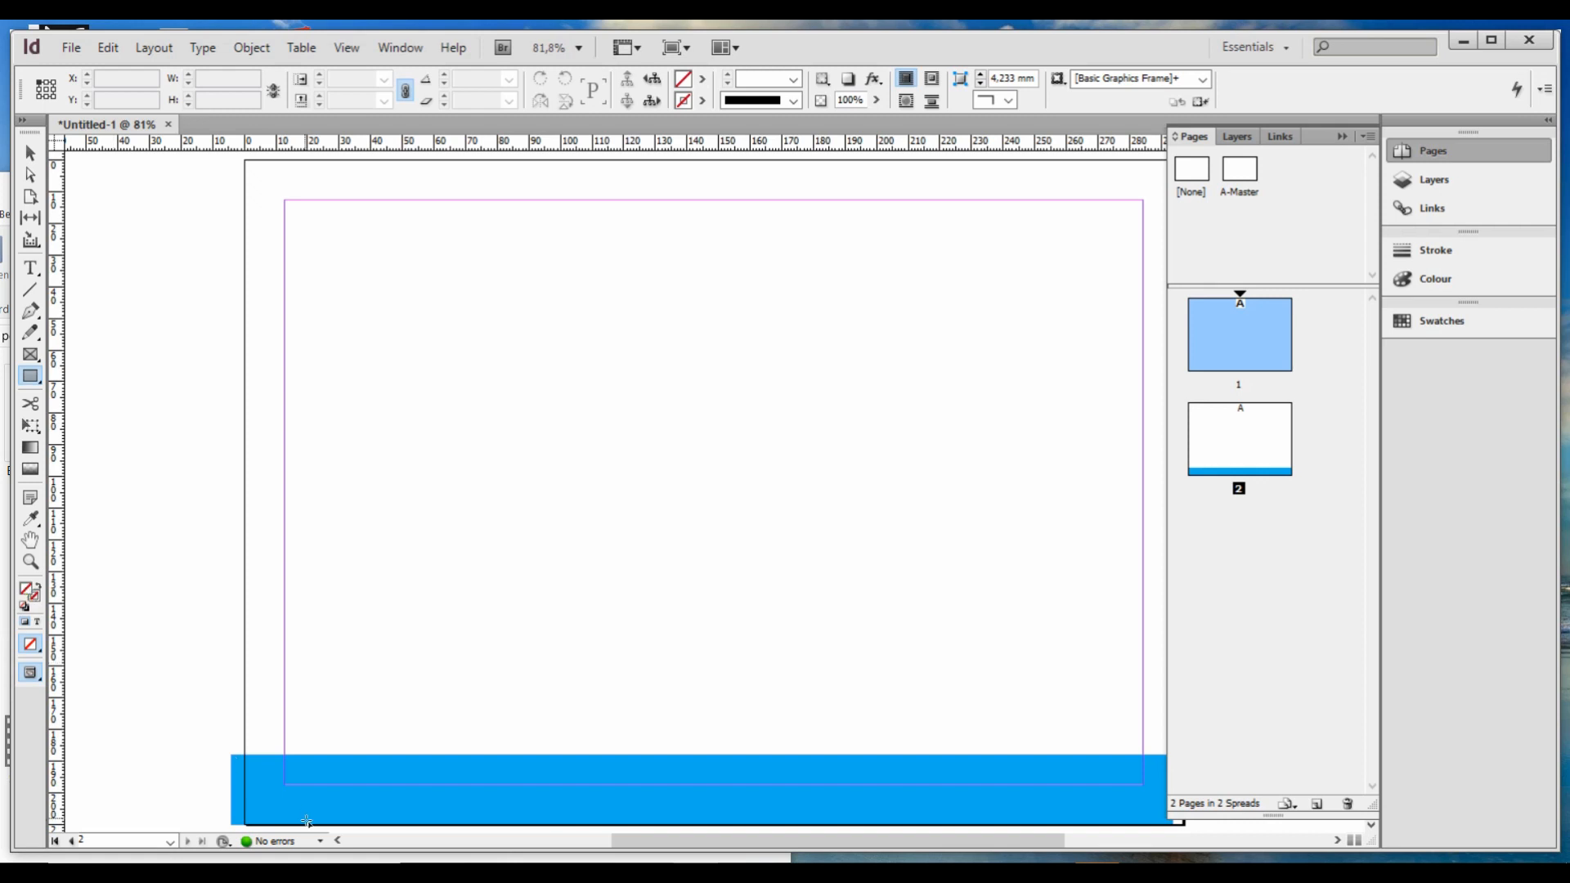
Step: Give the blue rectangle a 5 pt Dotted stroke in the [Registration] colour
click(29, 157)
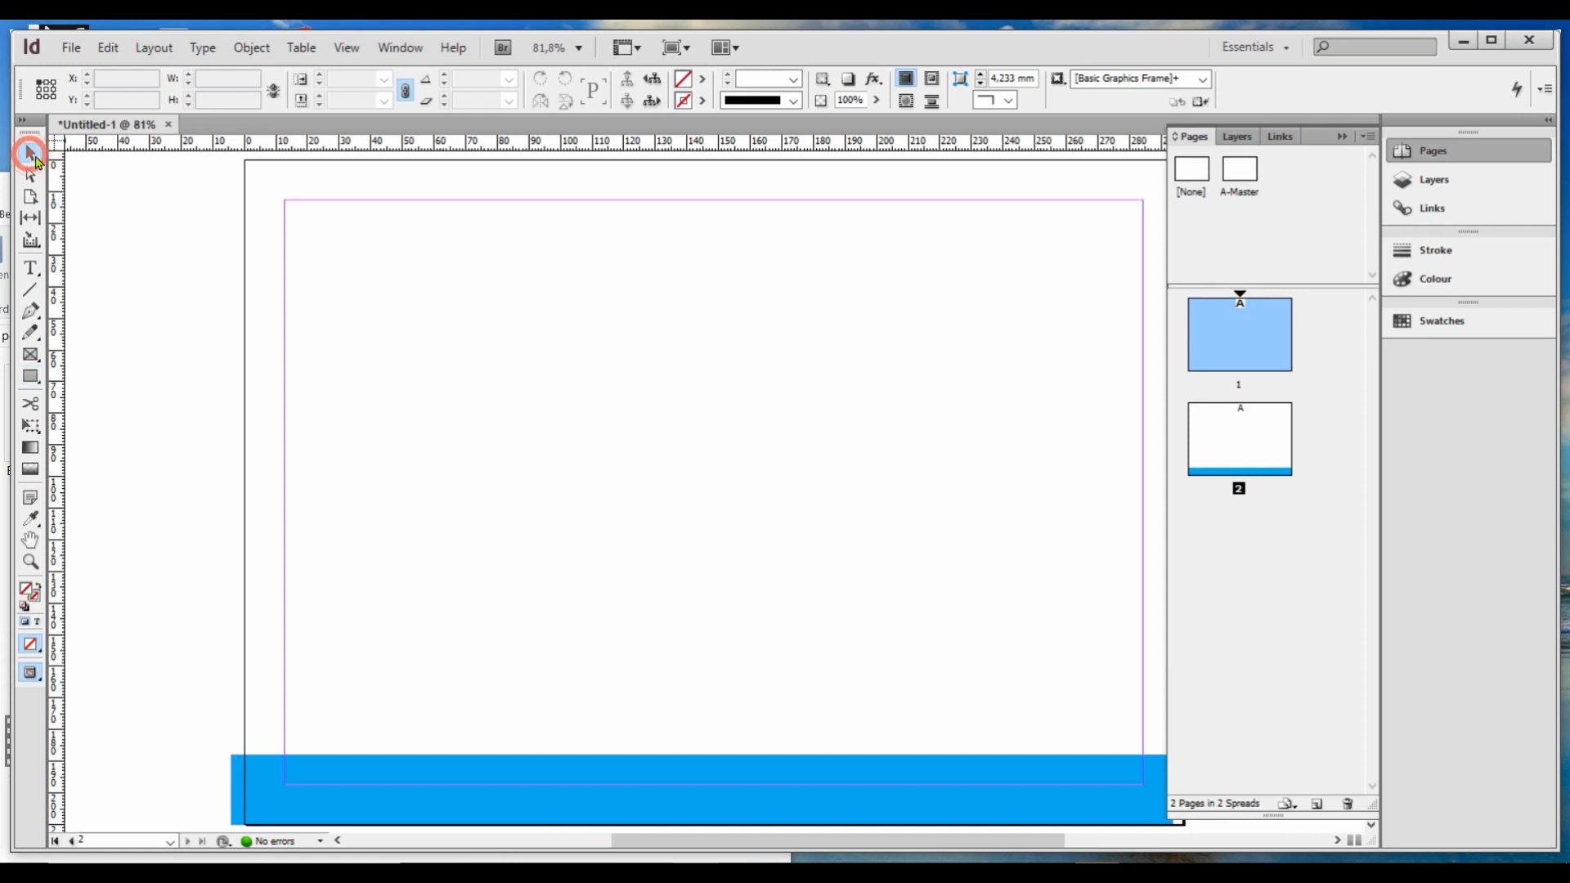
click(258, 795)
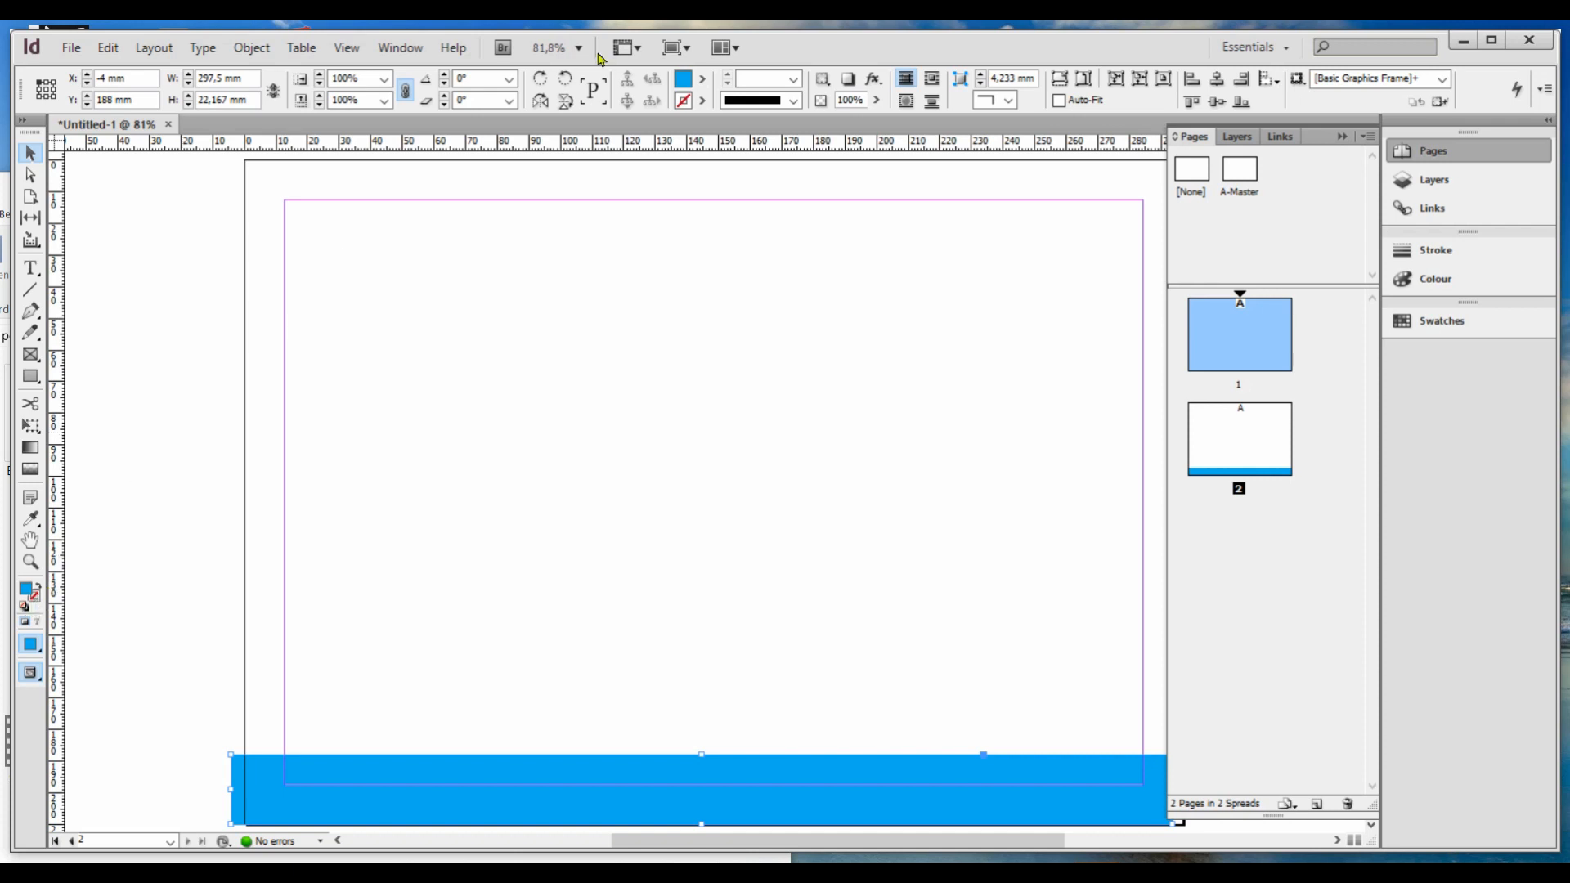
click(701, 100)
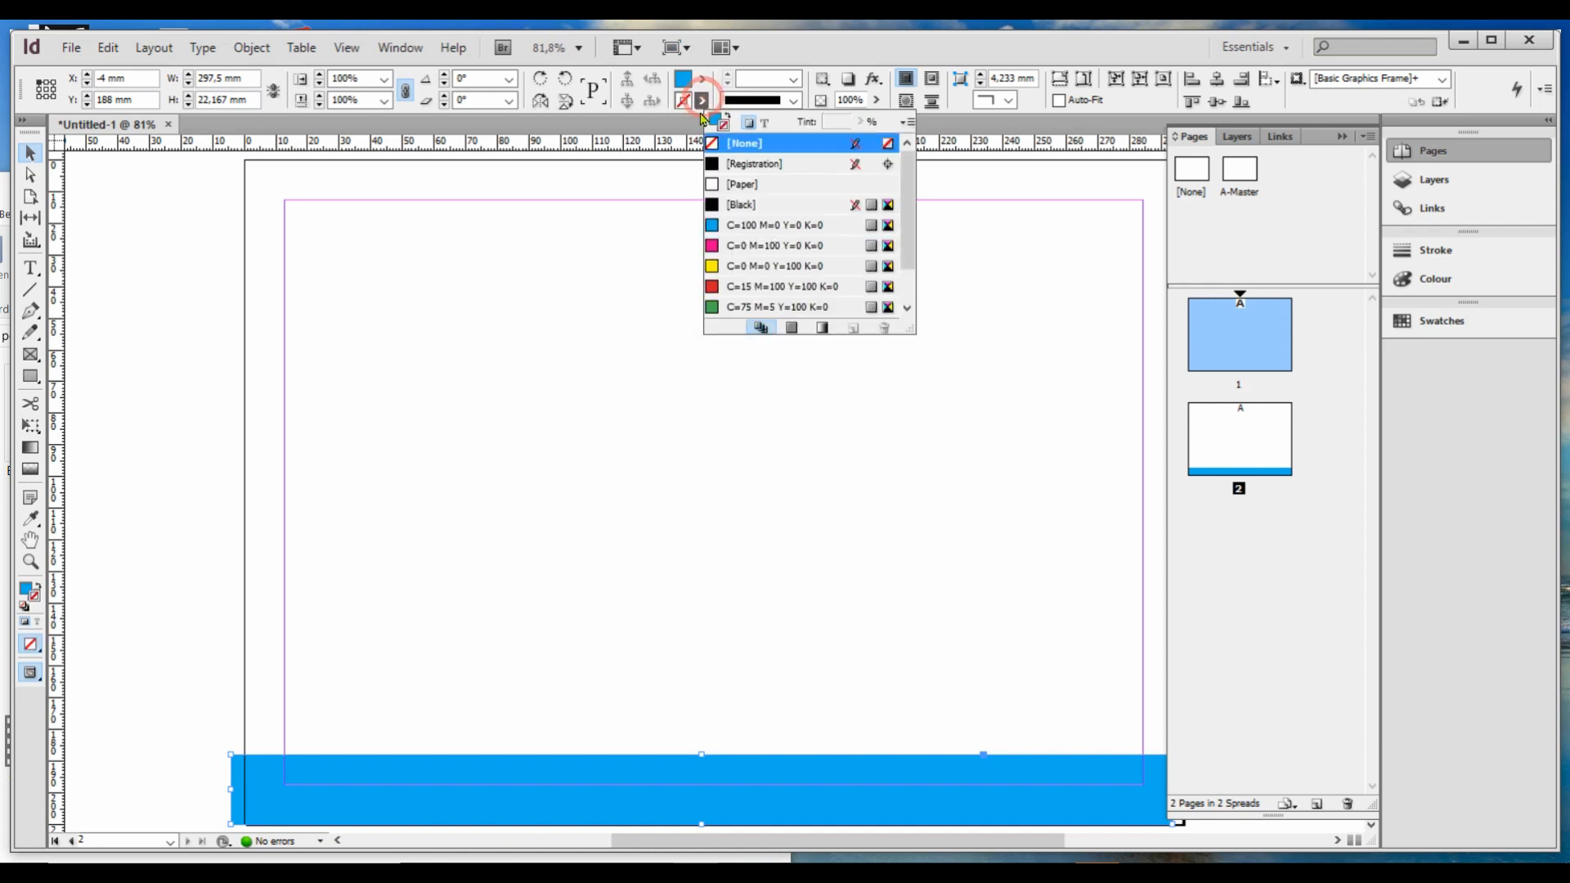
click(718, 168)
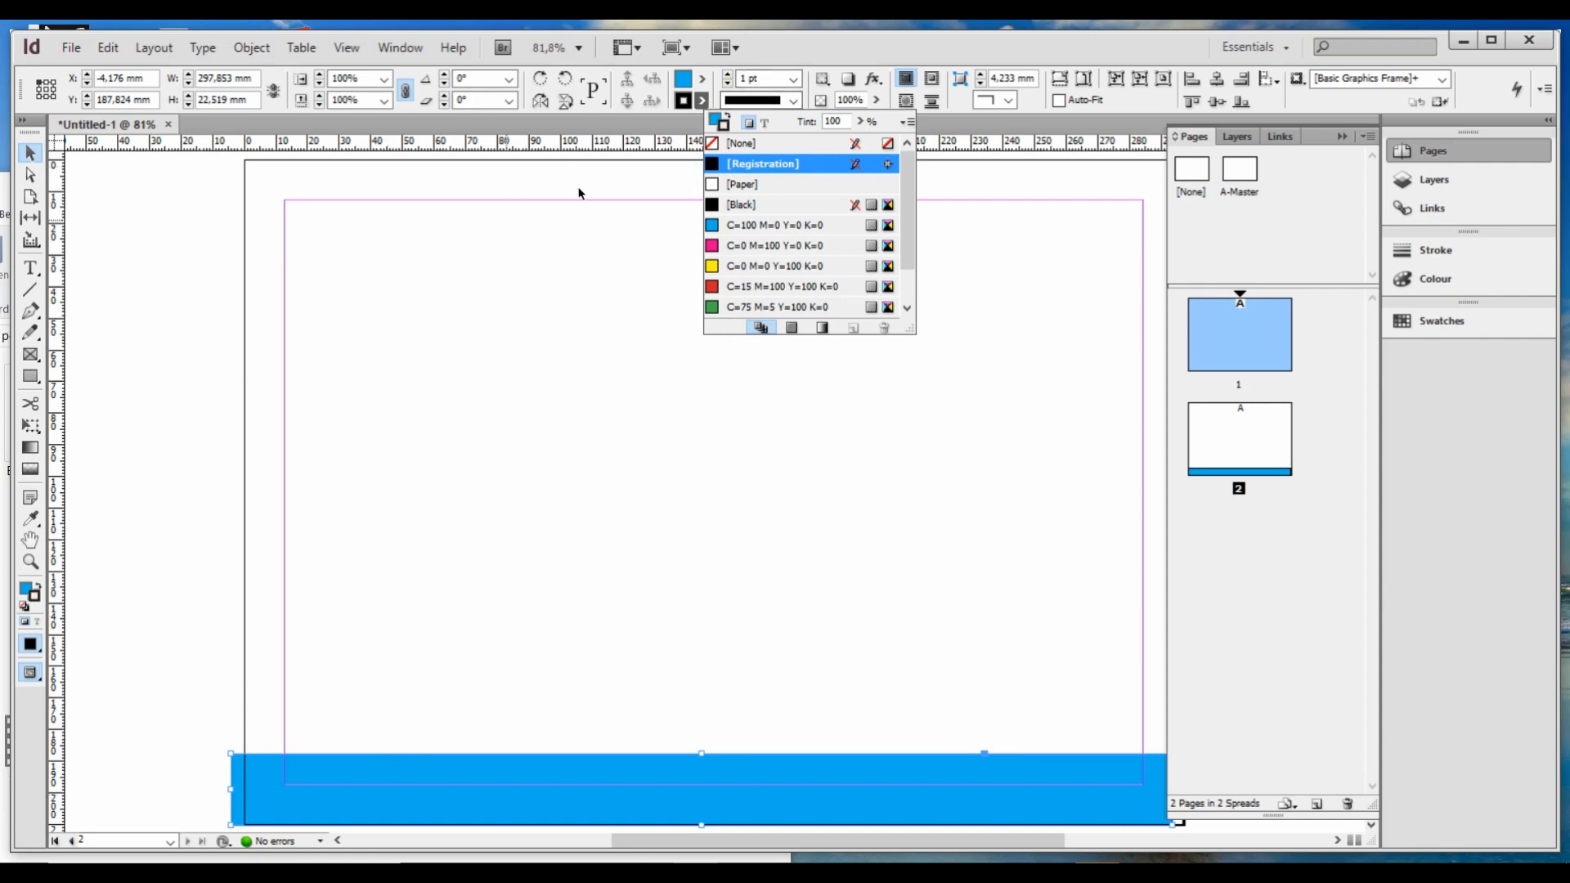
click(729, 74)
click(728, 75)
click(729, 75)
click(729, 74)
click(779, 102)
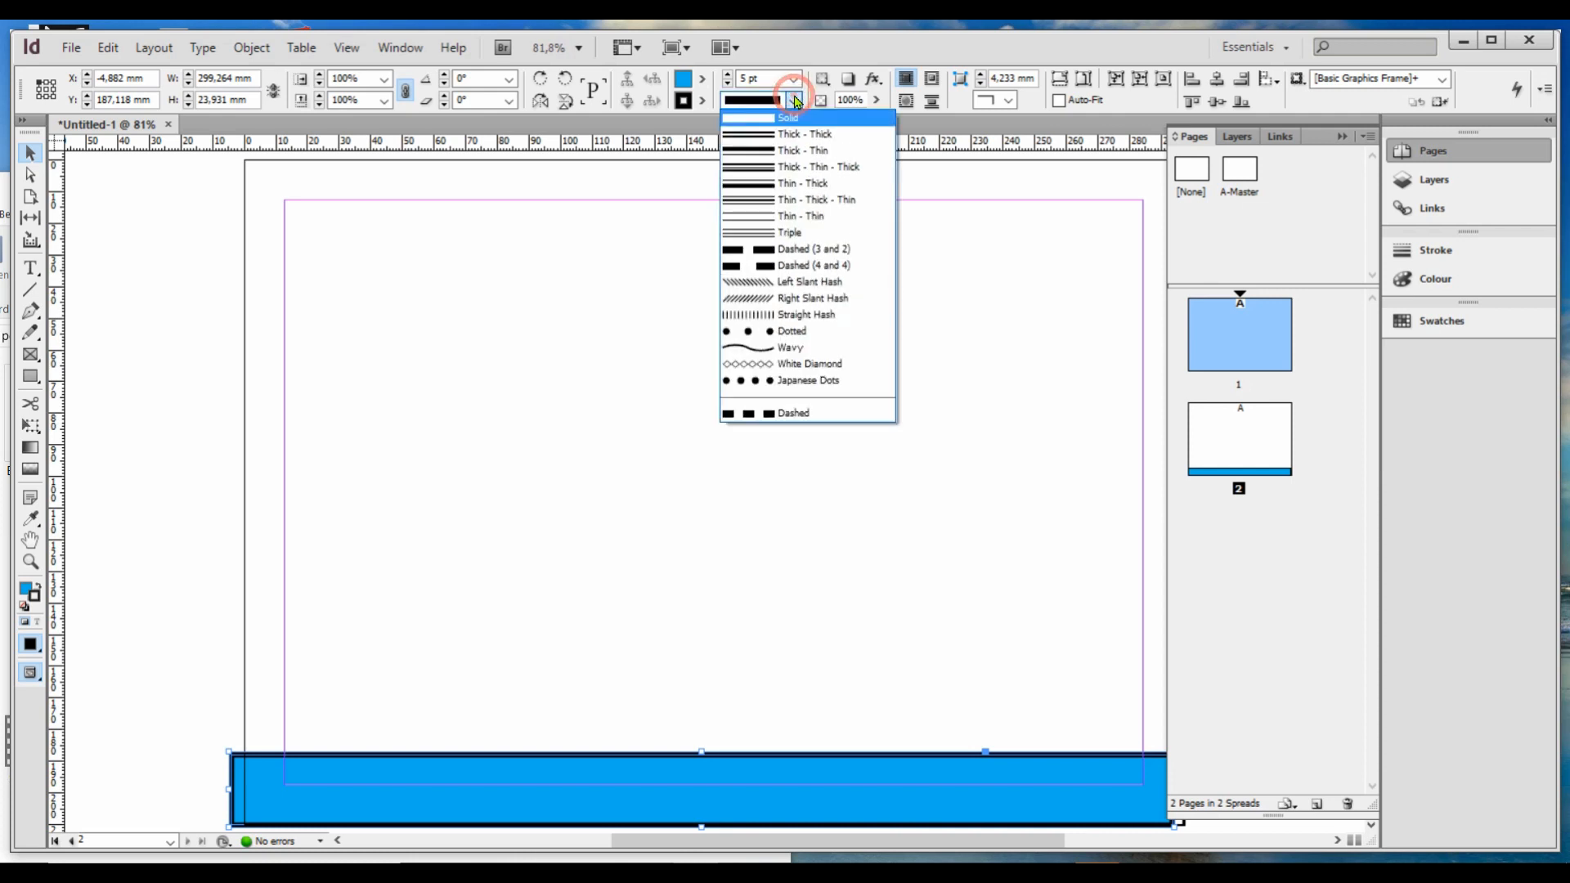
click(785, 330)
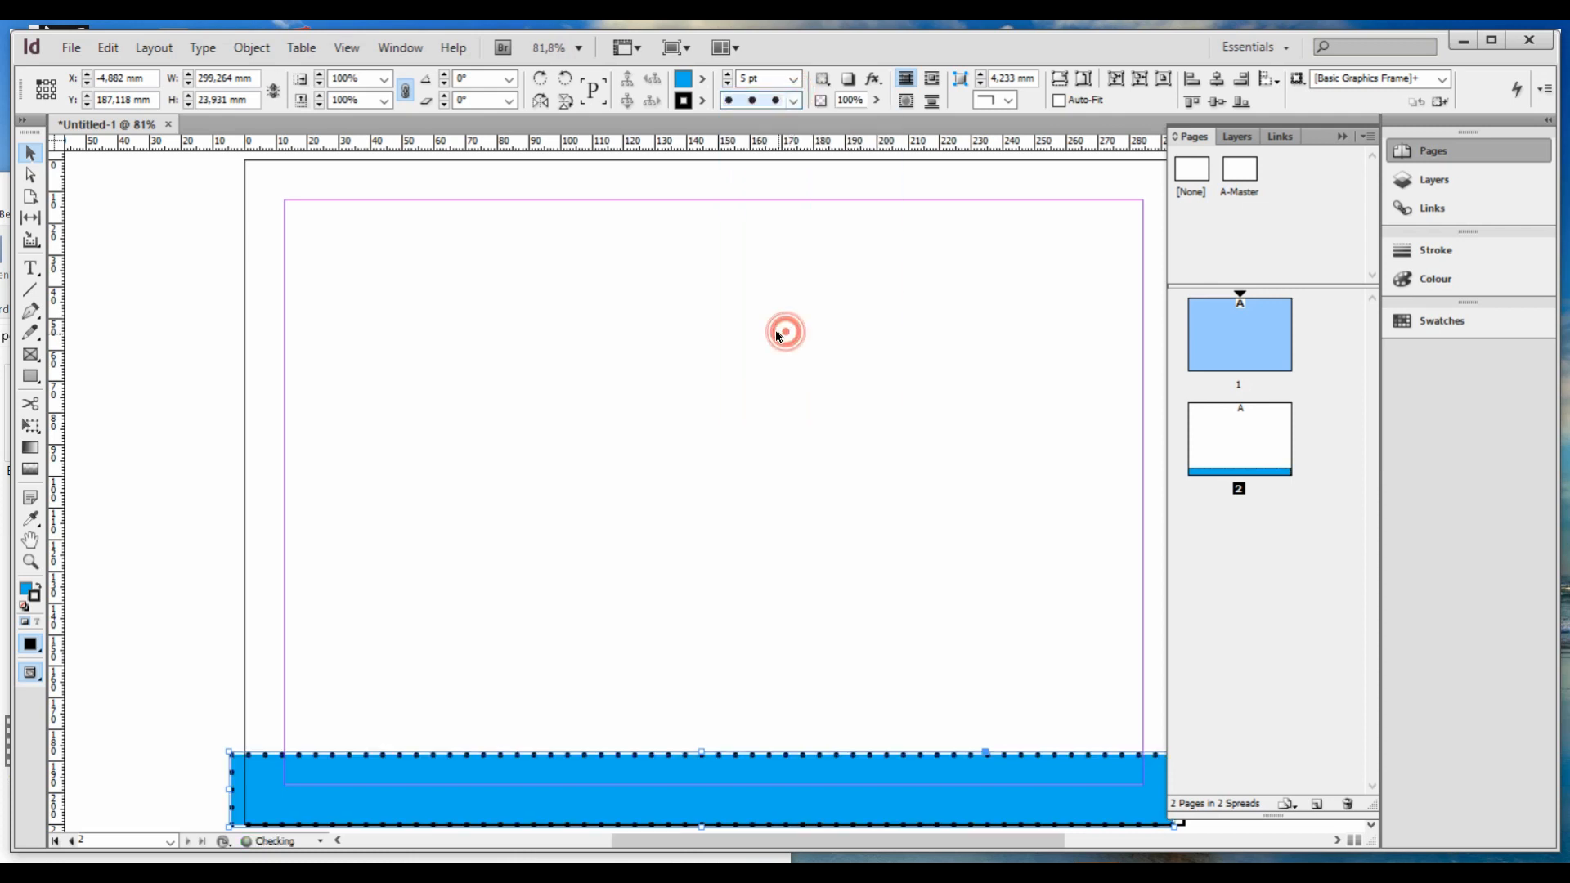
Step: Set the rectangle's stroke to None and change its fill to a muted blue with the Colour Picker
click(703, 104)
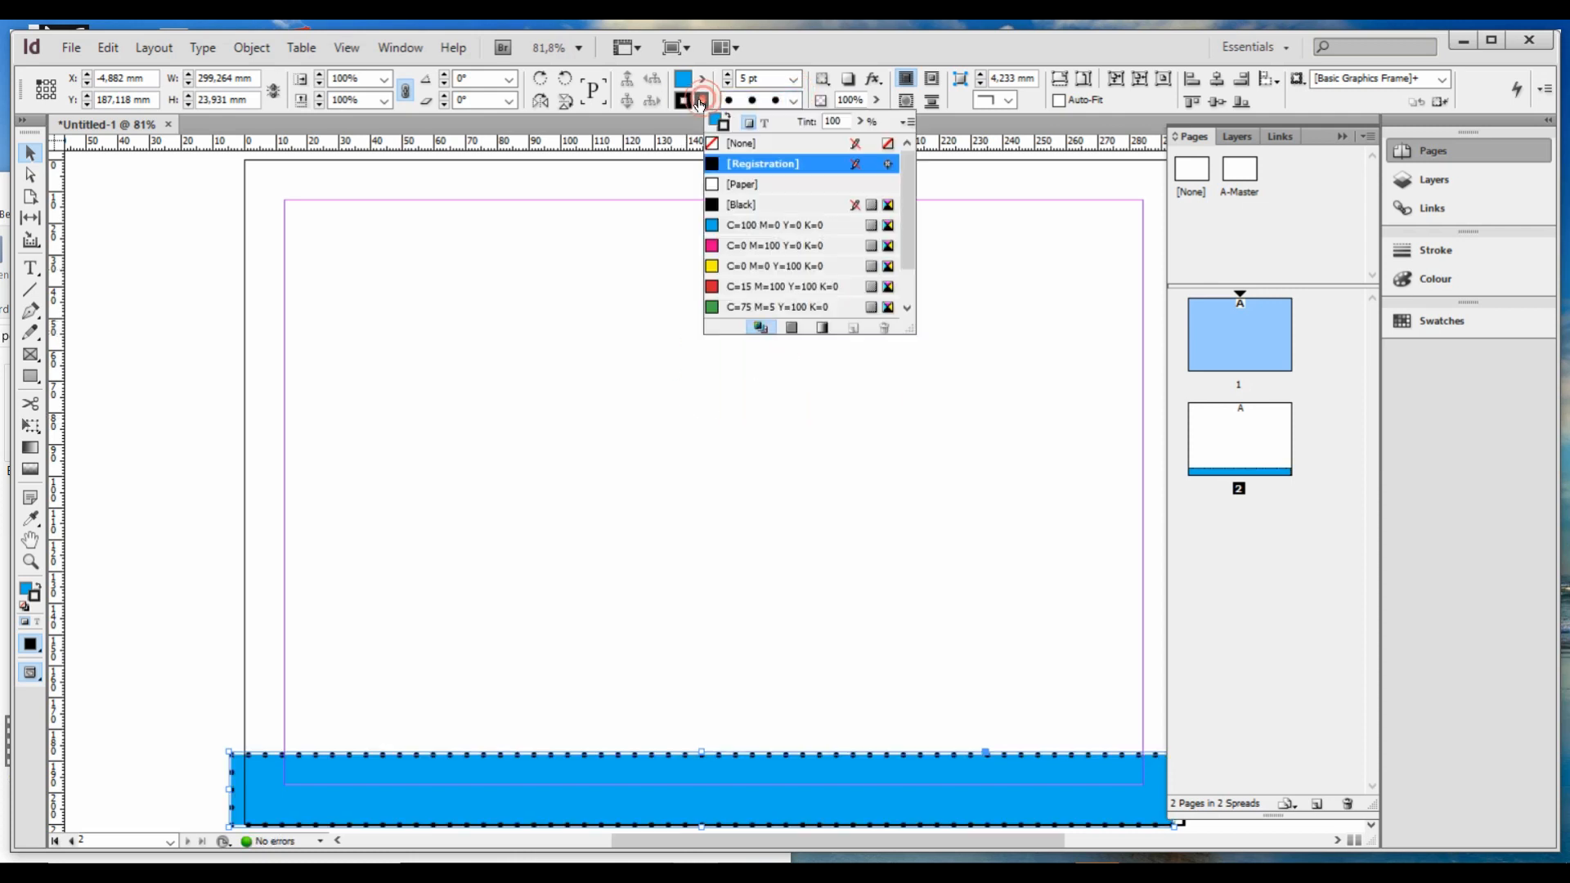
click(732, 143)
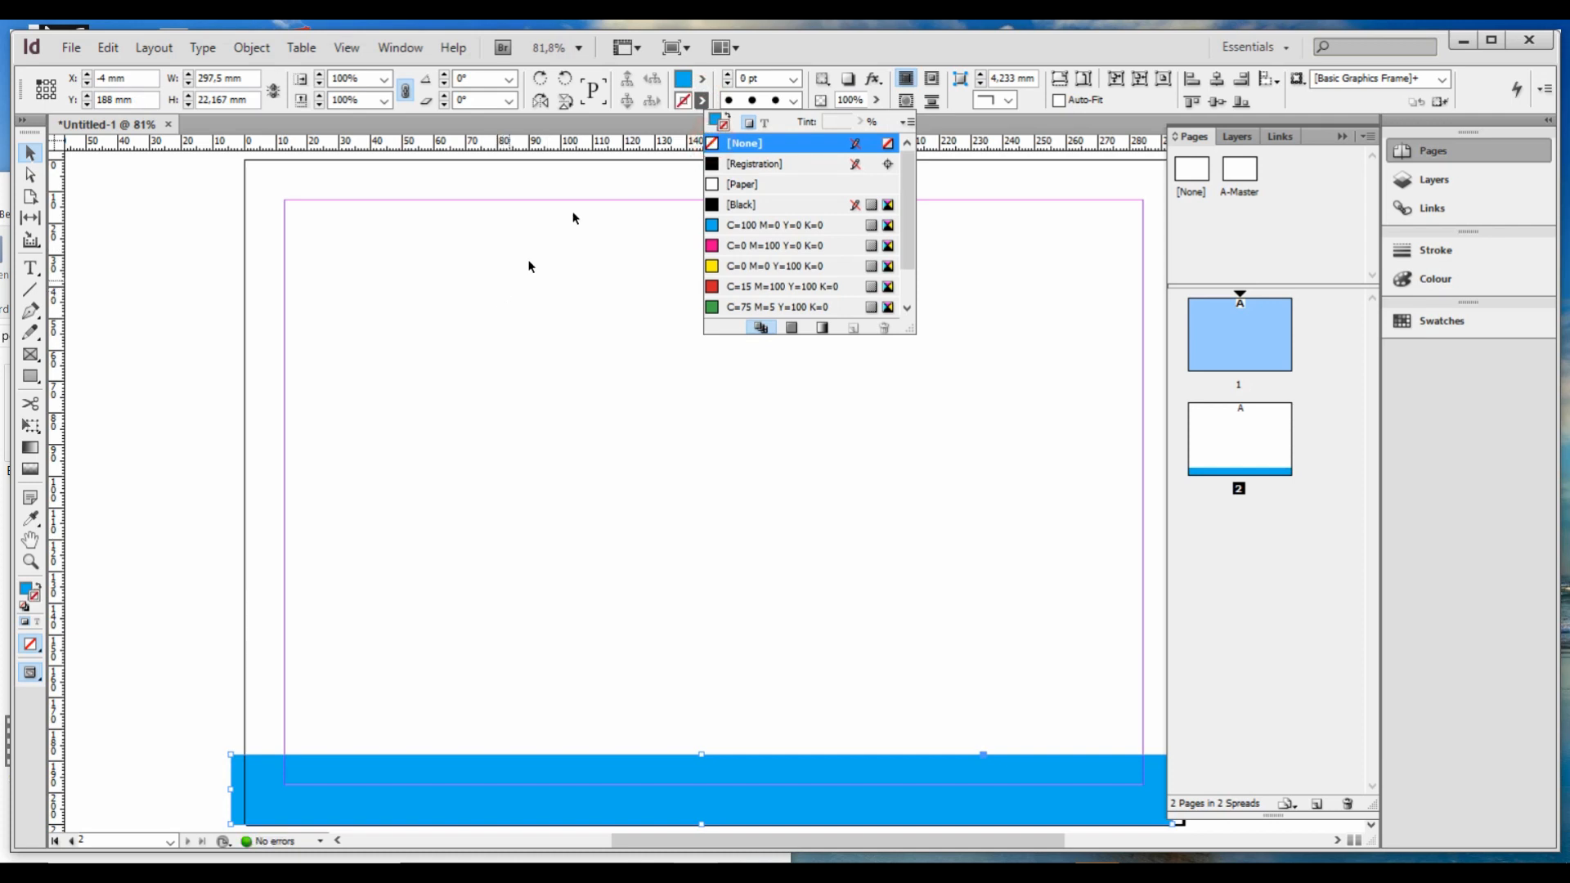
click(22, 592)
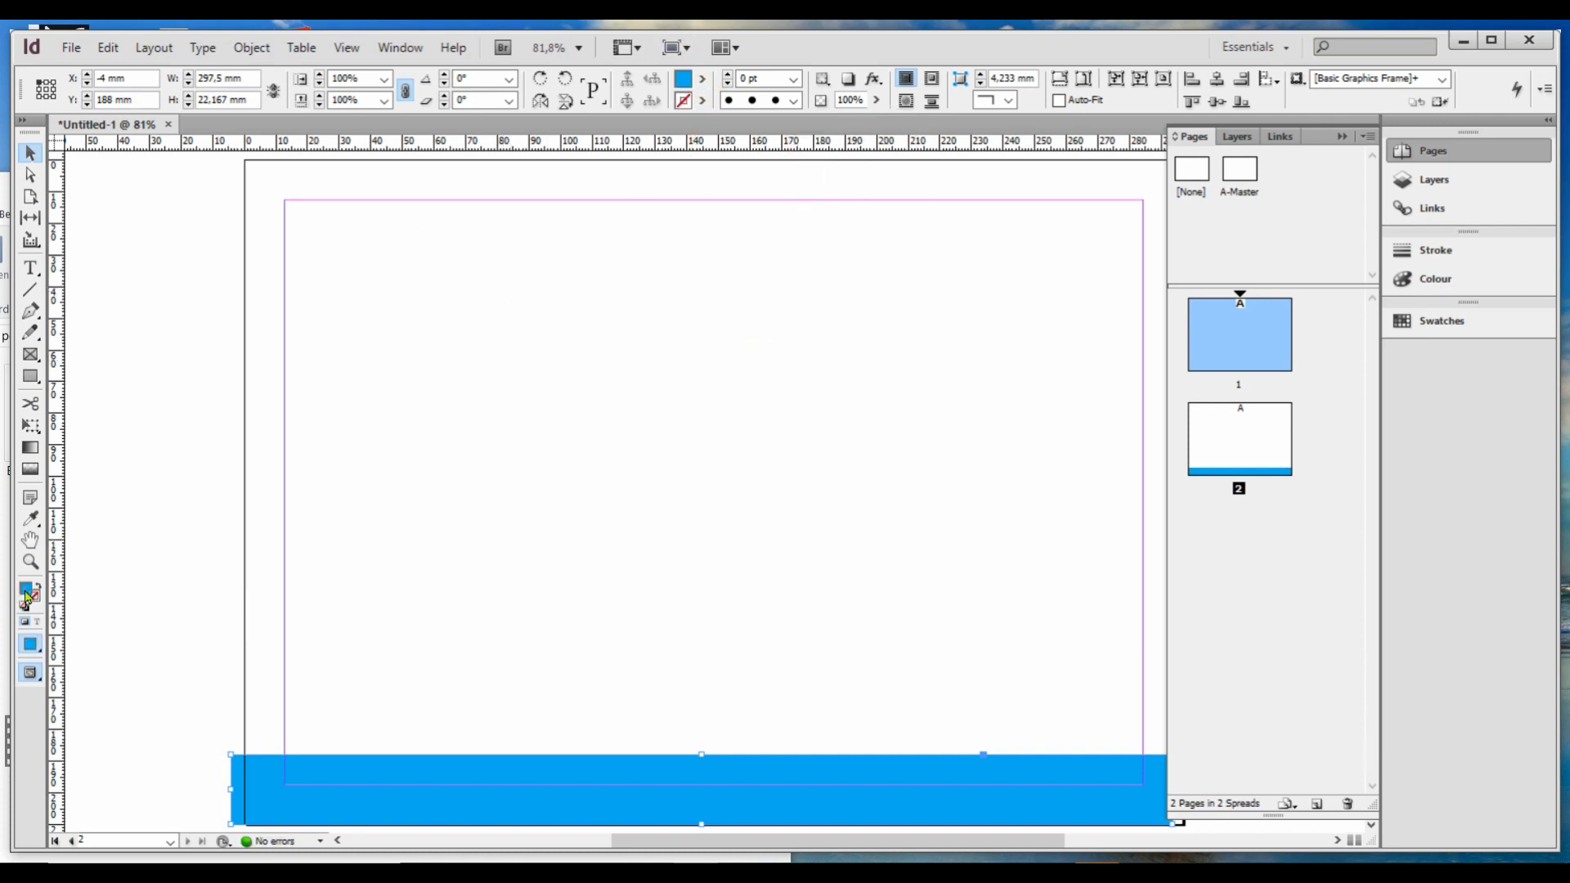
double_click(26, 591)
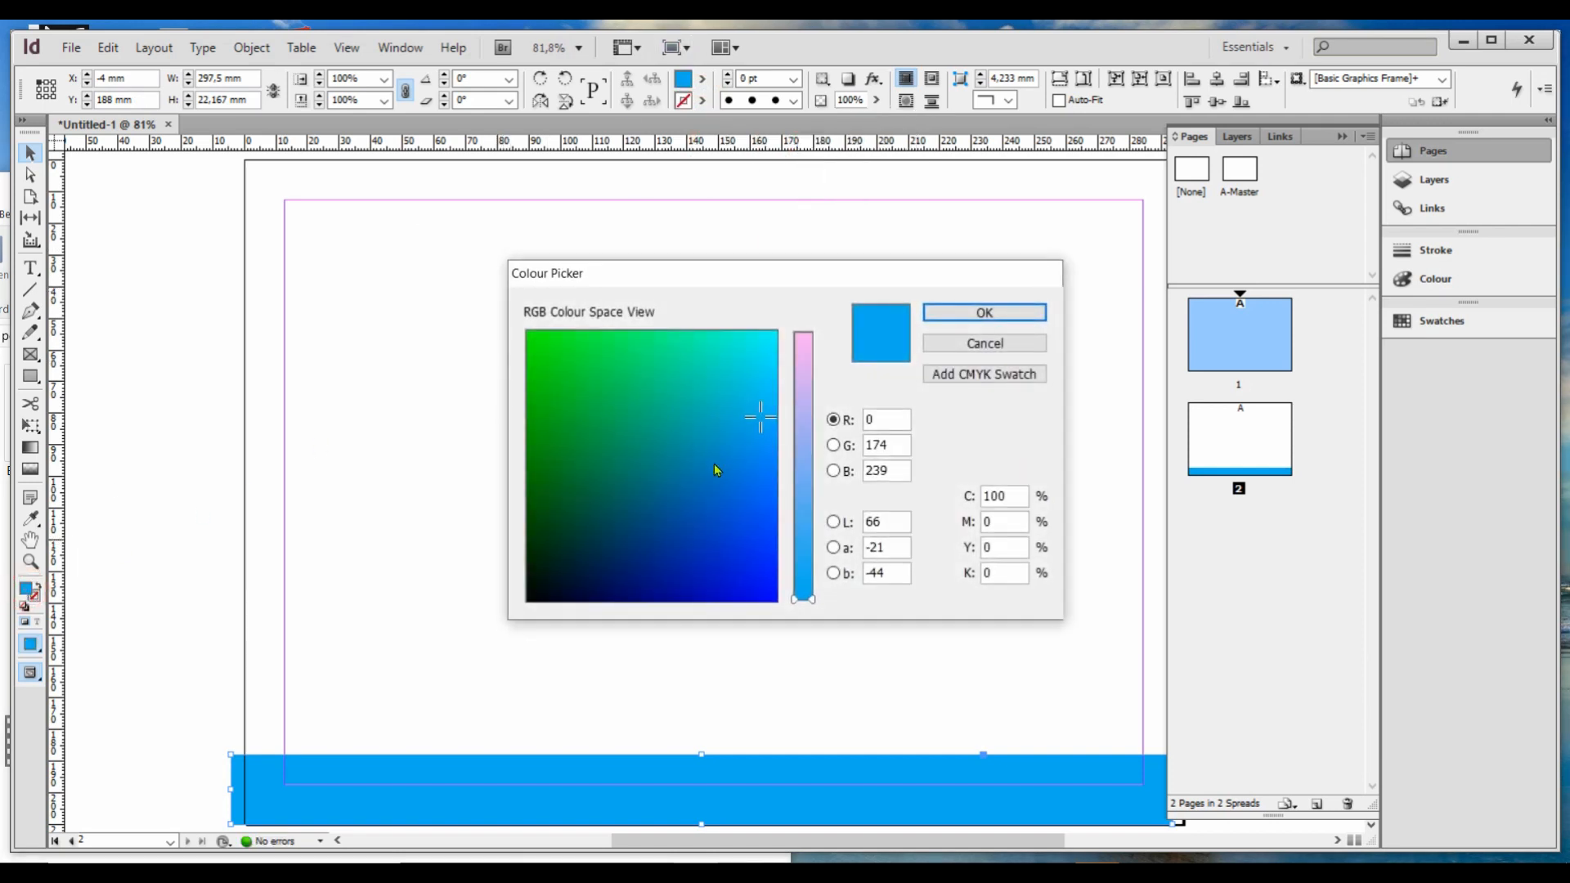
click(806, 417)
drag(762, 384, 785, 377)
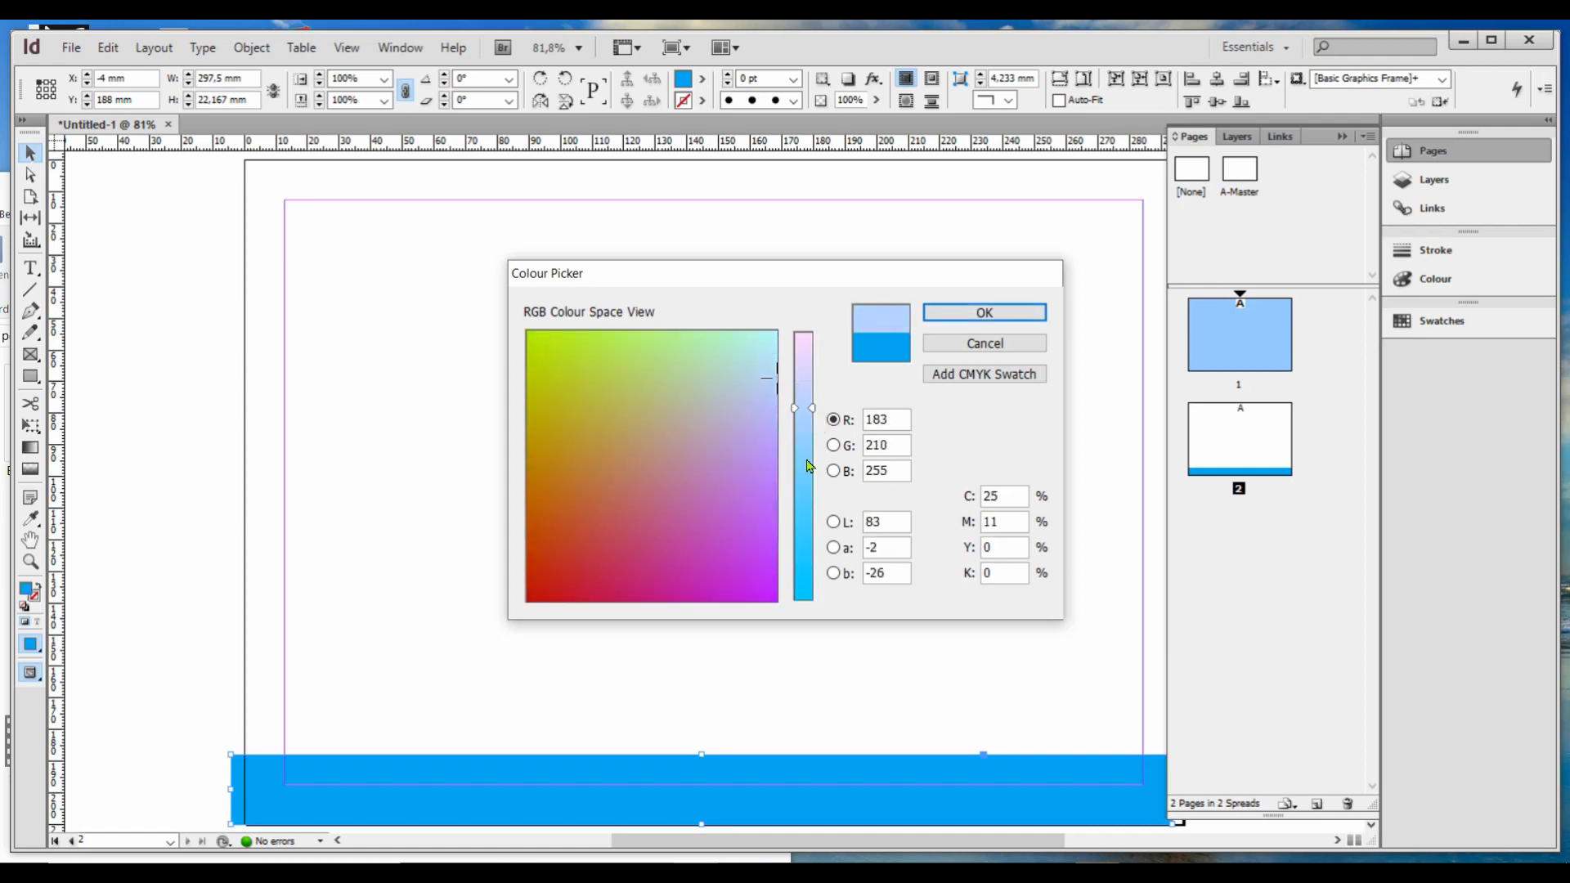
click(833, 522)
drag(811, 378, 816, 439)
click(940, 312)
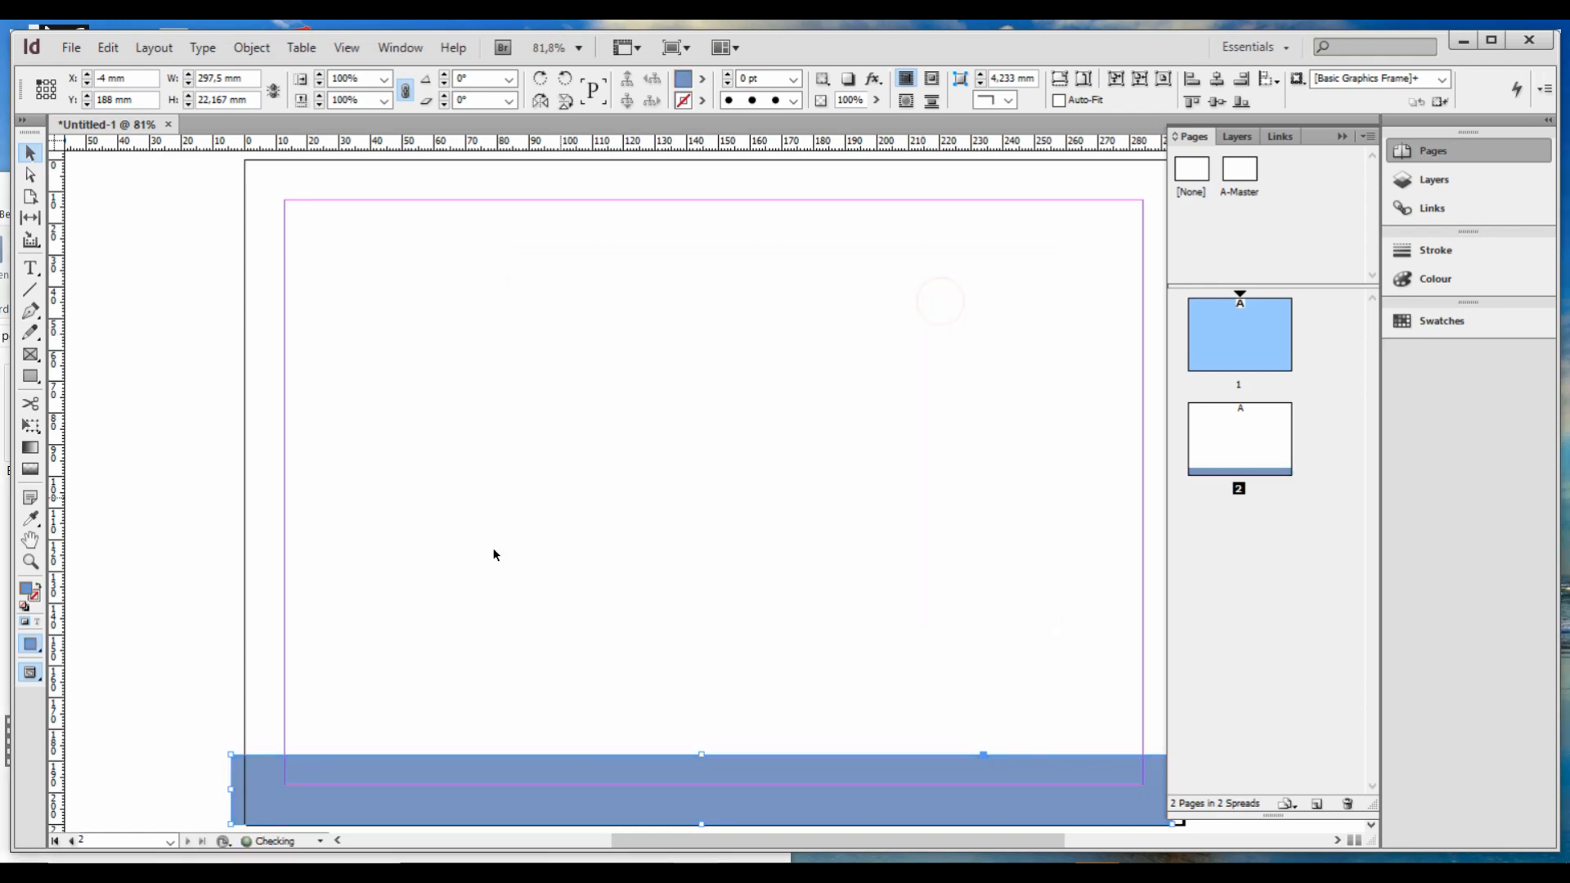
click(369, 617)
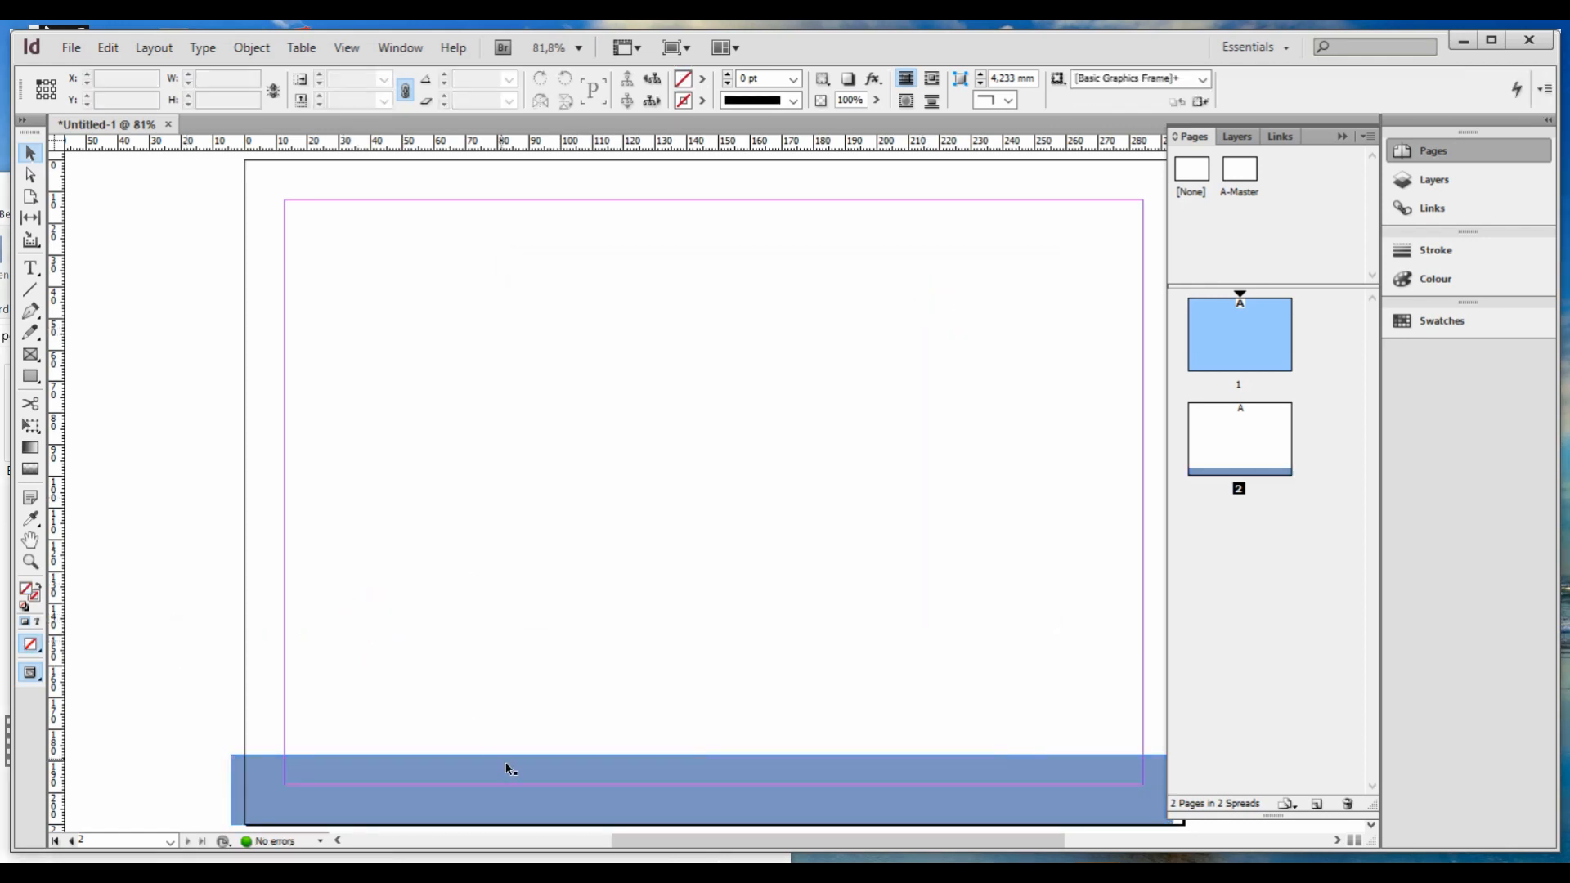
Step: Move the blue rectangle to X 0 mm, Y 190 mm so it lines up with the page's left edge
click(519, 779)
drag(563, 782, 532, 790)
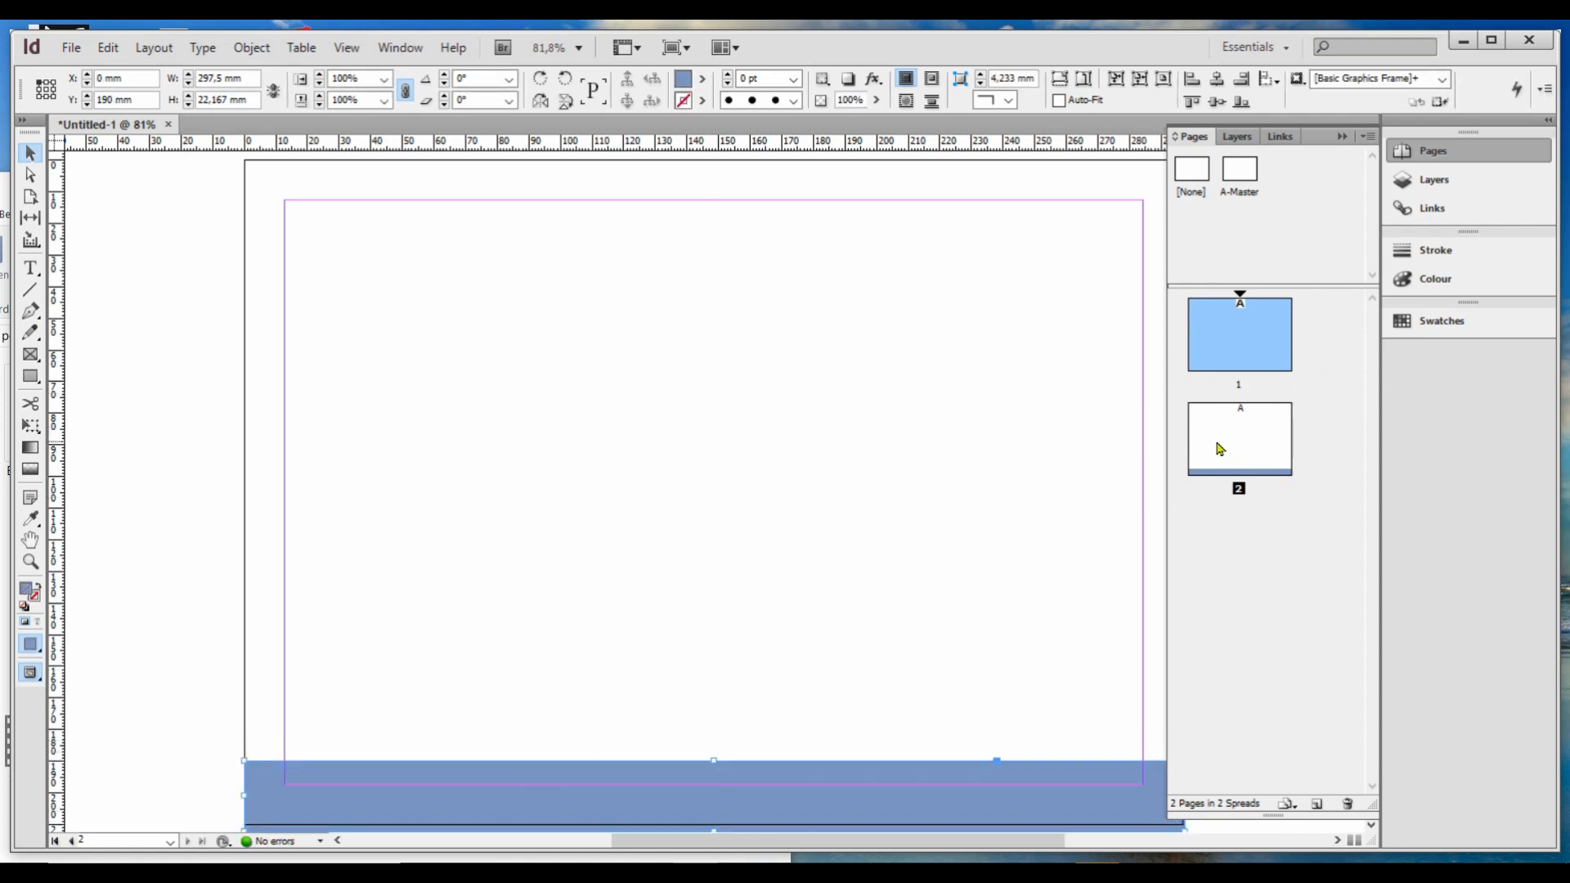
Step: Add a third page after page 2
right_click(1214, 444)
click(1267, 425)
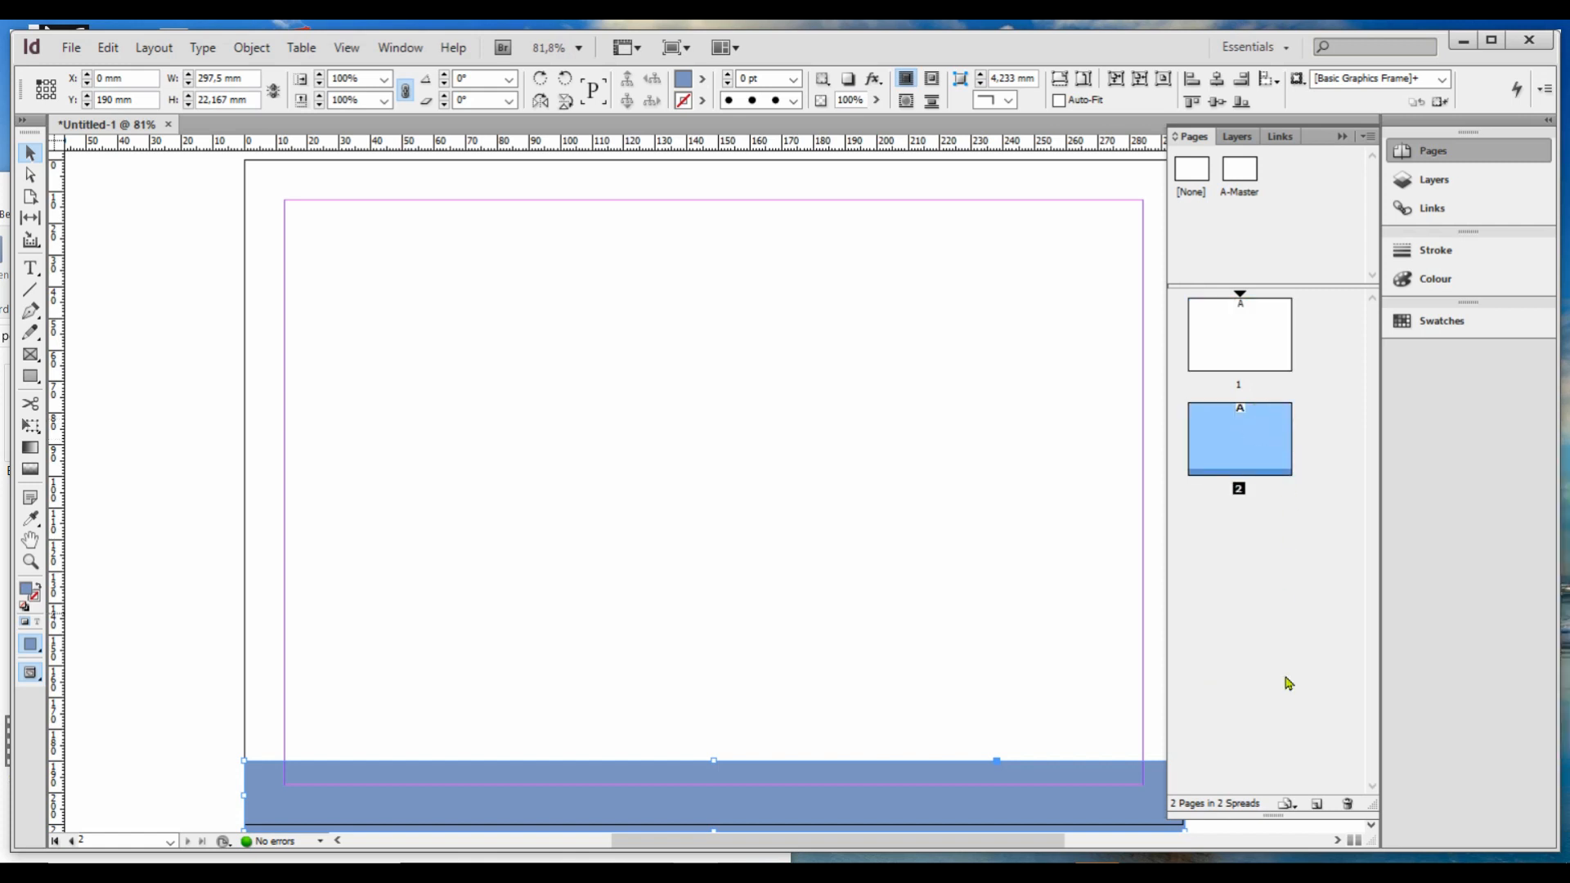
click(1317, 804)
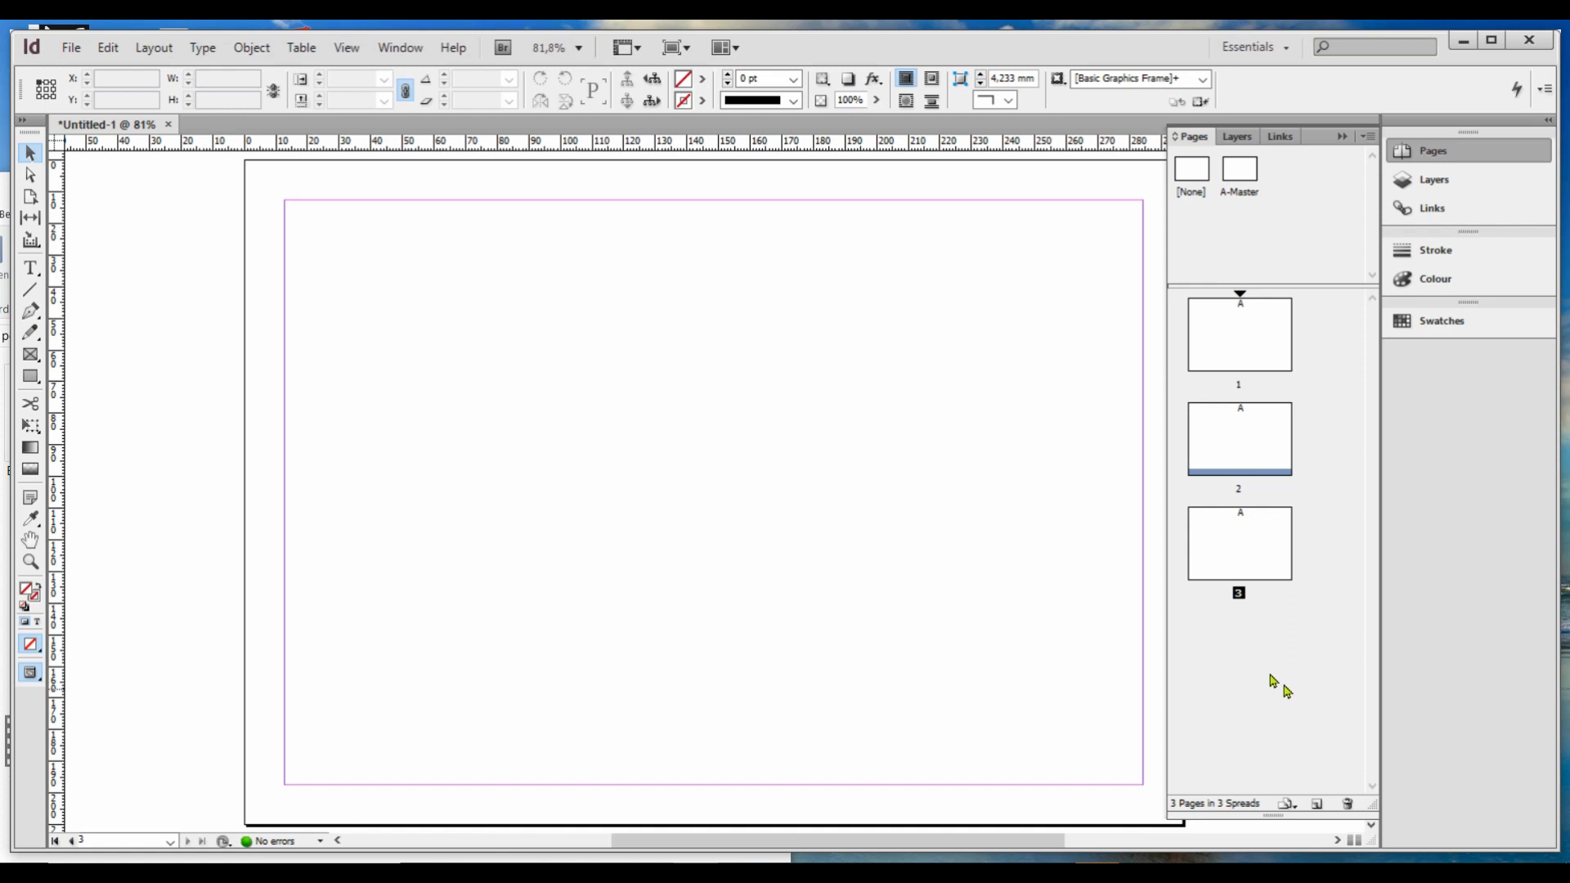
Step: View pages 2 and 3 and return to page 1
double_click(1253, 454)
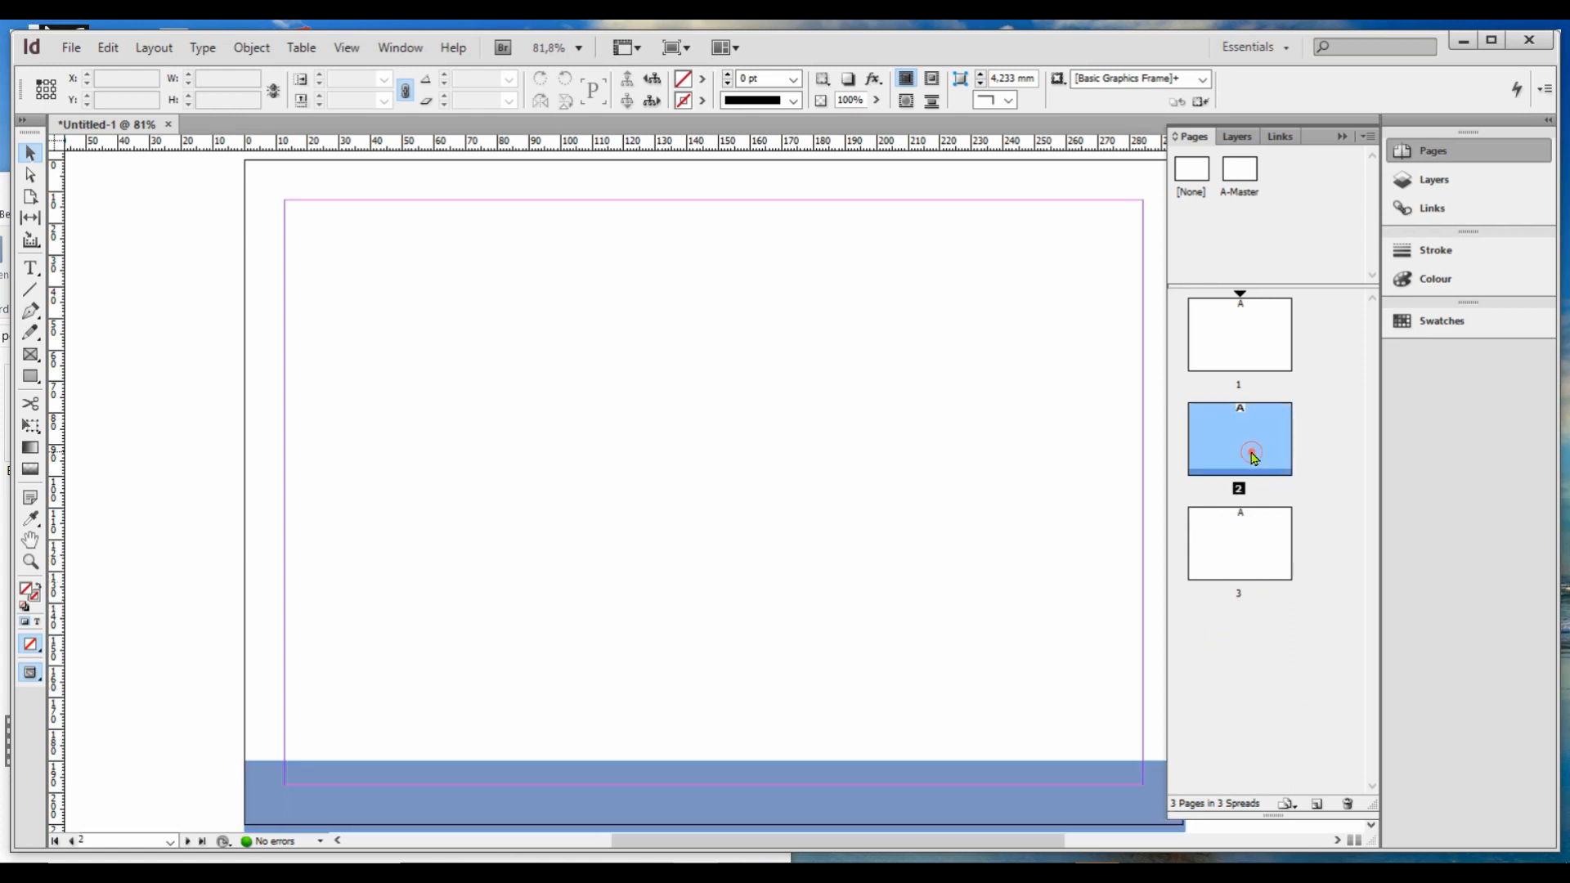
double_click(1268, 554)
double_click(1253, 344)
scroll(716, 352, up, 2)
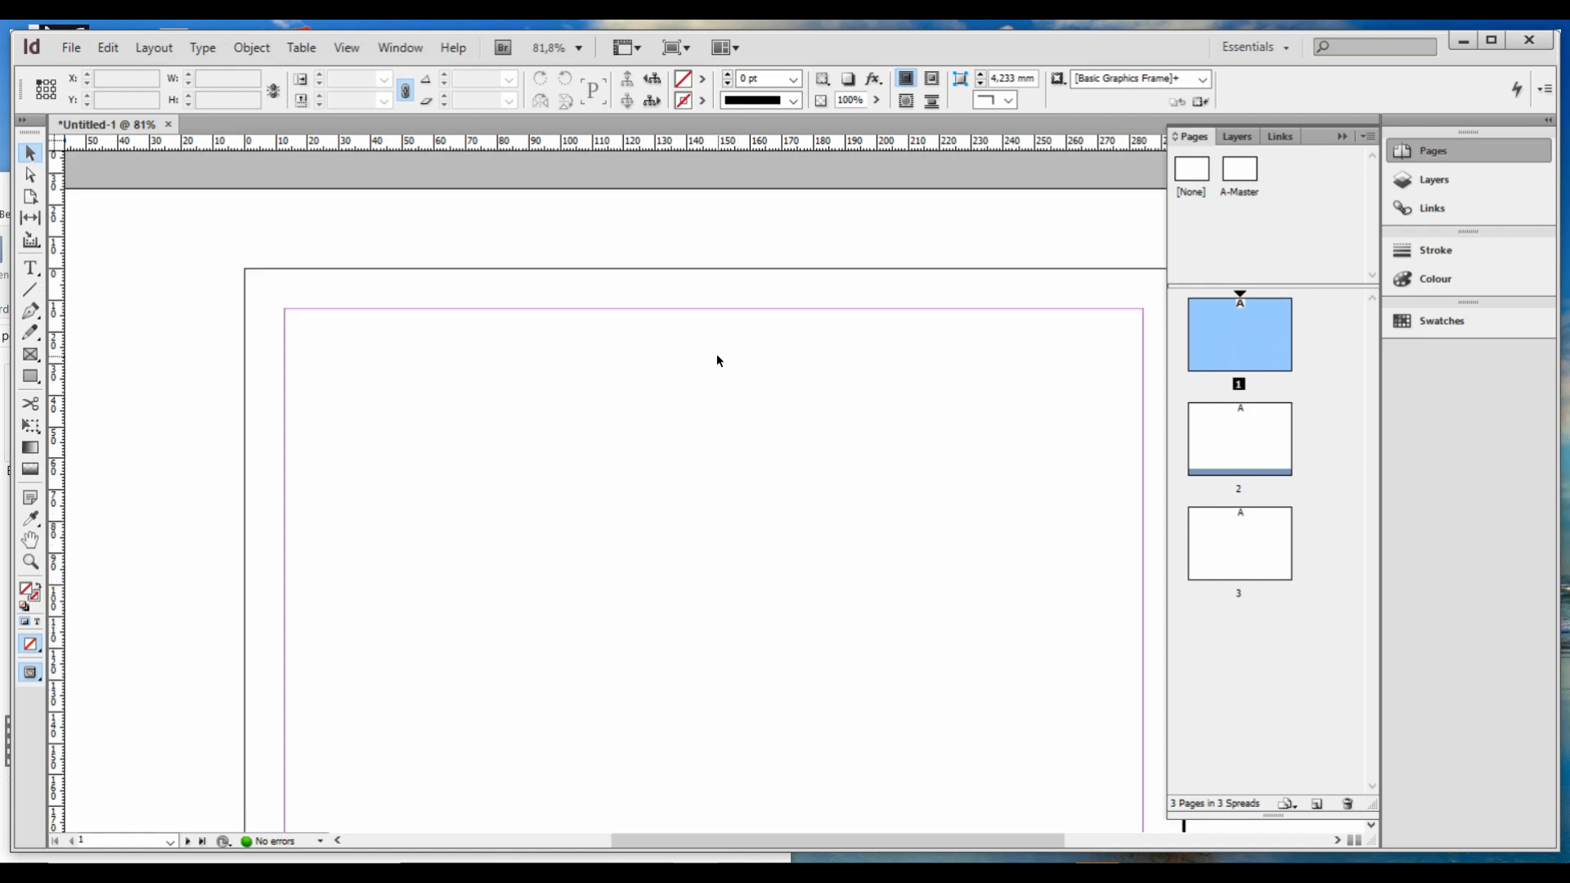
Step: Cut the blue rectangle from the bottom of page 2
scroll(714, 355, down, 10)
scroll(709, 353, down, 10)
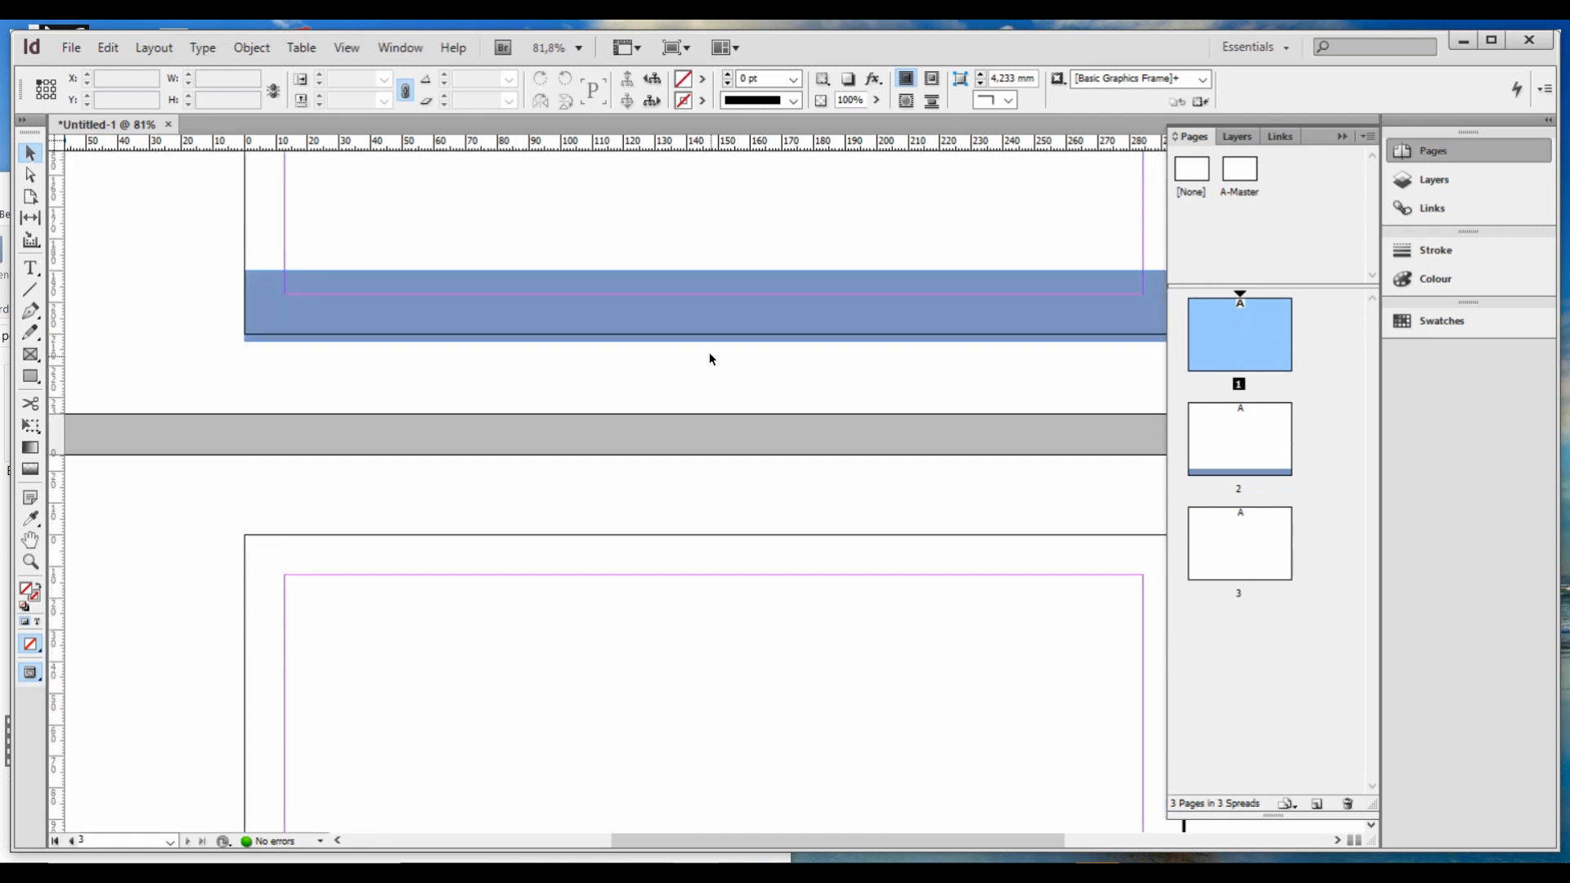
scroll(712, 441, up, 1)
scroll(721, 450, up, 4)
scroll(716, 445, down, 4)
scroll(712, 453, up, 8)
click(360, 674)
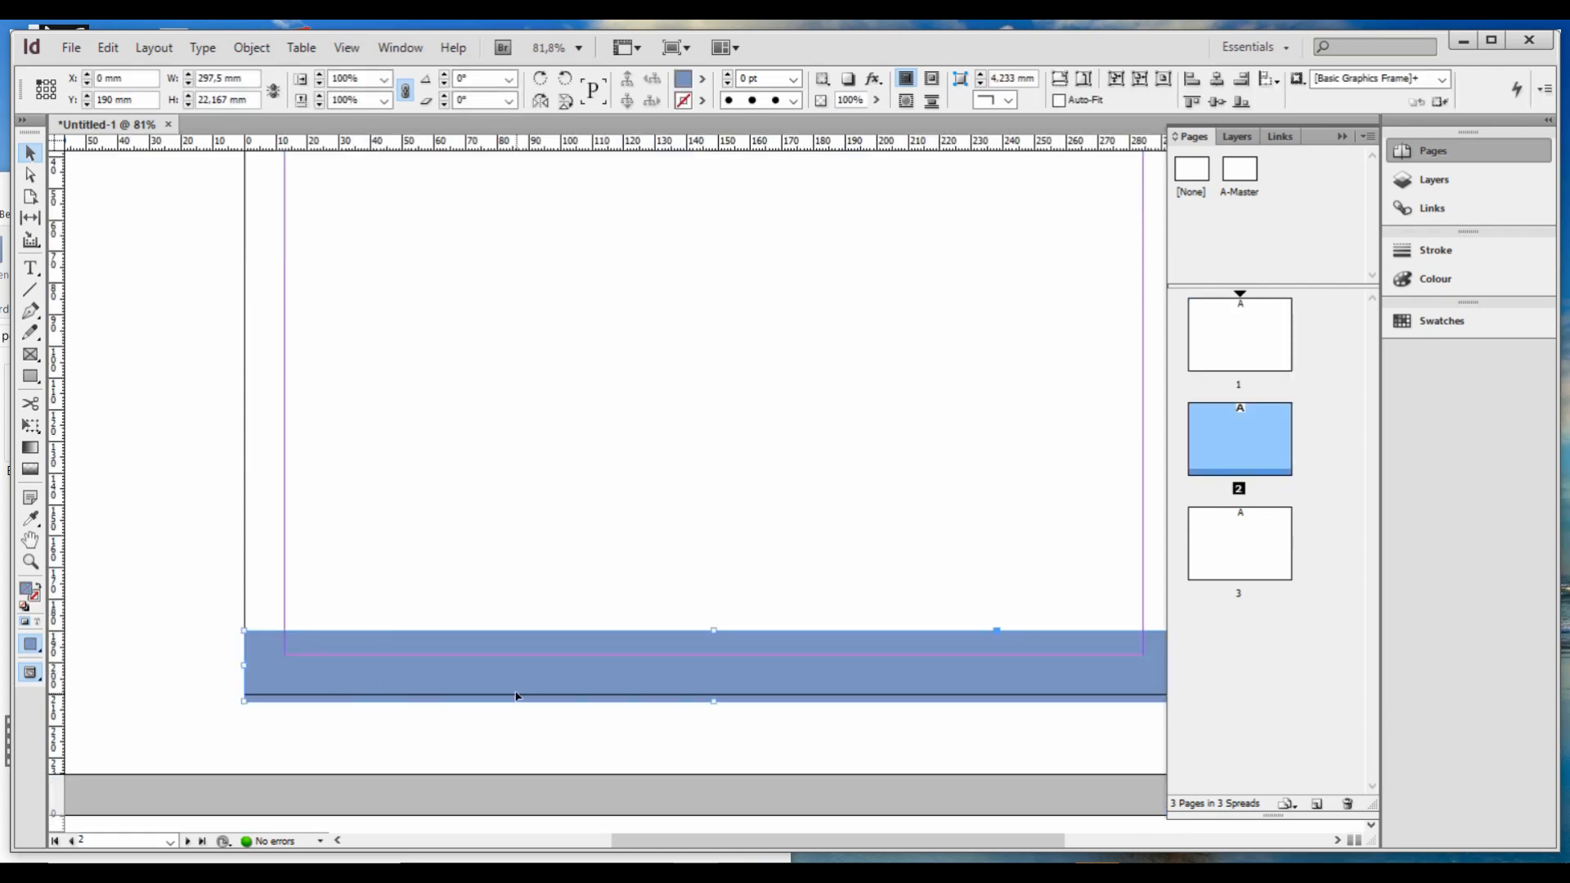
key(Delete)
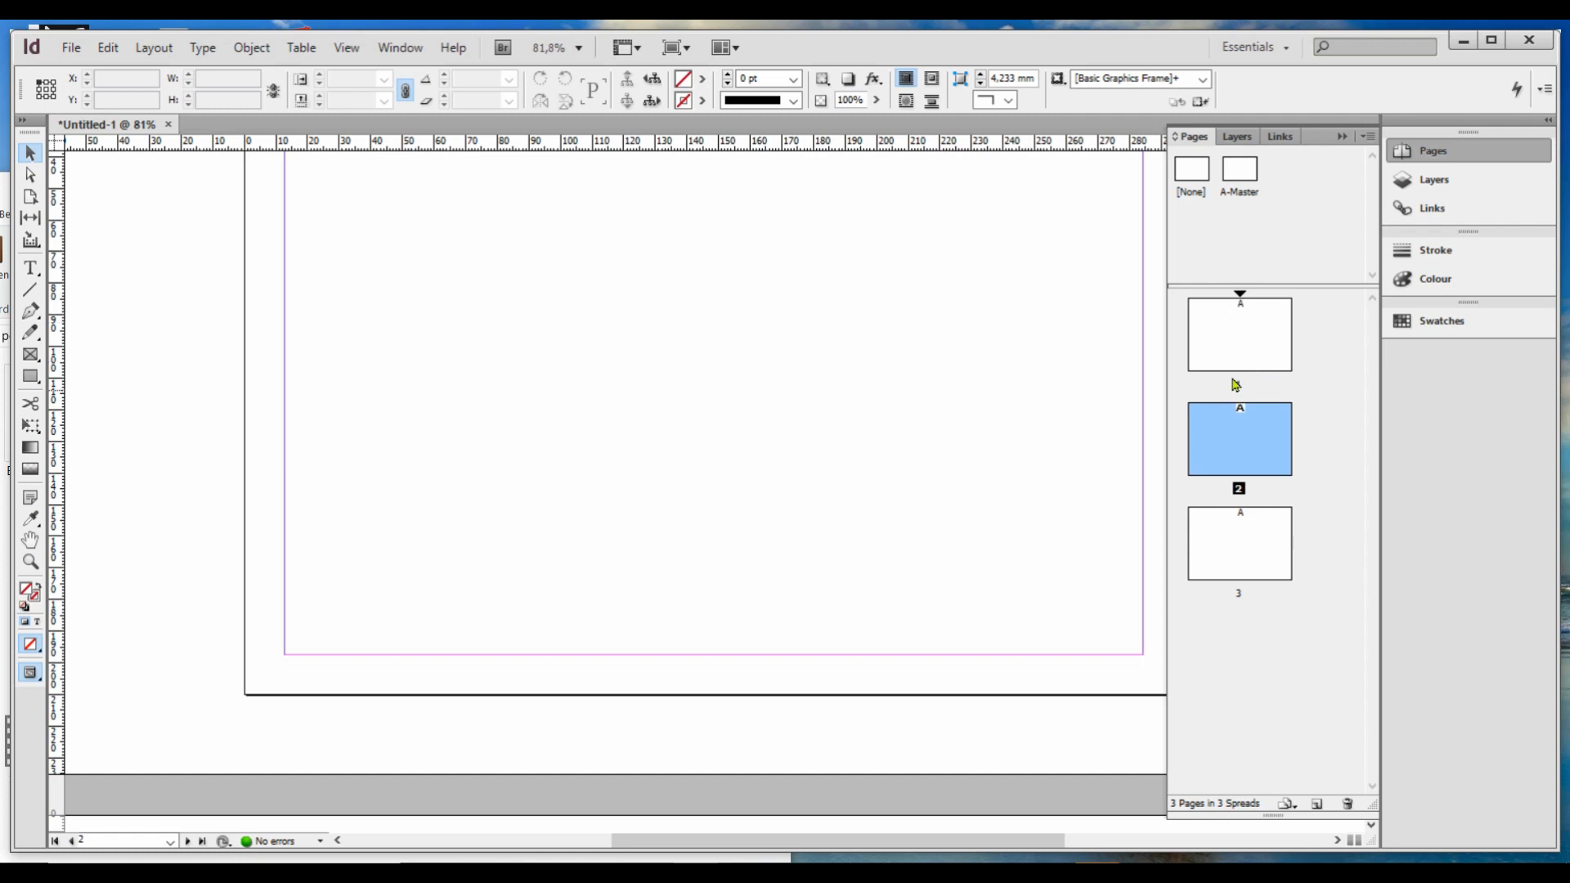
Step: Open the A-Master page and paste the cut blue rectangle in place on it
double_click(1239, 180)
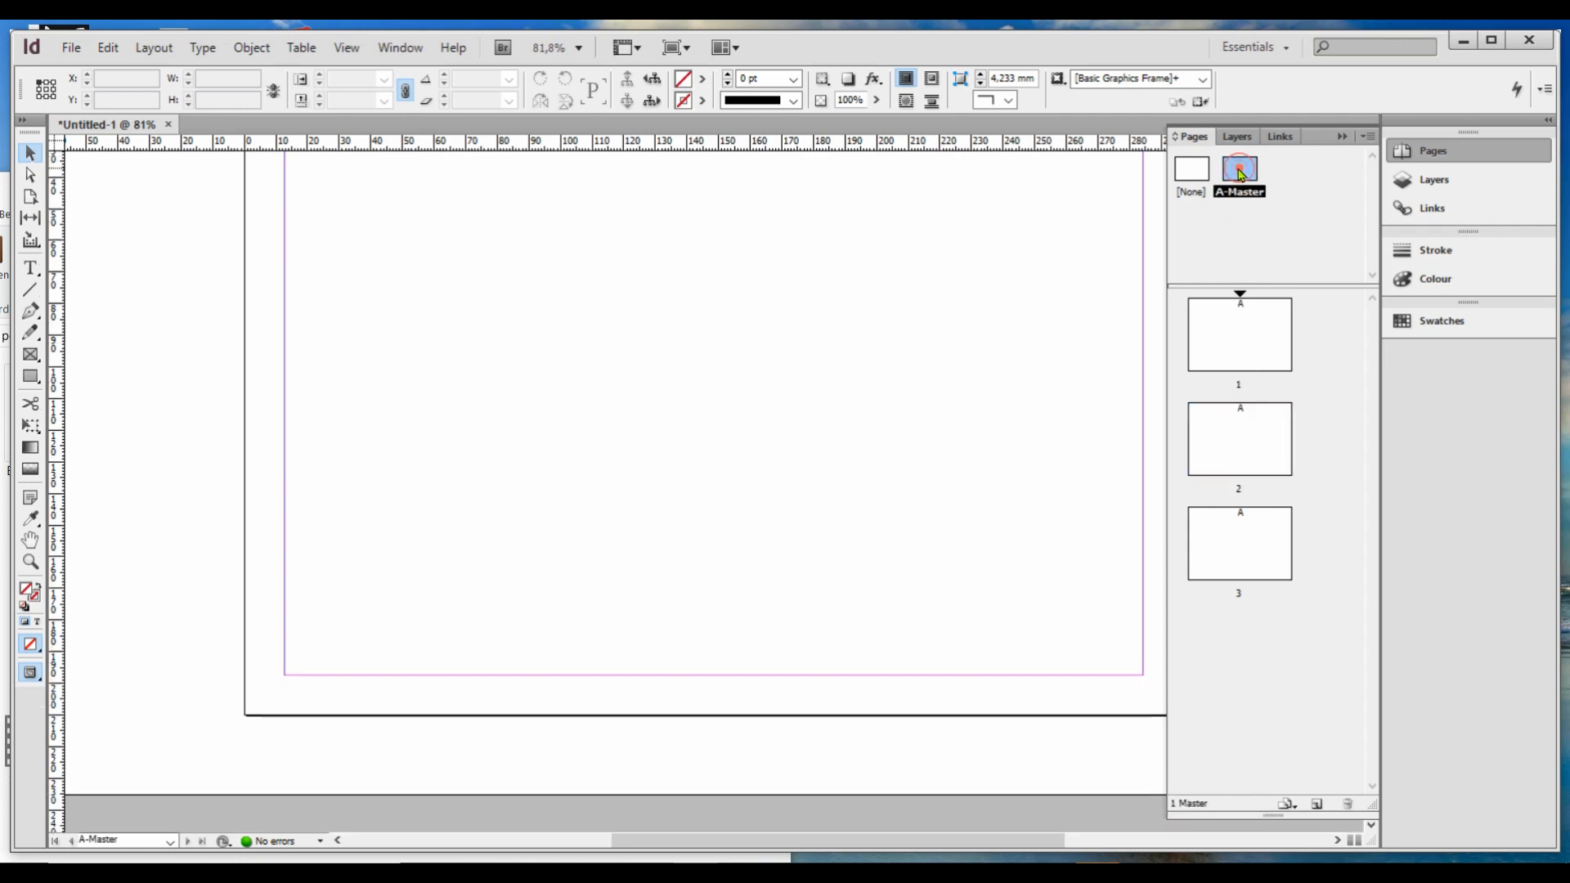
click(832, 496)
click(108, 50)
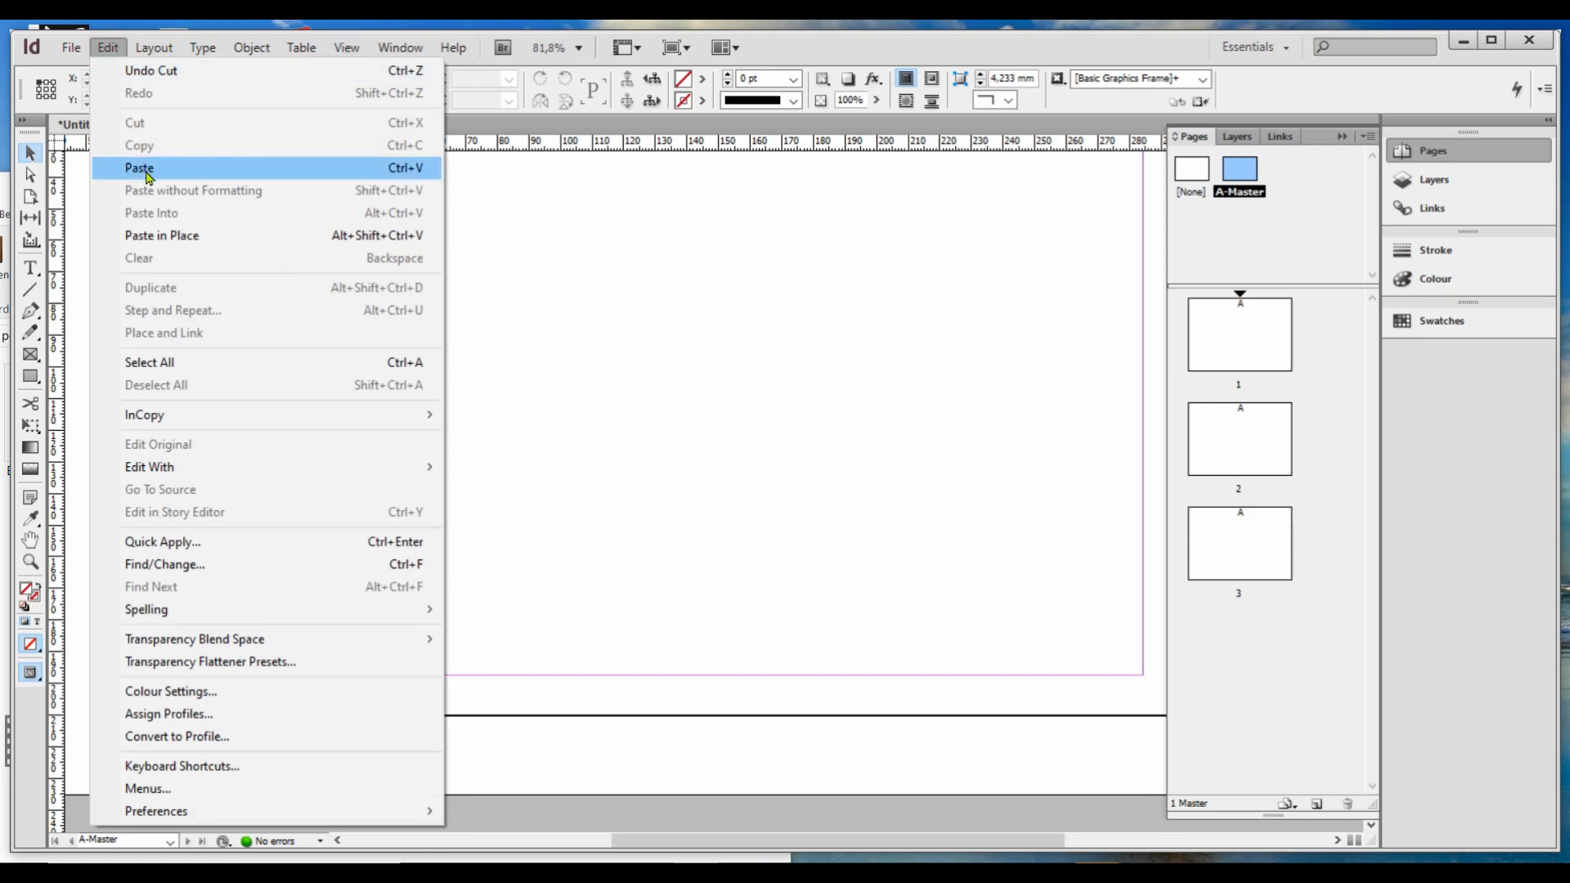
click(164, 236)
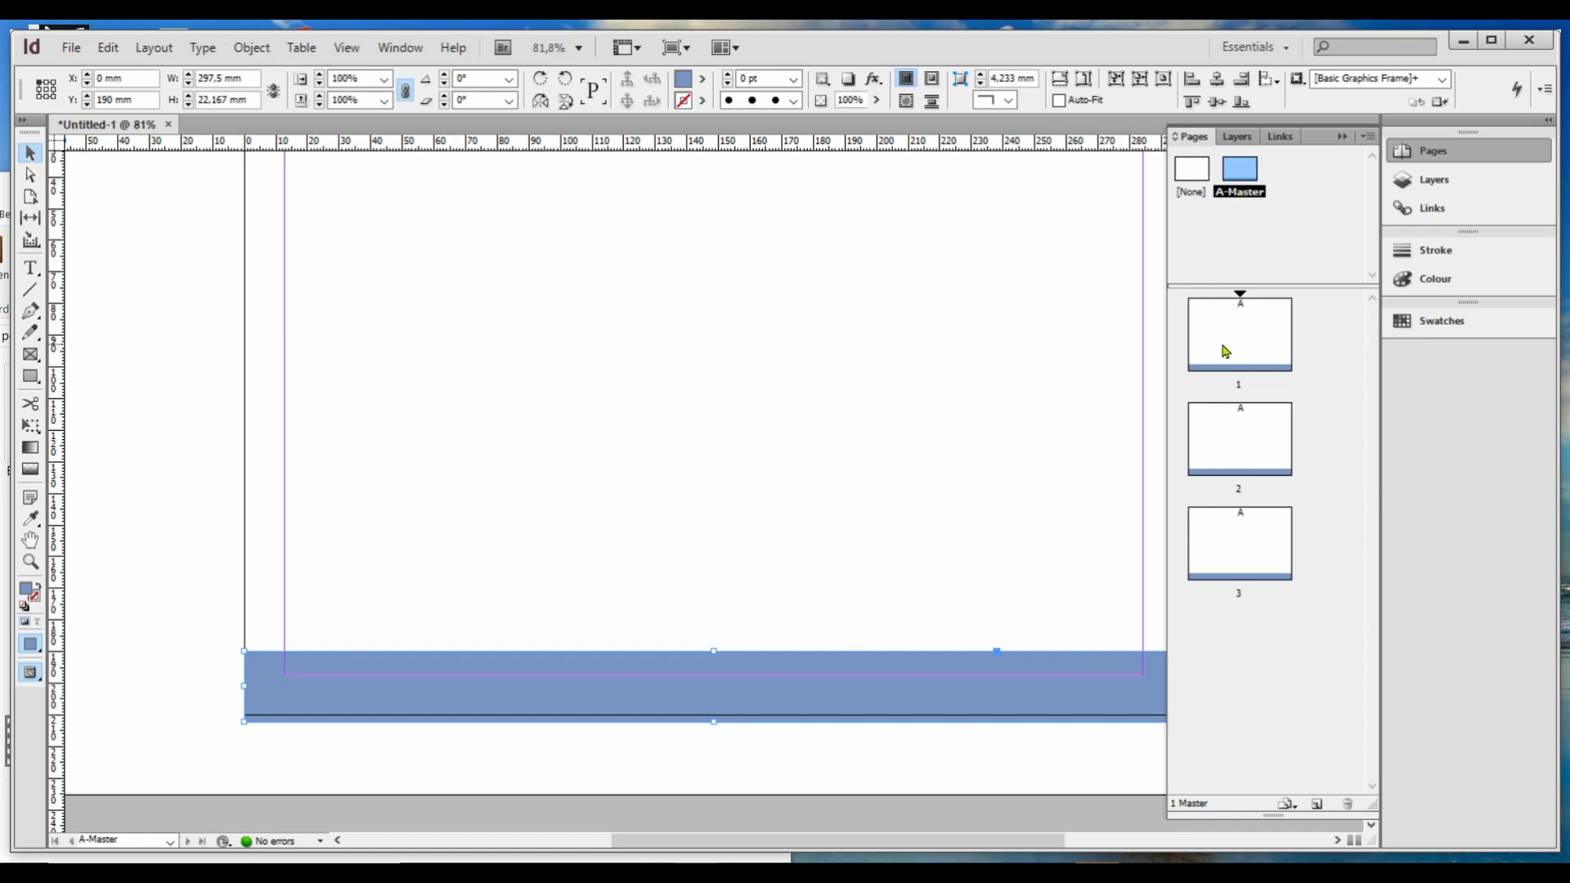
click(1001, 544)
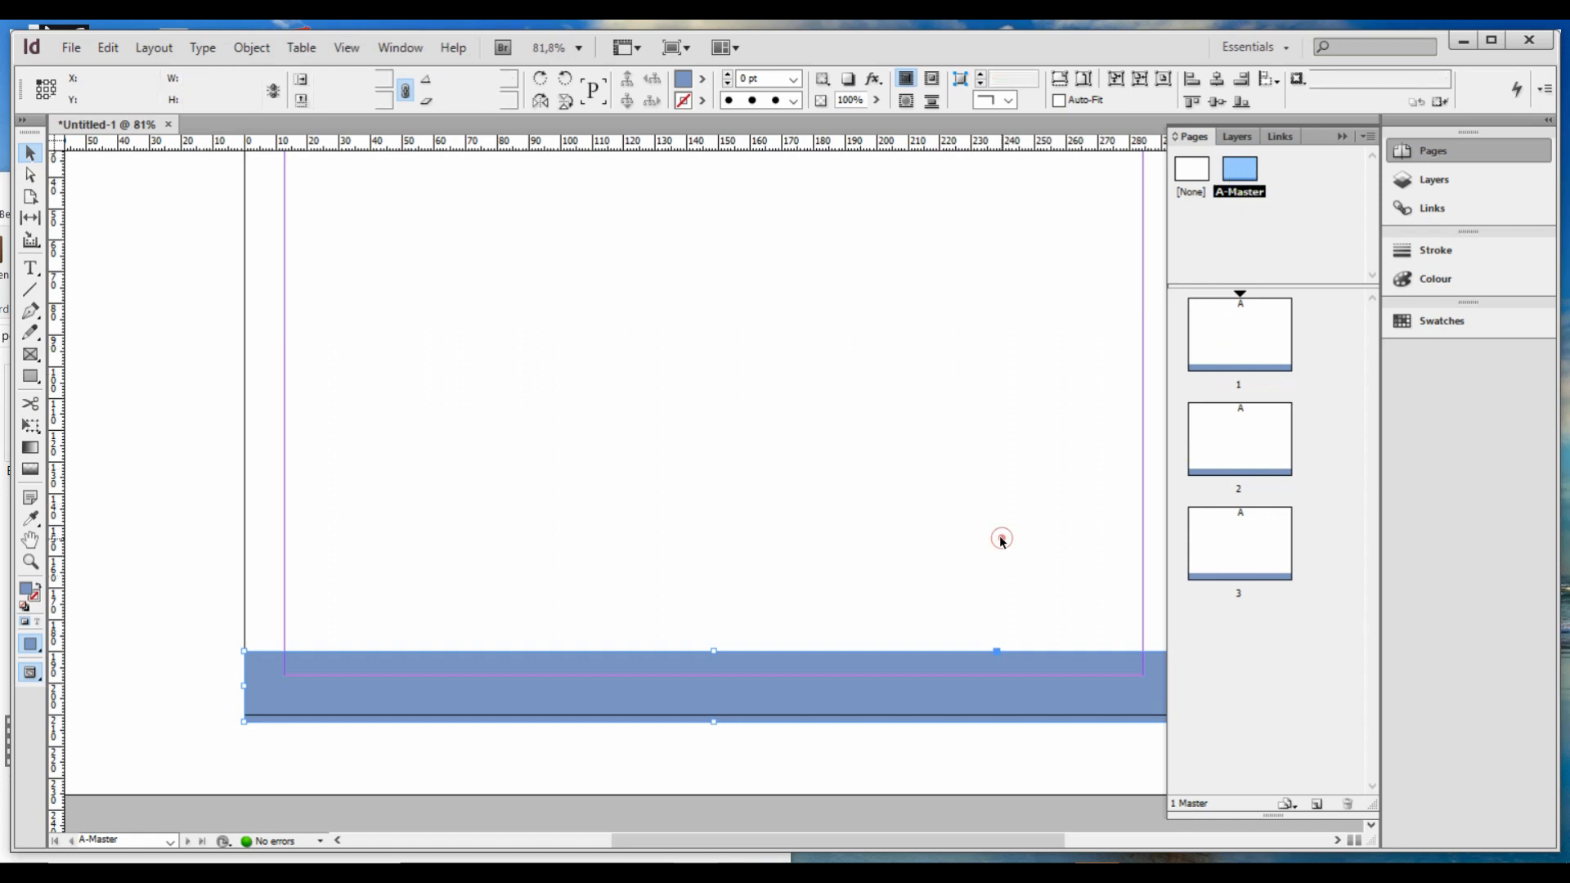
Step: Add a text frame at the start of the blue bar on A-Master with the text PROJECT
click(29, 273)
drag(277, 670, 485, 711)
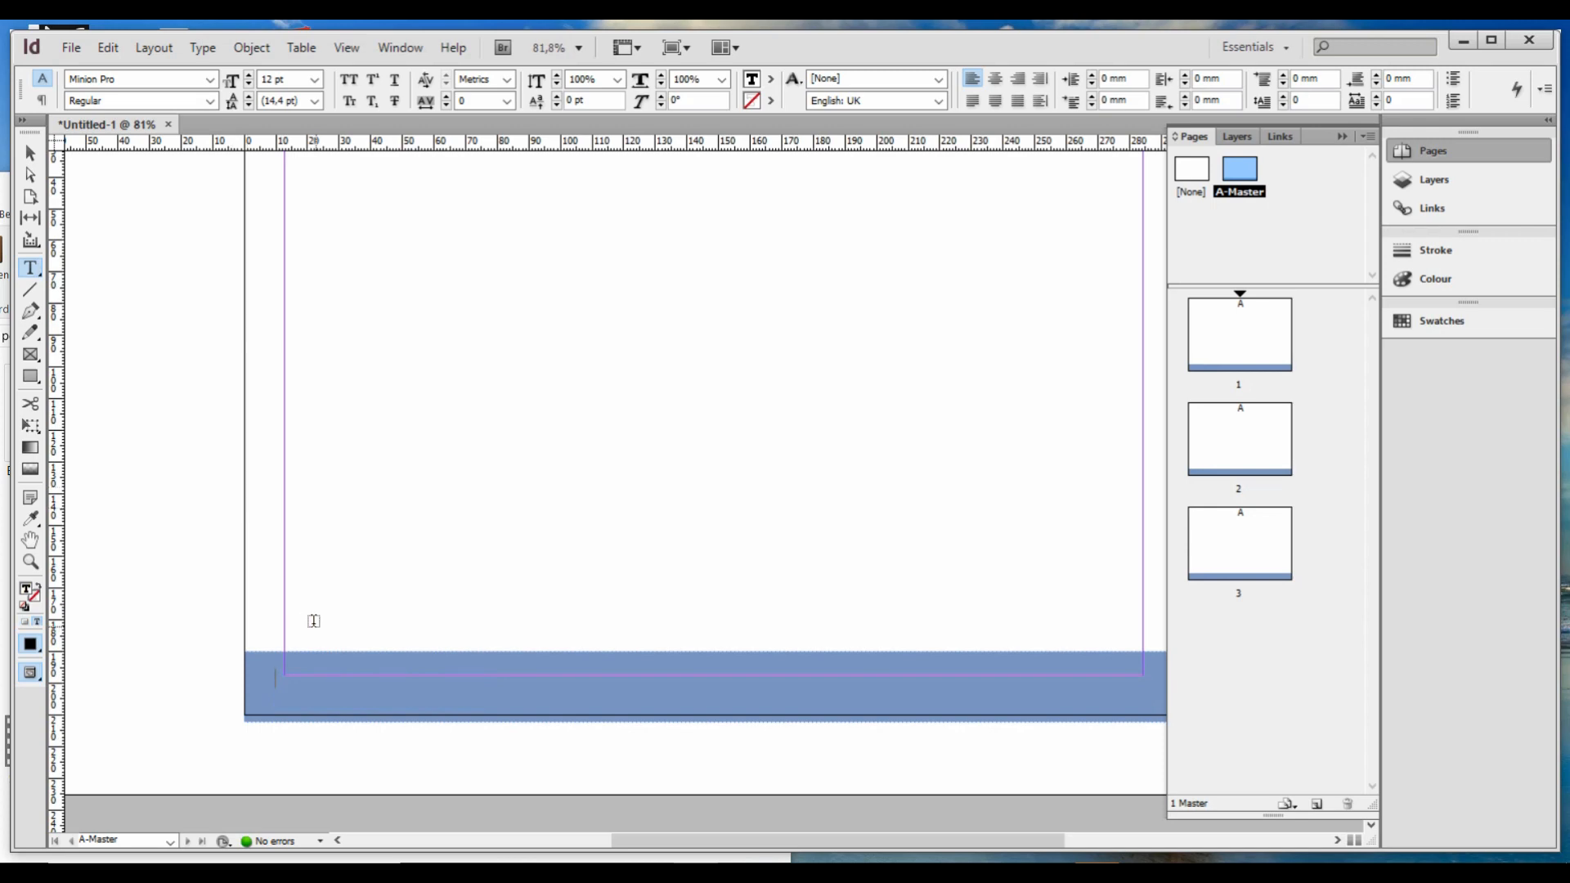
text(PROJECT)
Step: Set the whole word PROJECT in the Mark OT font at 24 pt
key(shift+Left)
key(shift+Left)
key(shift+Left)
key(shift+Left)
key(shift+Left)
key(shift+Left)
key(shift+Left)
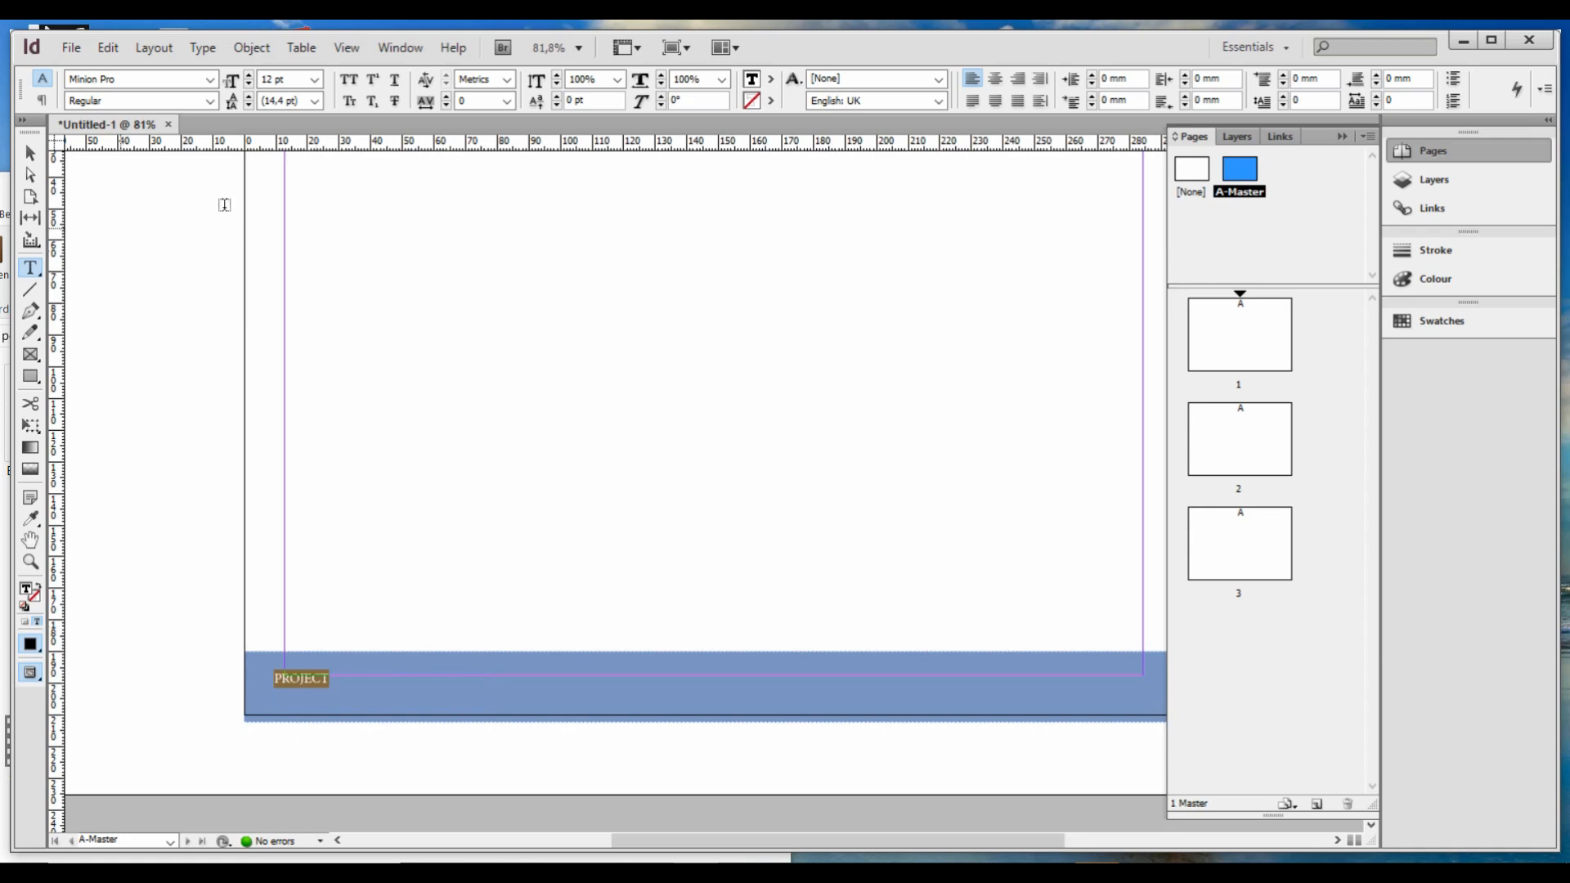
click(210, 79)
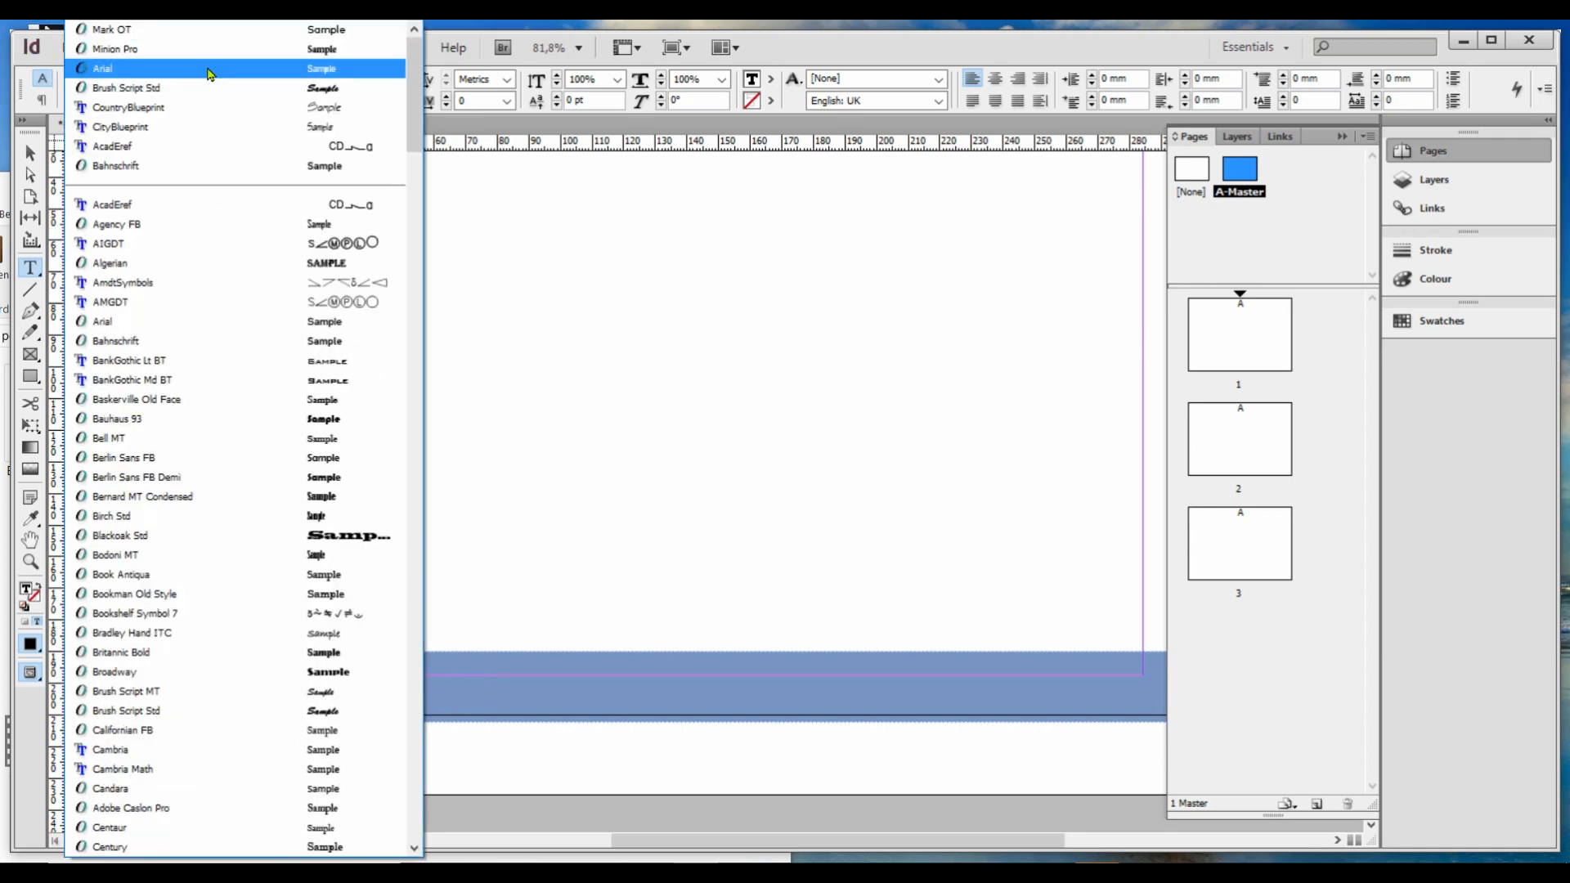
click(333, 35)
click(313, 77)
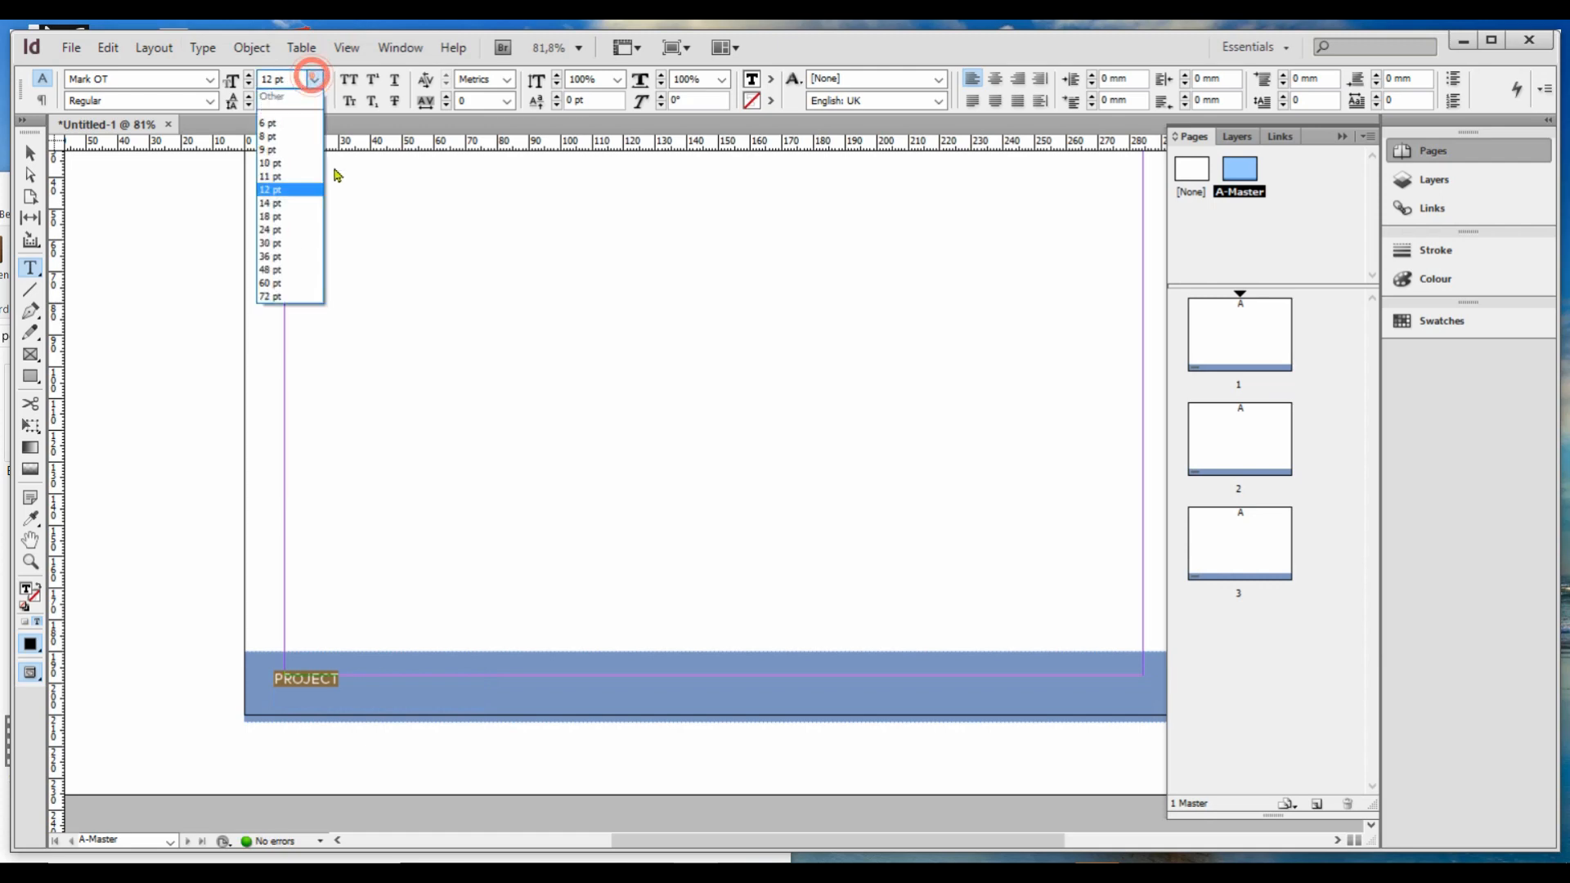
click(290, 228)
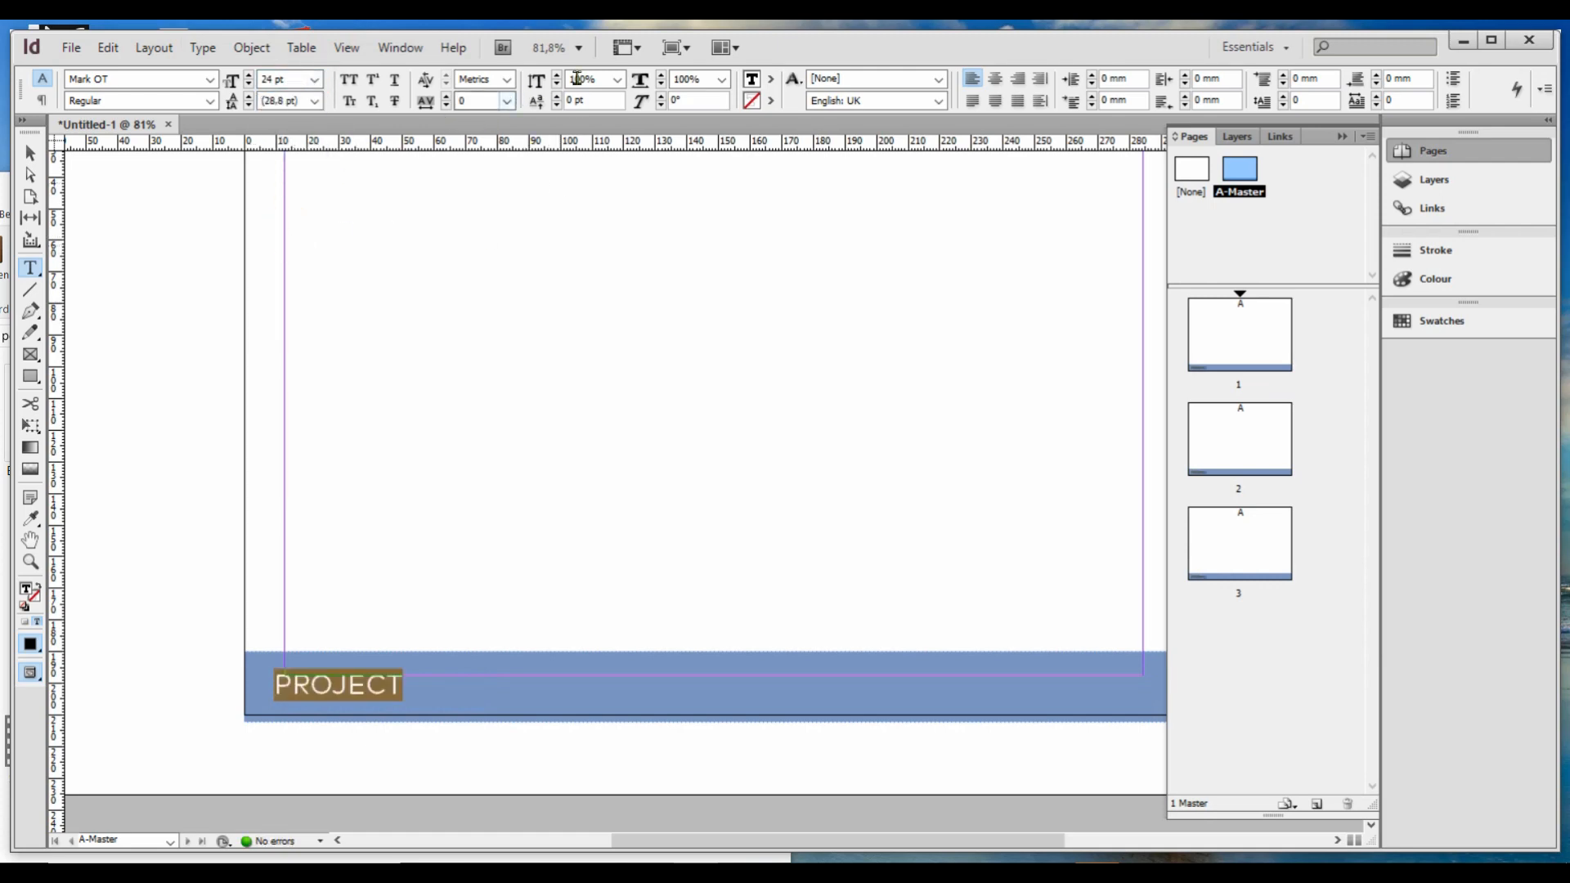
Step: Change the fill colour of the PROJECT text to [Paper] and deselect the text
click(771, 78)
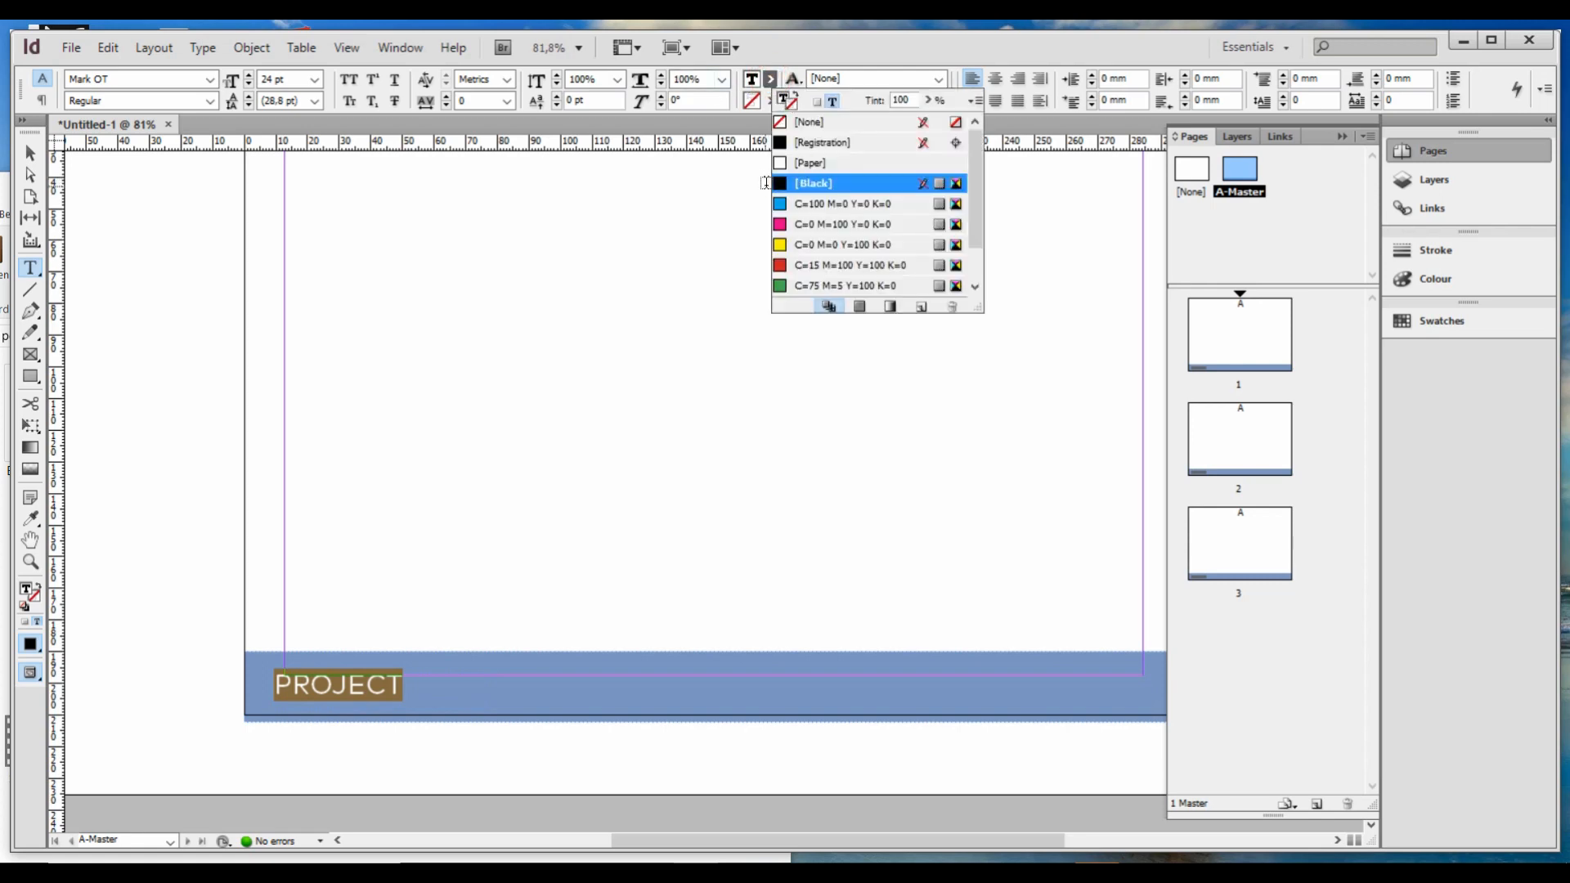
click(785, 164)
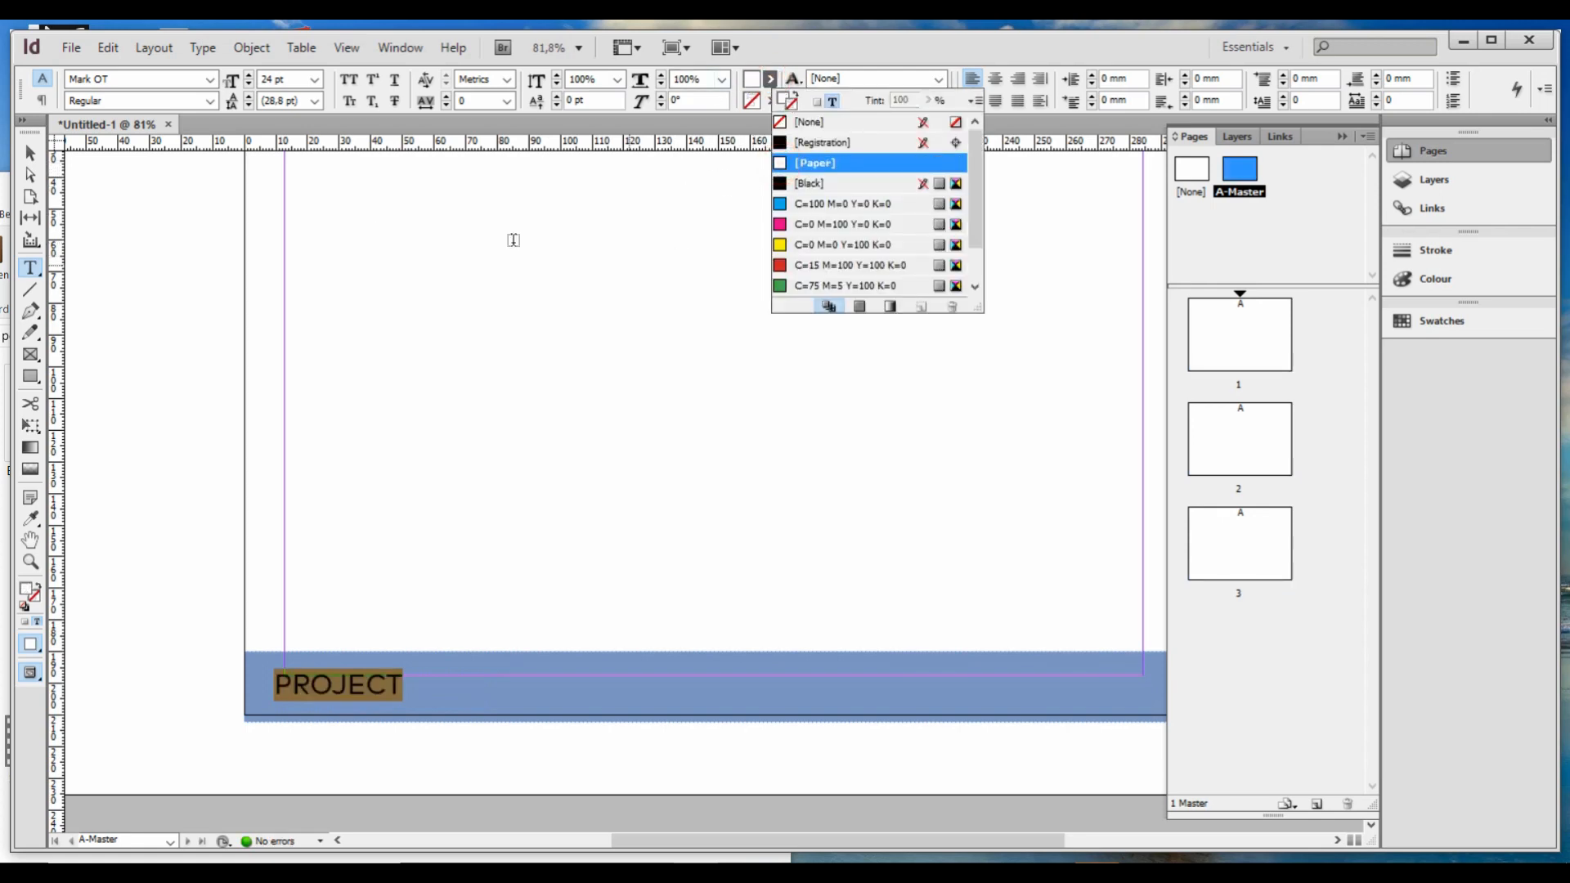
click(30, 154)
click(494, 358)
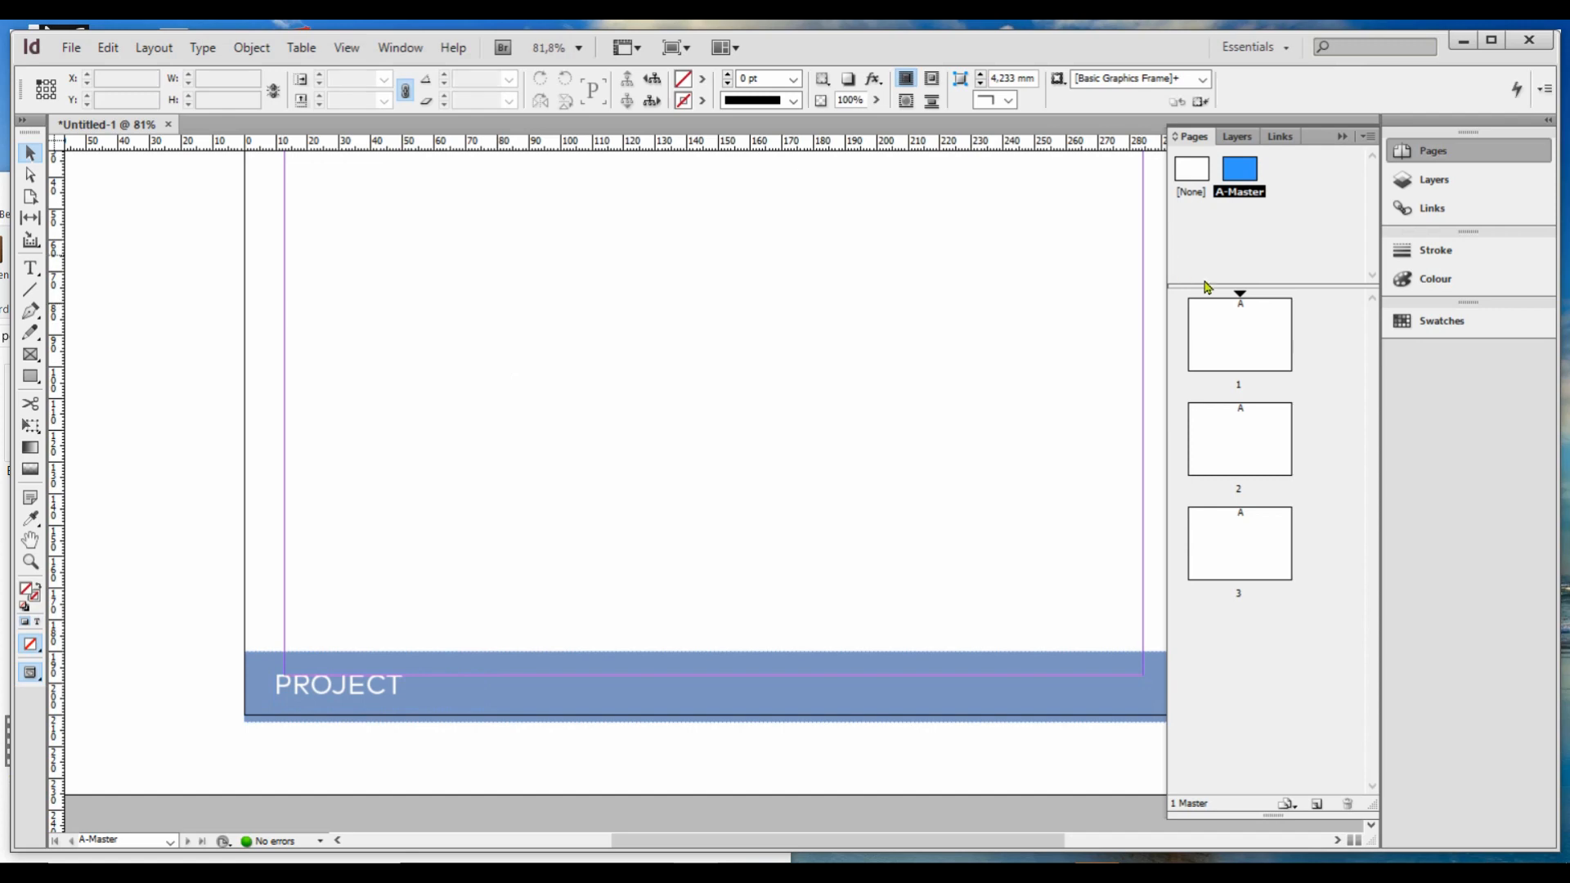
Step: Check the master elements on pages 2 and 3, and add a fourth page after page 3
click(1258, 450)
double_click(1258, 450)
double_click(1236, 550)
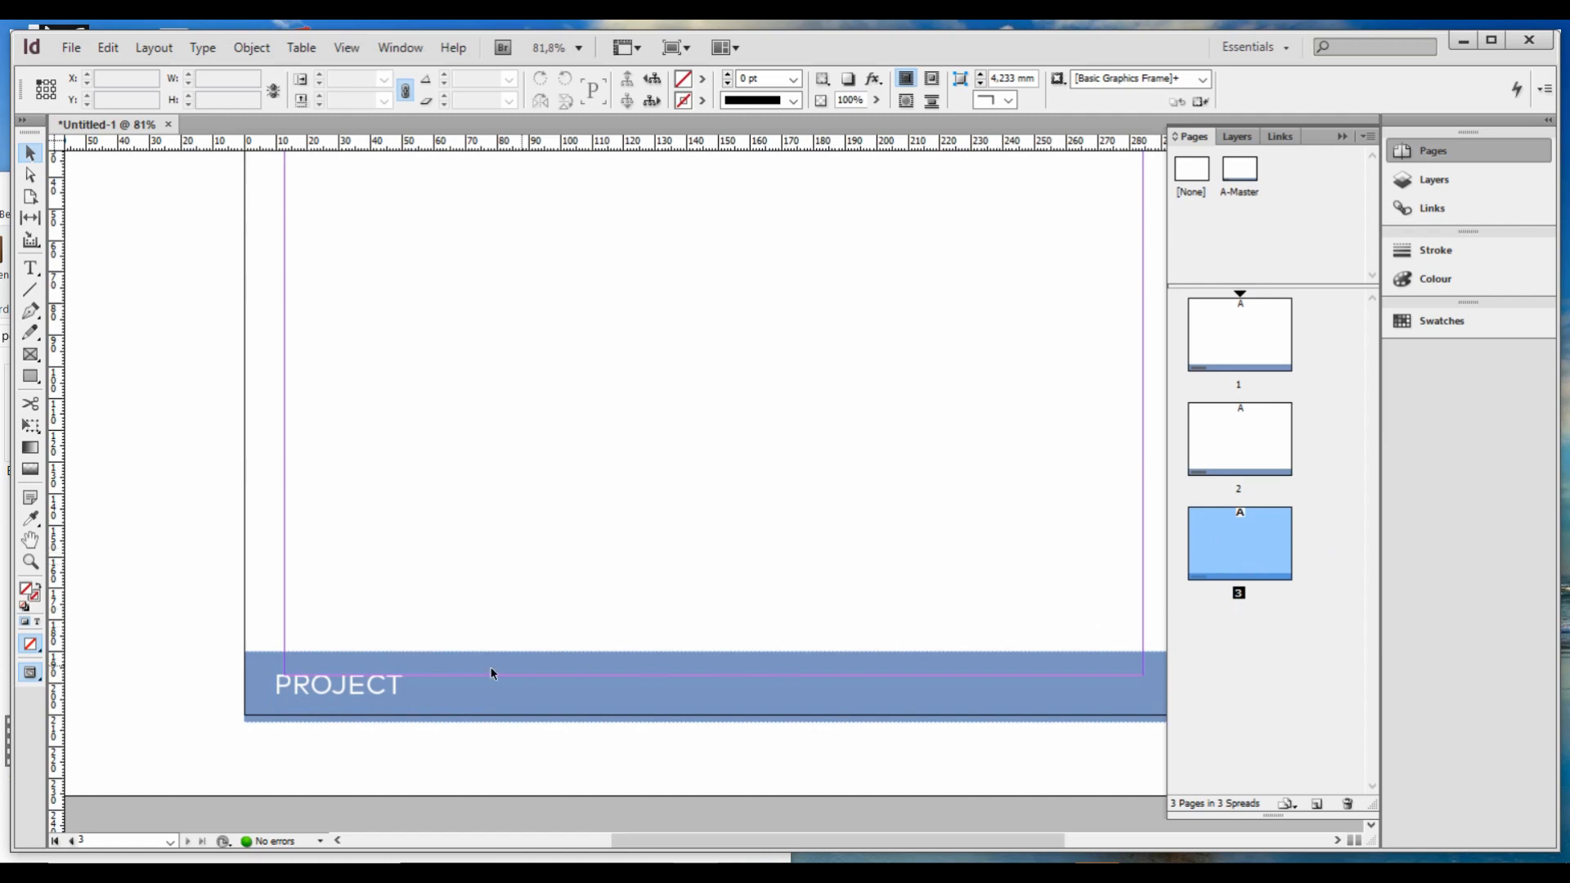
double_click(1229, 560)
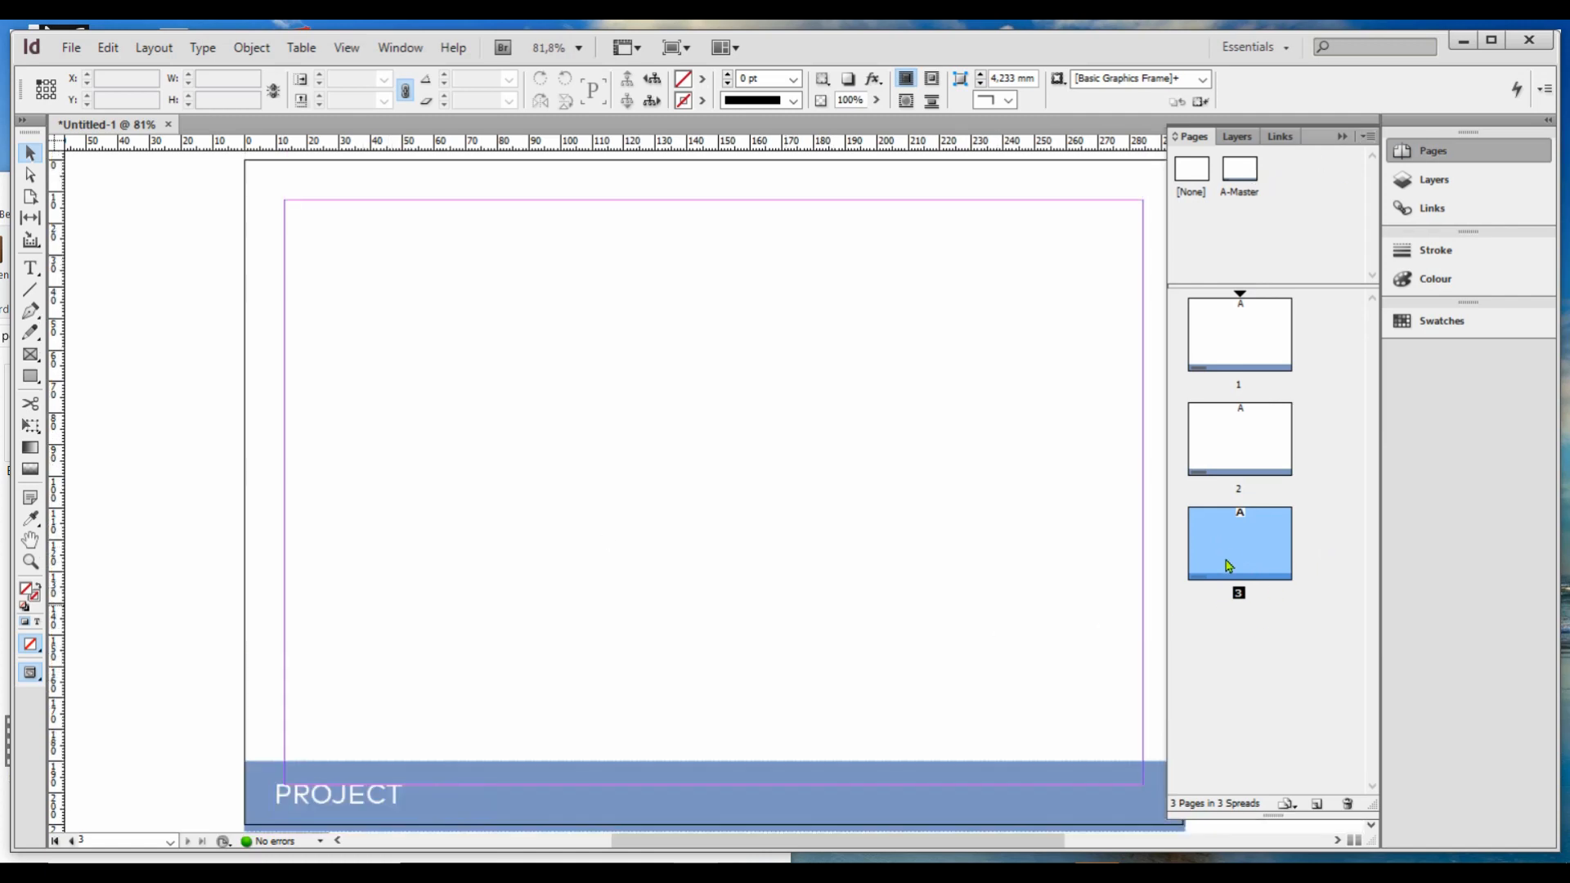
click(1316, 808)
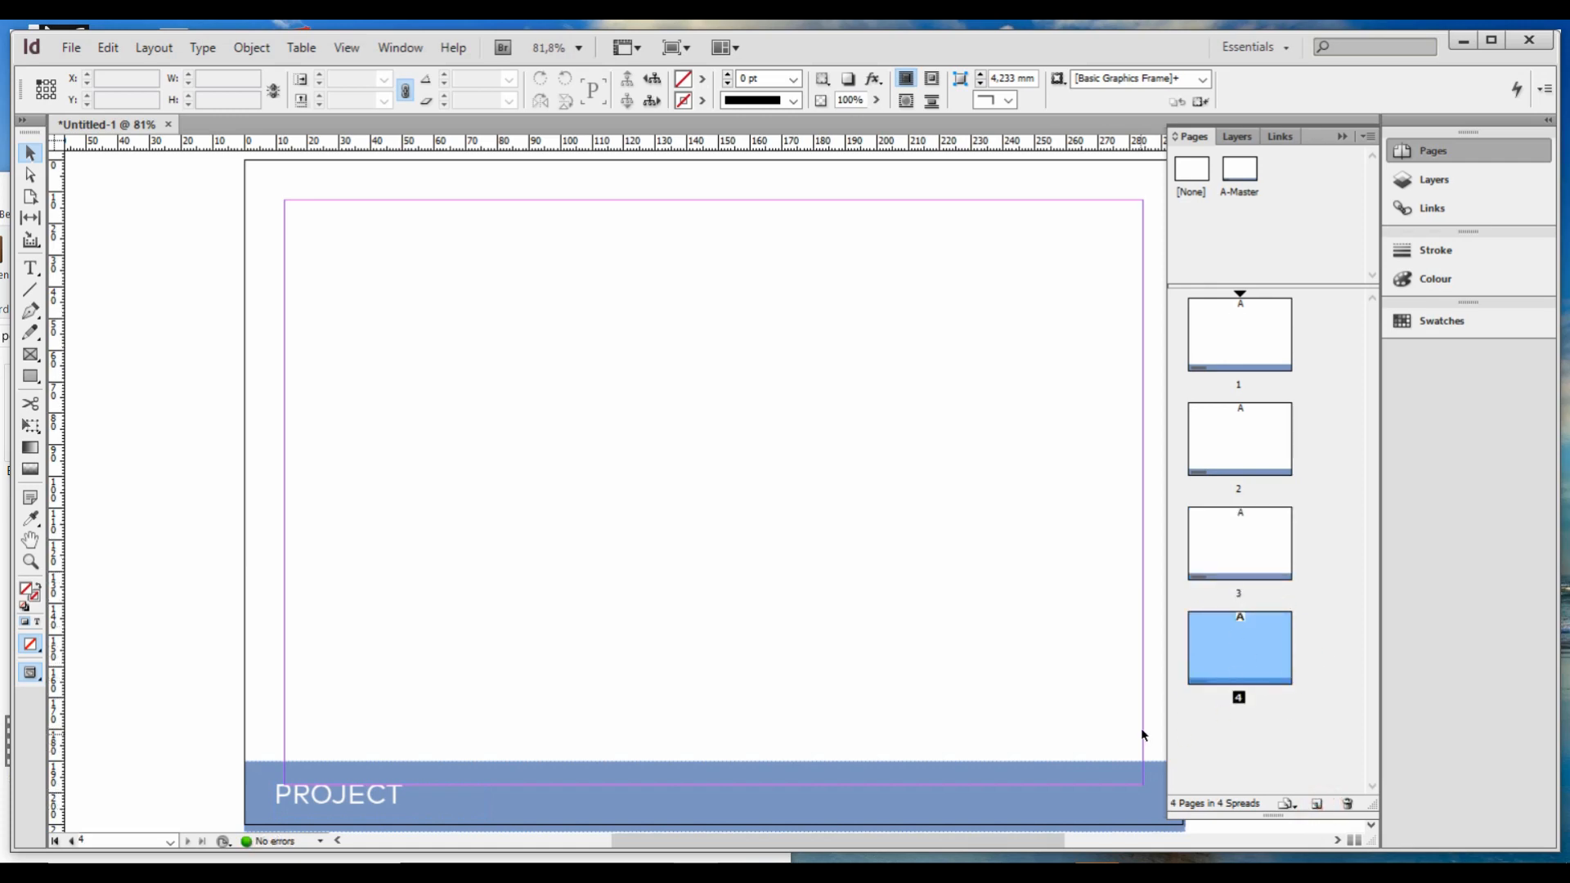
Step: Create a second blank master page and draw a rectangle about 323 × 79 mm across its upper half, overlapping both page sides
click(1243, 180)
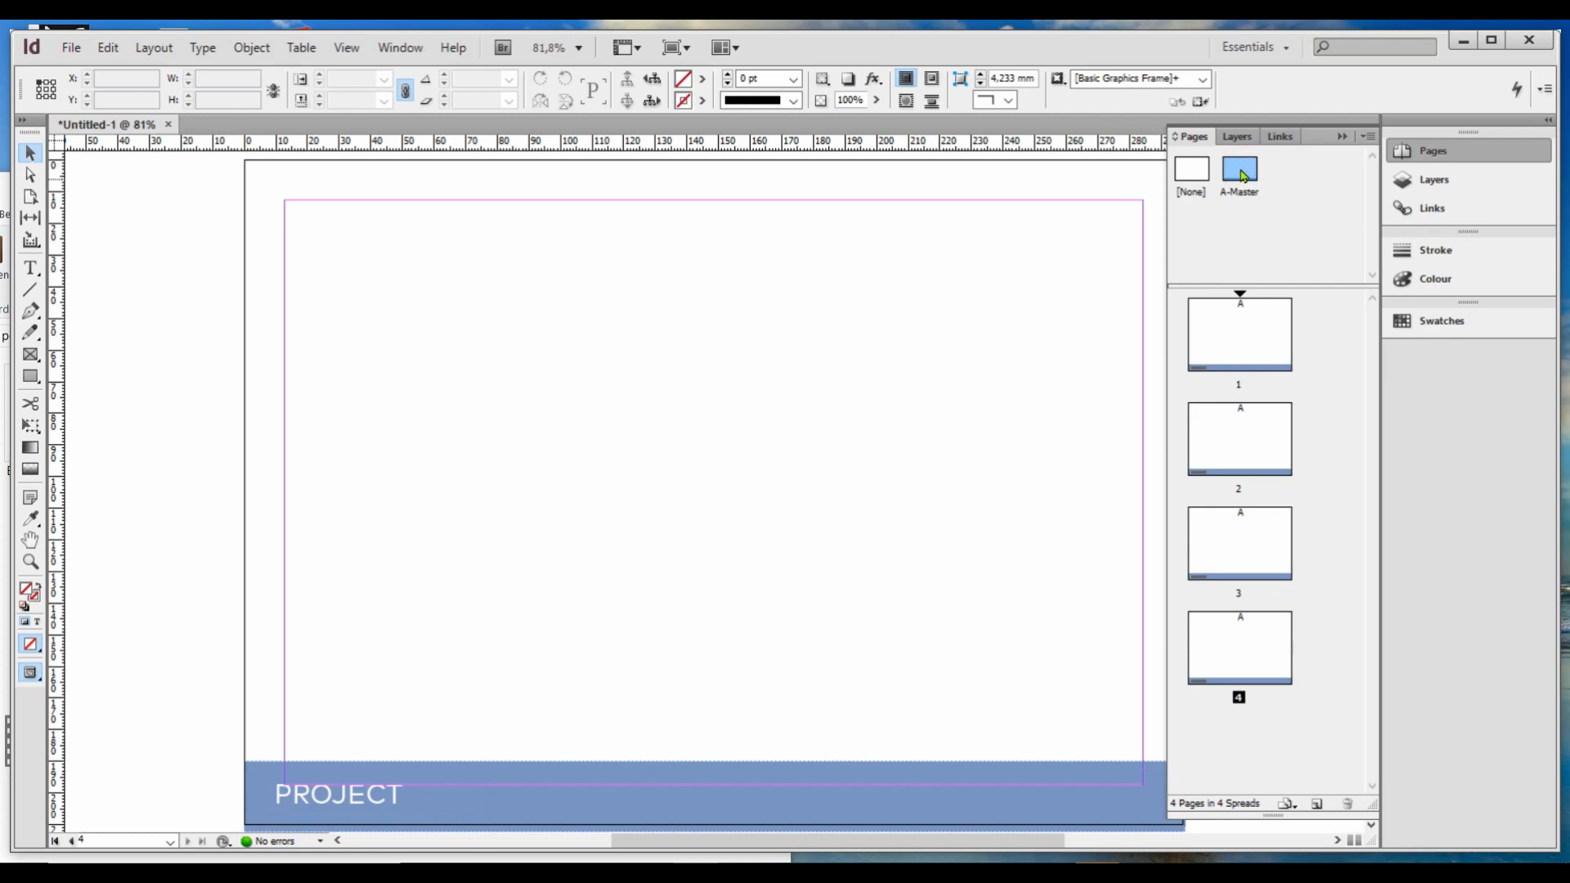
click(1317, 808)
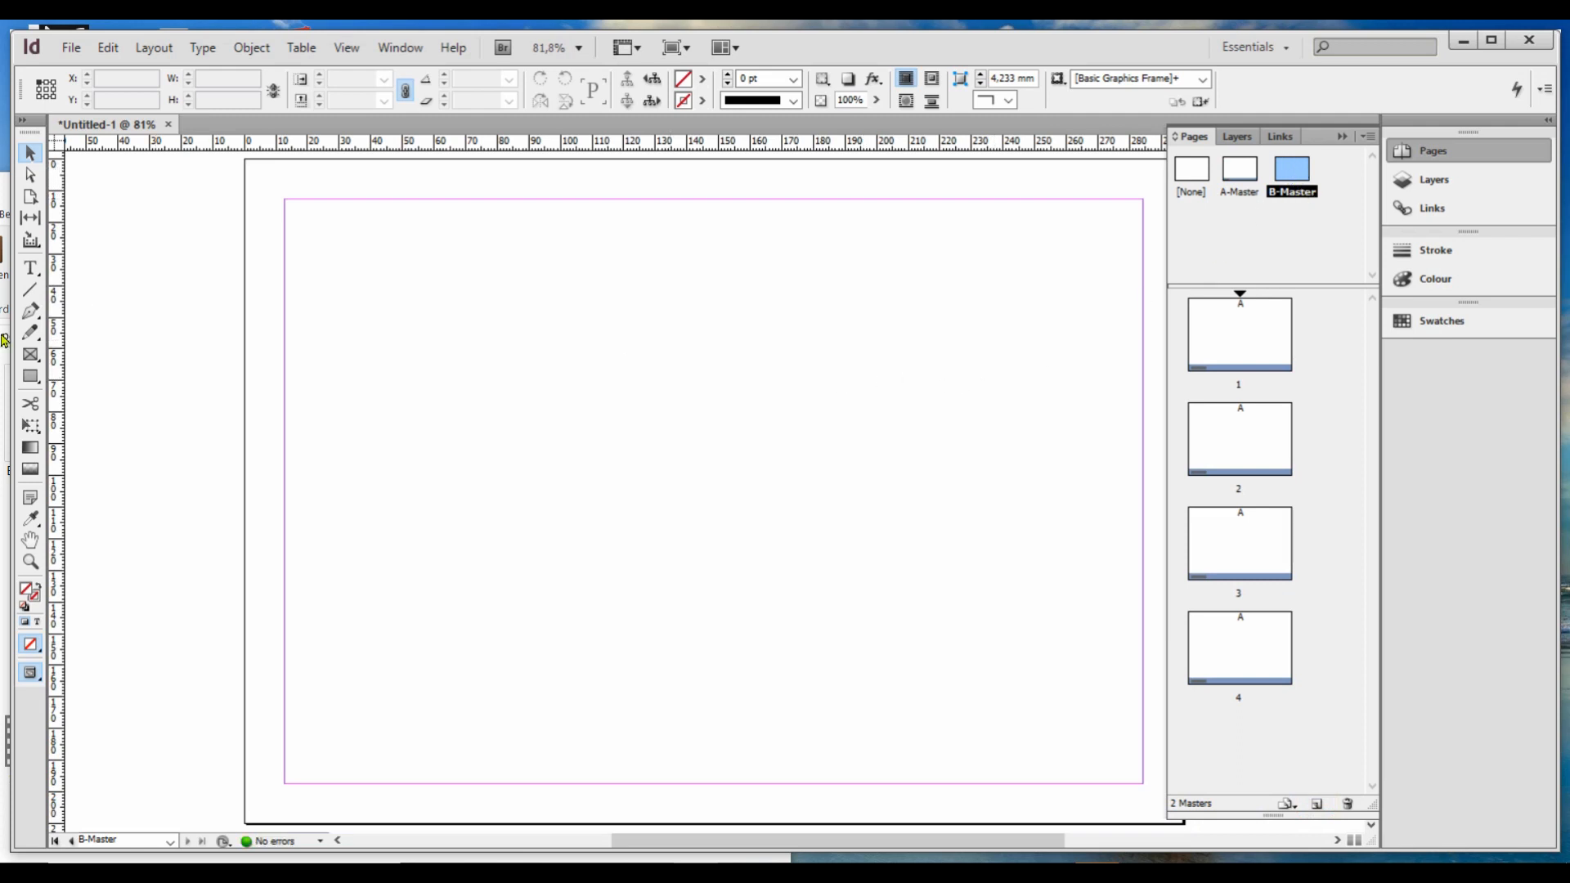
click(30, 377)
drag(201, 238, 1224, 488)
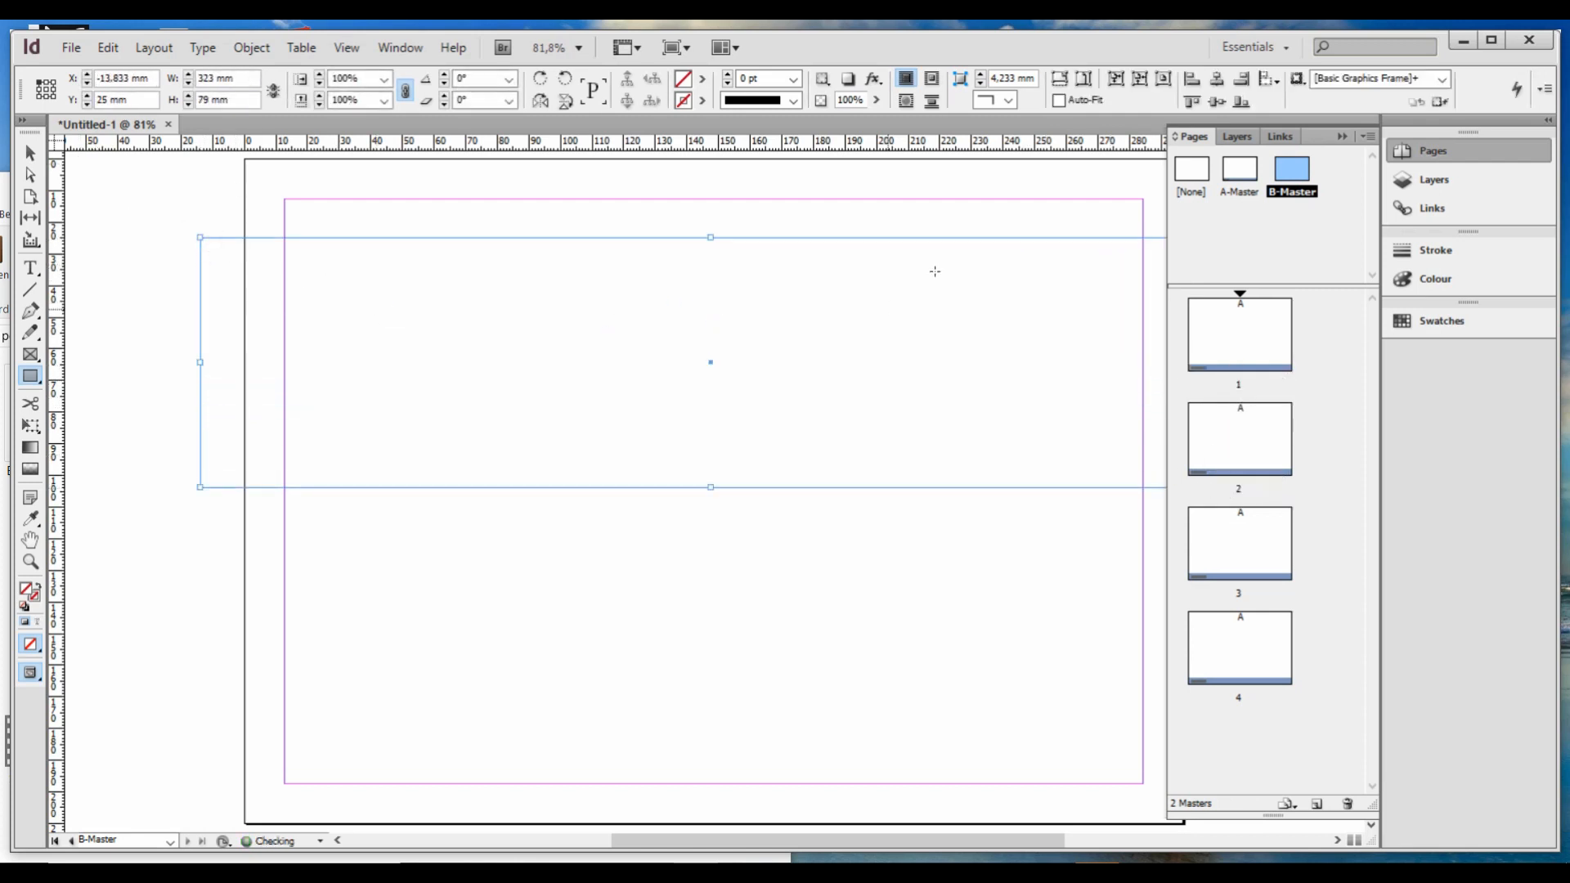
Step: Fill the B-Master rectangle with green C=75 M=5 Y=100 K=0 and extend it up to the page's top edge, making it 104 mm high
click(700, 82)
click(713, 285)
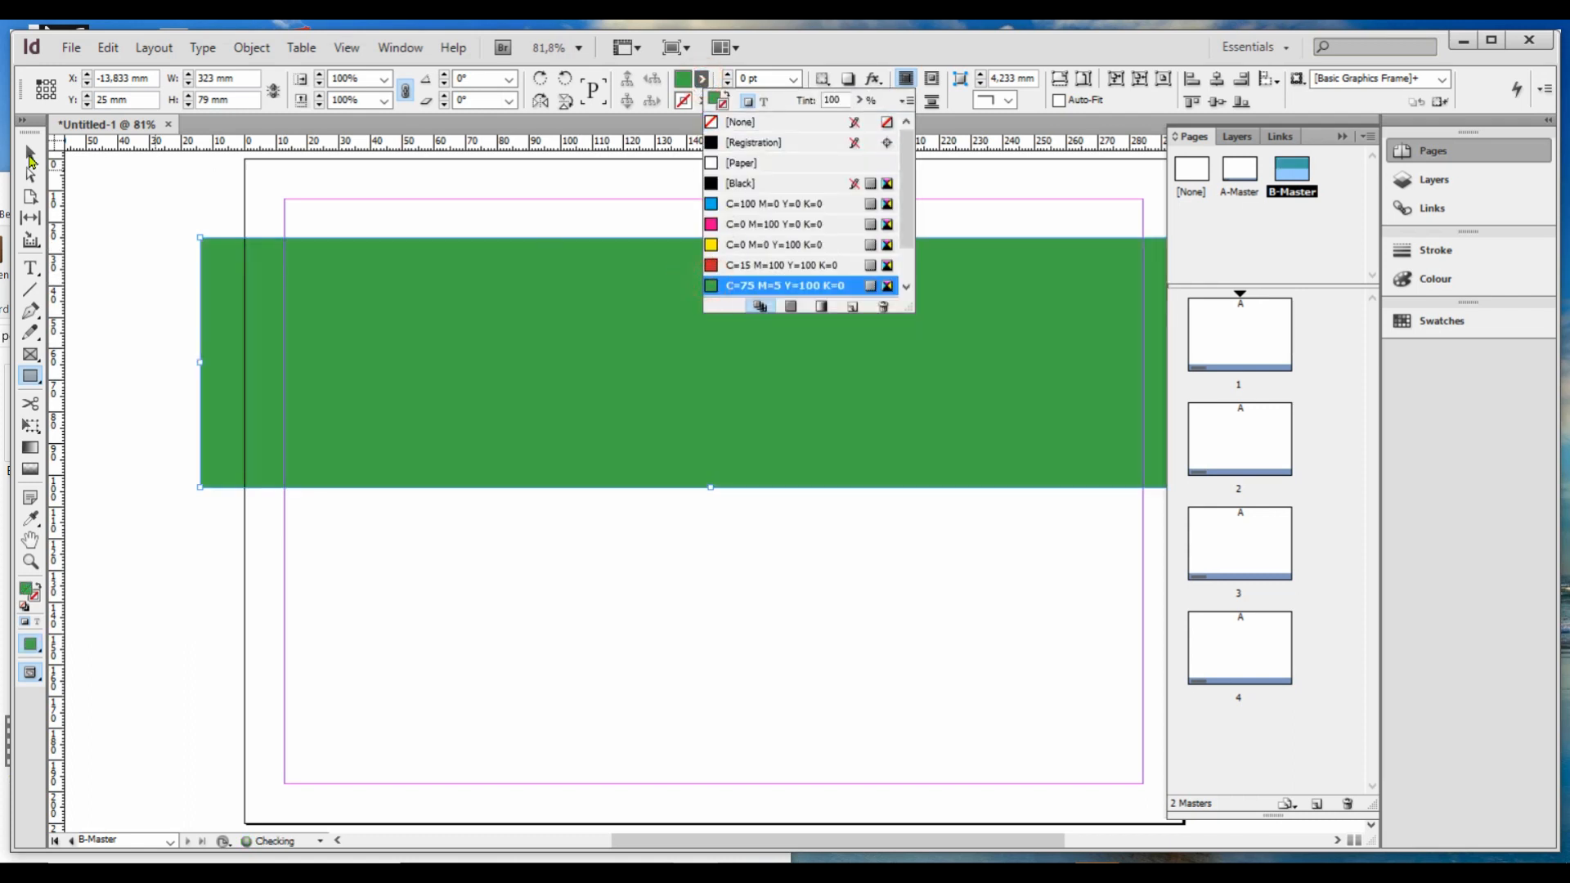
click(30, 153)
click(133, 175)
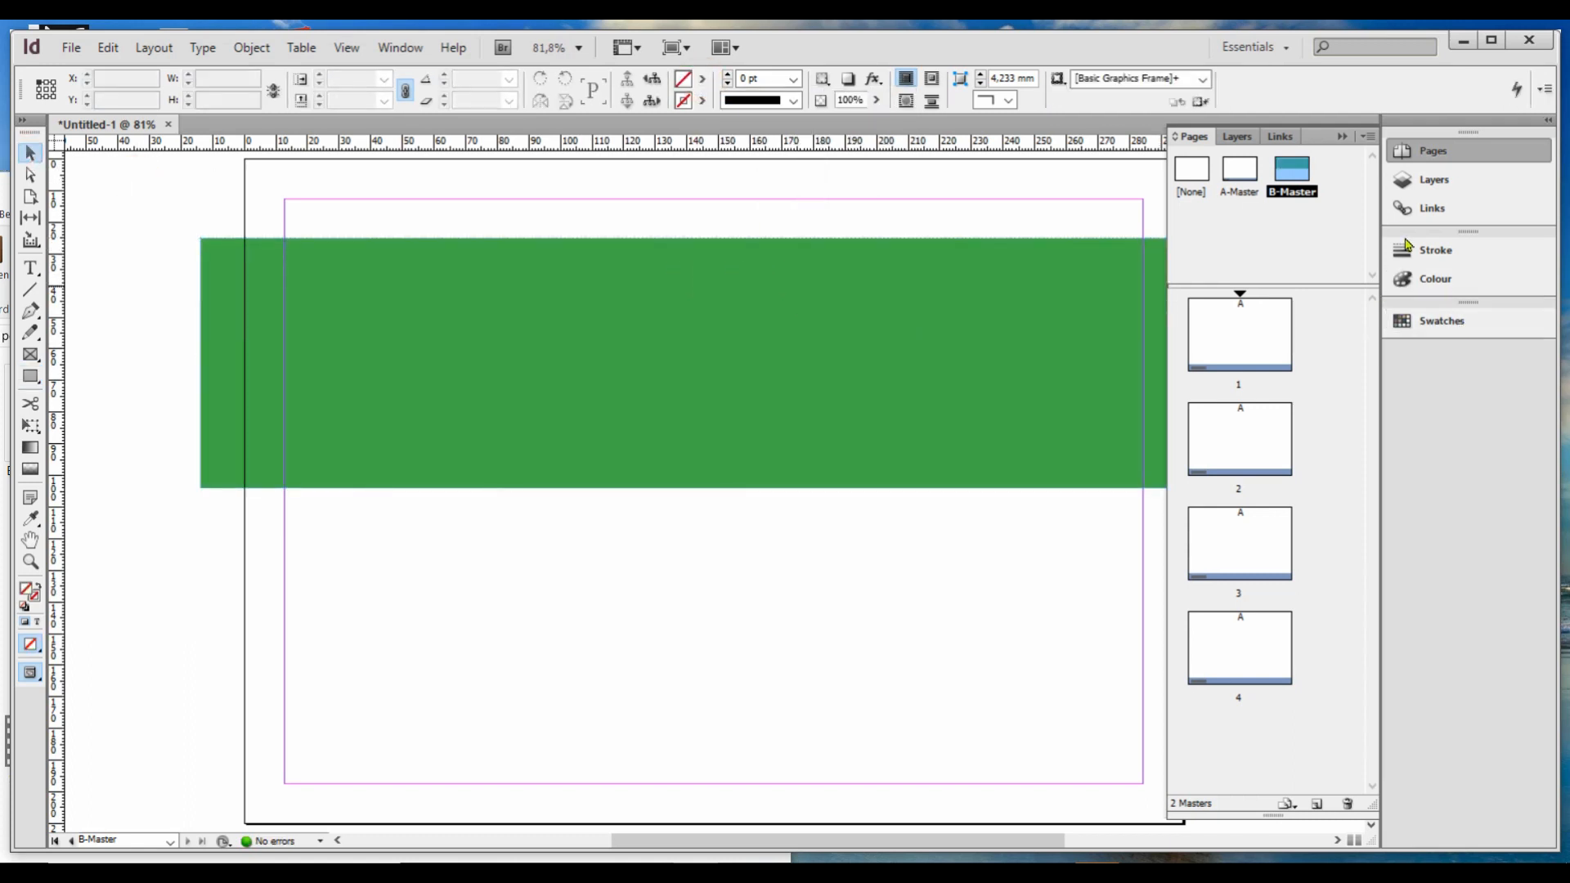
click(810, 266)
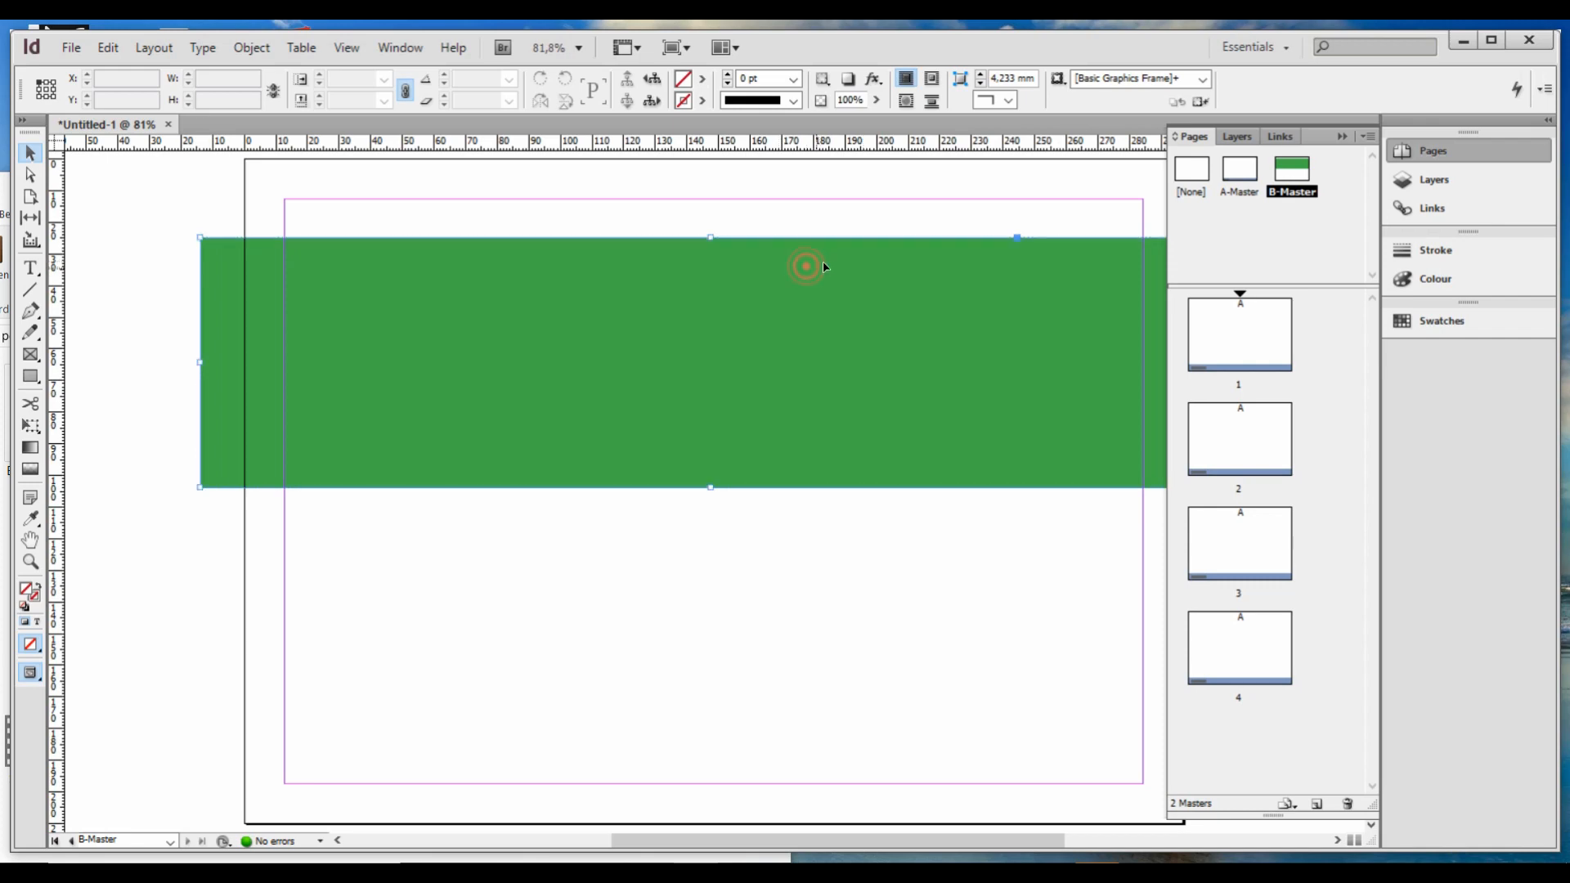
drag(710, 238, 720, 158)
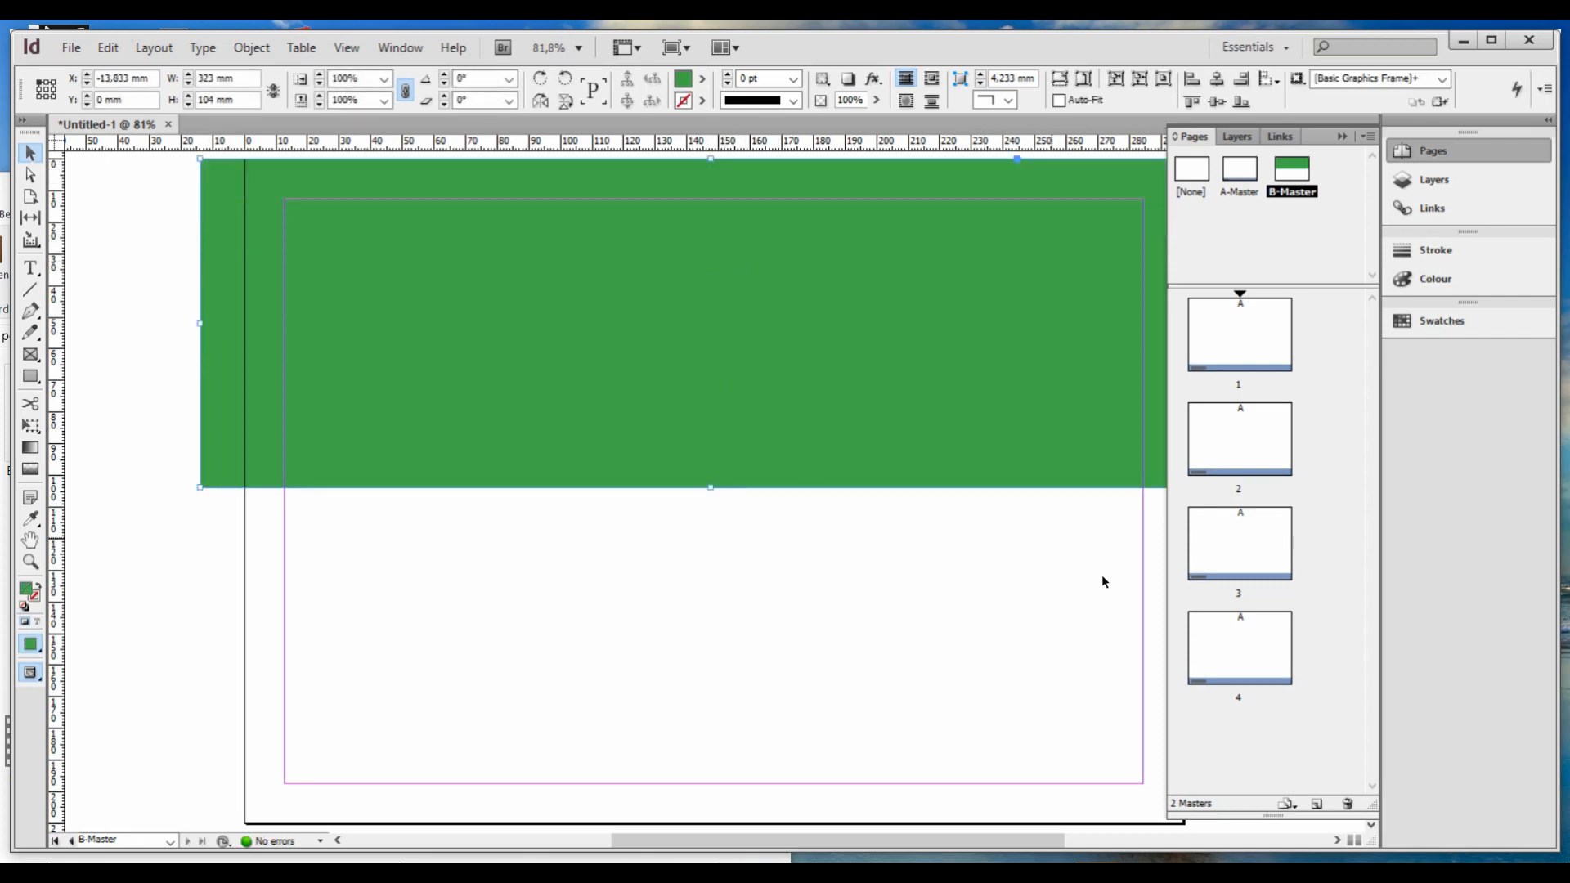
Step: Insert a new page based on B-Master before page 1
click(1328, 262)
drag(1296, 178, 1296, 367)
click(1329, 362)
scroll(1315, 313, down, 1)
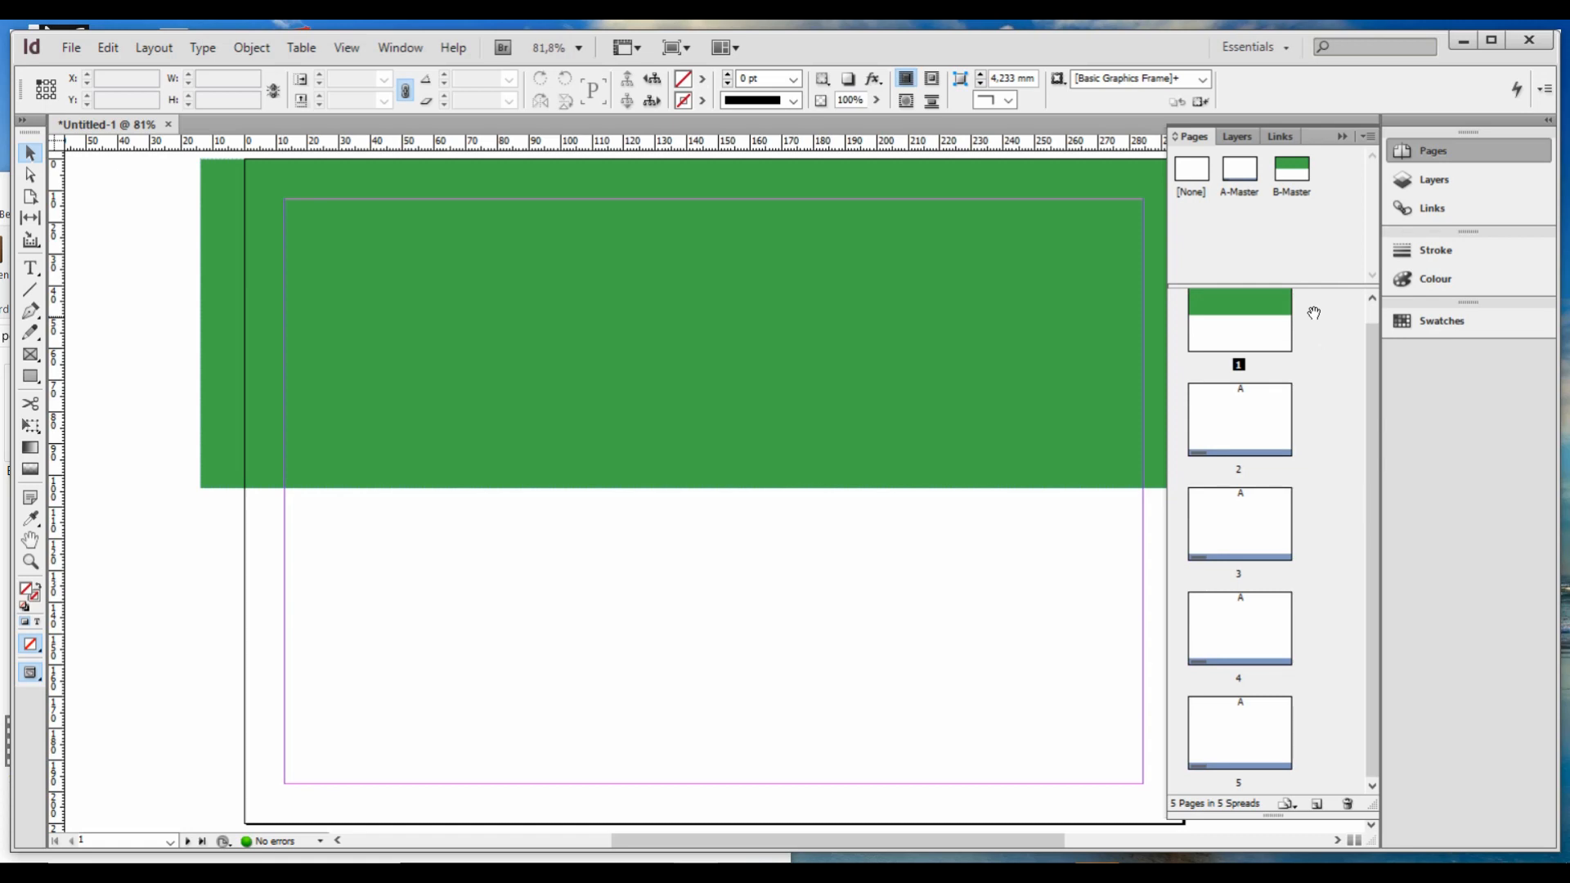
Step: Insert another page based on B-Master after page 4
click(1292, 174)
click(1254, 329)
click(1293, 168)
drag(1304, 332, 1341, 645)
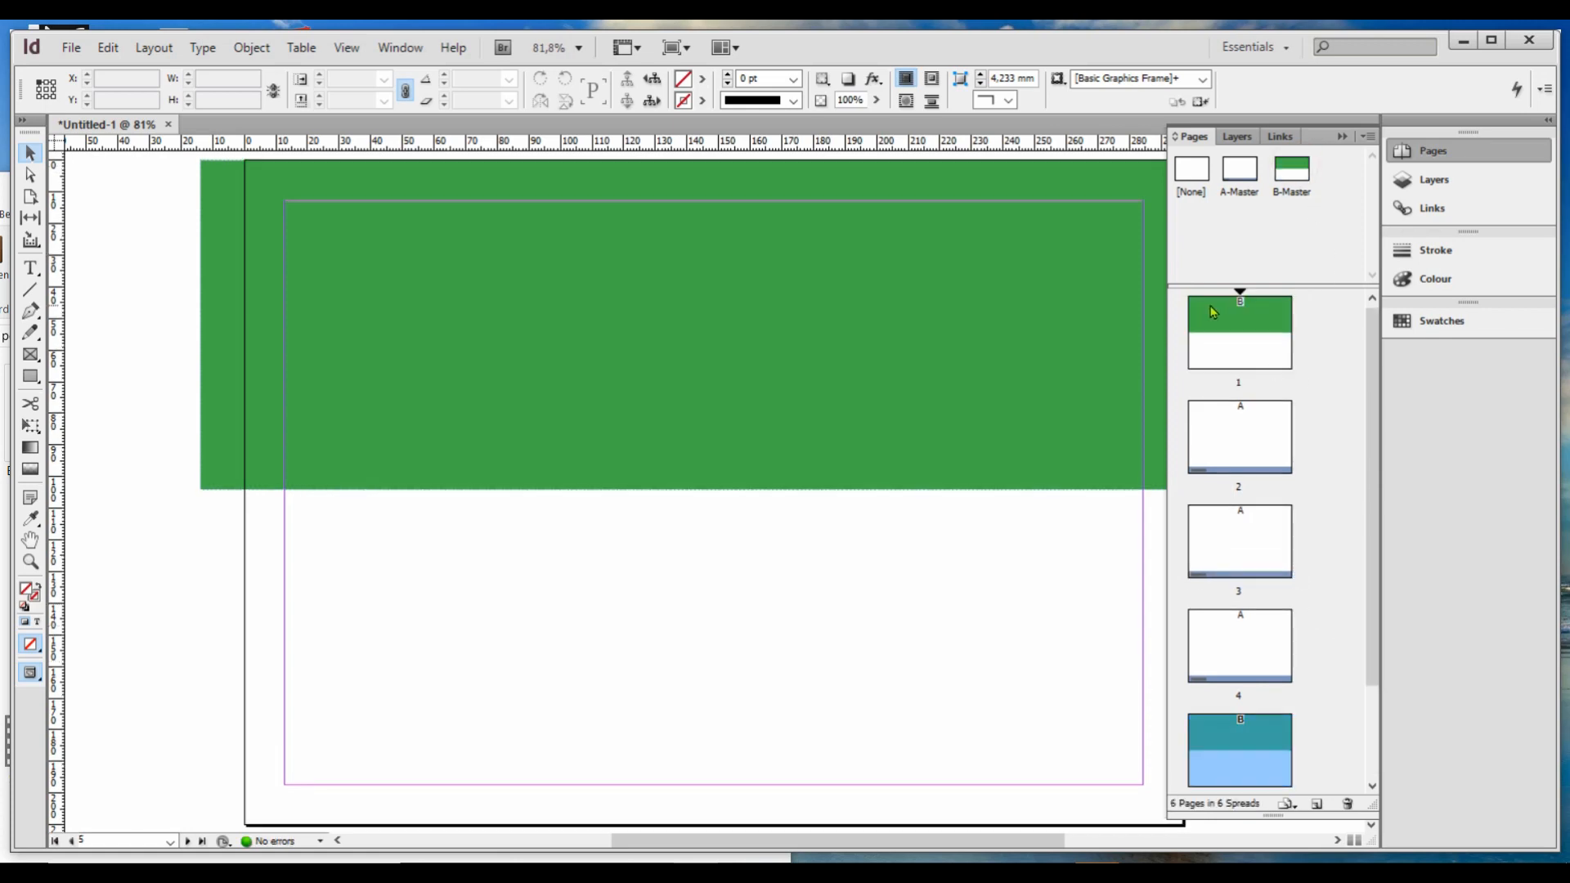
drag(1372, 489, 1374, 399)
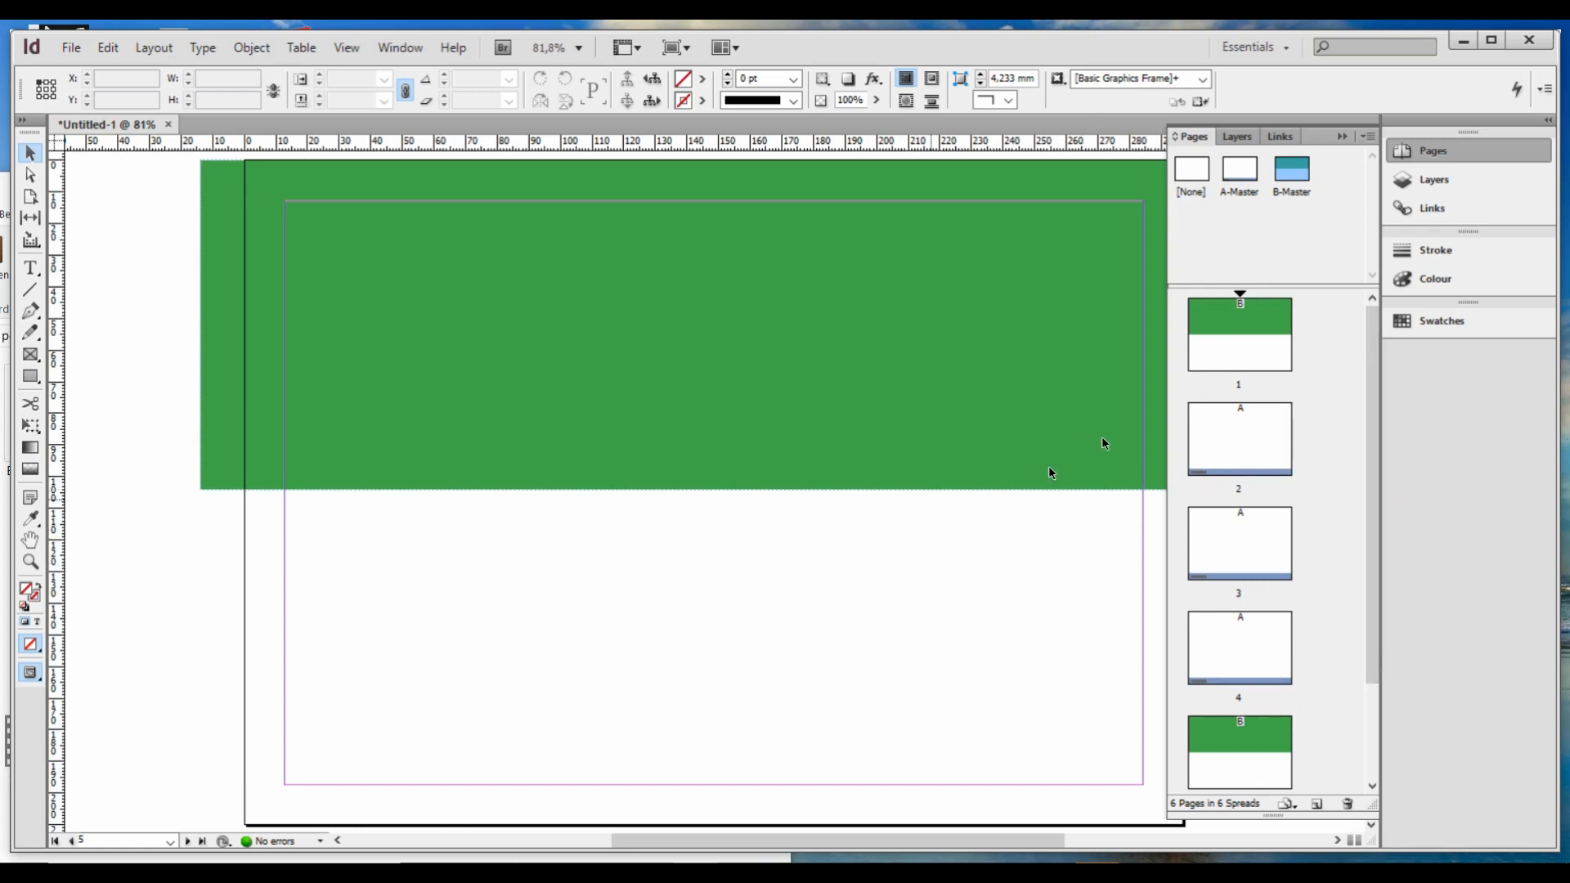
Step: Place room floor plan 1-20.pdf from the RHINO folder onto page 2
double_click(1244, 455)
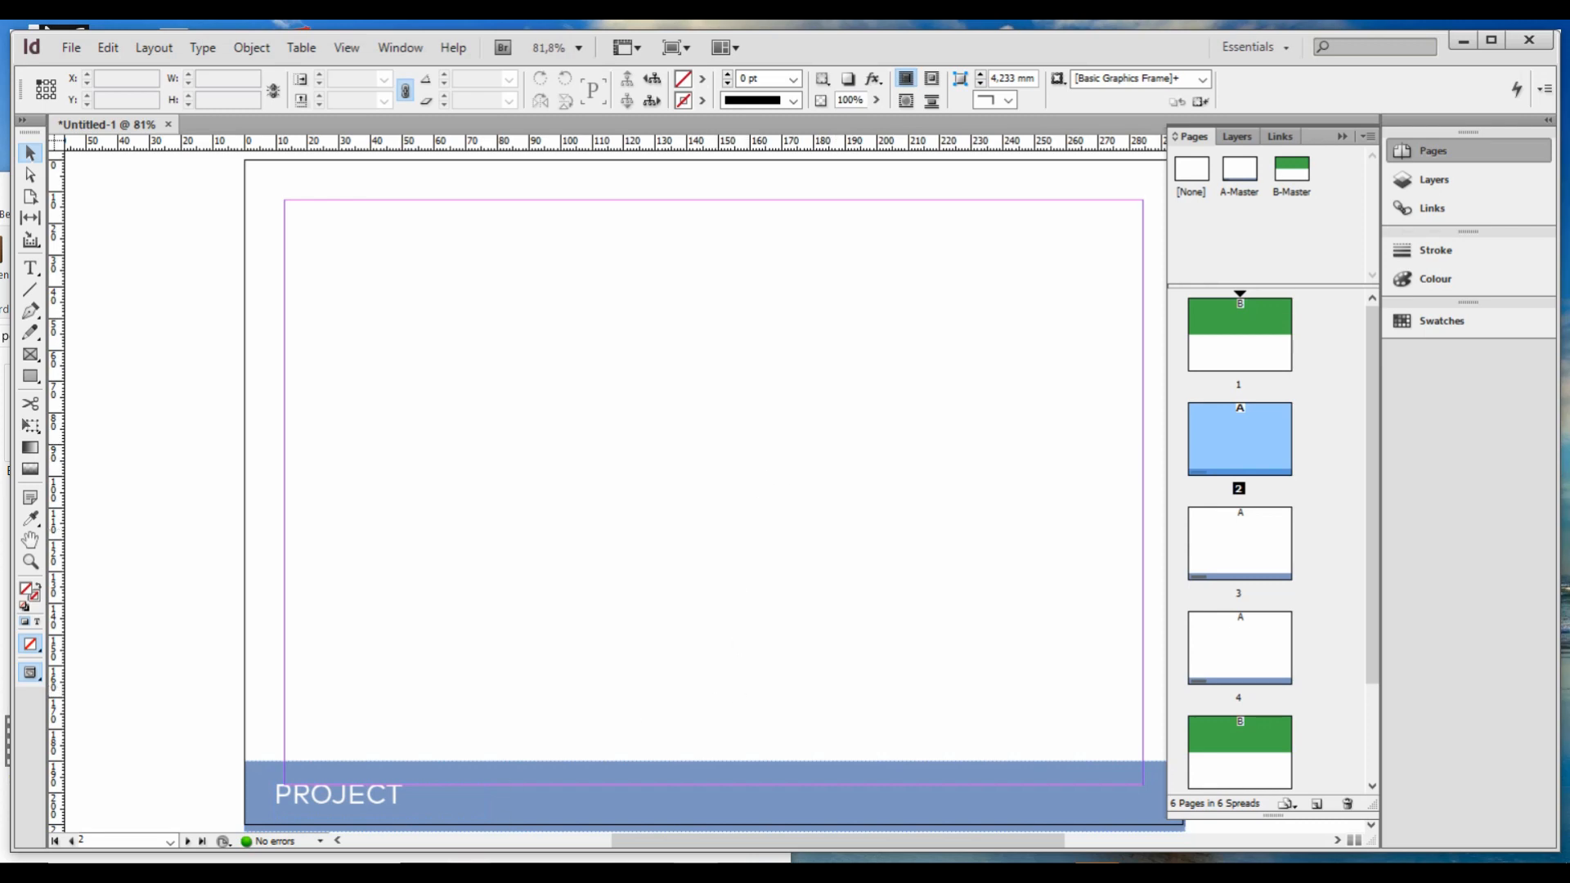
mouse_move(470, 875)
click(471, 871)
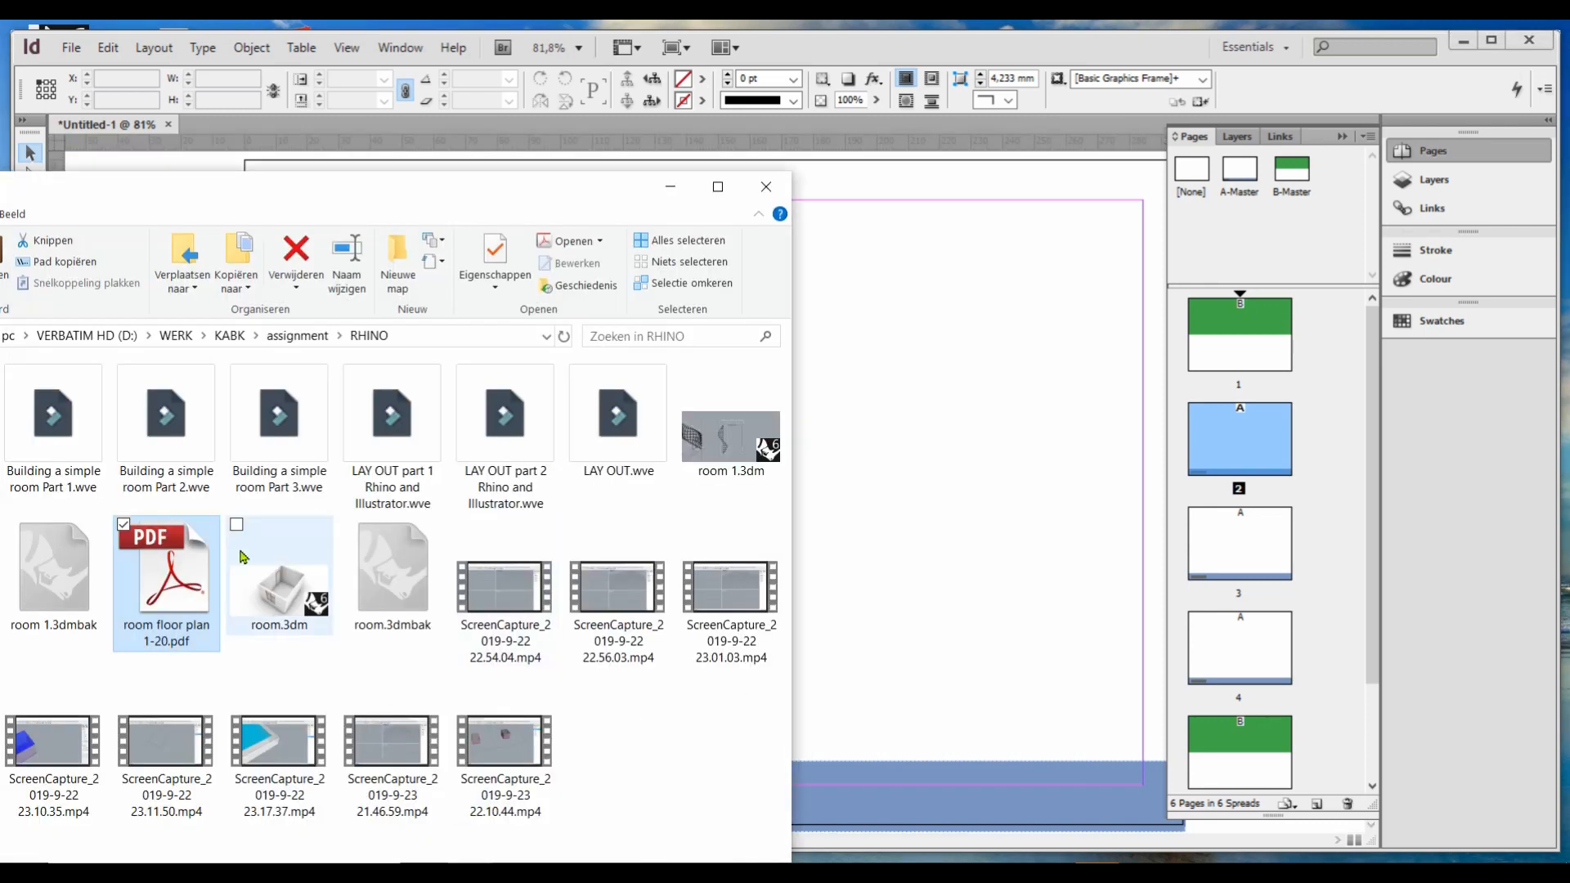
drag(954, 374, 900, 292)
drag(1084, 418, 691, 323)
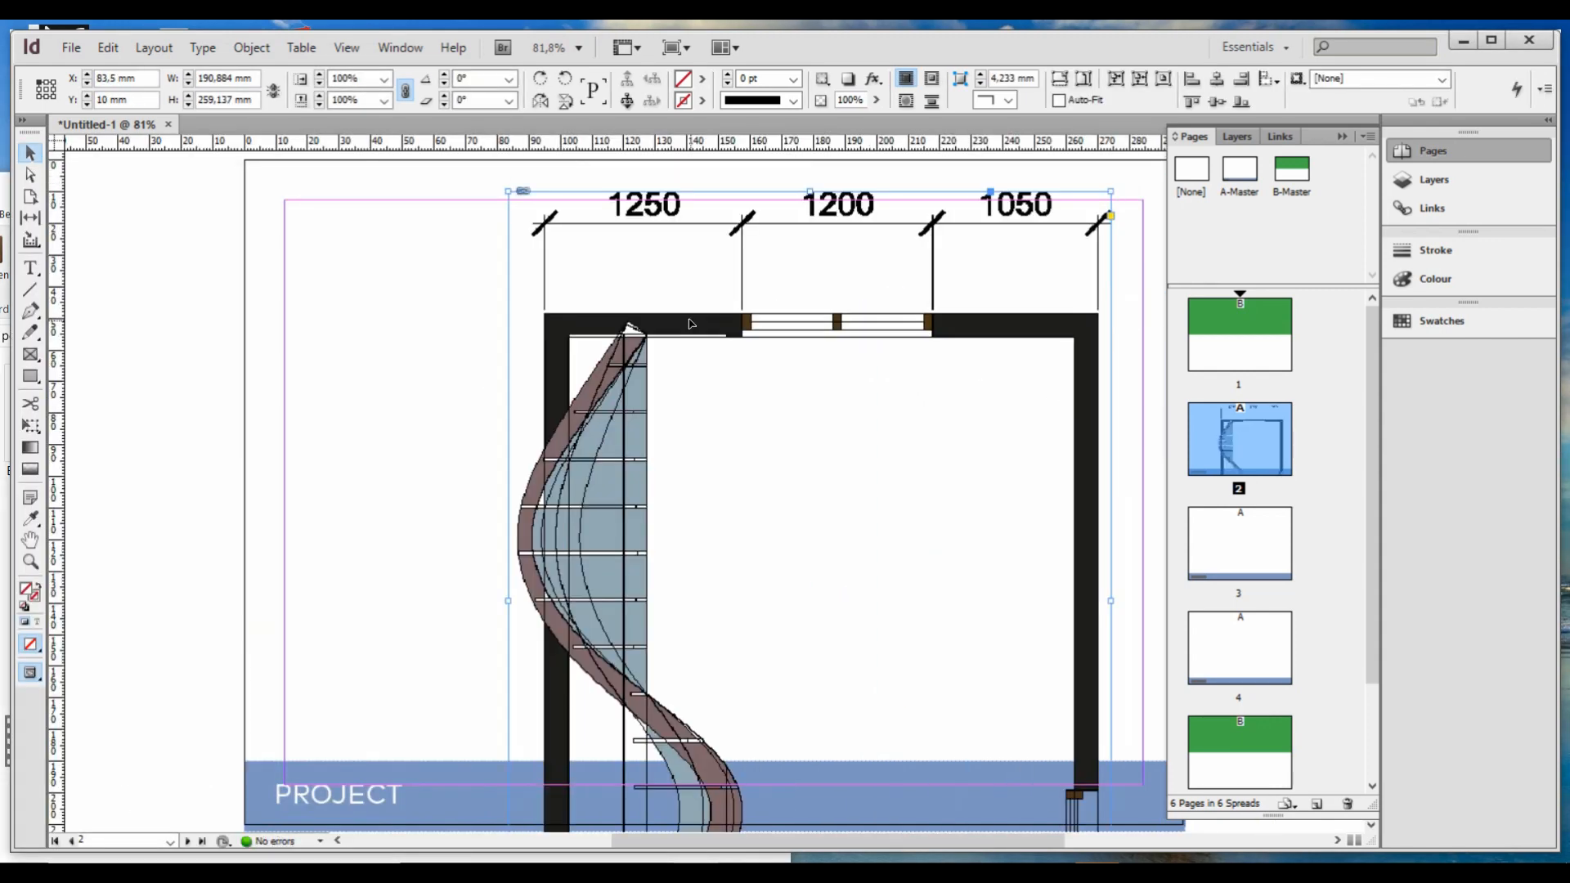
Step: Move the placed floor plan slightly on page 2, to X 82 mm, Y 8.5 mm
scroll(691, 323, down, 4)
scroll(691, 323, up, 2)
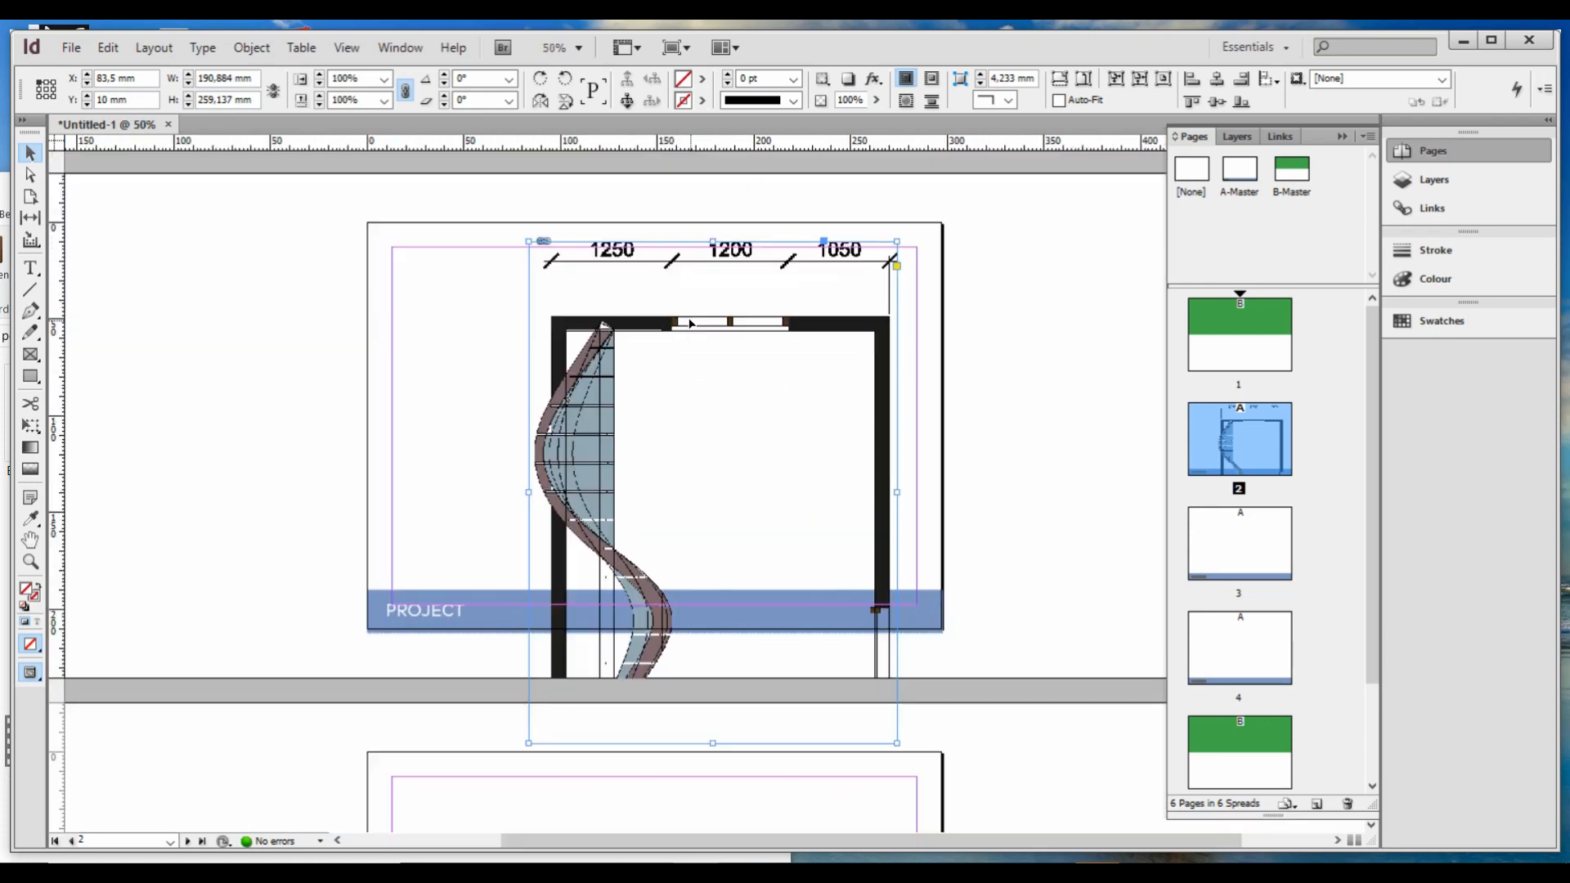
drag(594, 369, 583, 389)
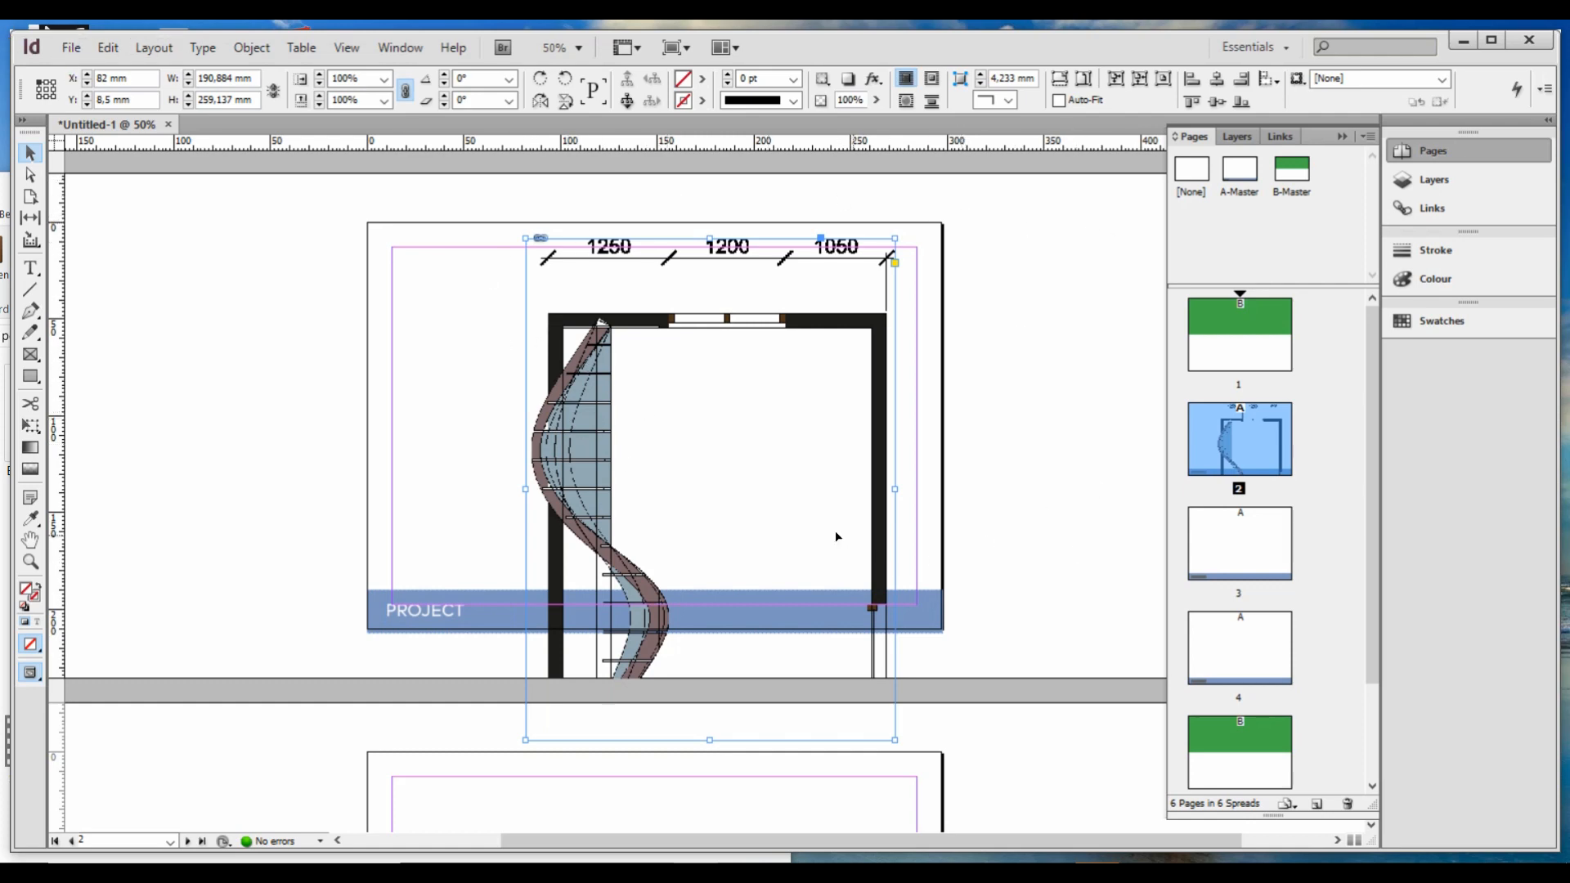
Step: Change the document's page size to A3 in the document setup
click(74, 52)
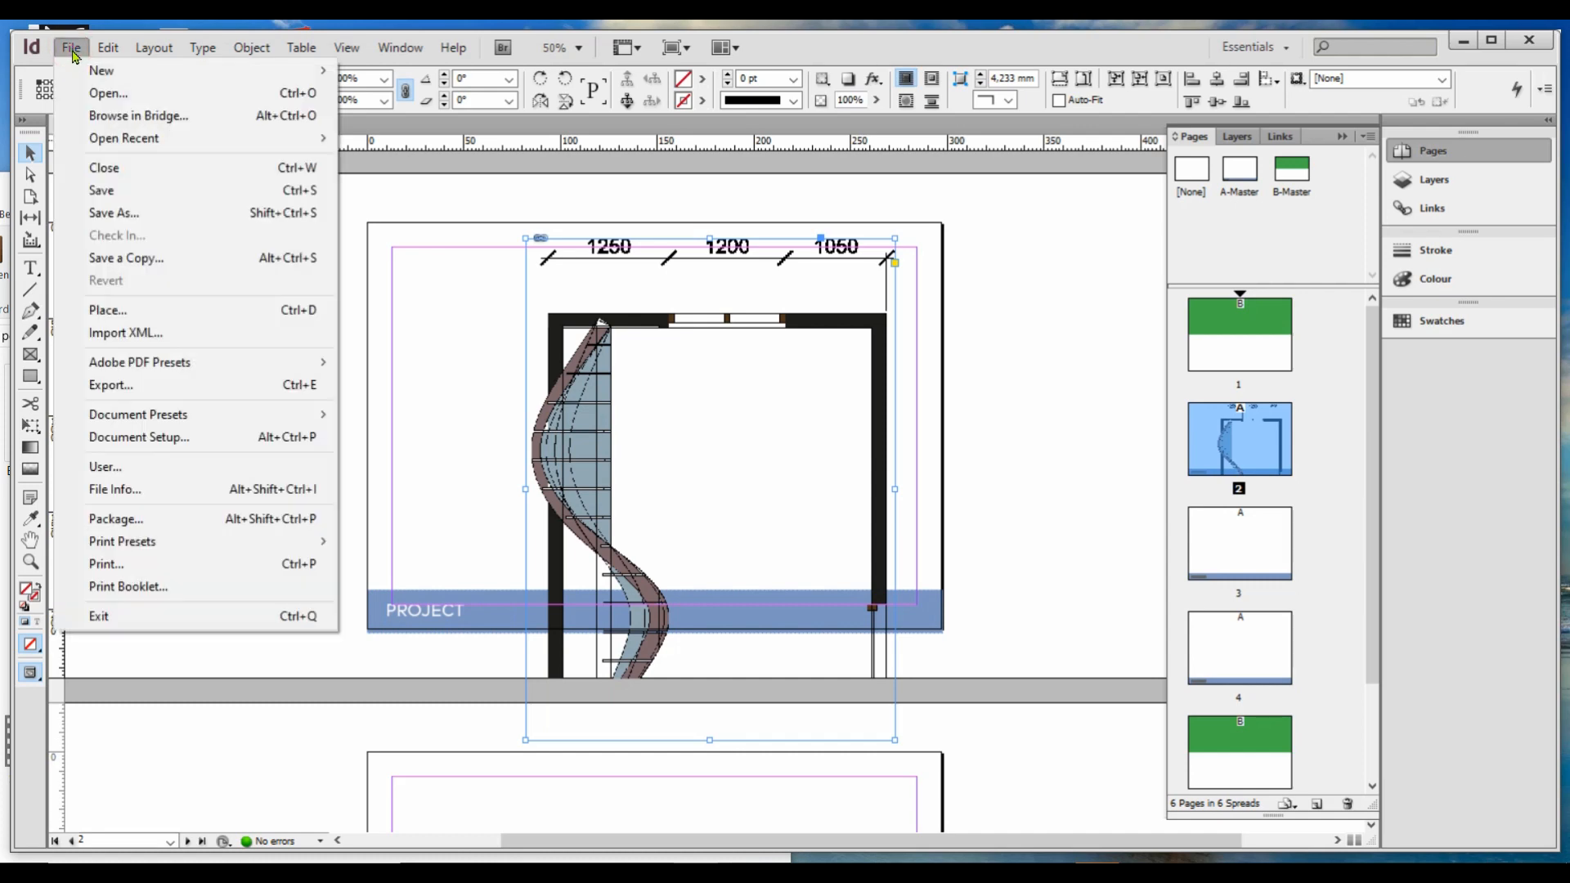
click(158, 439)
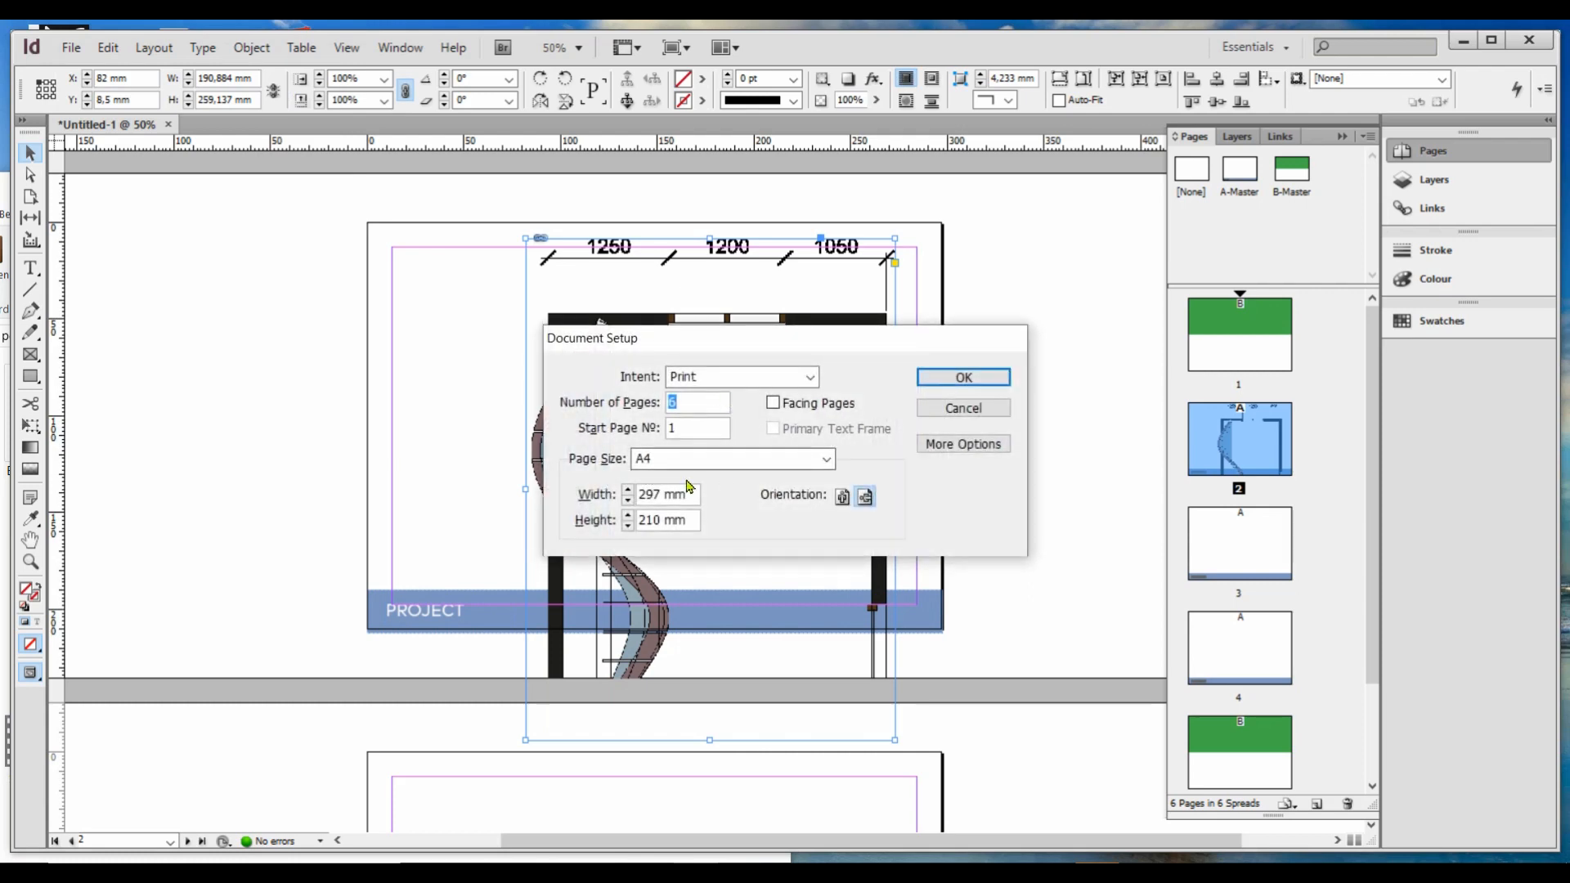
click(690, 466)
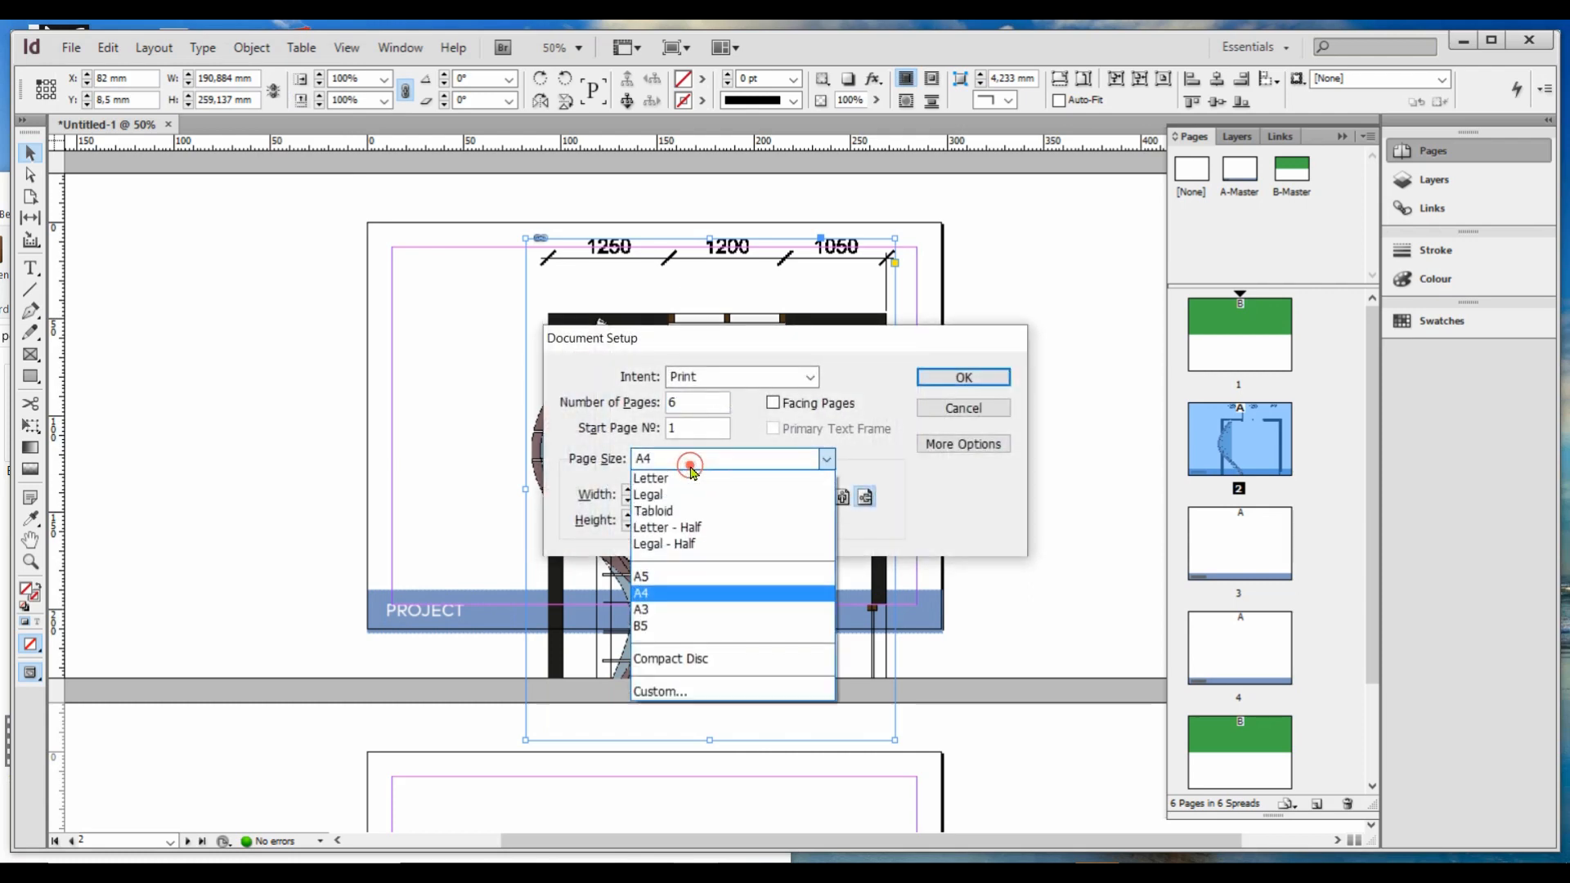
click(656, 610)
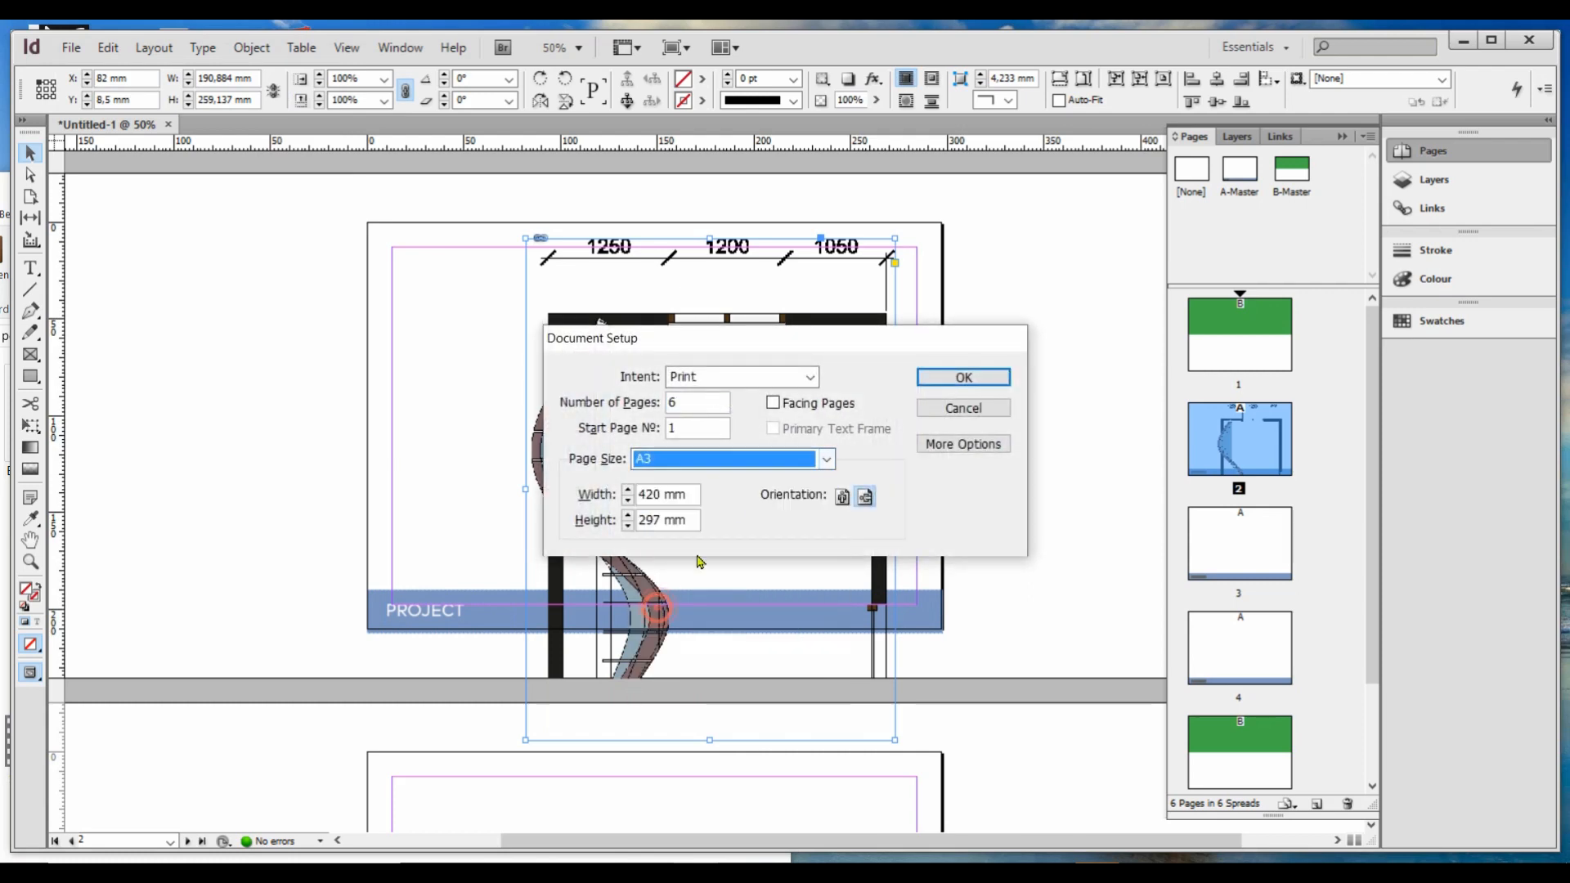
click(965, 378)
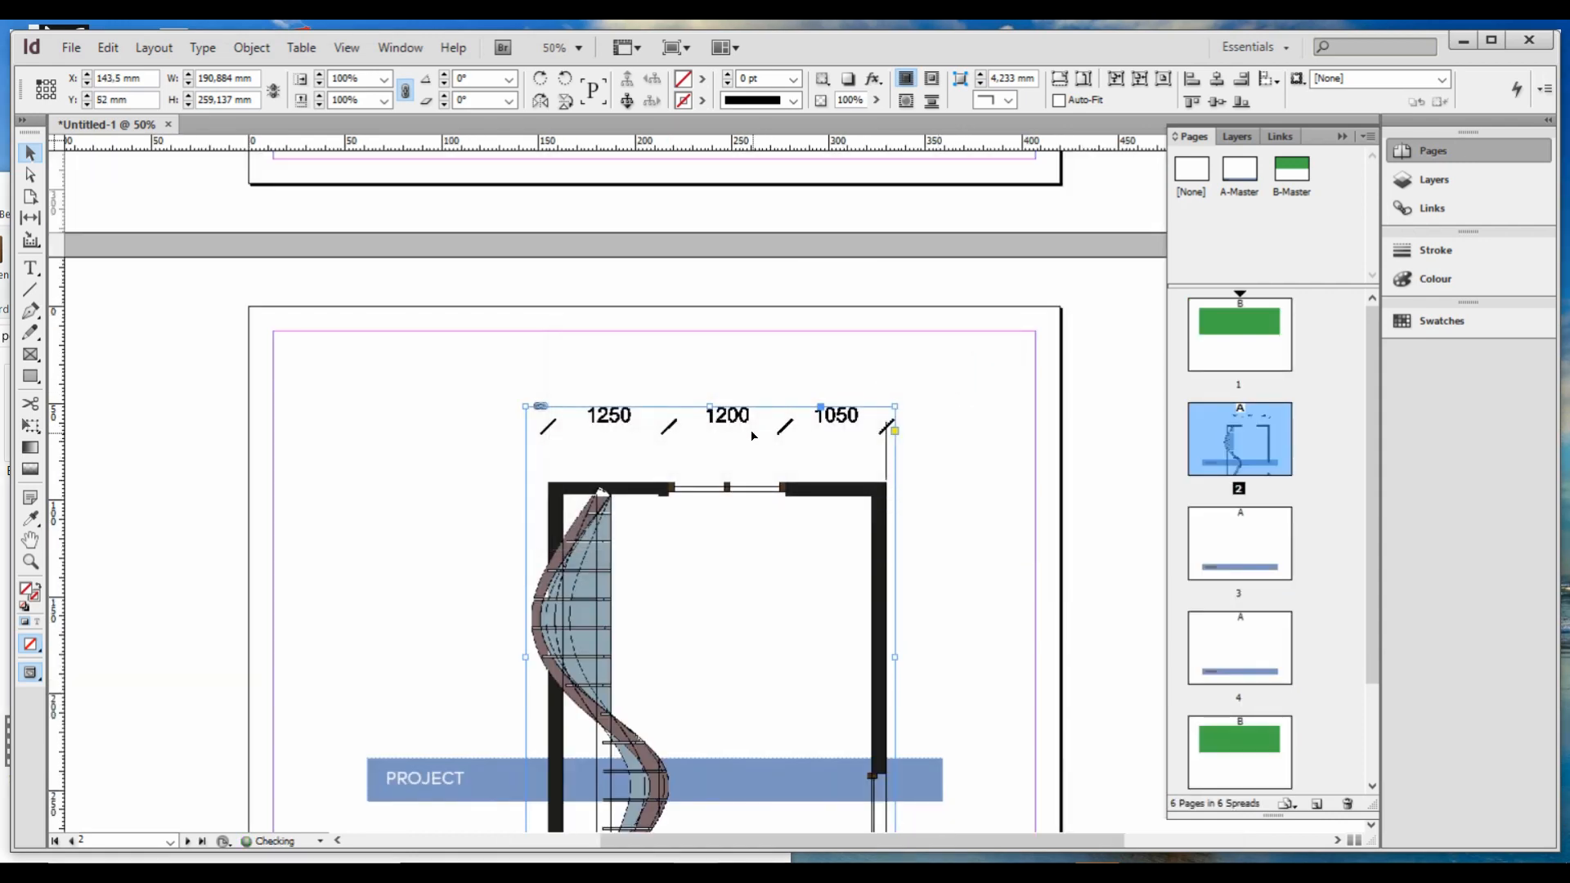
Step: On A-Master, move the blue bar with its PROJECT text to the page's bottom-left corner and widen the bar to 420 mm
scroll(753, 436, down, 10)
scroll(753, 524, down, 4)
scroll(754, 520, up, 10)
scroll(757, 511, up, 10)
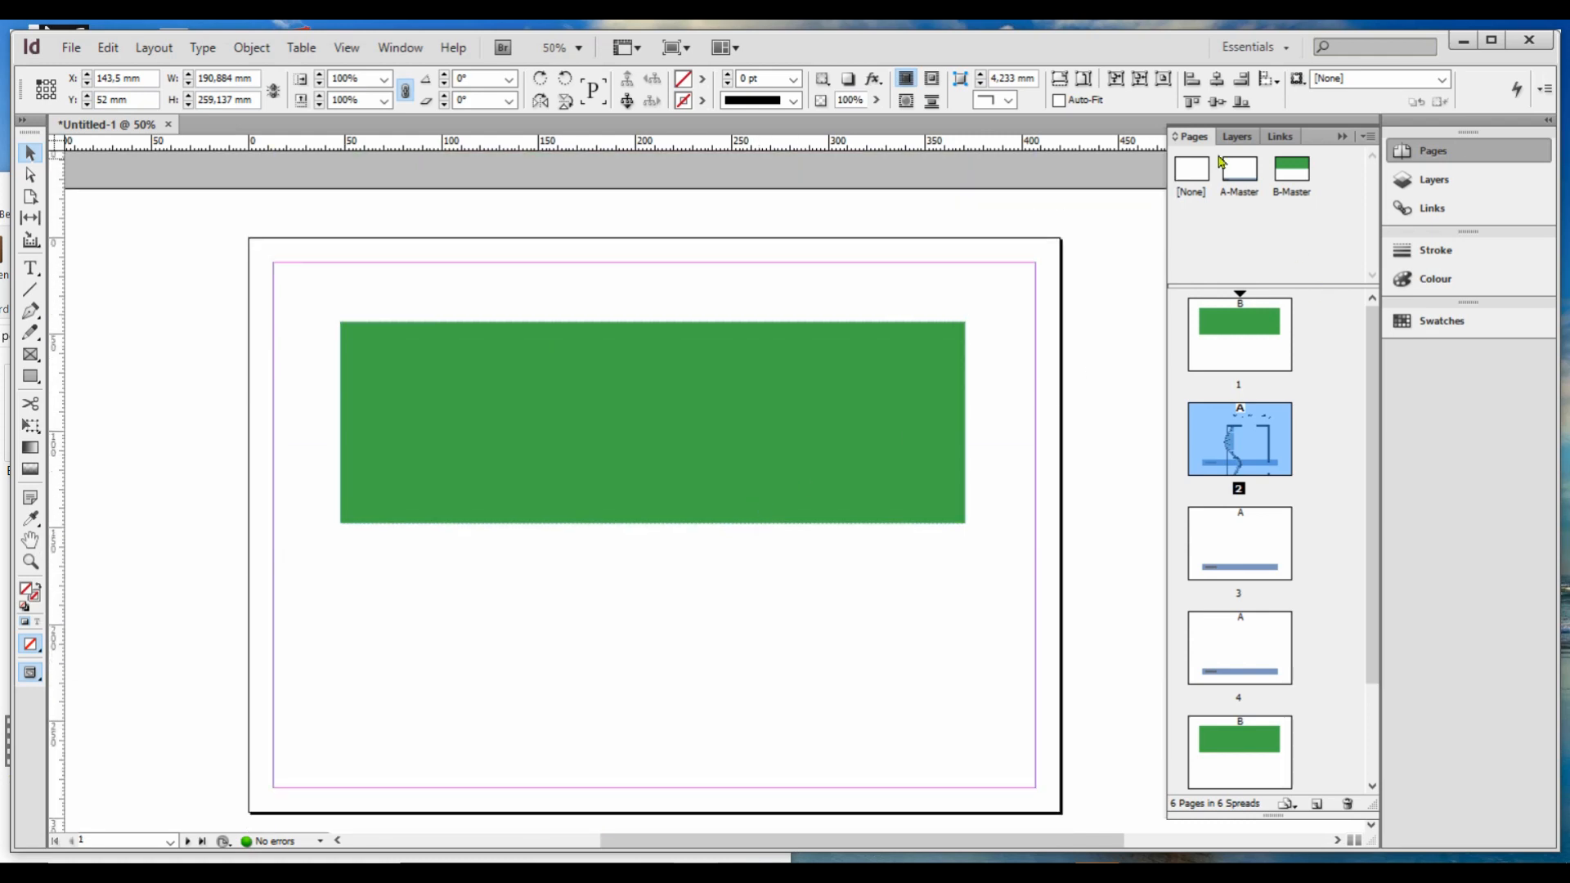
double_click(1230, 165)
drag(514, 787, 321, 682)
drag(579, 721, 460, 808)
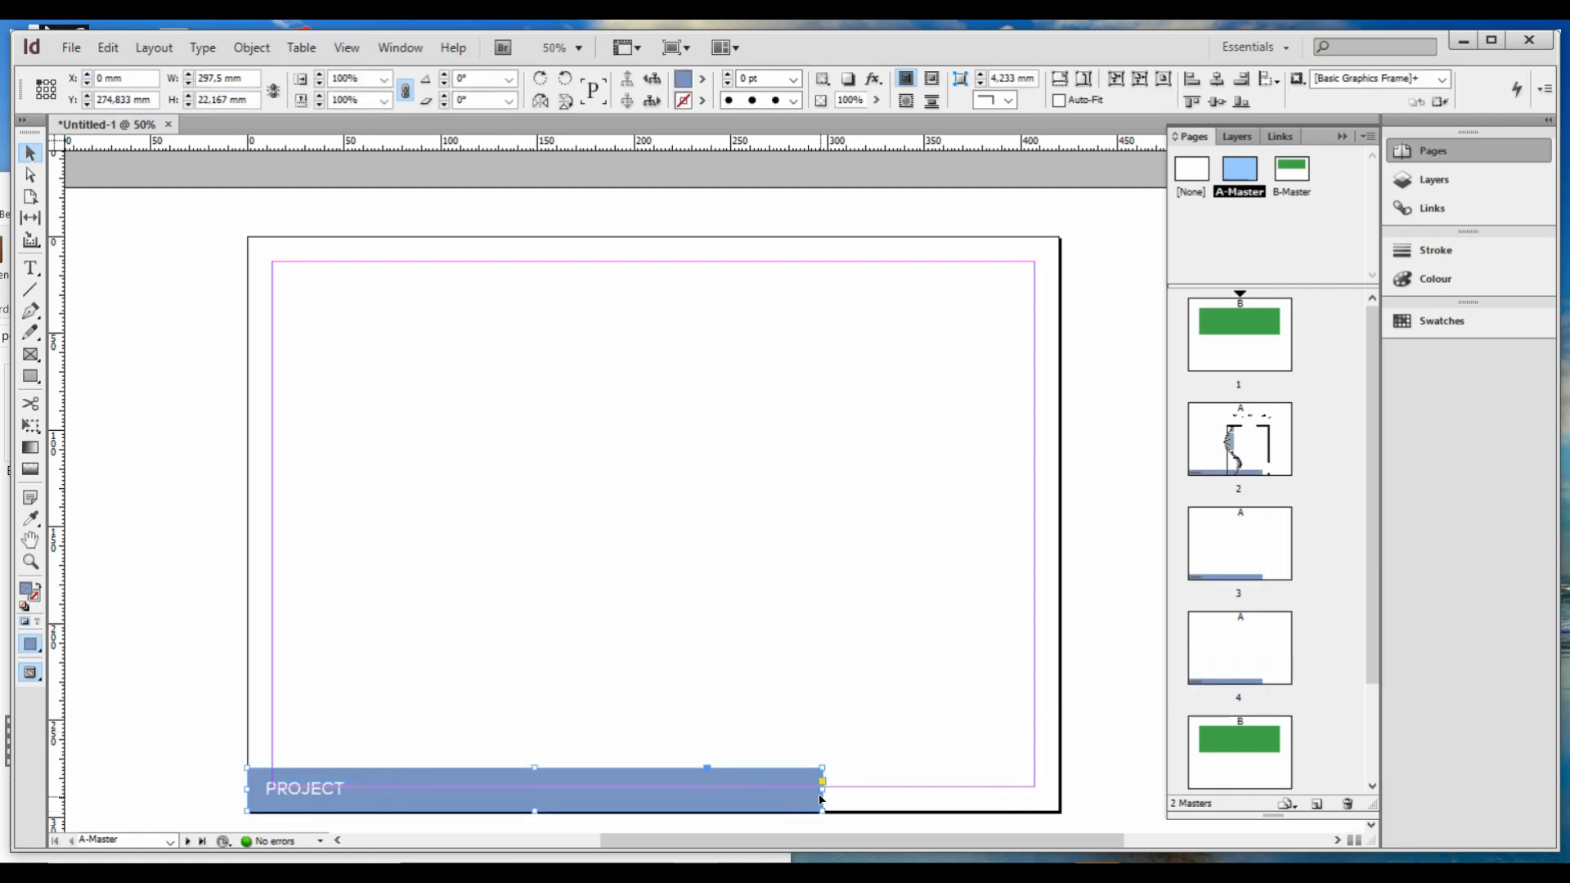
drag(821, 800, 1055, 786)
click(1097, 743)
Step: On B-Master, enlarge the green rectangle past the page's top and side edges so it spans the full page width
click(1239, 347)
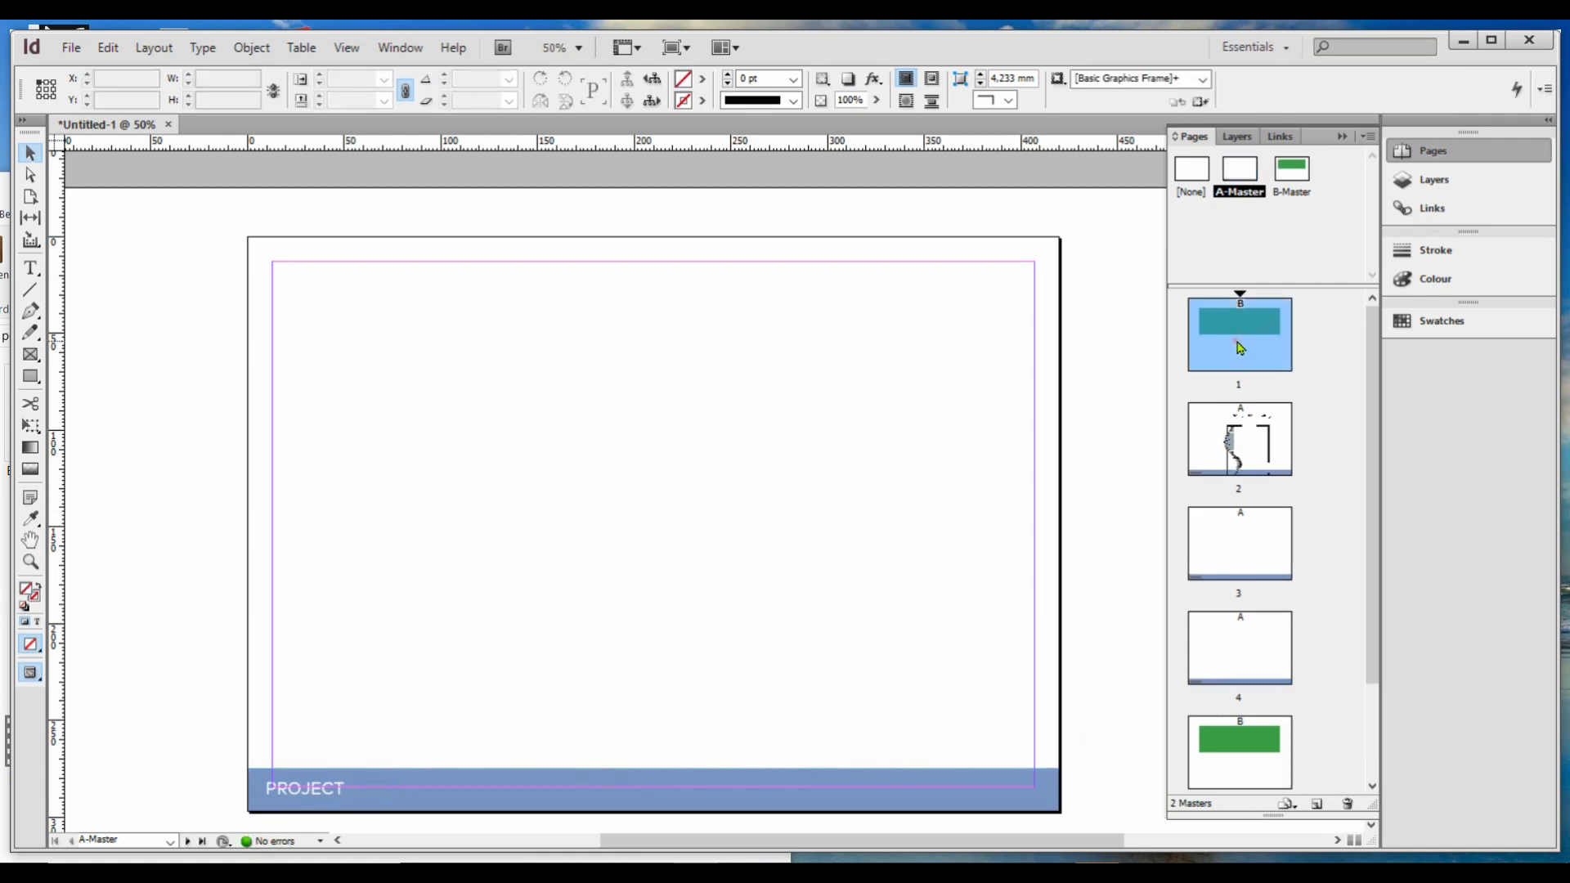
double_click(1249, 347)
double_click(1292, 176)
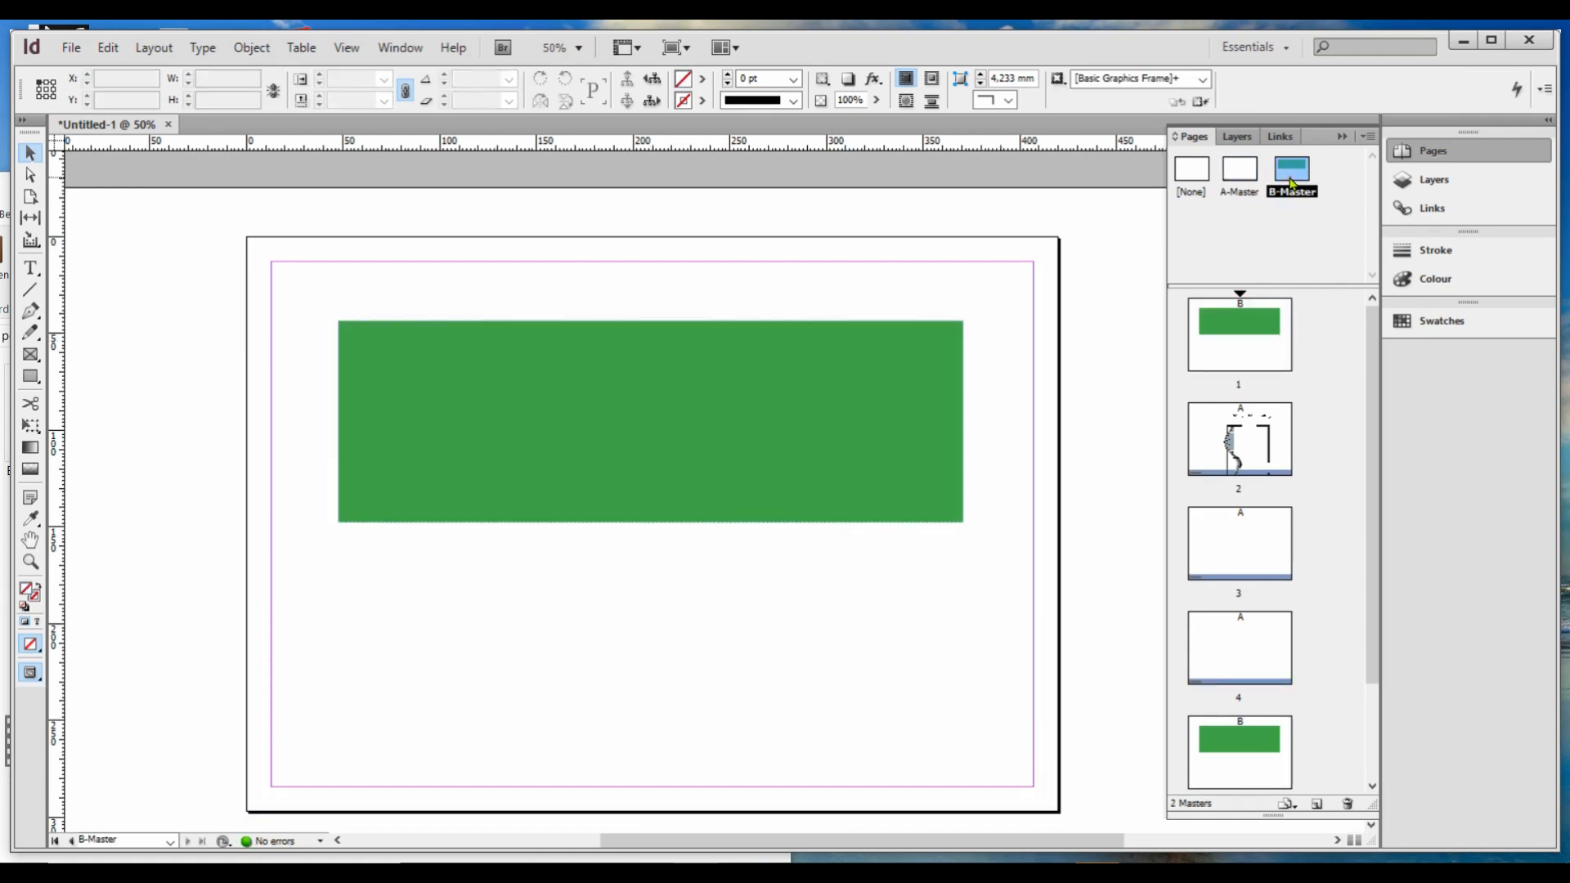
click(700, 460)
drag(338, 322, 240, 231)
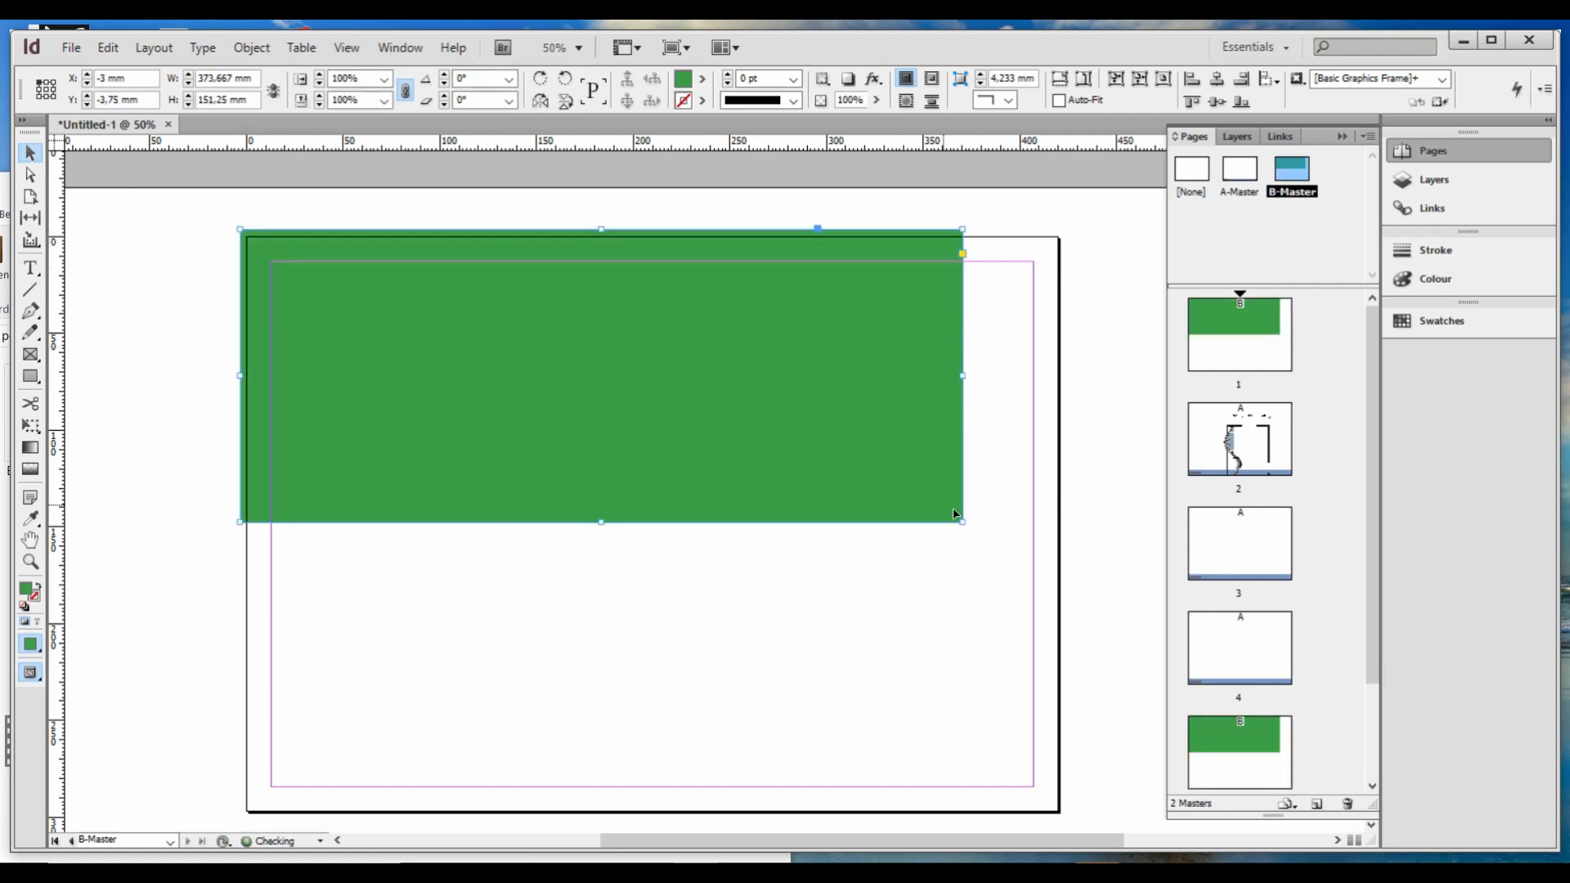
drag(965, 522, 1066, 646)
click(1102, 665)
Step: Move the floor plan on page 2 up and to the left, to X 120 mm, Y 12.7 mm
double_click(1208, 468)
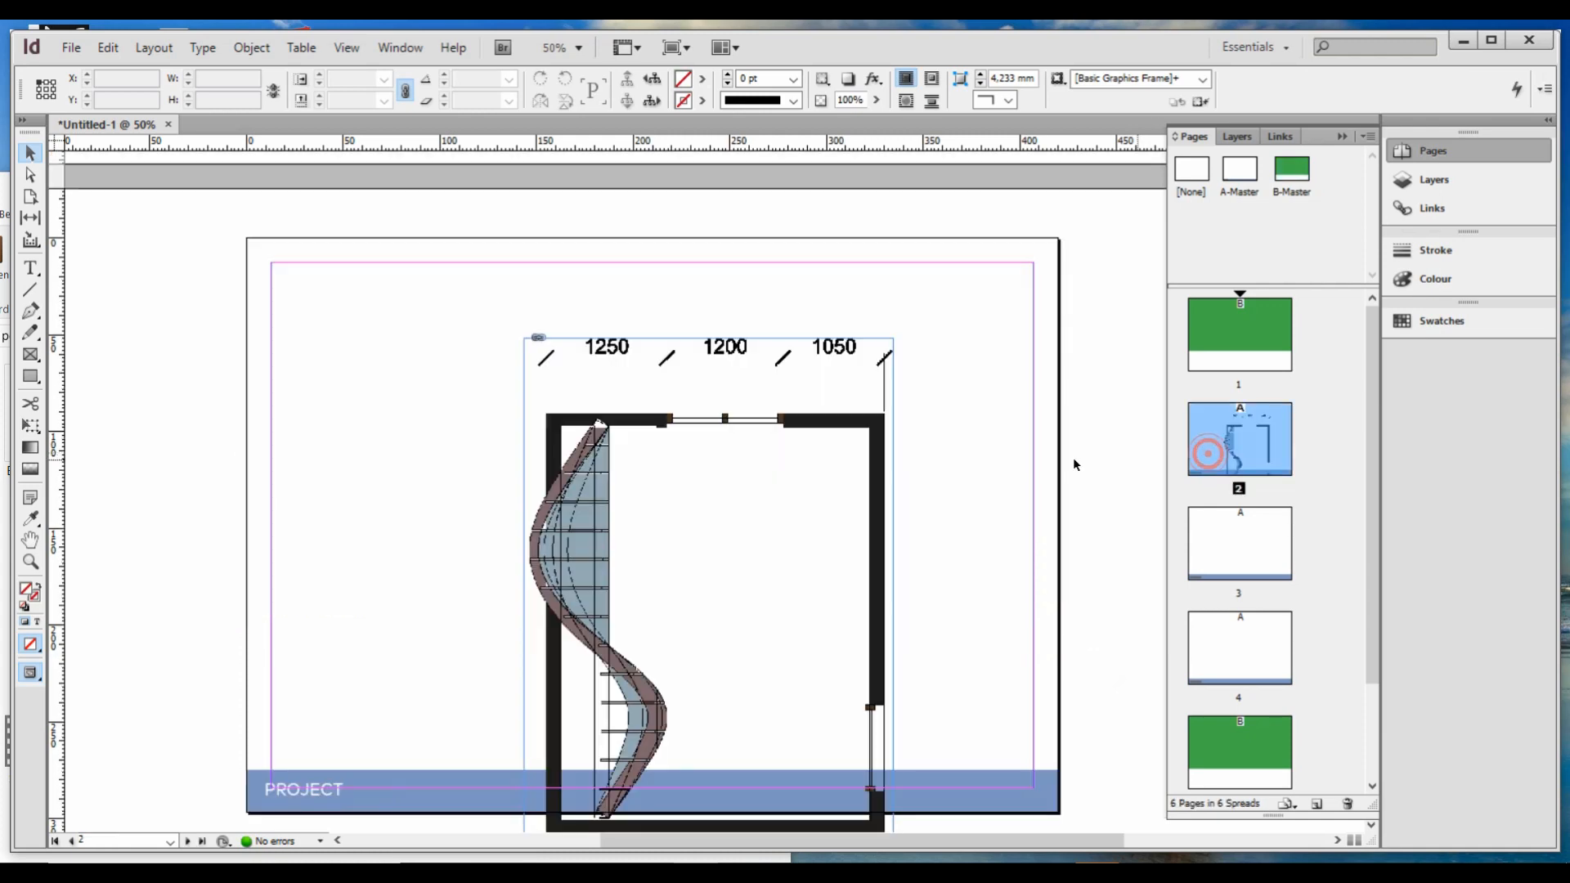
drag(881, 513, 835, 438)
click(970, 502)
key(ctrl+0)
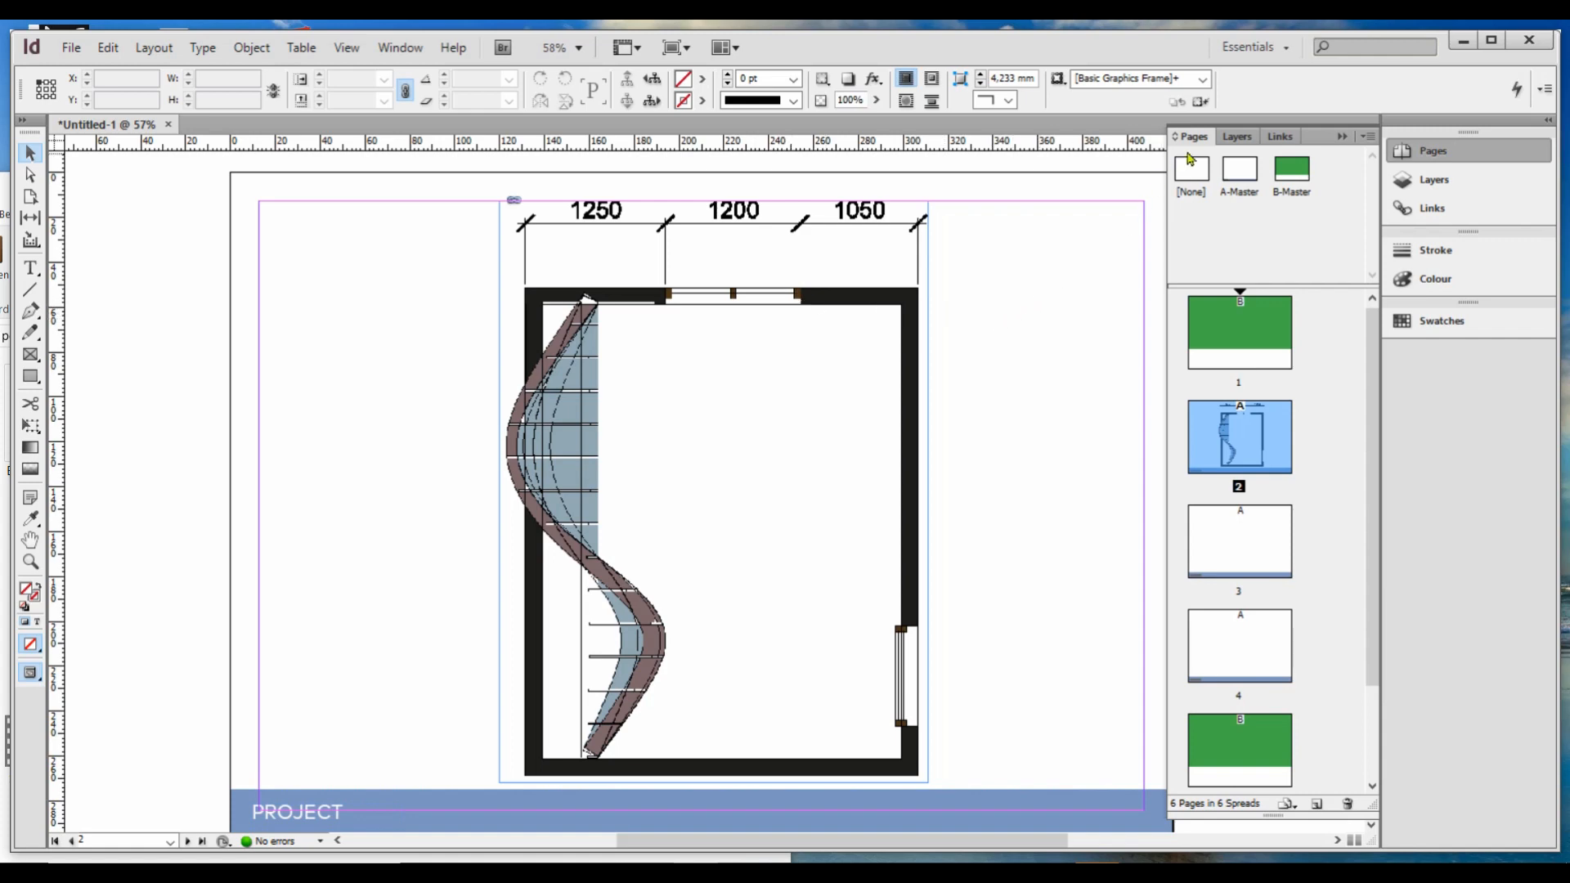
Step: Switch to Illustrator, recolour several blue stair treads of room floor plan 1-20.pdf tan with Live Paint Bucket, and save the file
click(1278, 137)
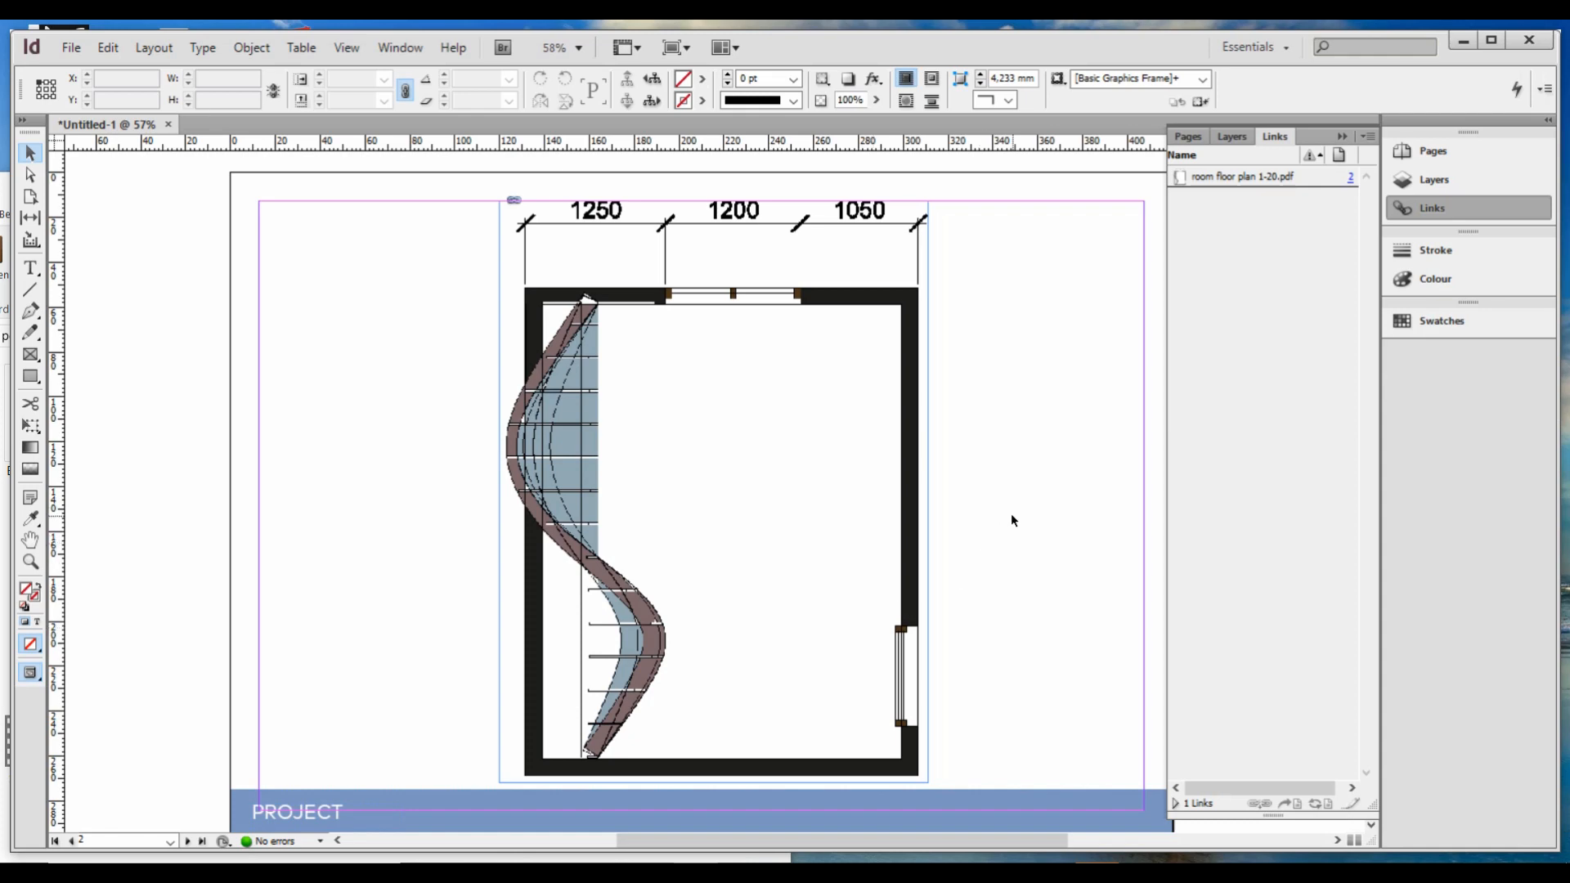
click(829, 296)
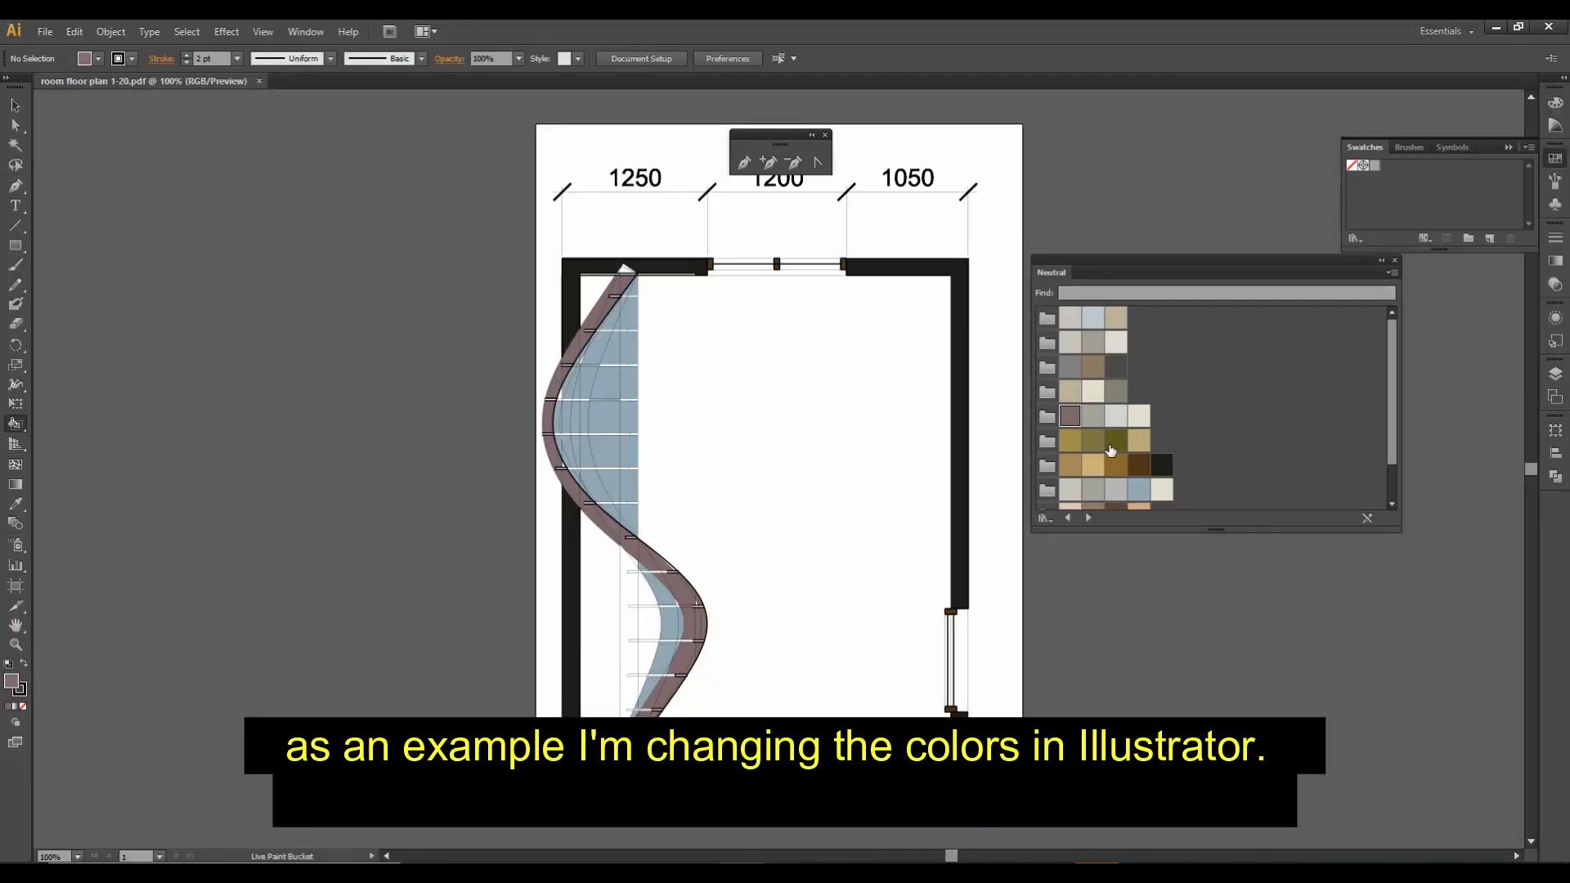
click(1096, 466)
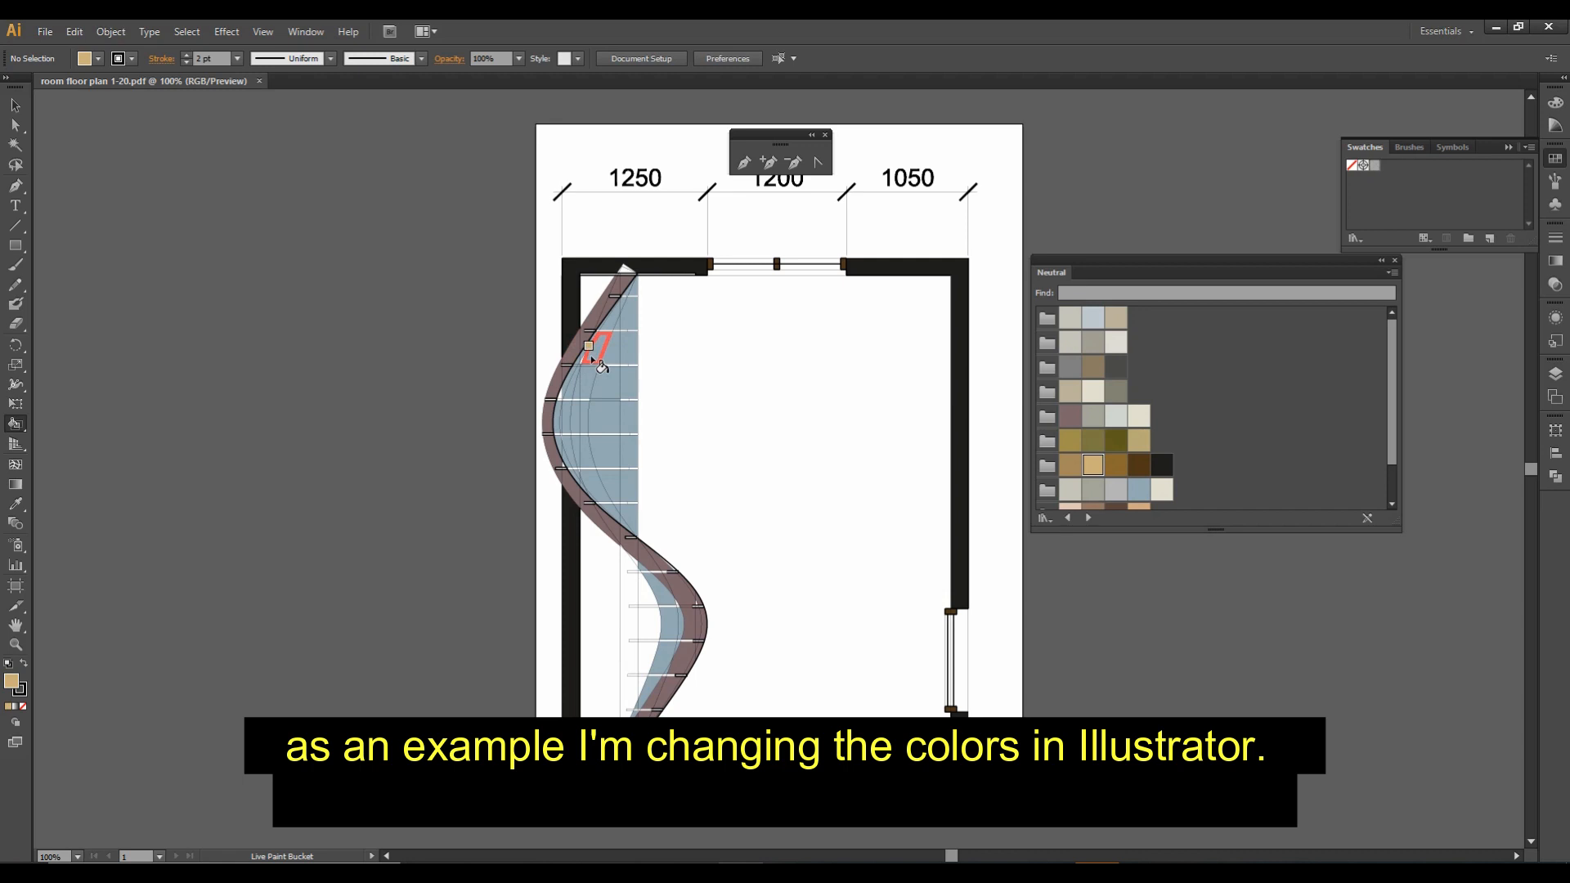
click(627, 362)
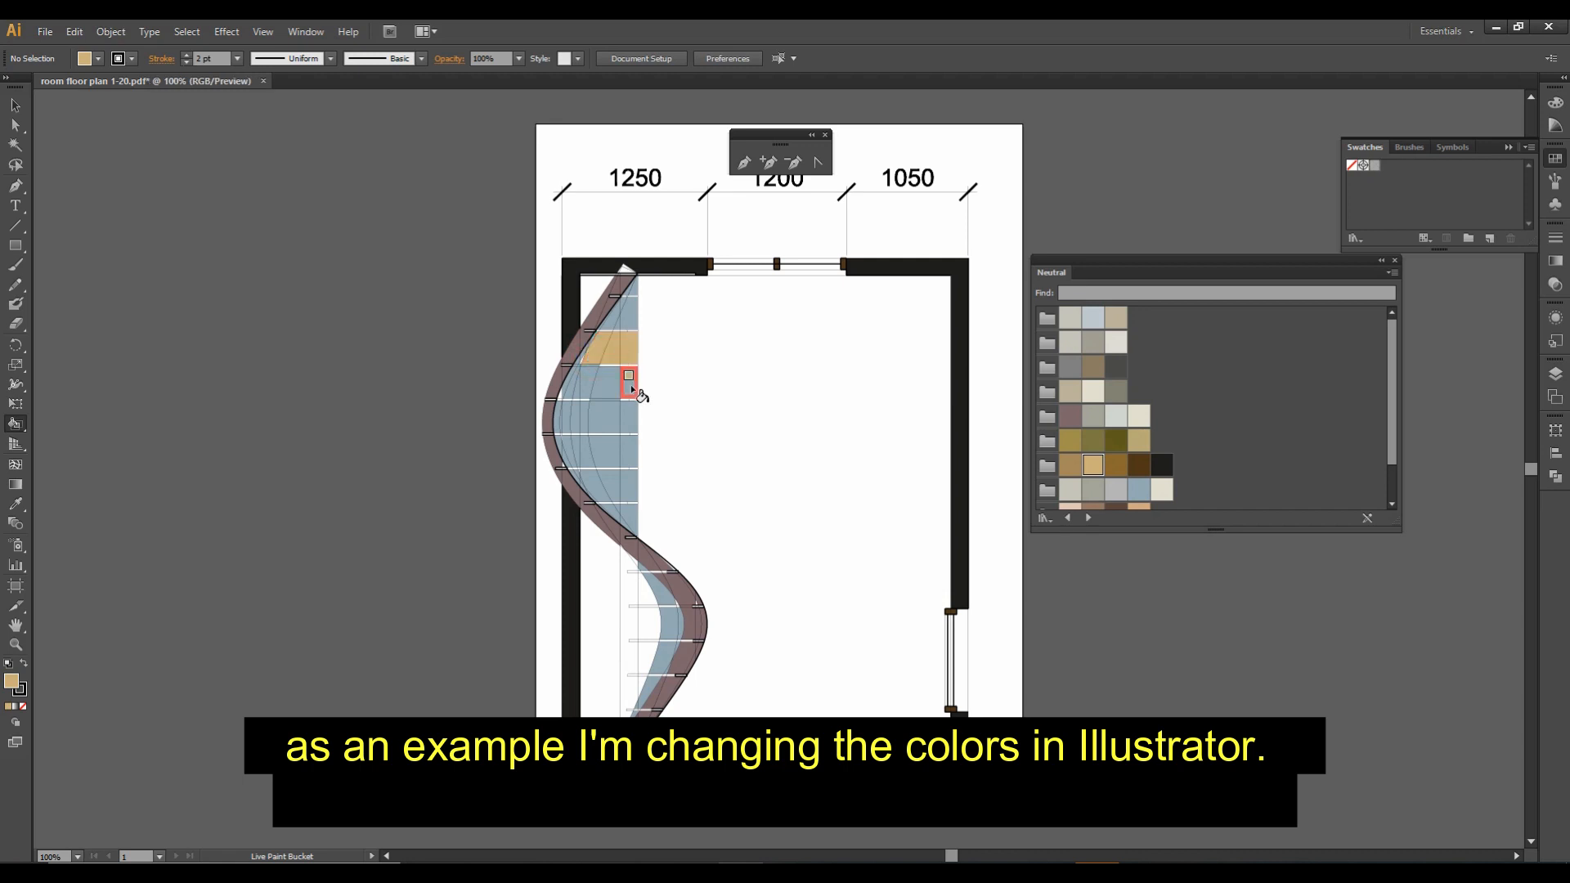
click(579, 396)
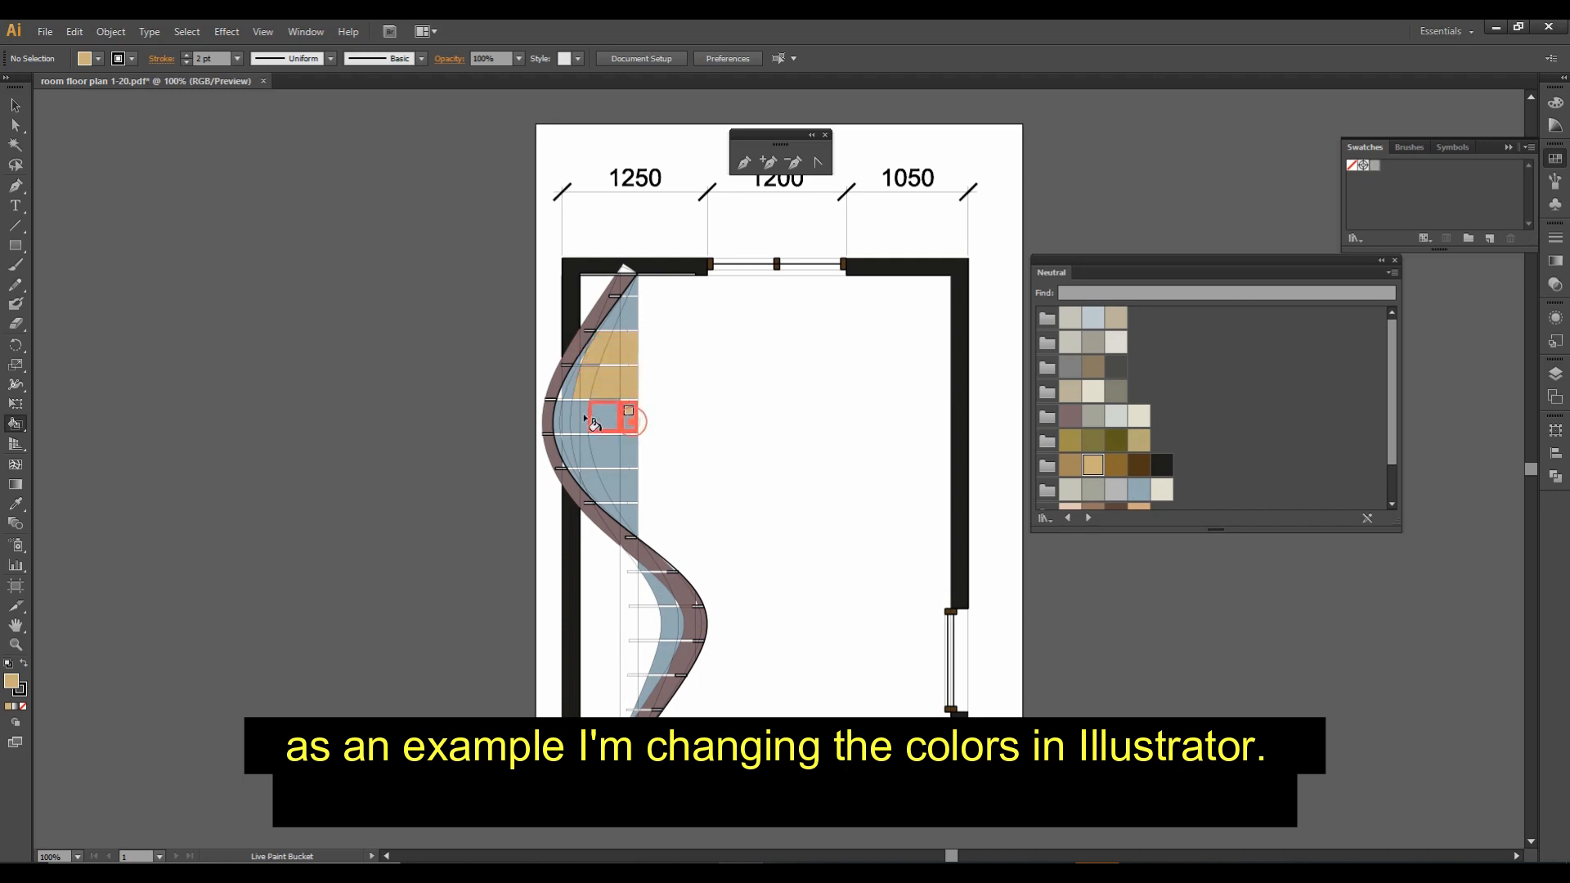
click(590, 427)
click(628, 448)
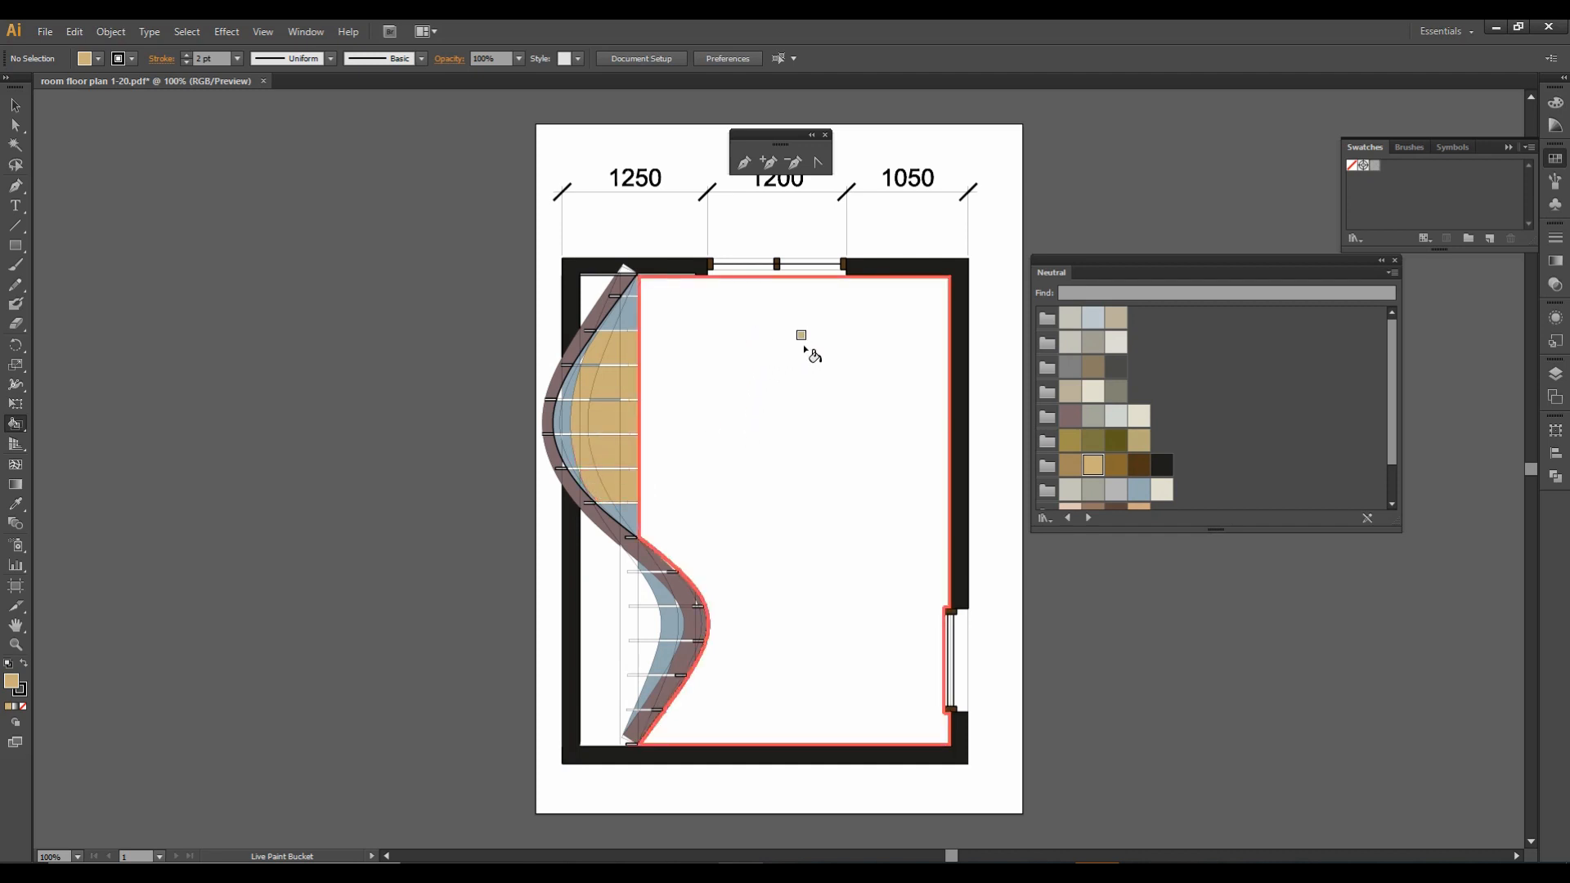
key(ctrl)
key(ctrl+s)
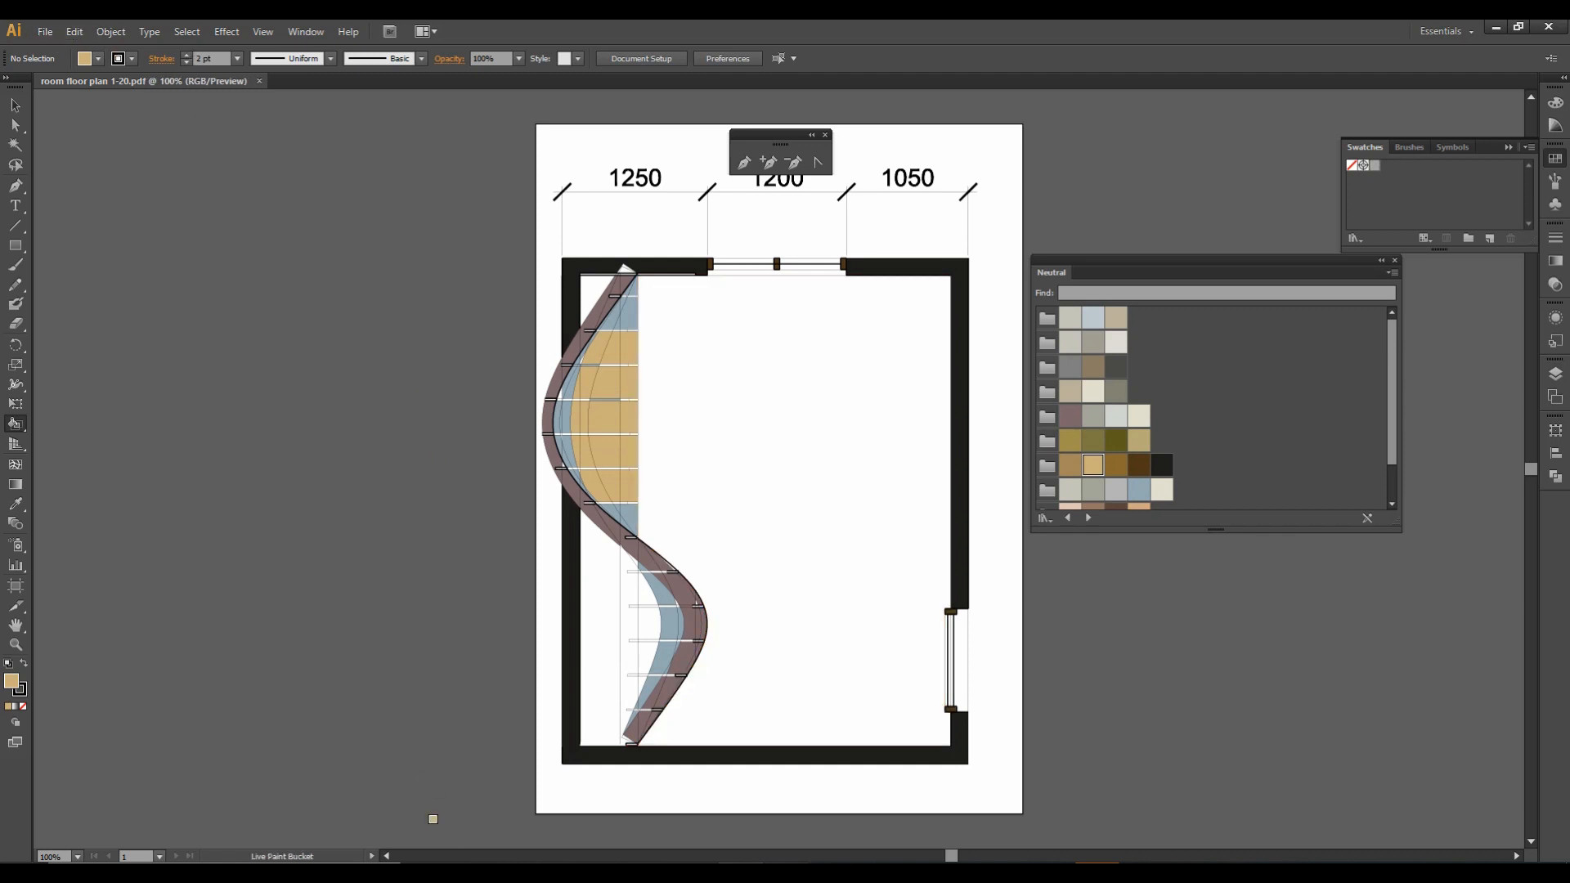
Step: Switch back to InDesign and update the modified link of room floor plan 1-20.pdf
key(alt+Tab)
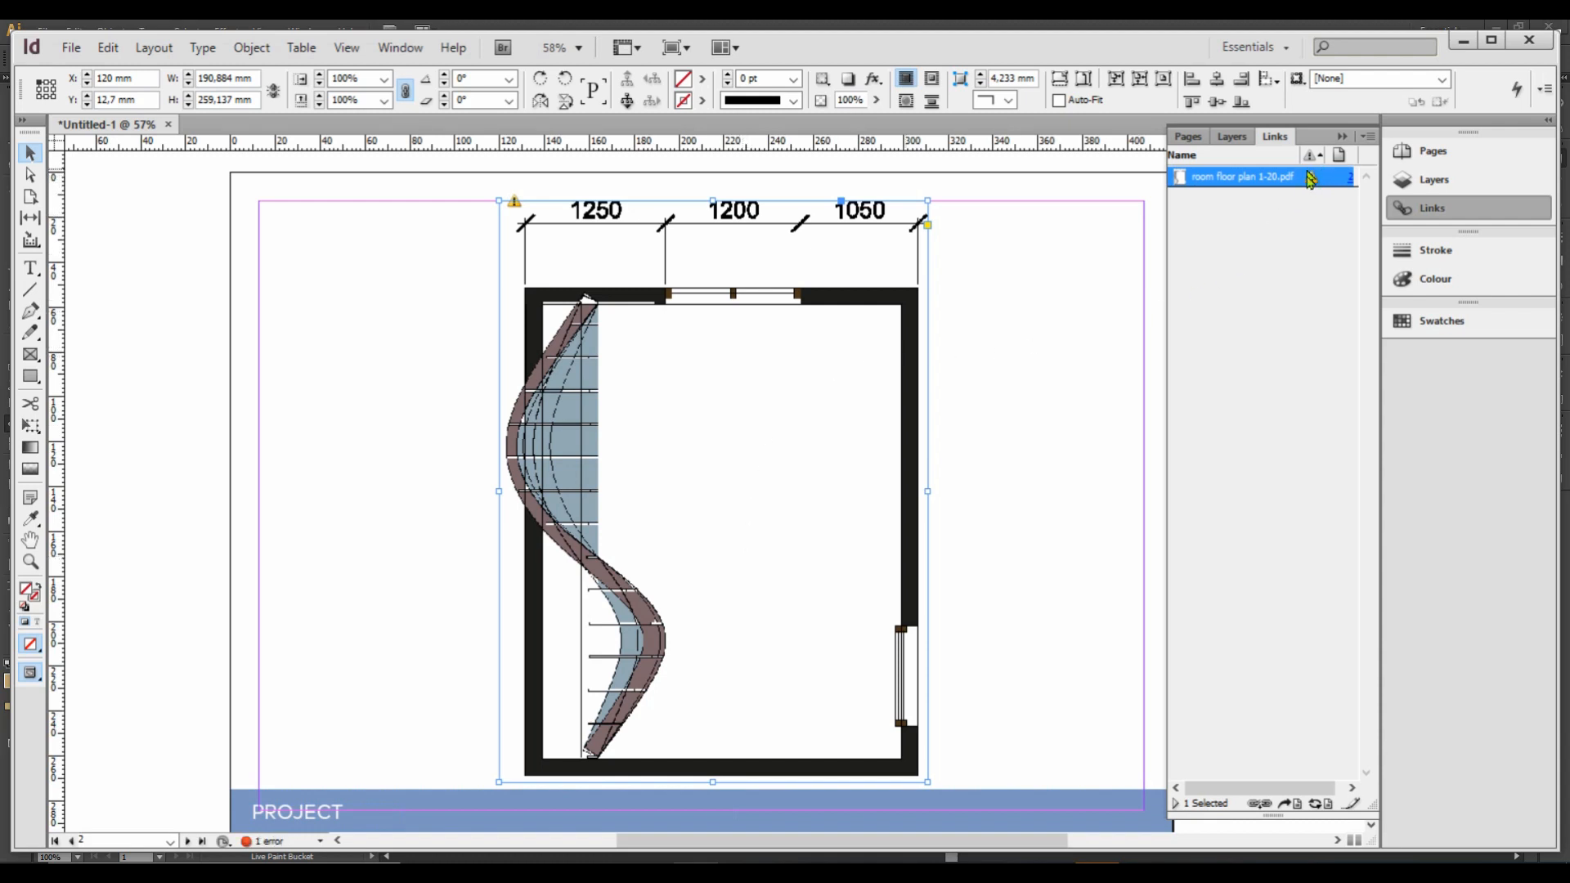
click(1317, 805)
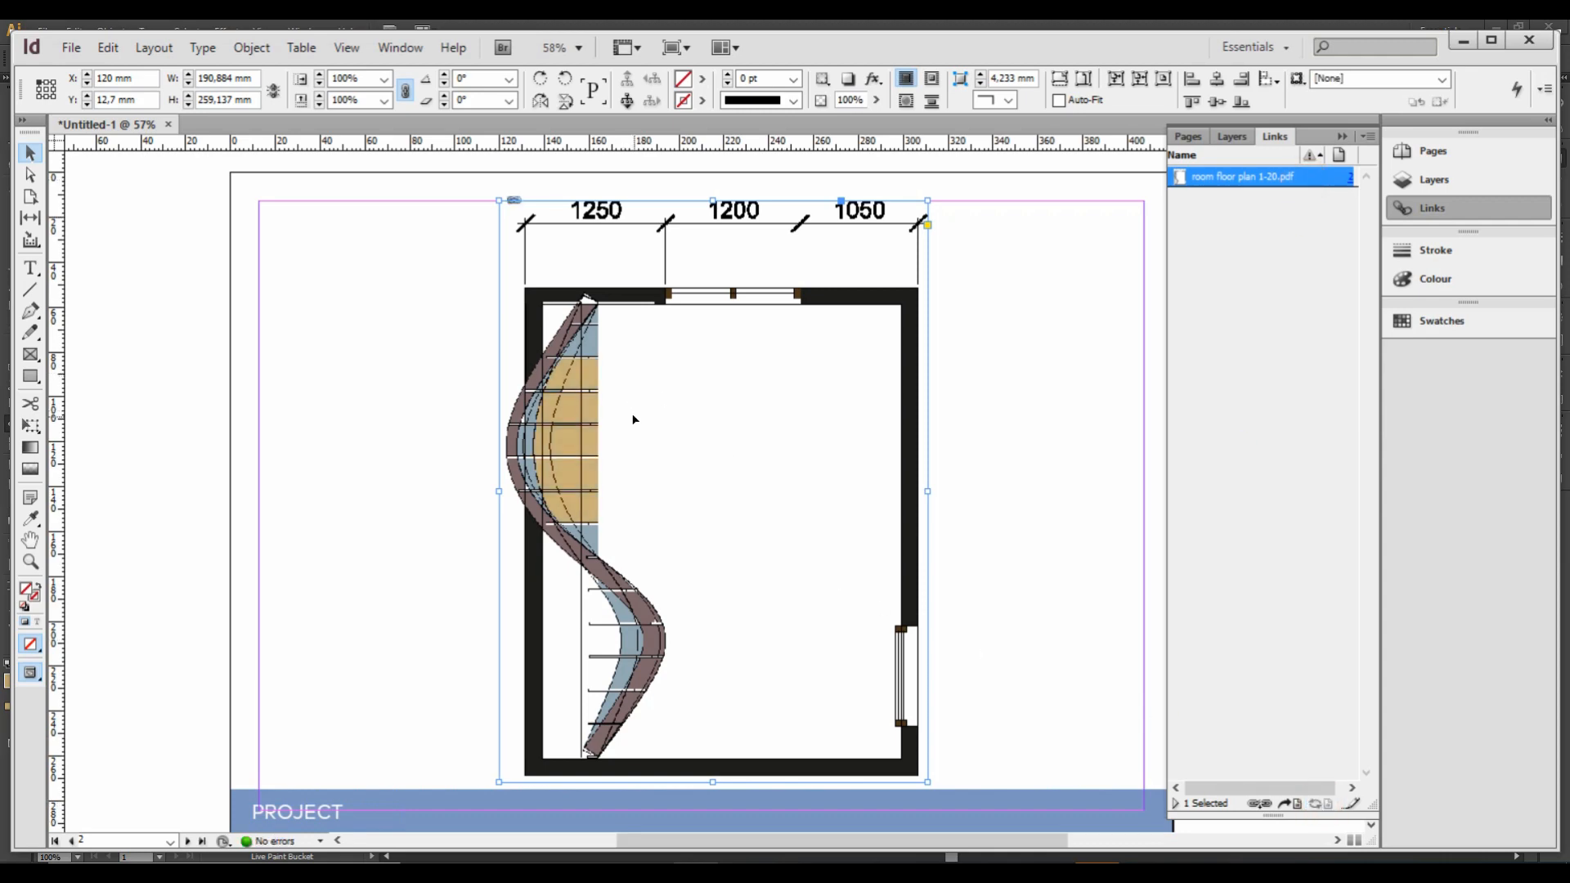
click(1010, 530)
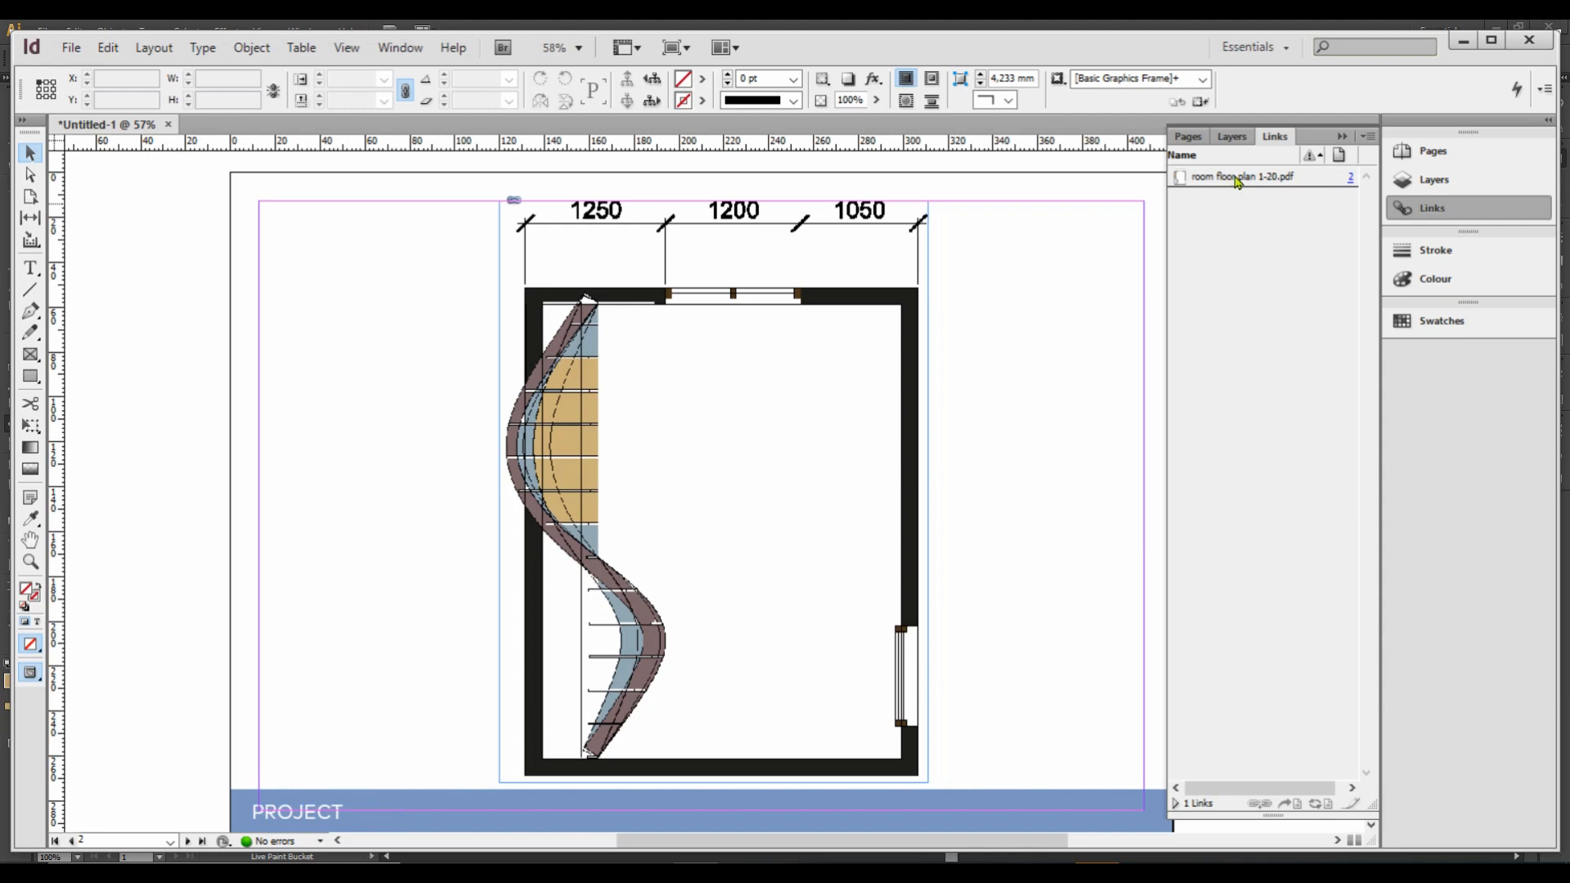
Step: Open A-Master for editing and select the blue bar together with its PROJECT text
click(1190, 136)
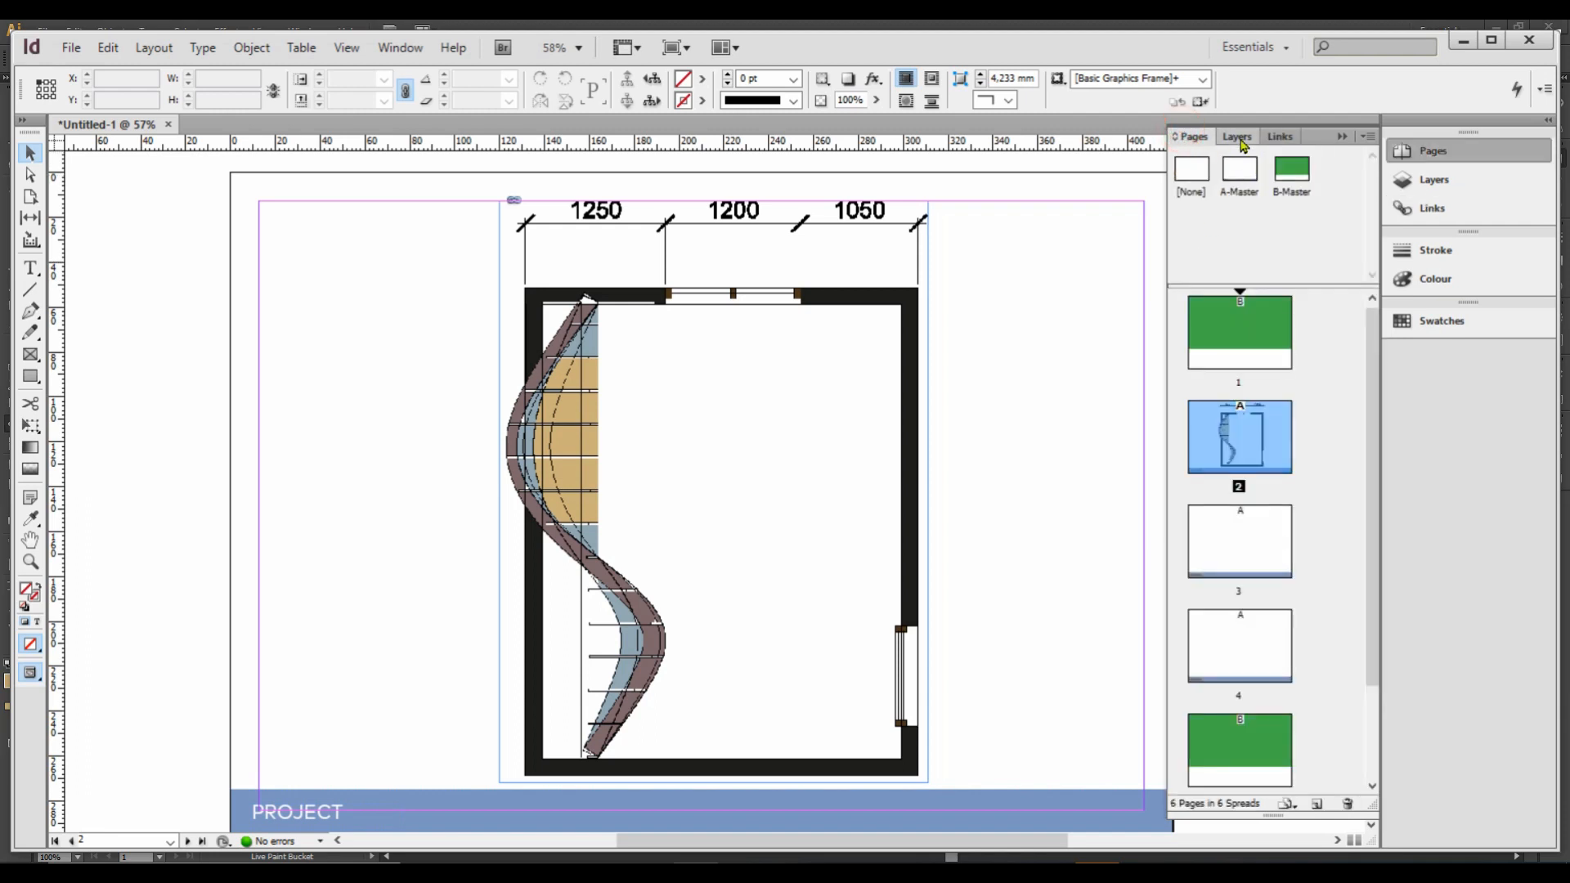
click(1239, 137)
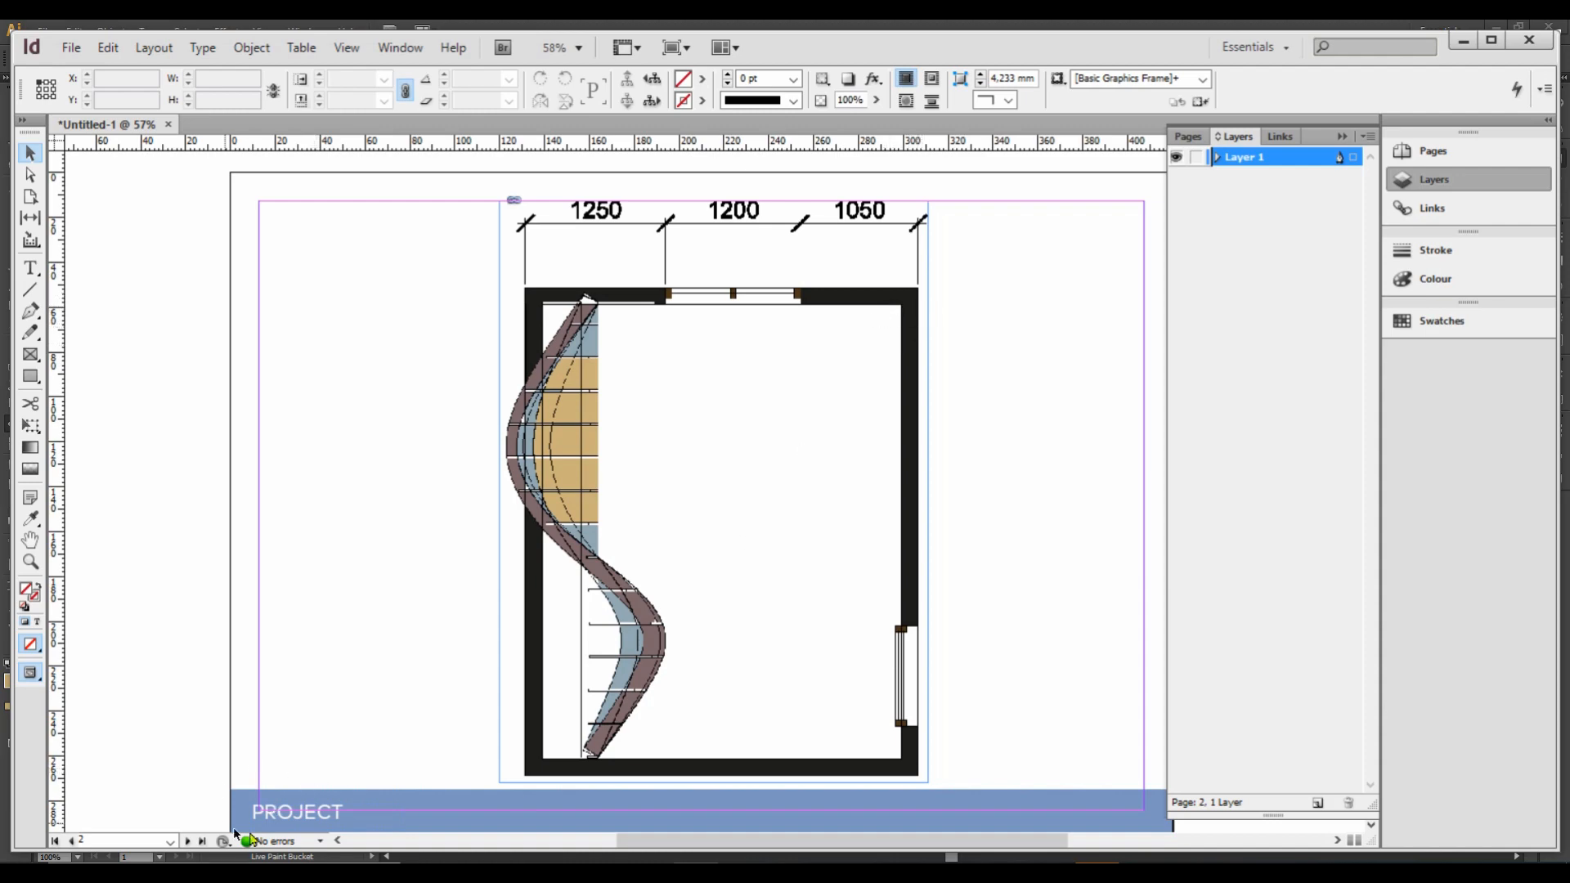
click(1188, 137)
click(1244, 171)
double_click(1245, 171)
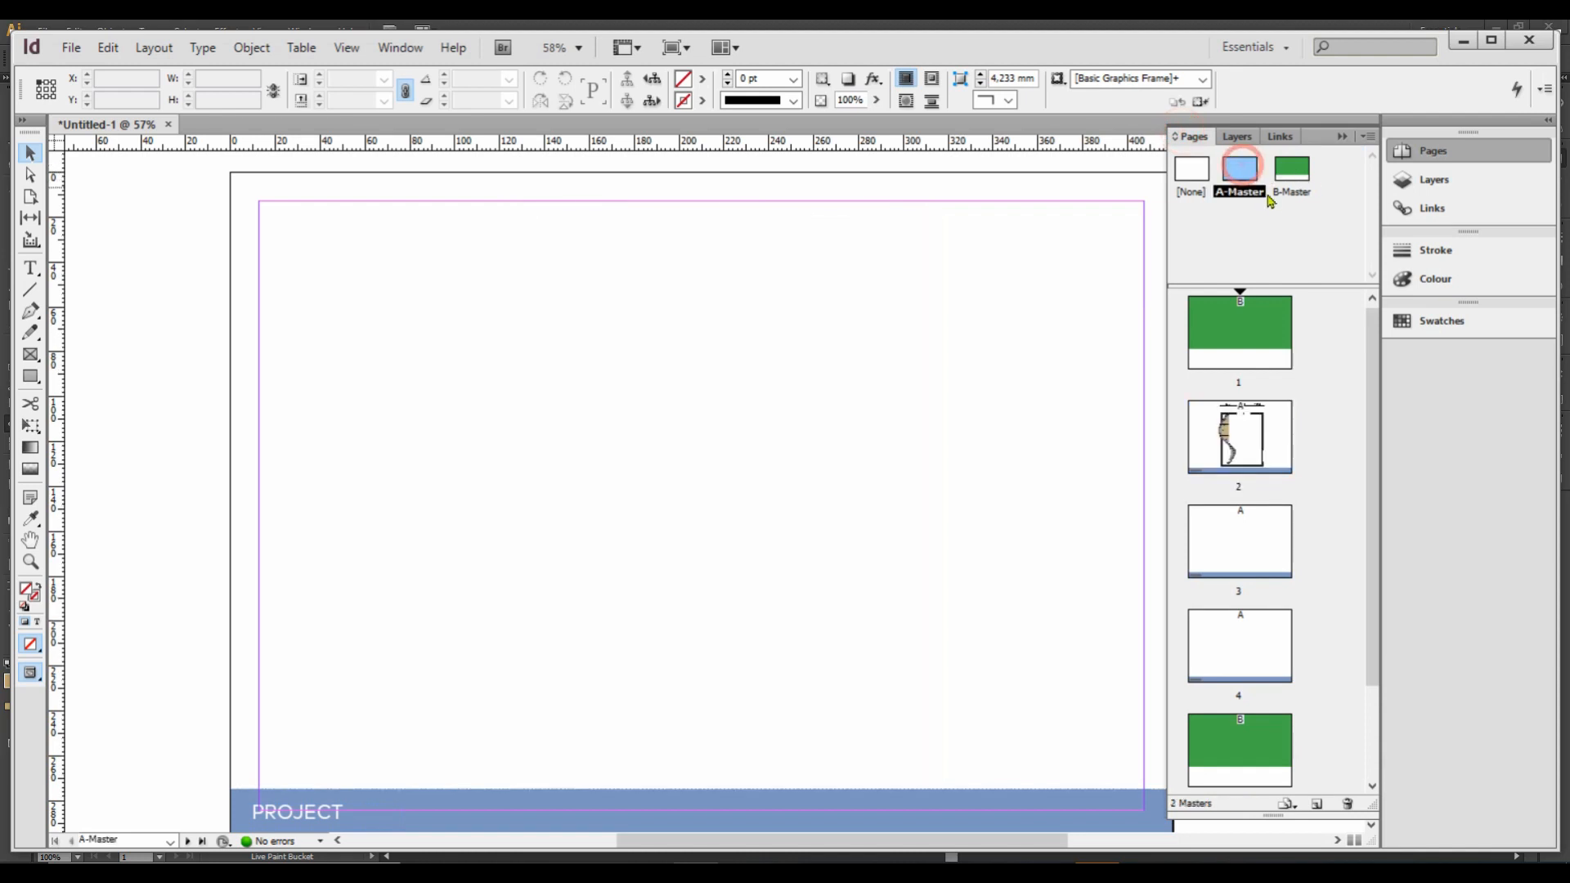
drag(416, 752, 249, 826)
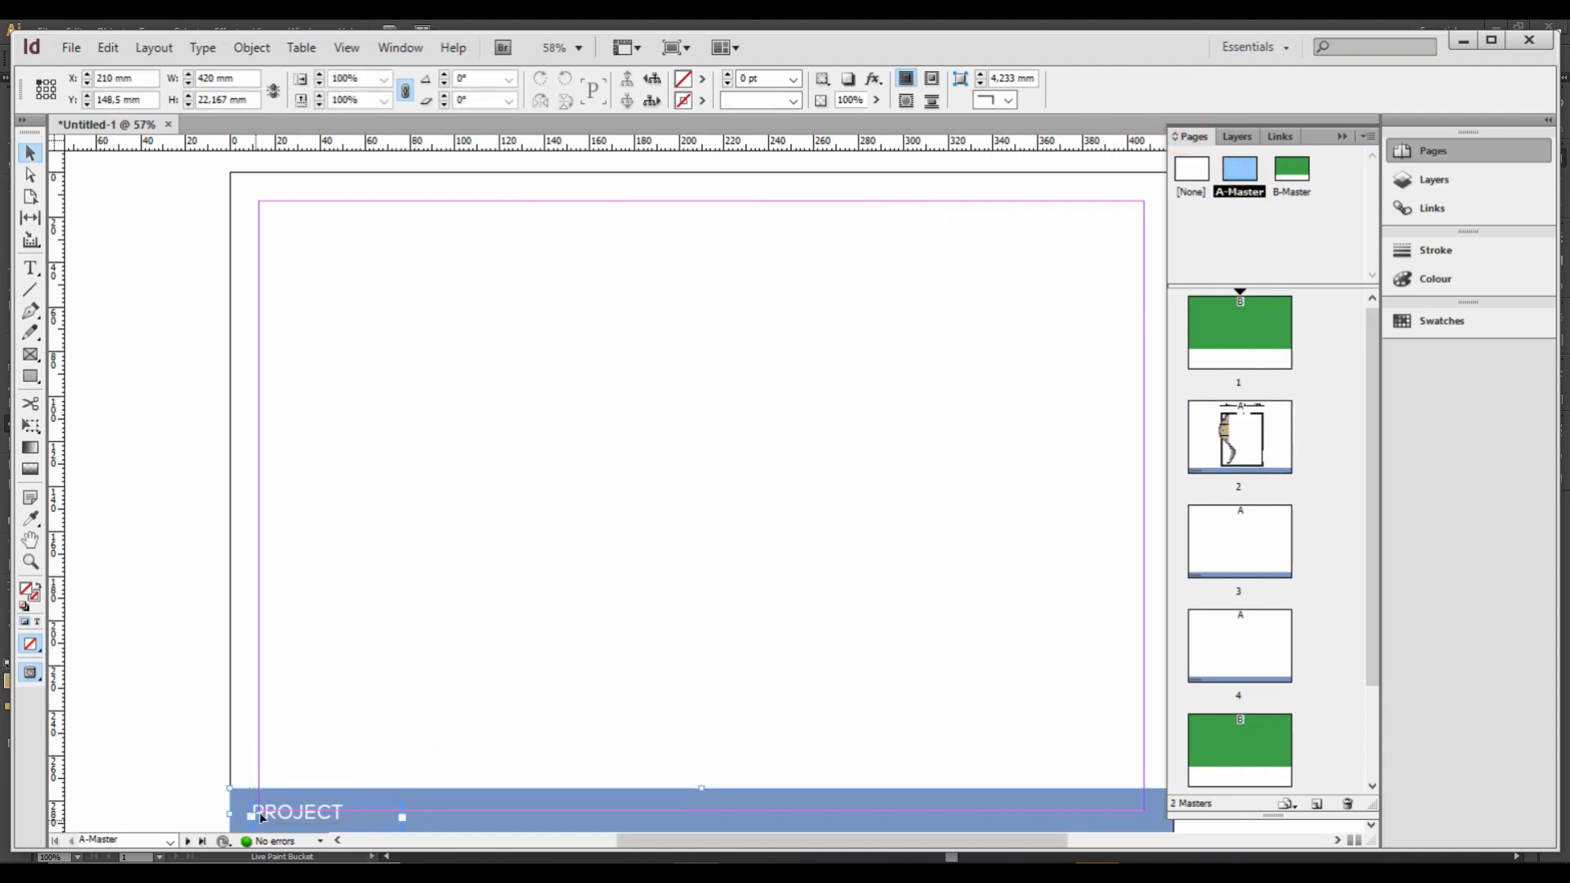
Step: Create a new layer and name it master
click(1238, 137)
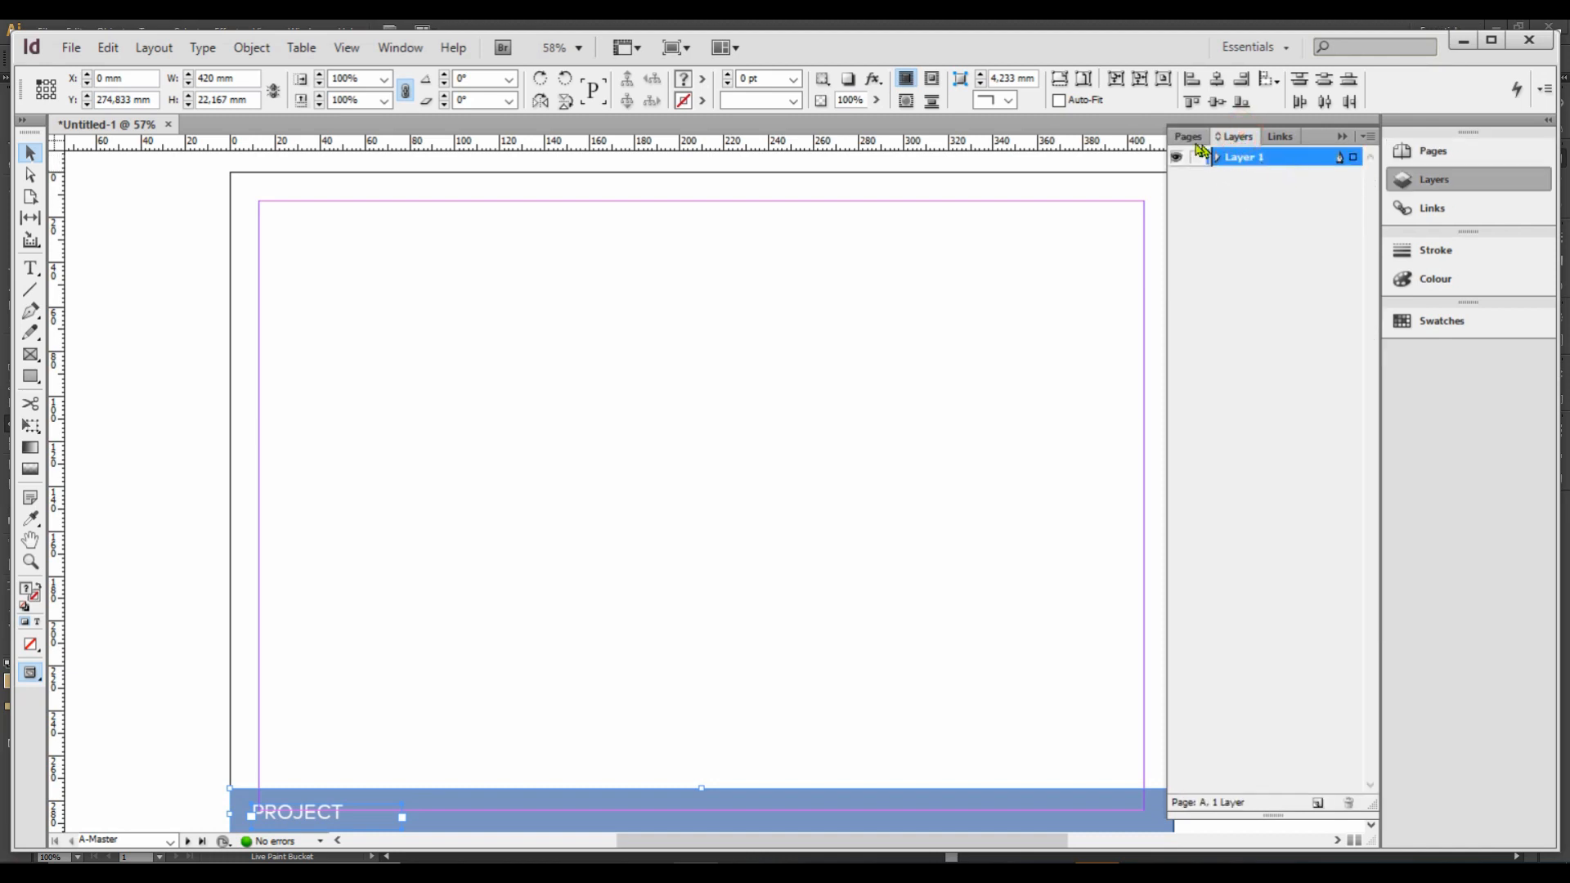
click(1316, 805)
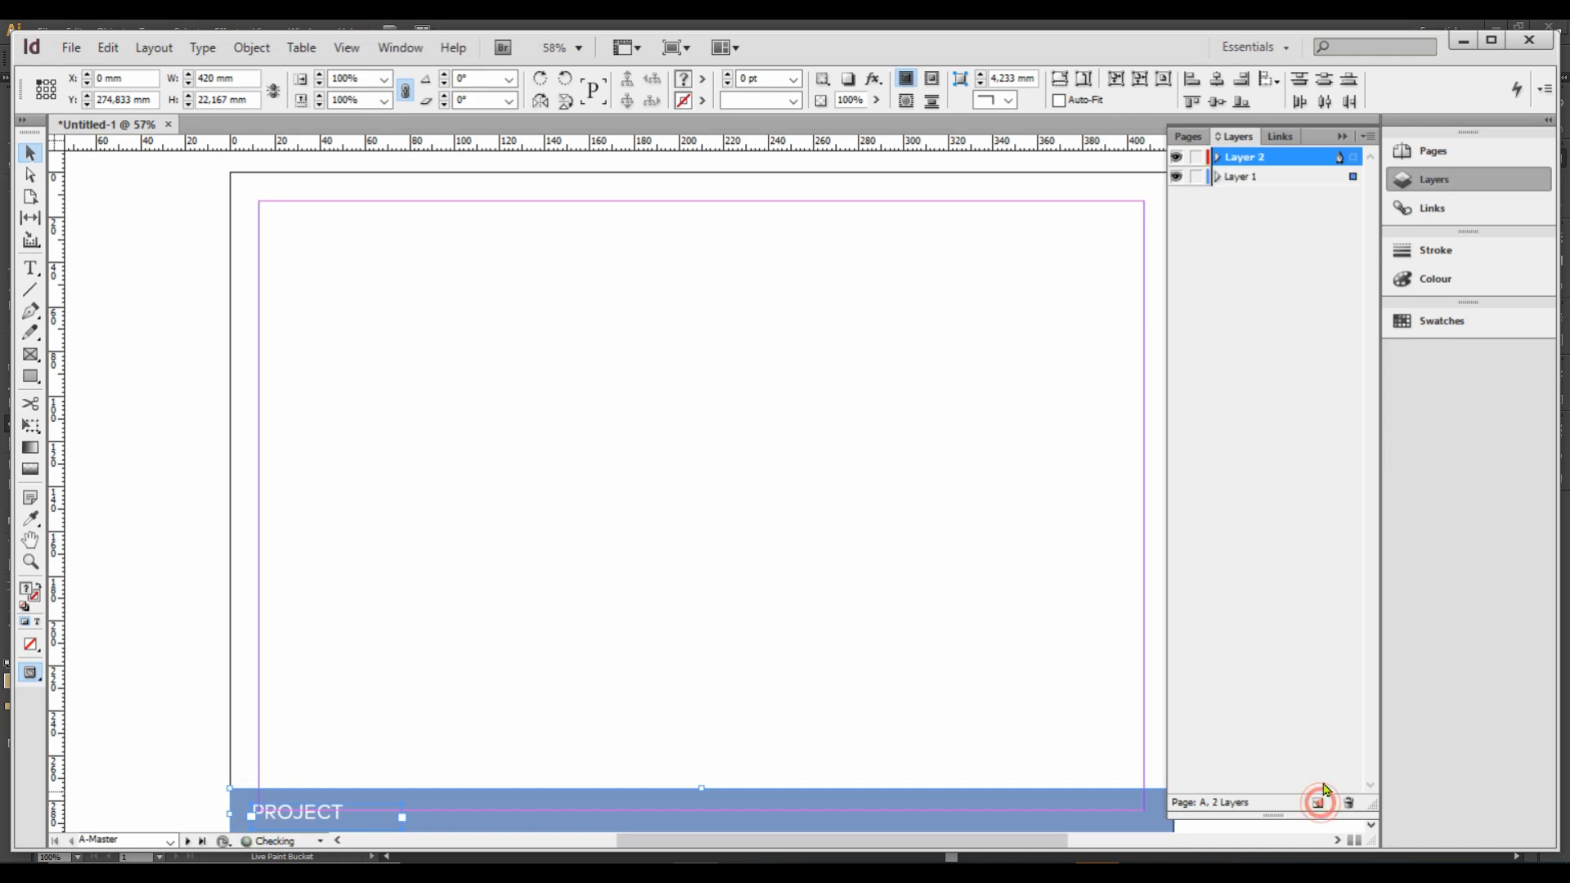
double_click(1247, 157)
text(master)
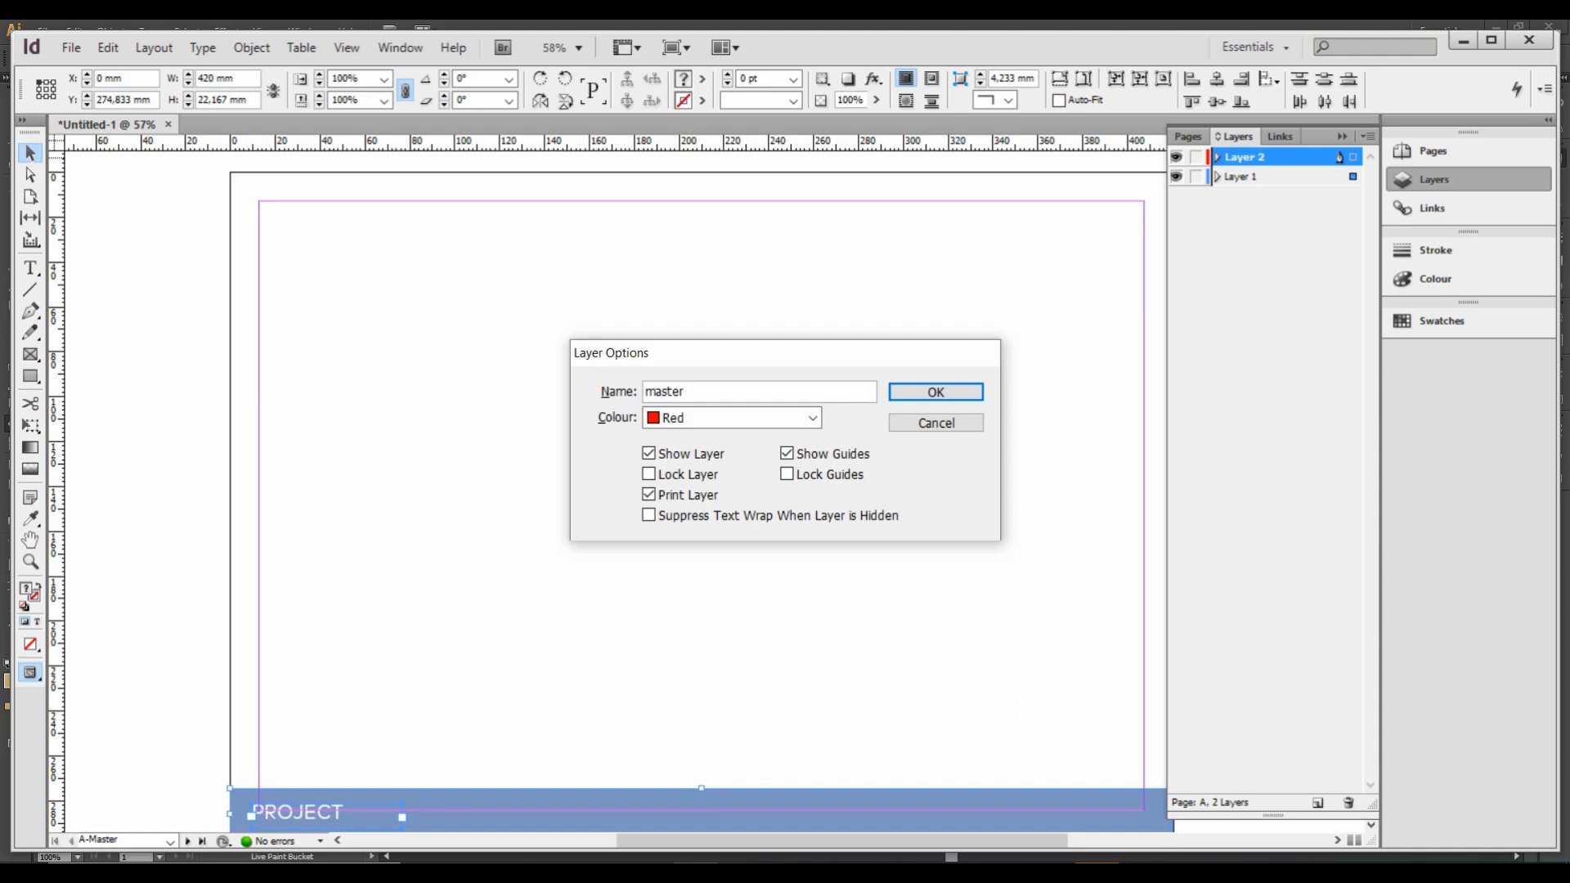
key(Return)
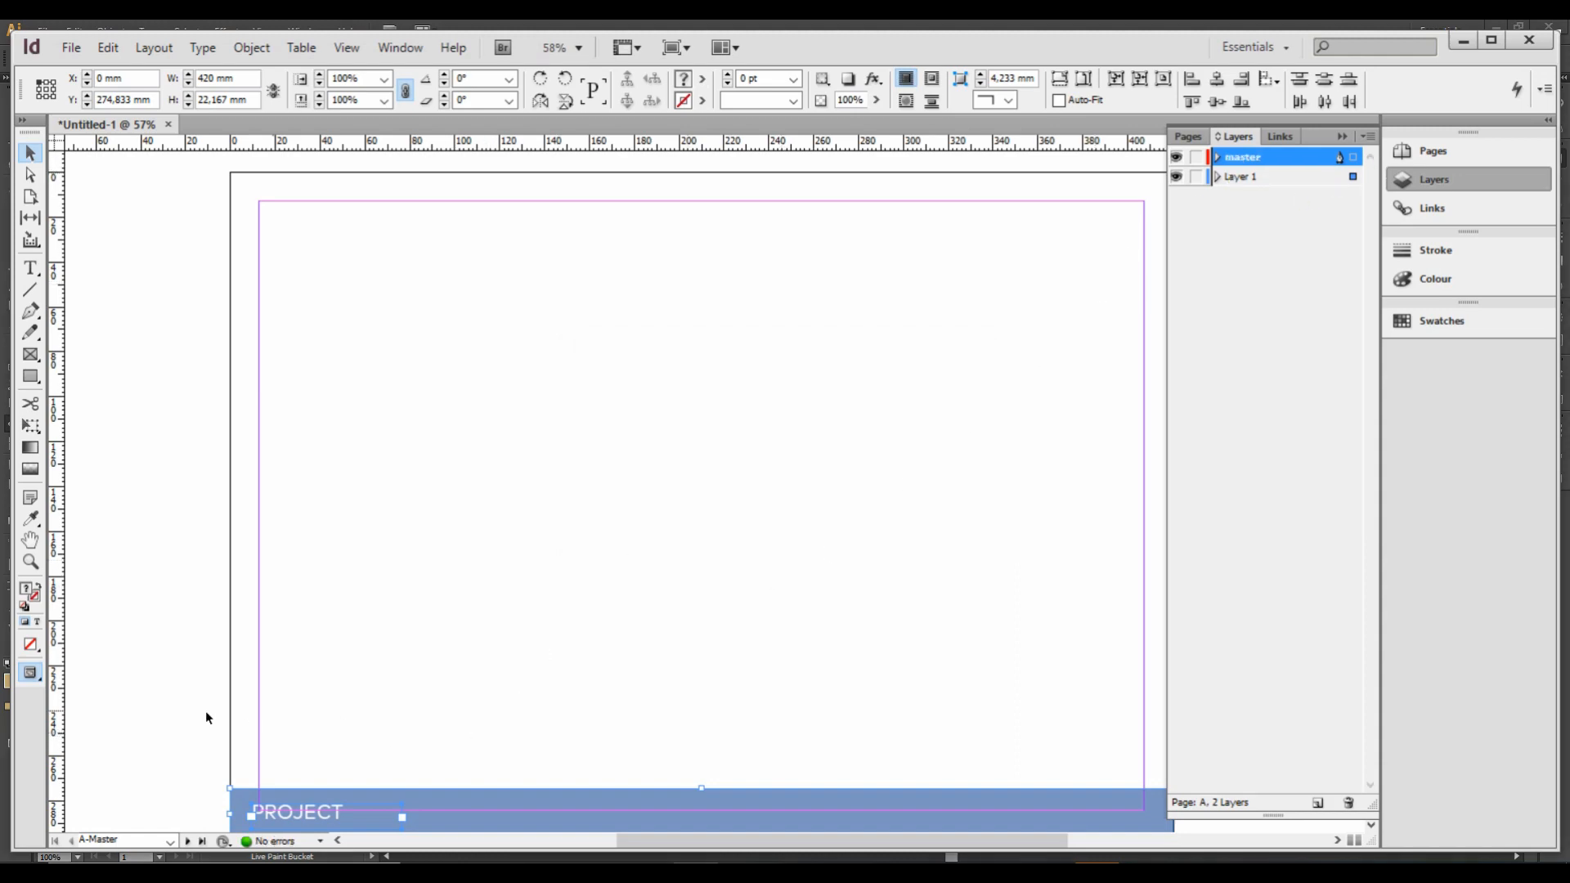
Step: Reselect the blue bar and PROJECT text on A-Master and move them from Layer 1 to the master layer
click(869, 401)
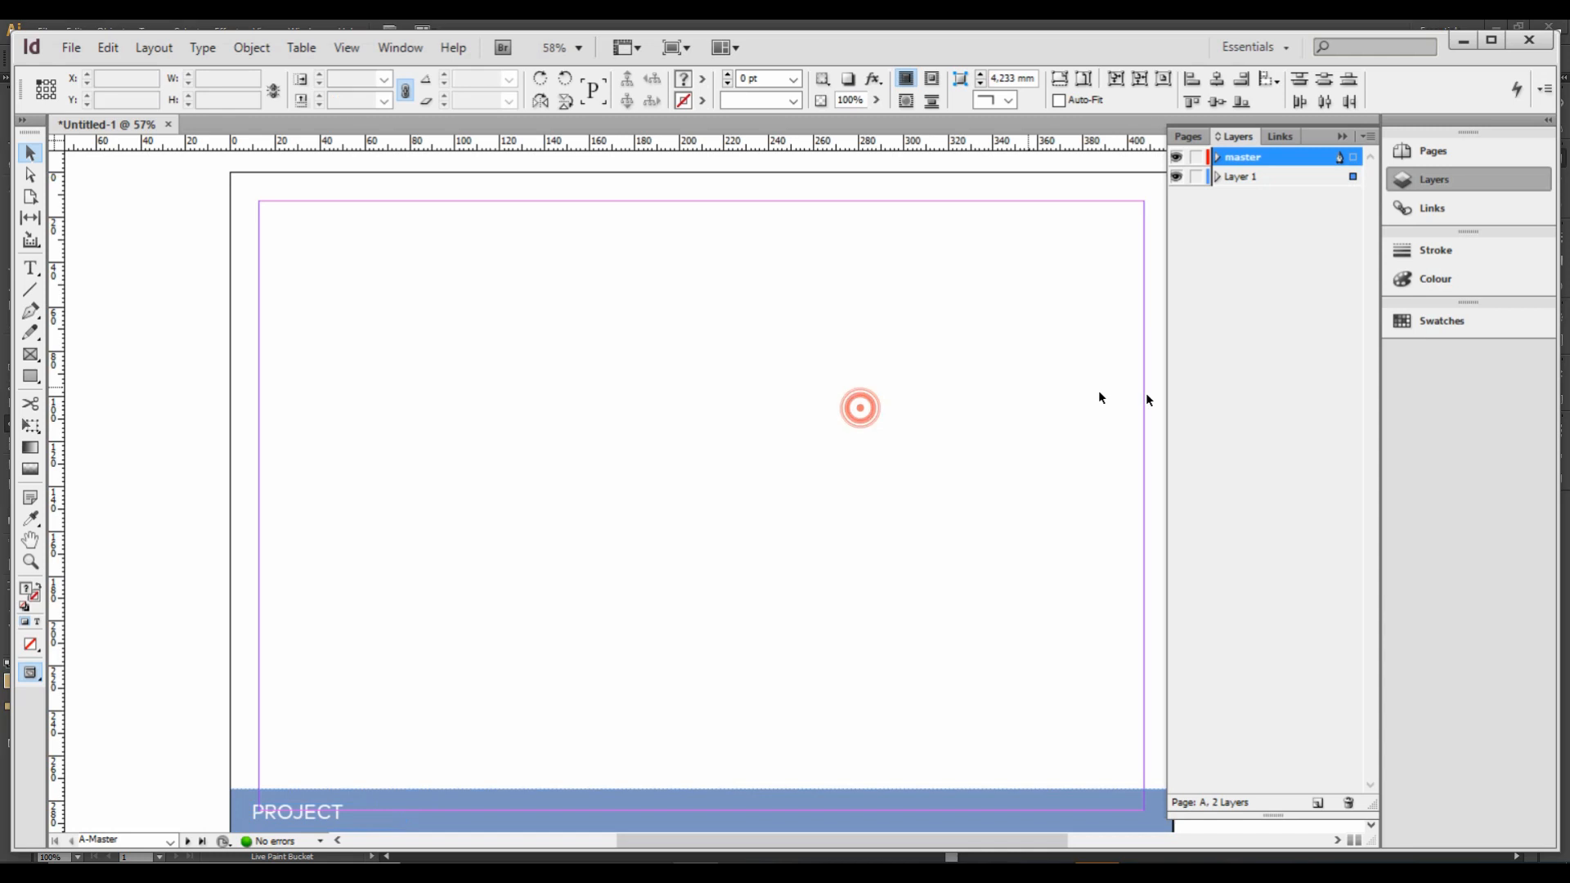
drag(422, 709, 667, 587)
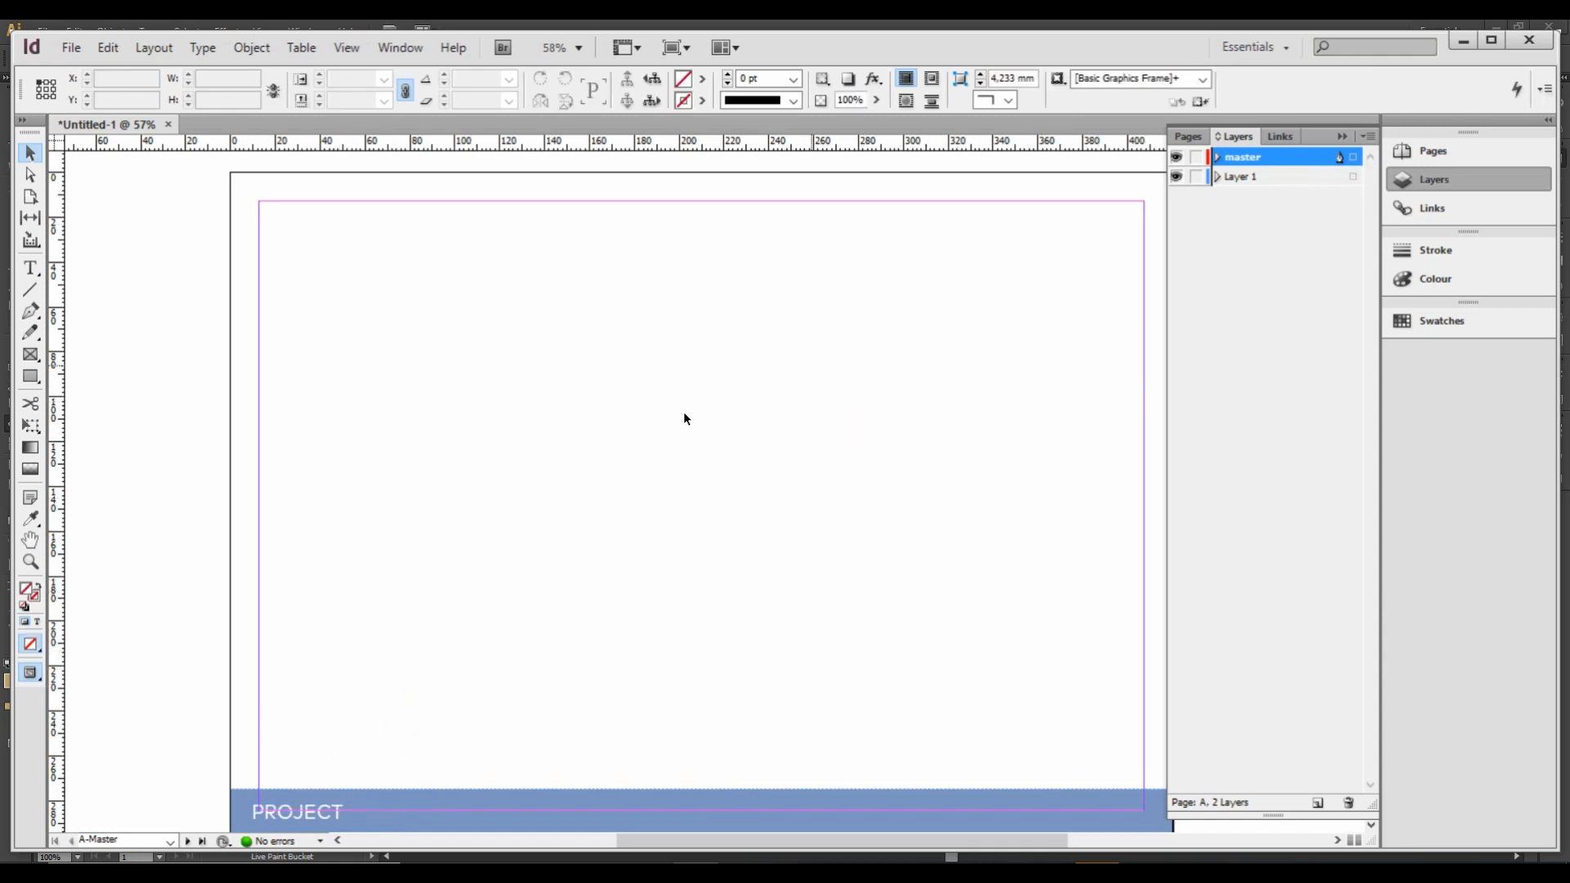
drag(309, 770, 217, 821)
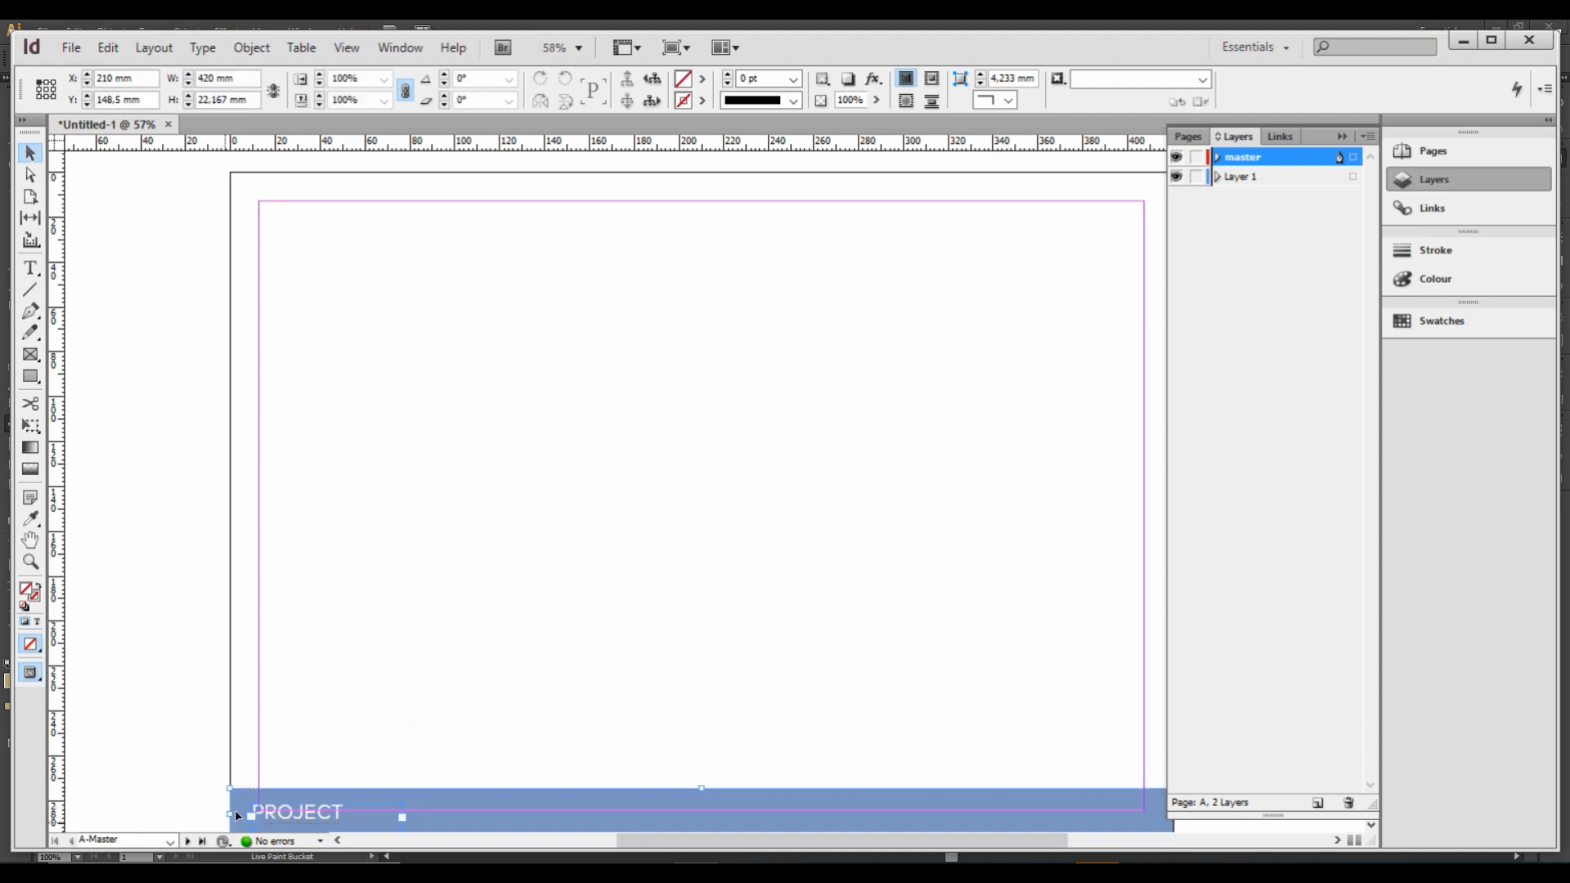
click(1317, 159)
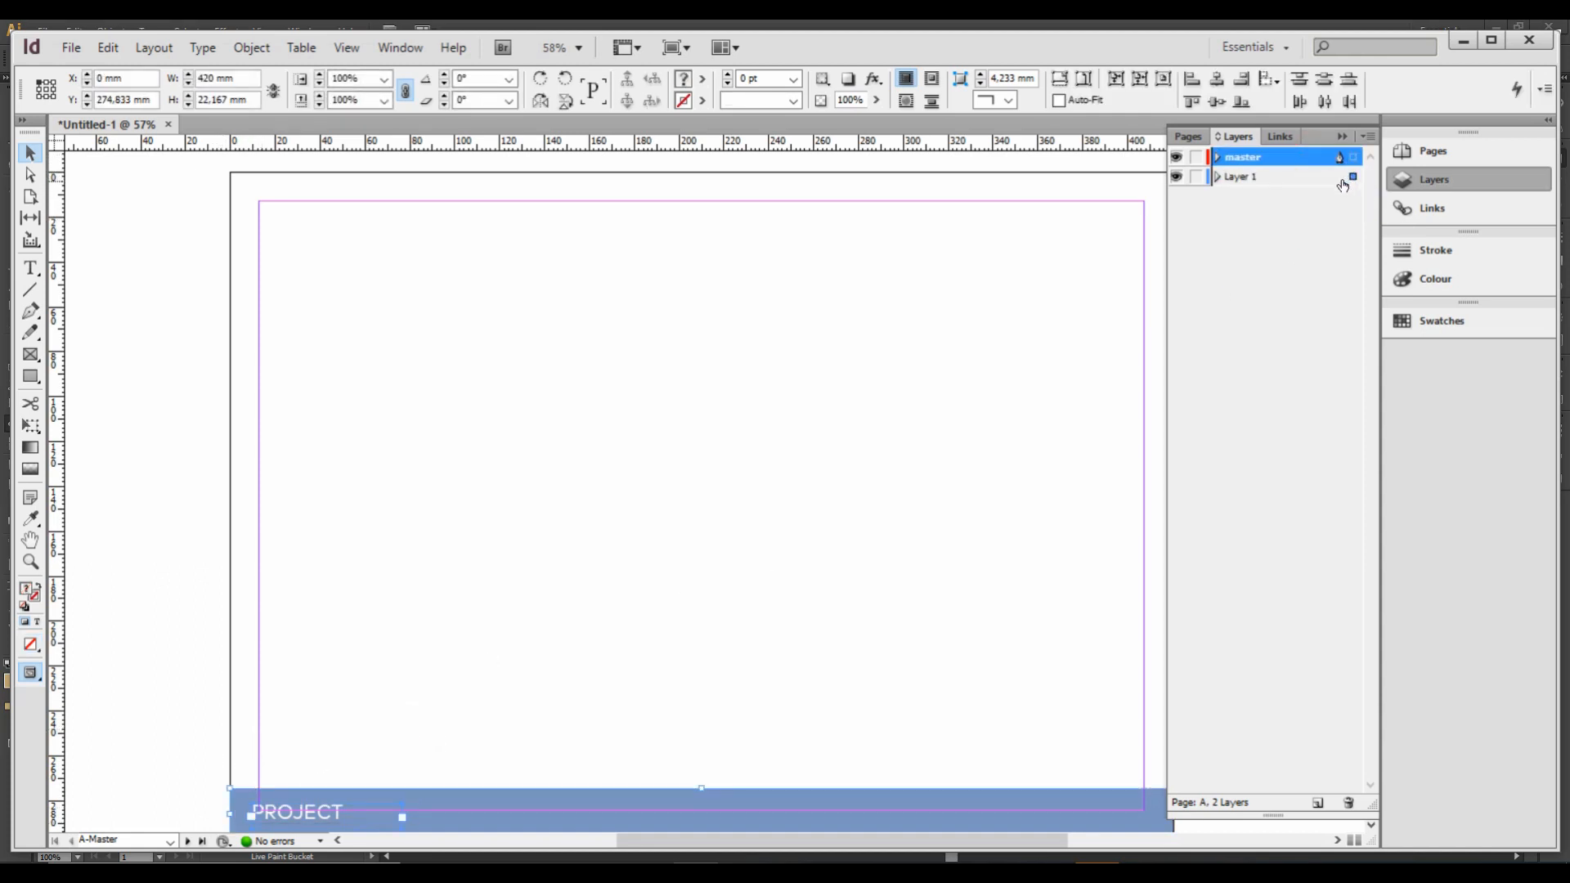
drag(1354, 176, 1351, 157)
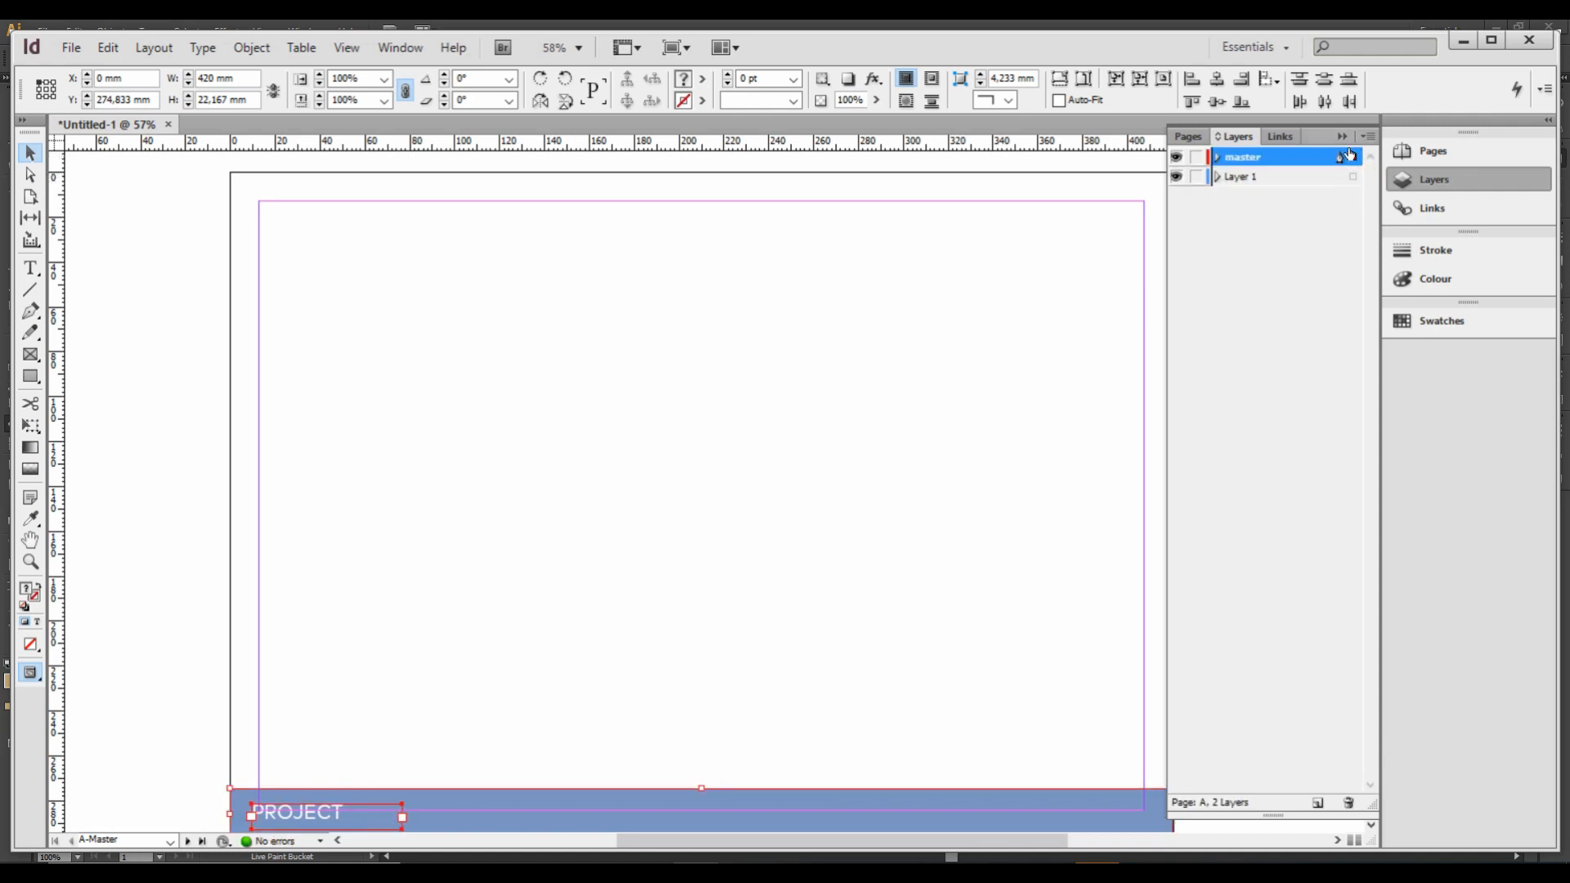
Step: Place the master layer below Layer 1 in the layer order and lock it
drag(1257, 160, 1251, 242)
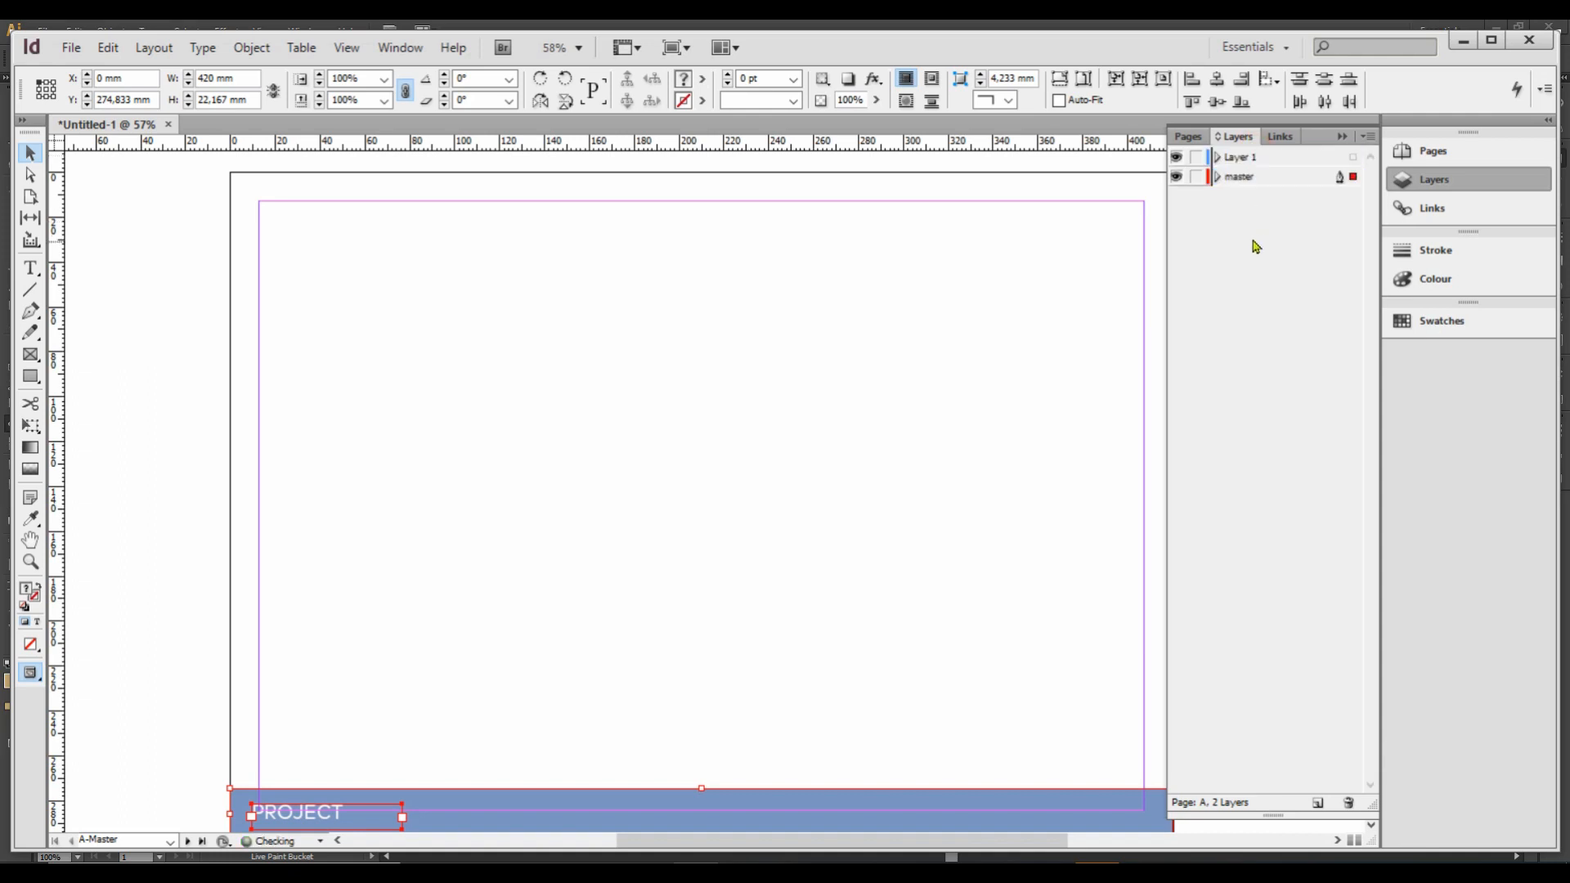
click(1197, 177)
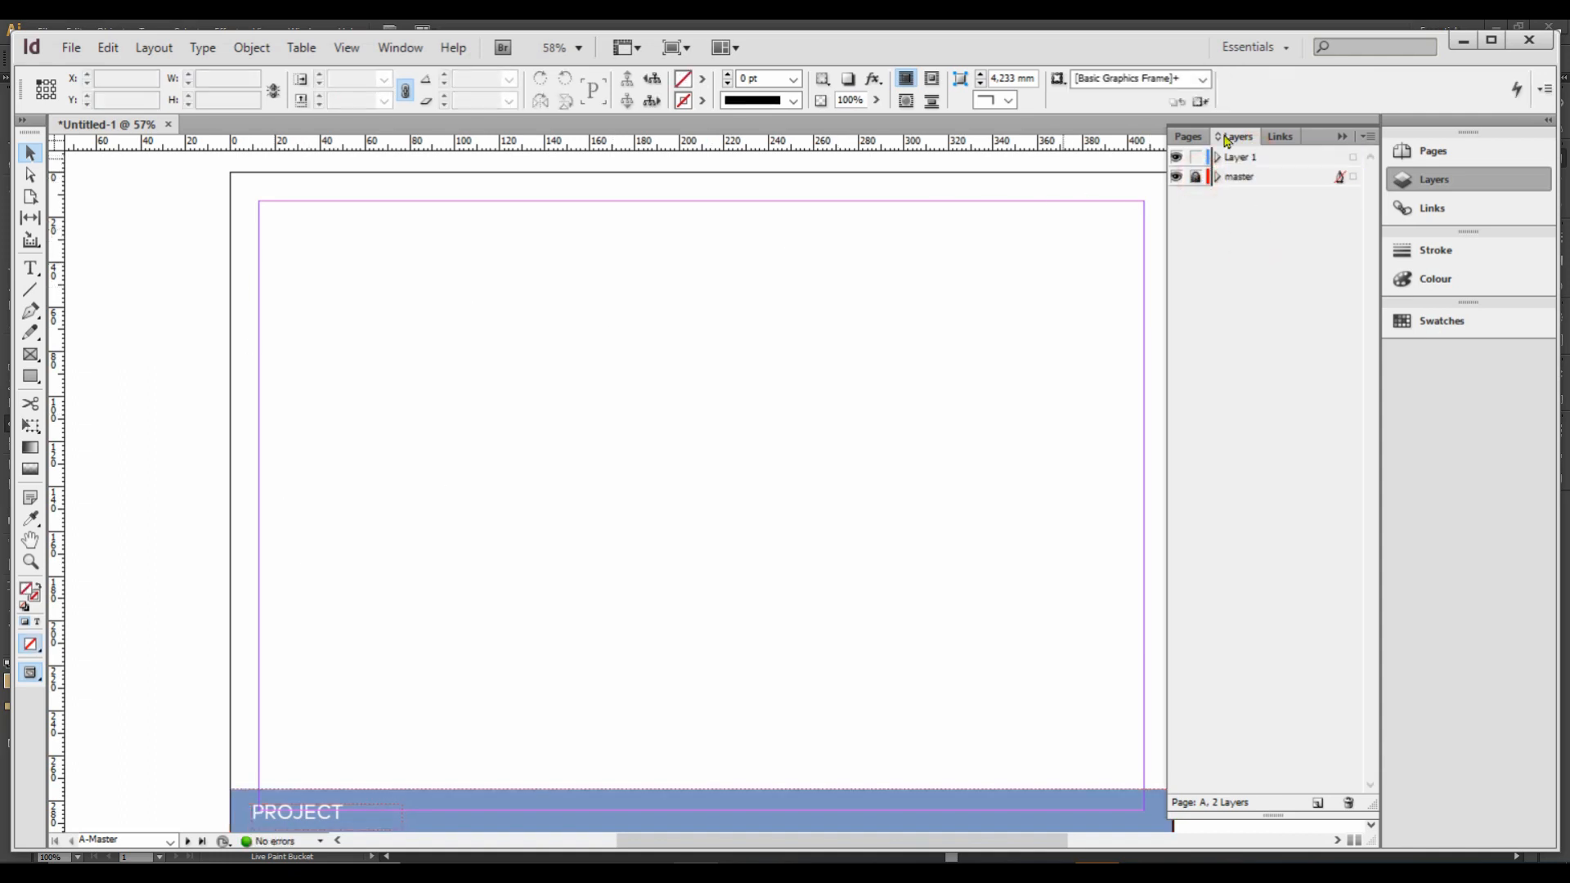
Step: Go to page 2, check the floor plan's layer by selecting the plan, and rename Layer 1 as image
click(1186, 135)
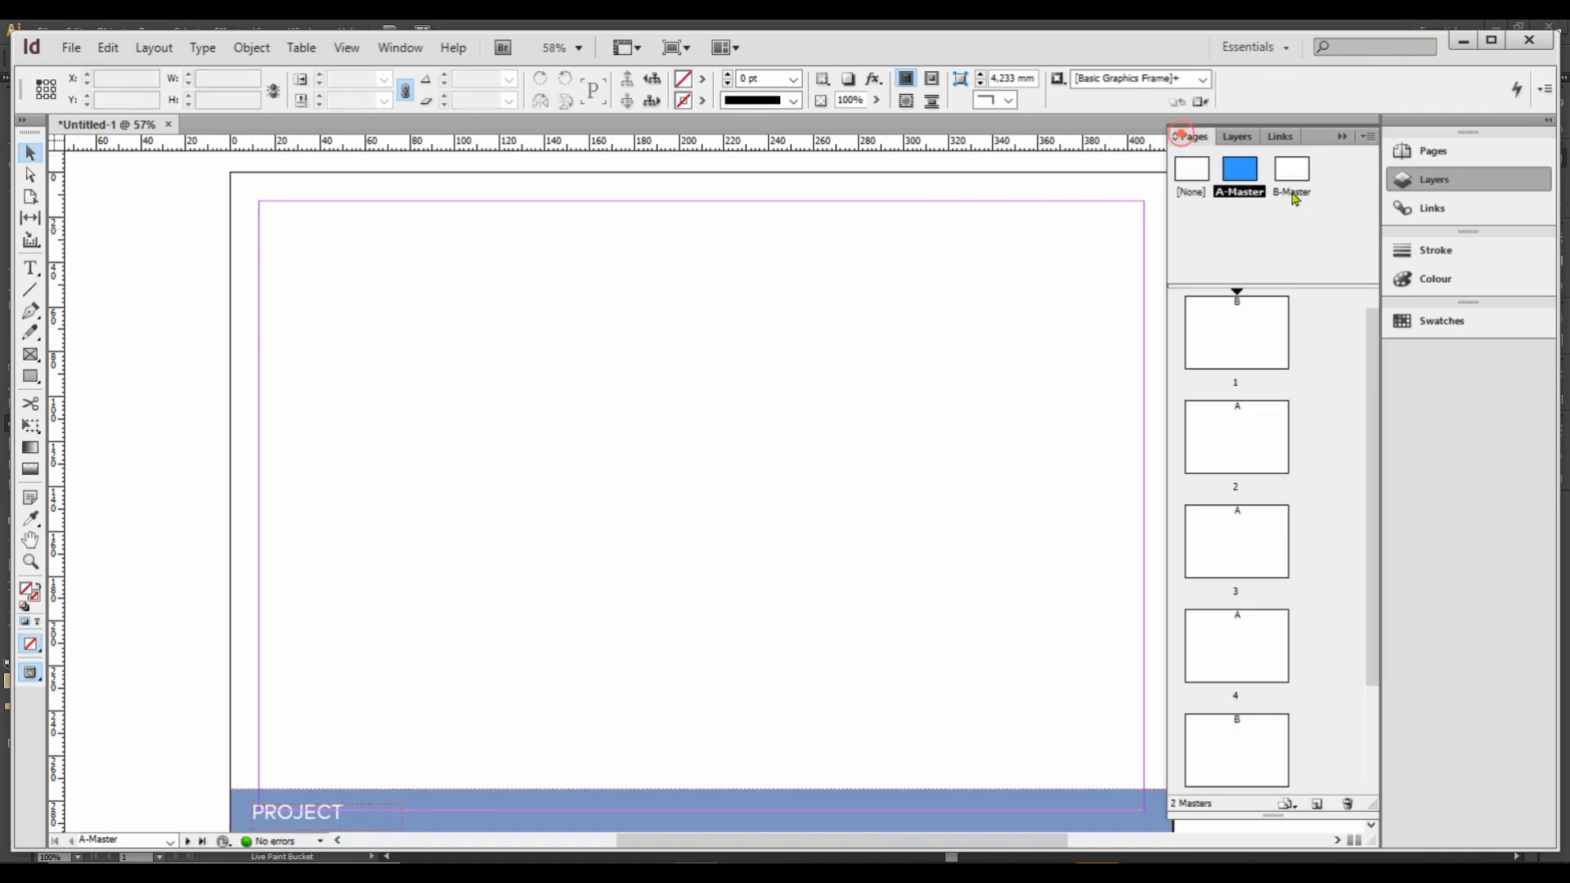
double_click(1280, 440)
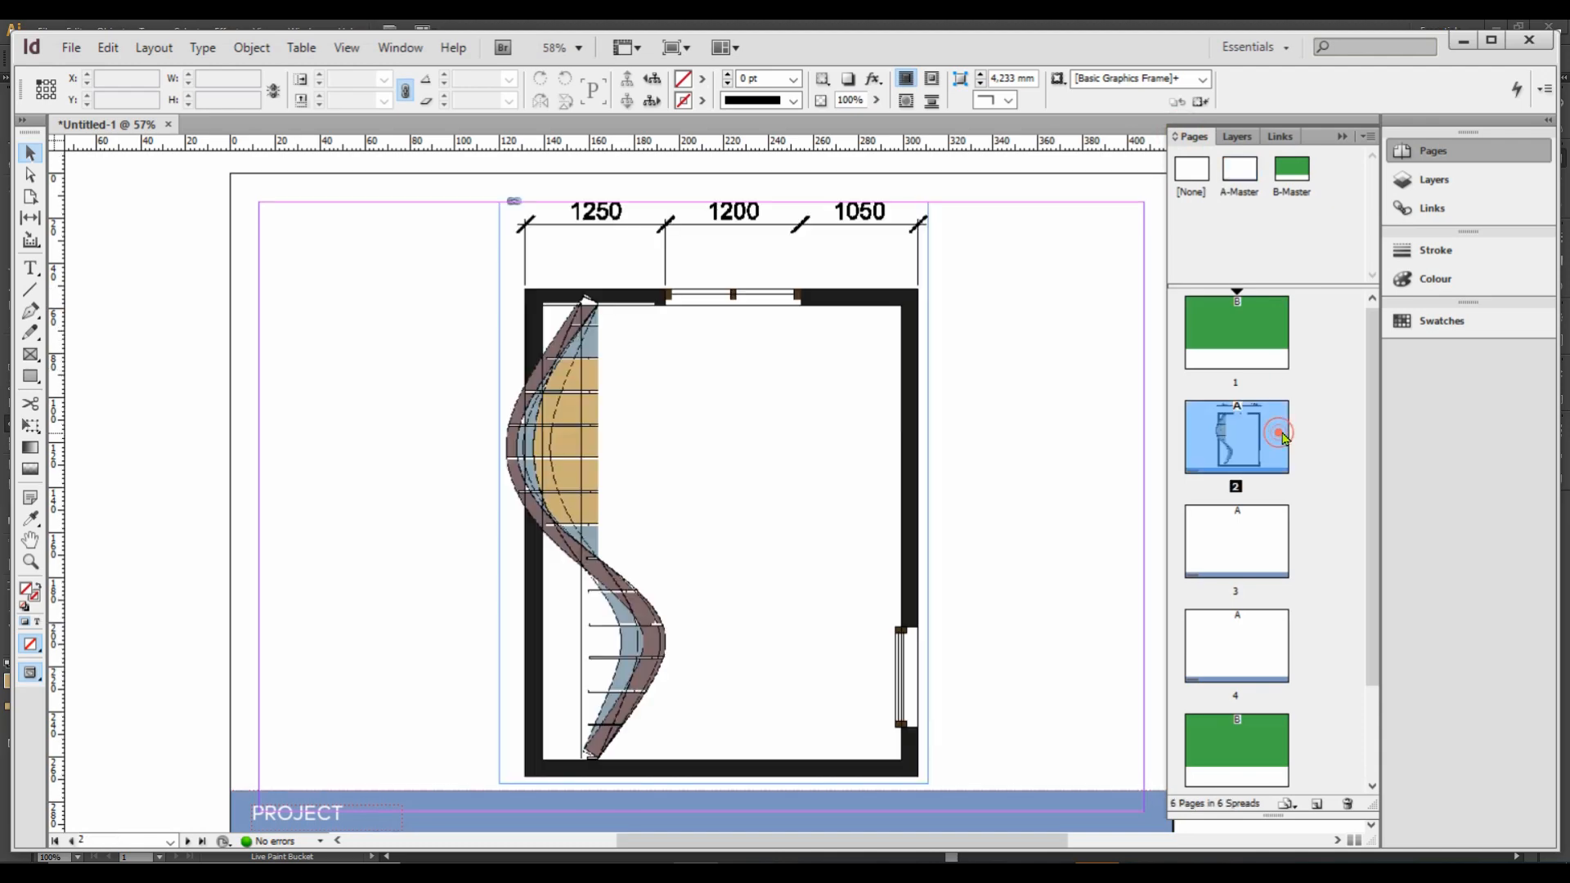
click(1236, 136)
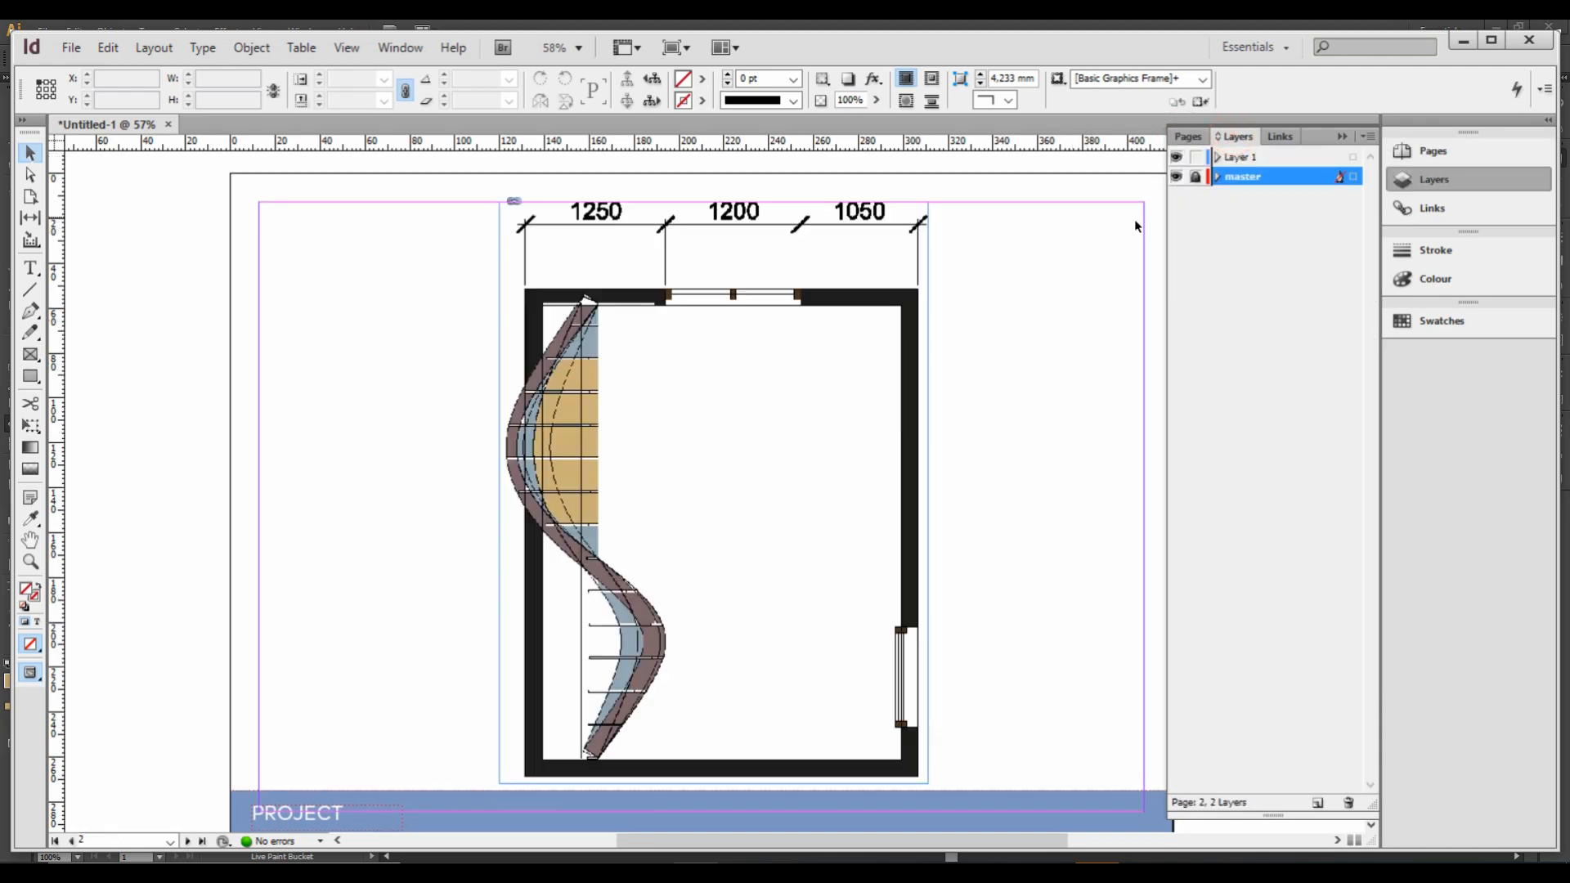
click(828, 297)
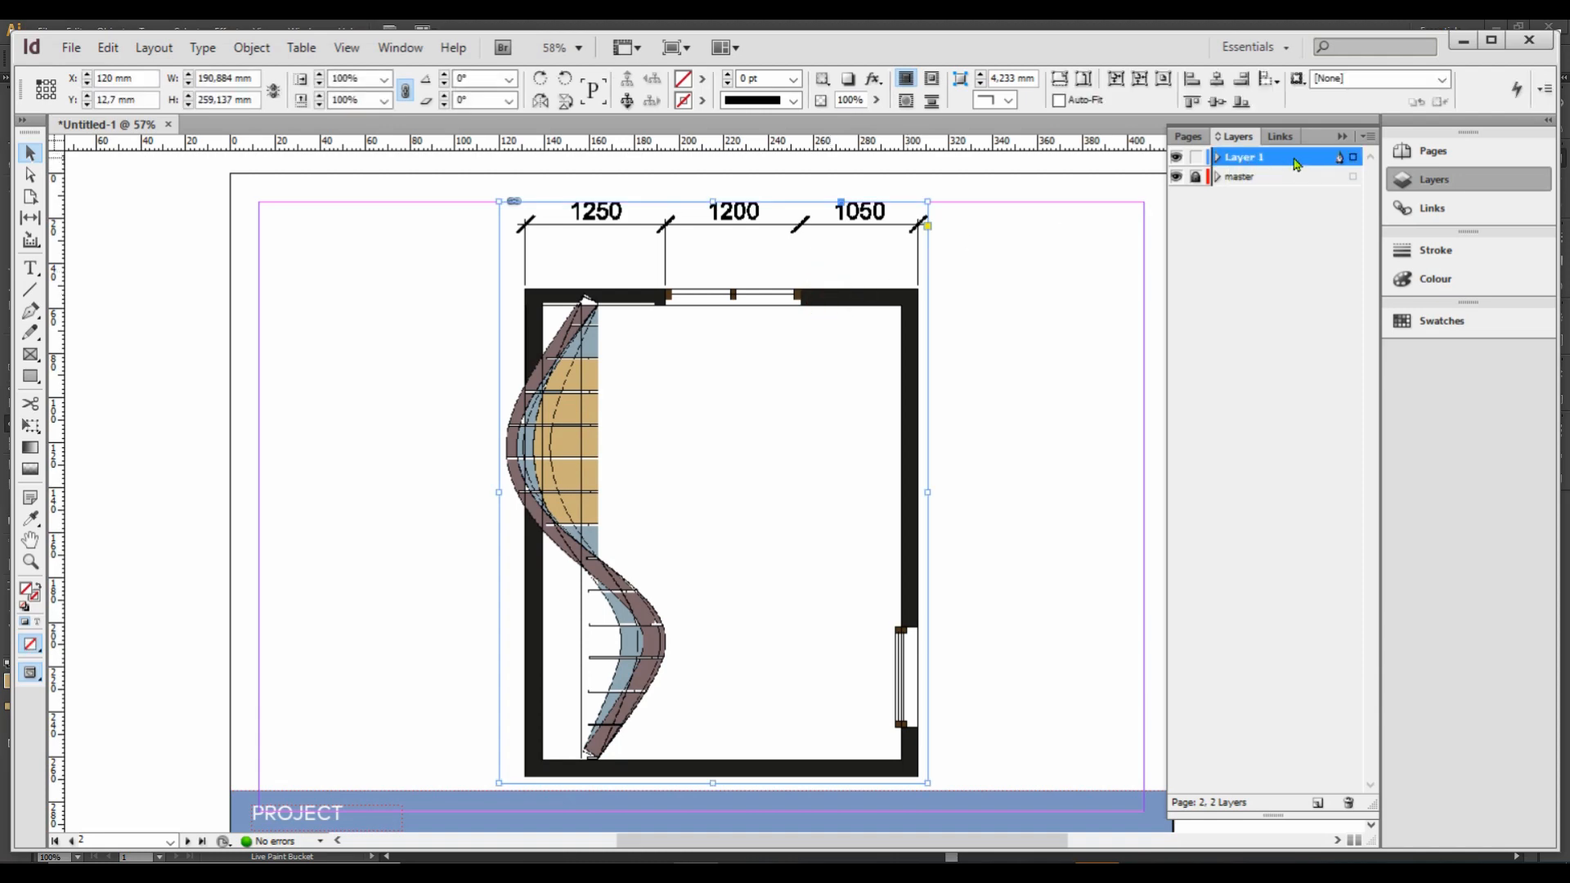
double_click(1258, 159)
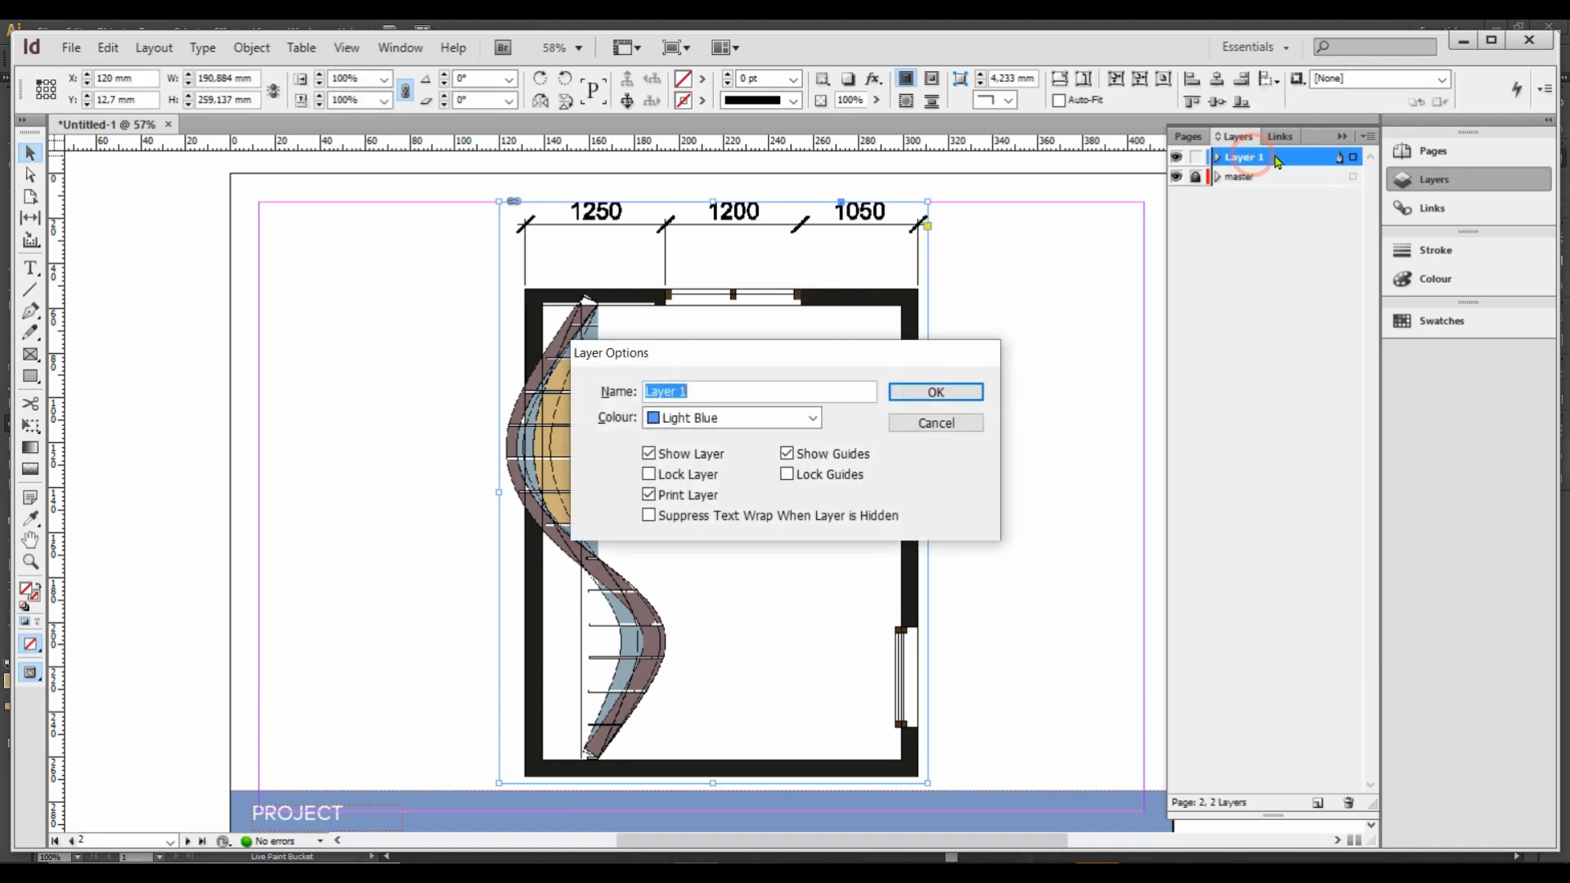
text(image)
key(Return)
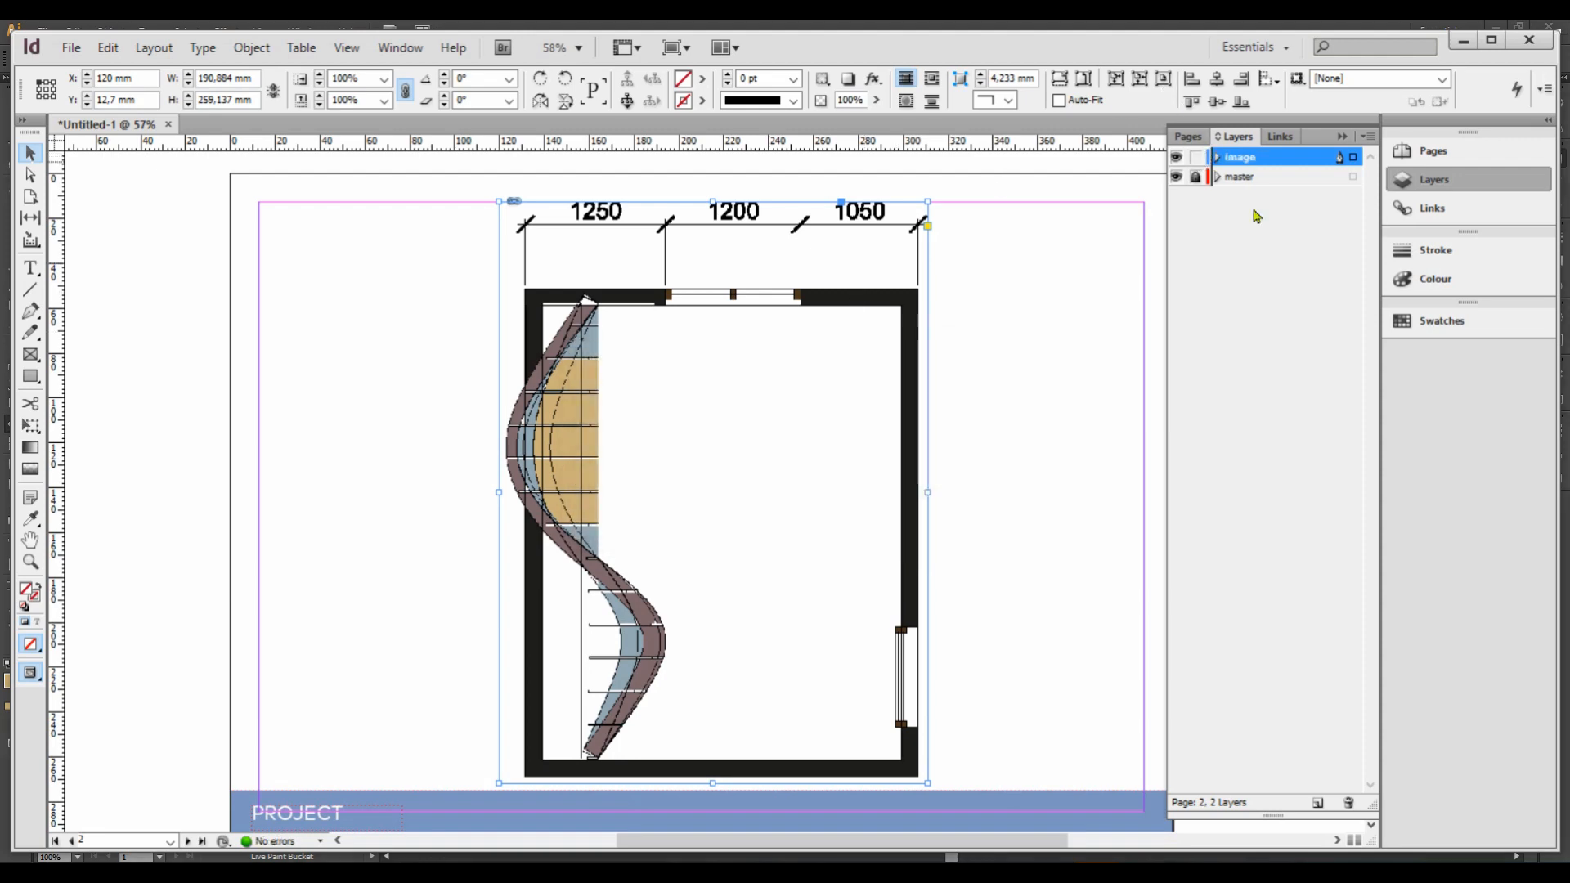
Step: Create a new layer named text above the image layer, and lock the image layer
click(1318, 805)
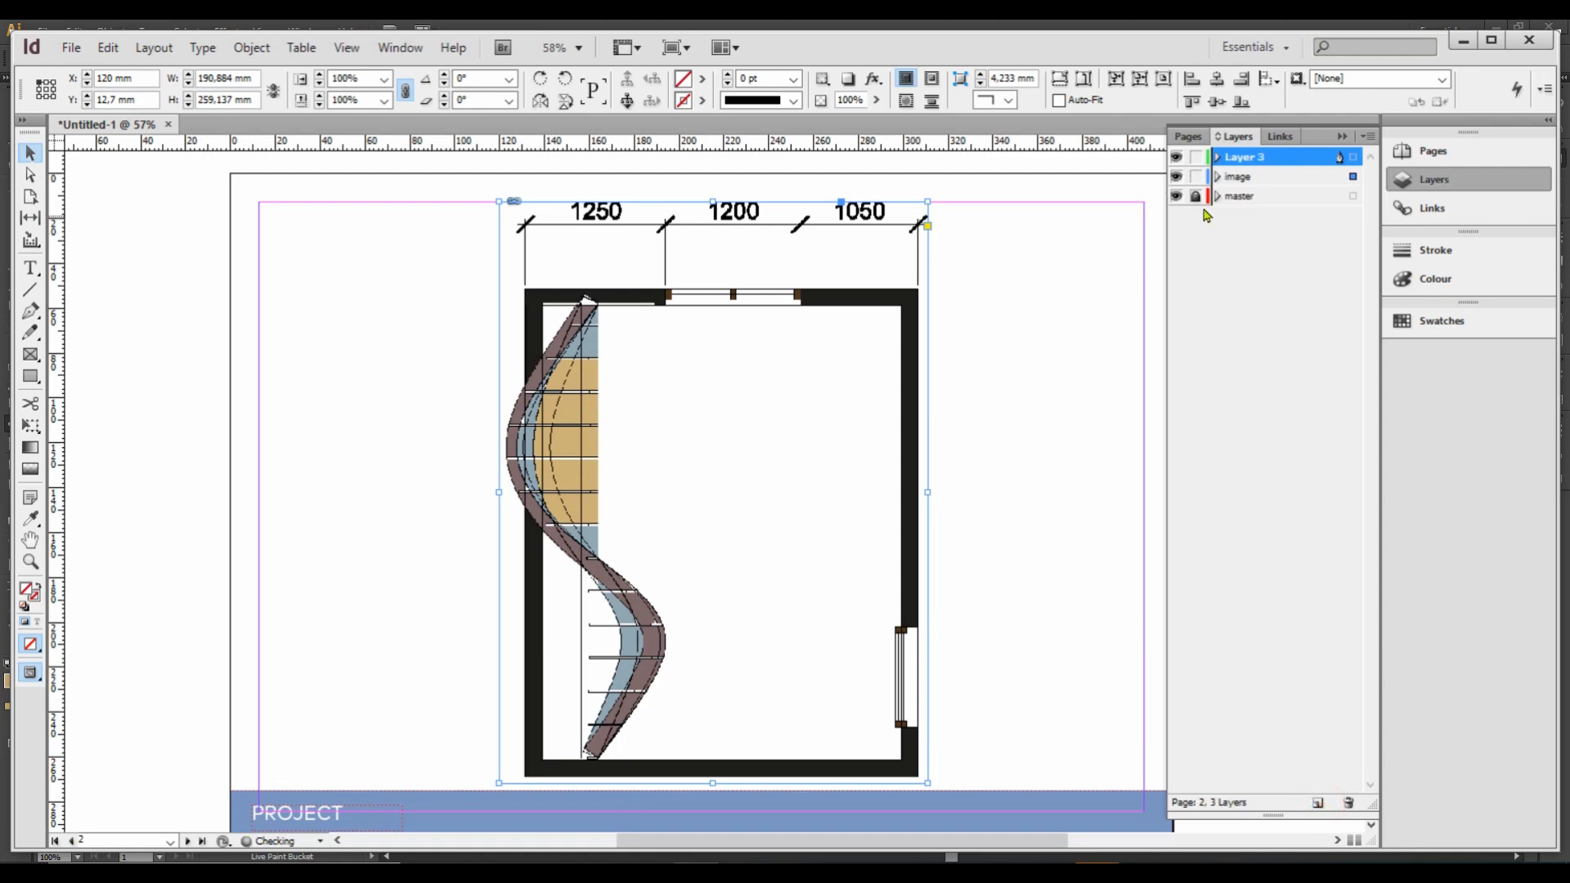
double_click(1248, 158)
text(text)
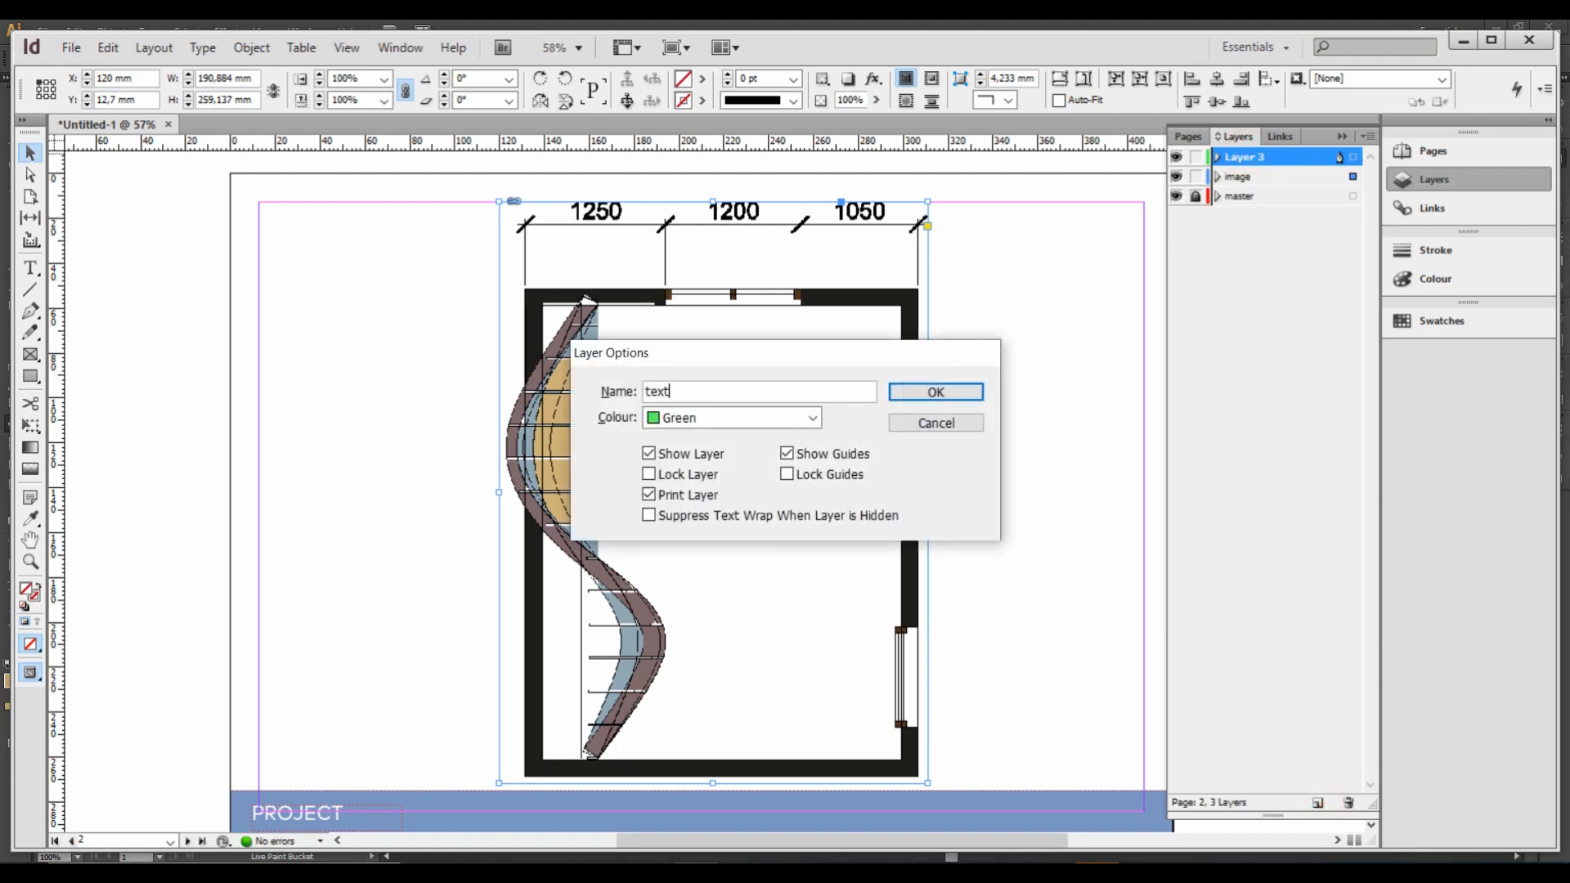
key(Return)
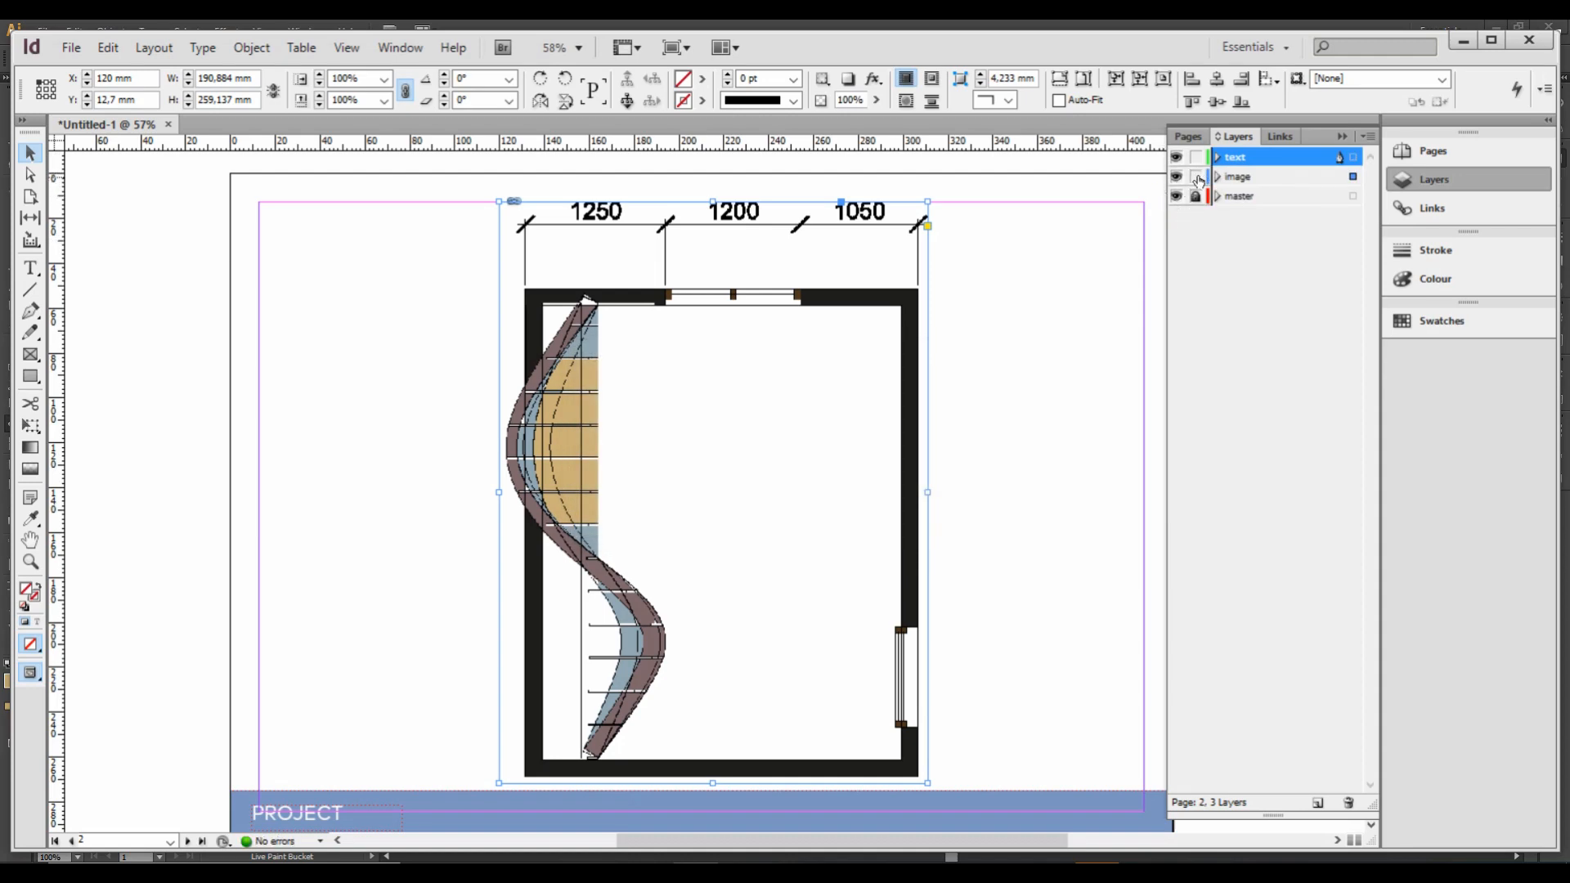
click(1197, 176)
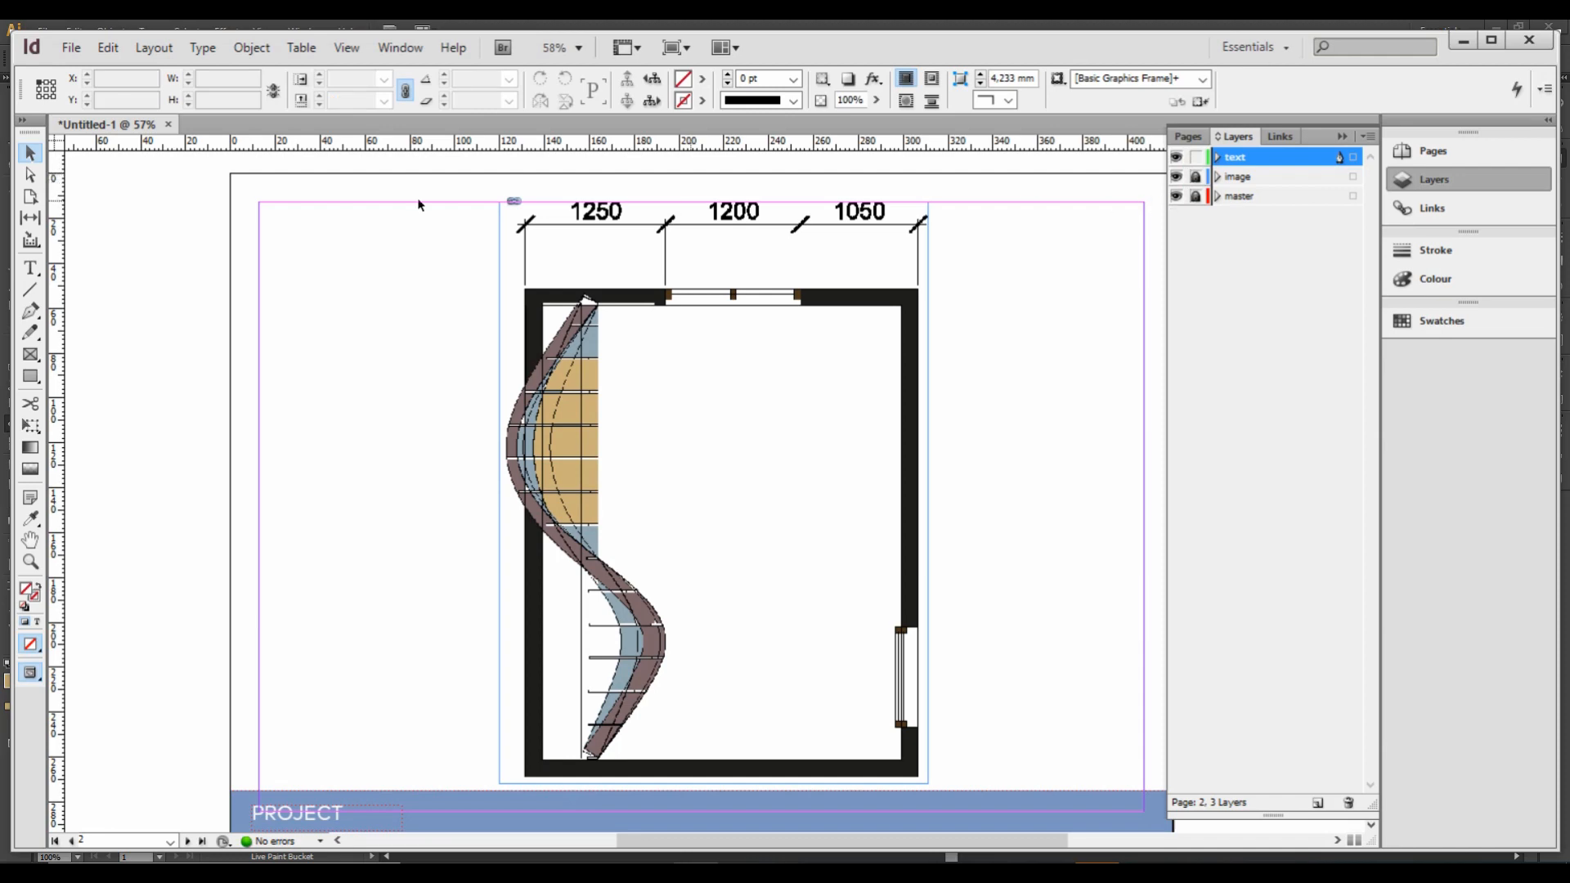
Step: Add a text frame reading "comments" beside the upper left of the floor plan on page 2
click(31, 270)
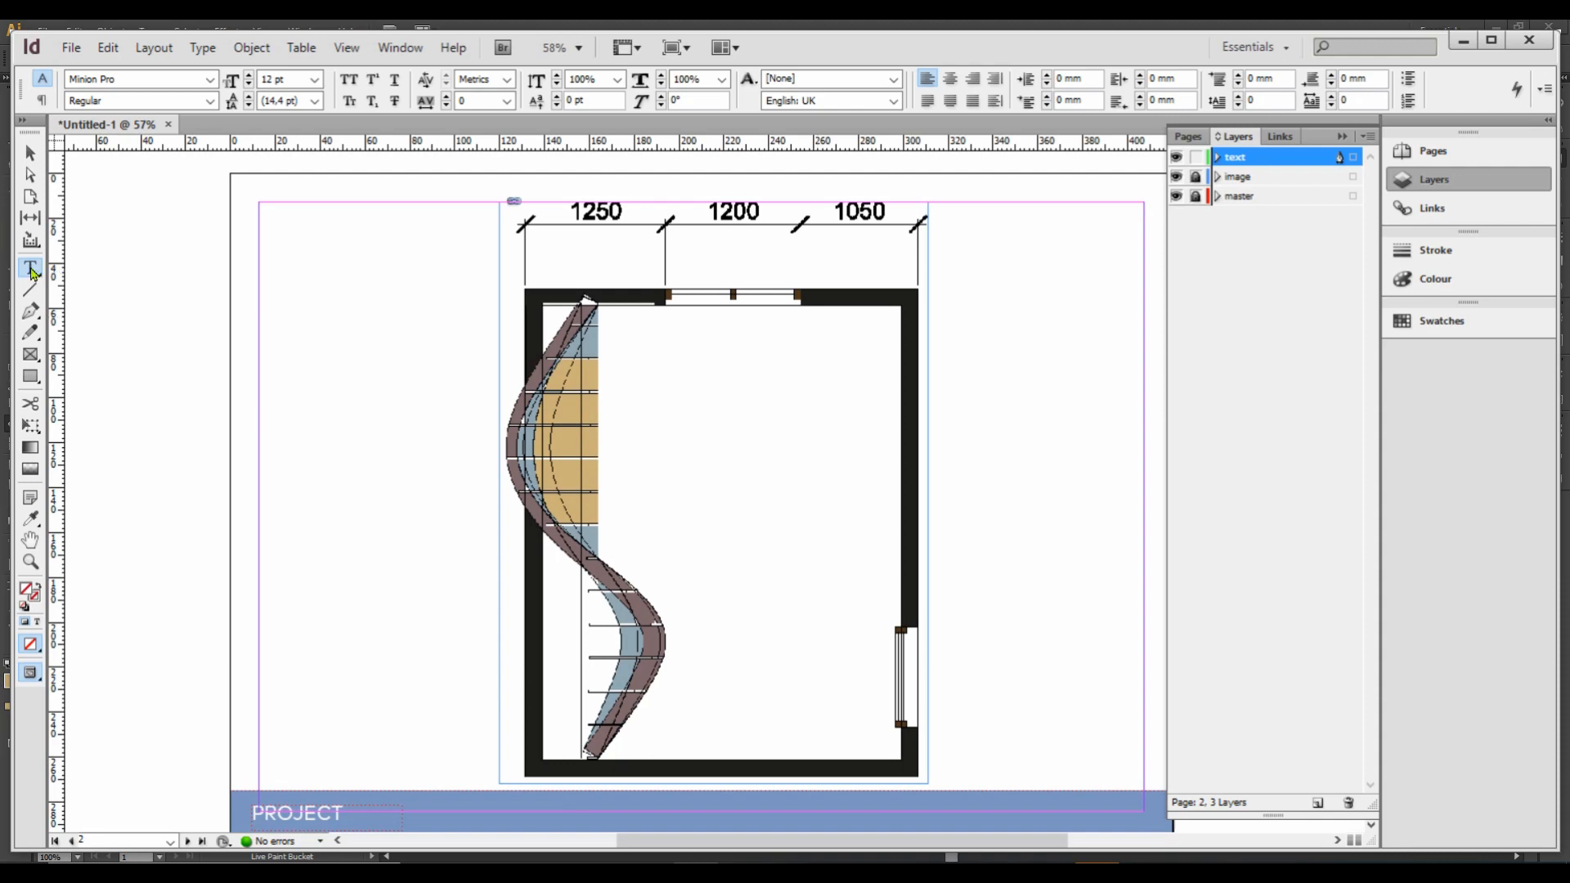
drag(282, 300, 455, 344)
text(comments)
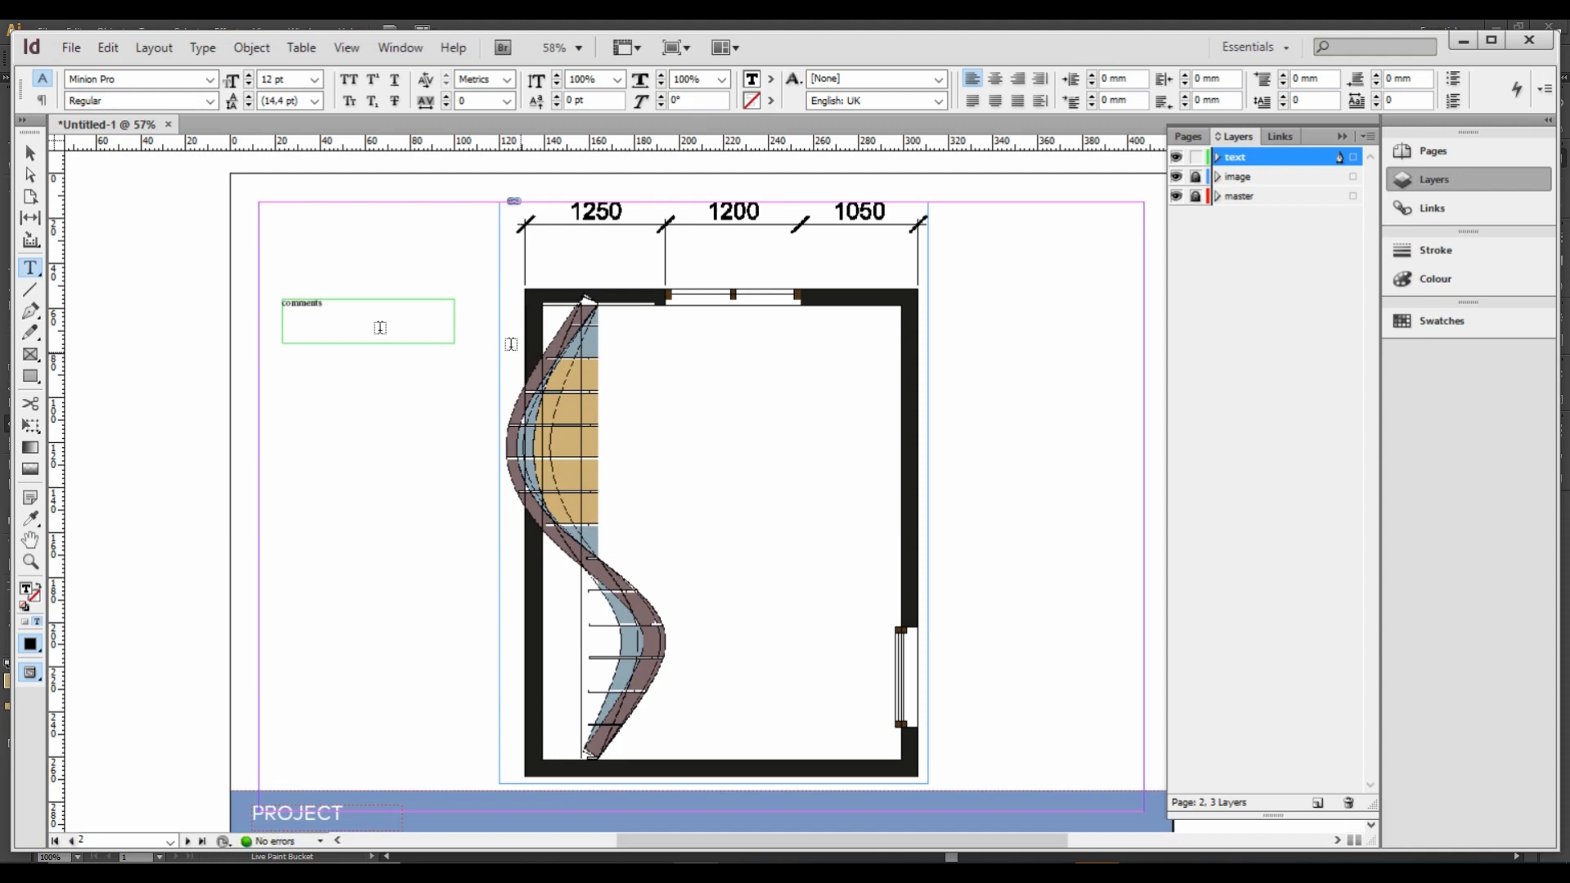
Step: Format the comments text as 18 pt Mark OT
drag(343, 314, 253, 301)
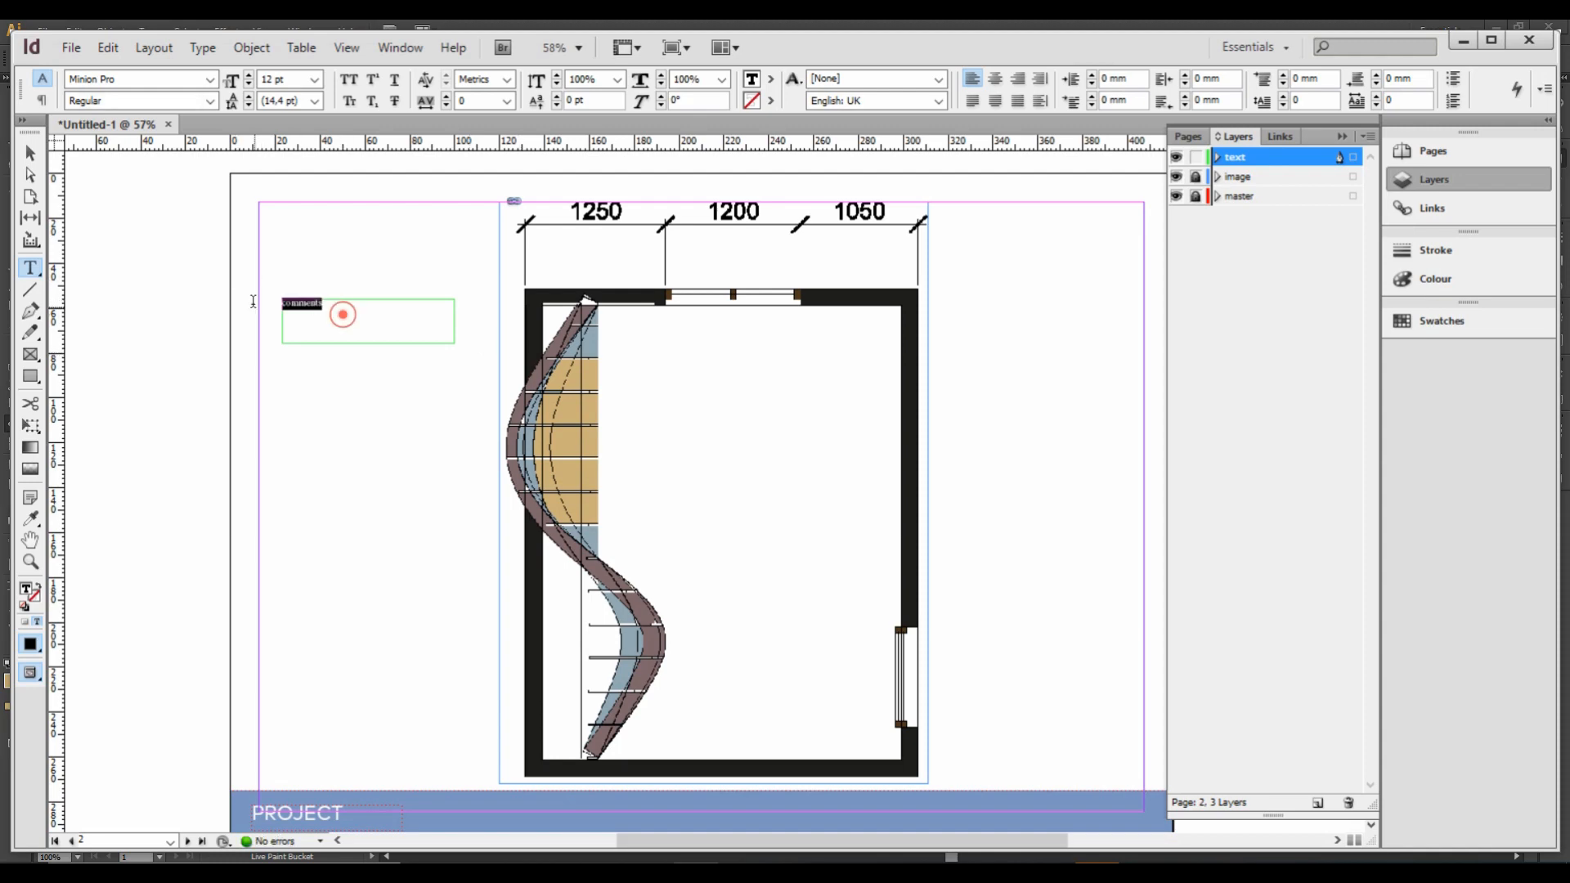
click(314, 78)
click(293, 220)
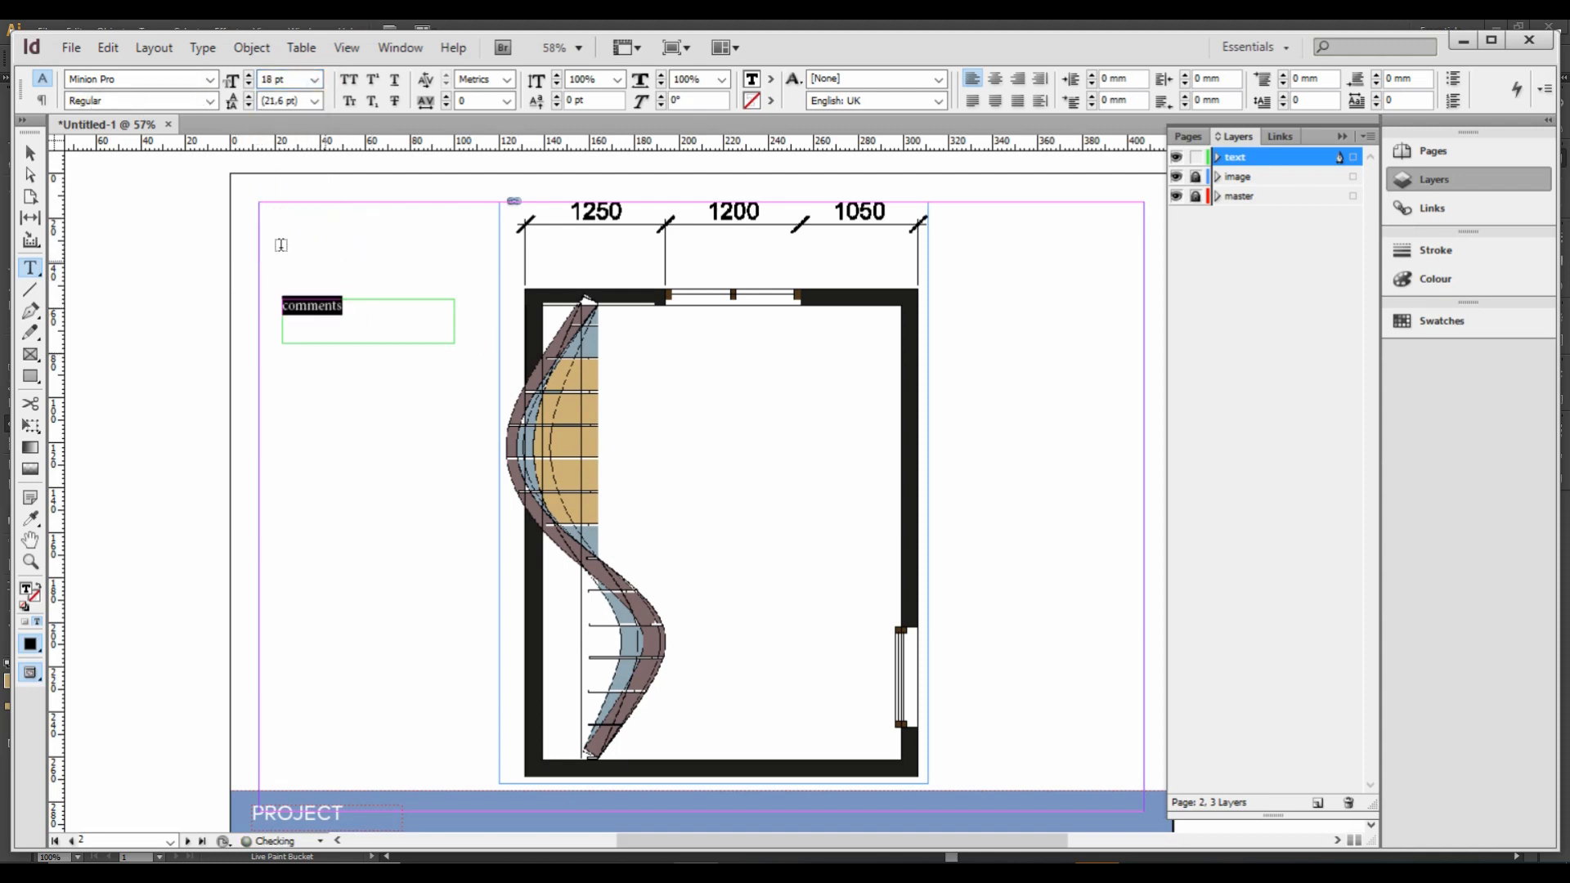
click(210, 79)
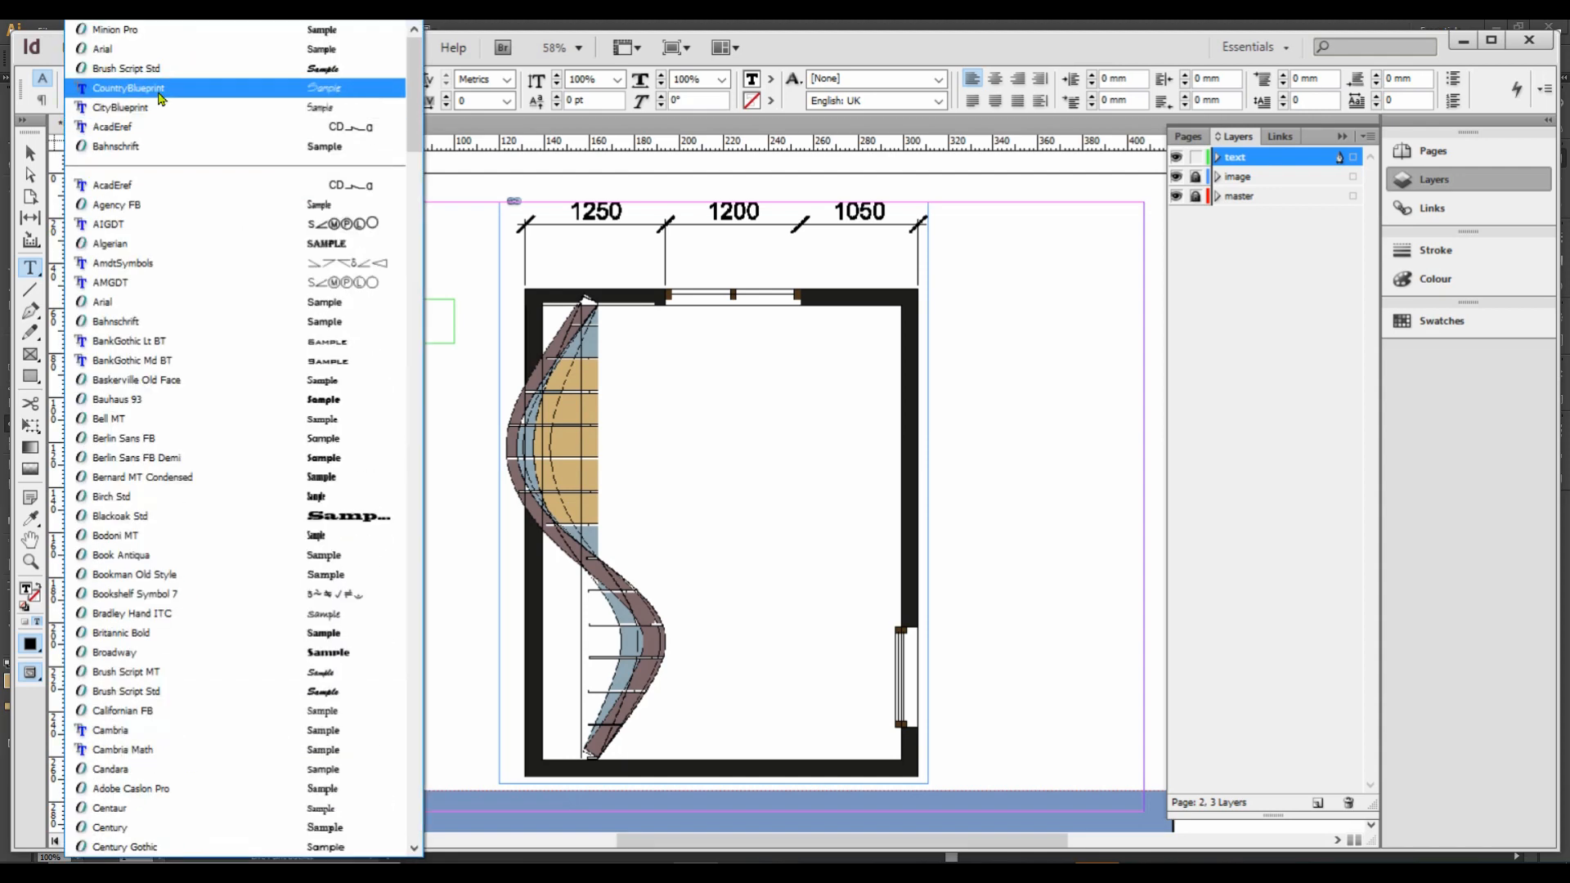
scroll(161, 99, up, 1)
click(146, 39)
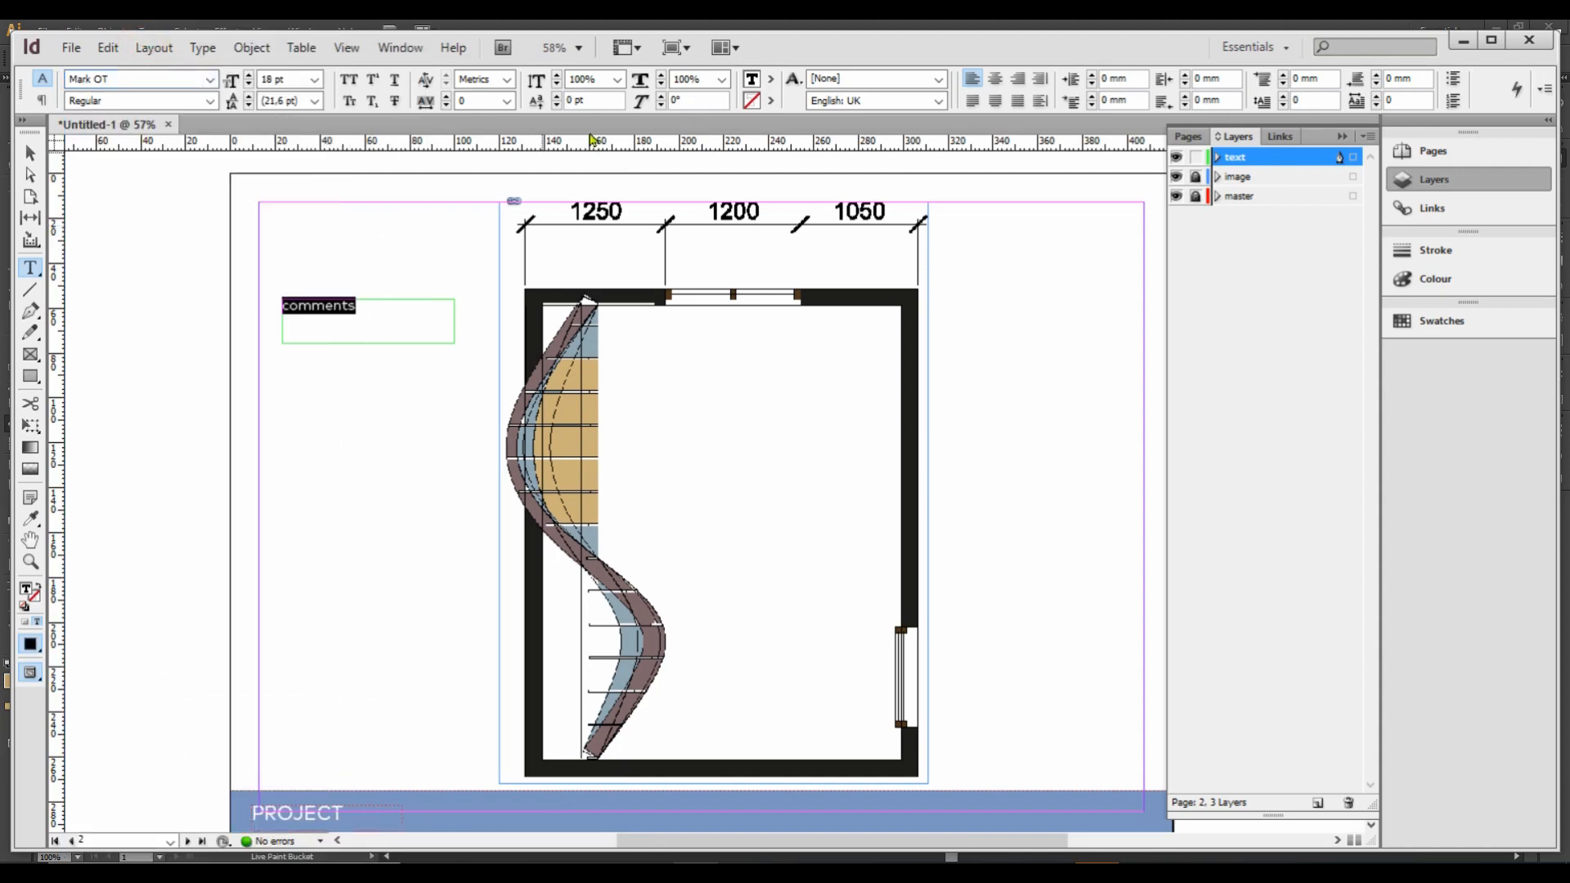
Step: Reselect the comments text, try centre alignment, and align it to the right of its frame
click(31, 154)
click(311, 444)
click(351, 307)
triple_click(353, 306)
click(995, 79)
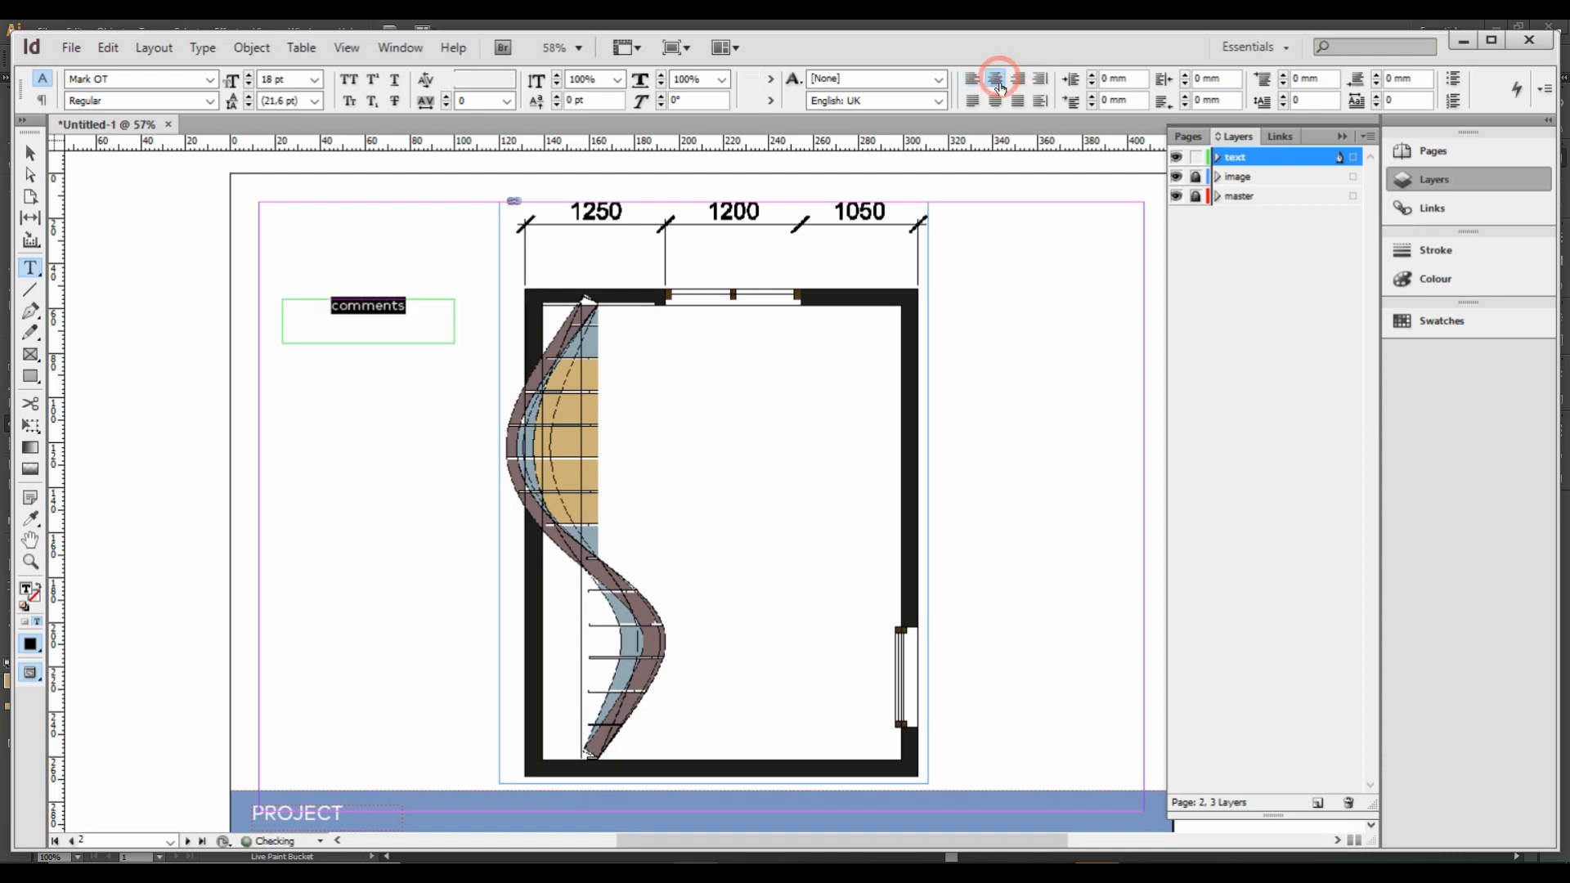
click(1018, 79)
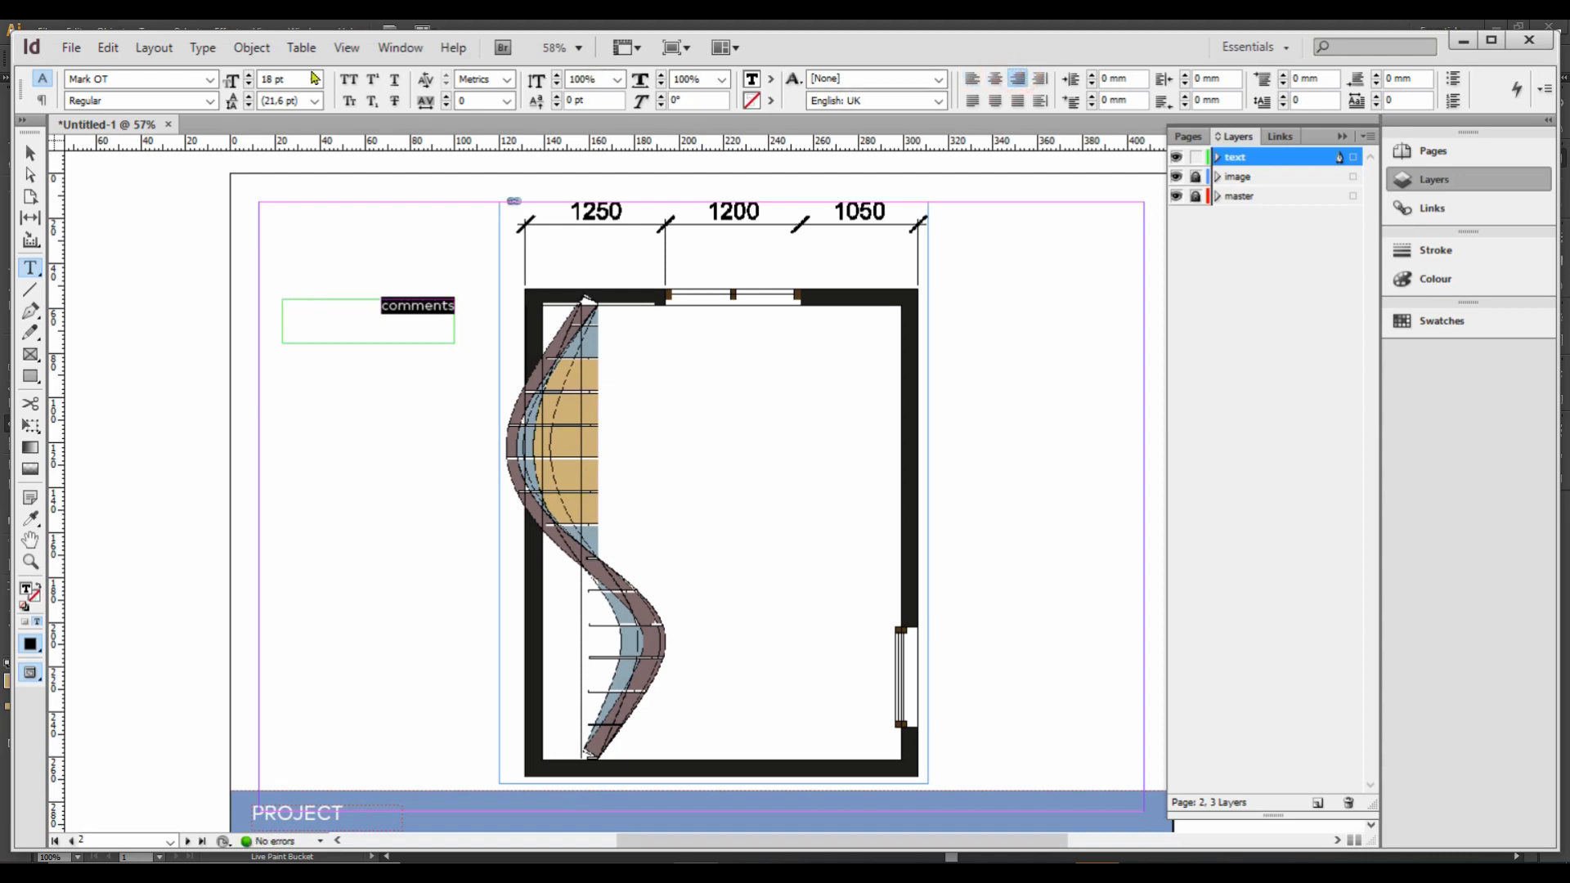
Step: Try out all caps on the comments text and leave text editing
click(347, 79)
click(347, 79)
click(346, 79)
click(347, 79)
click(30, 152)
click(354, 231)
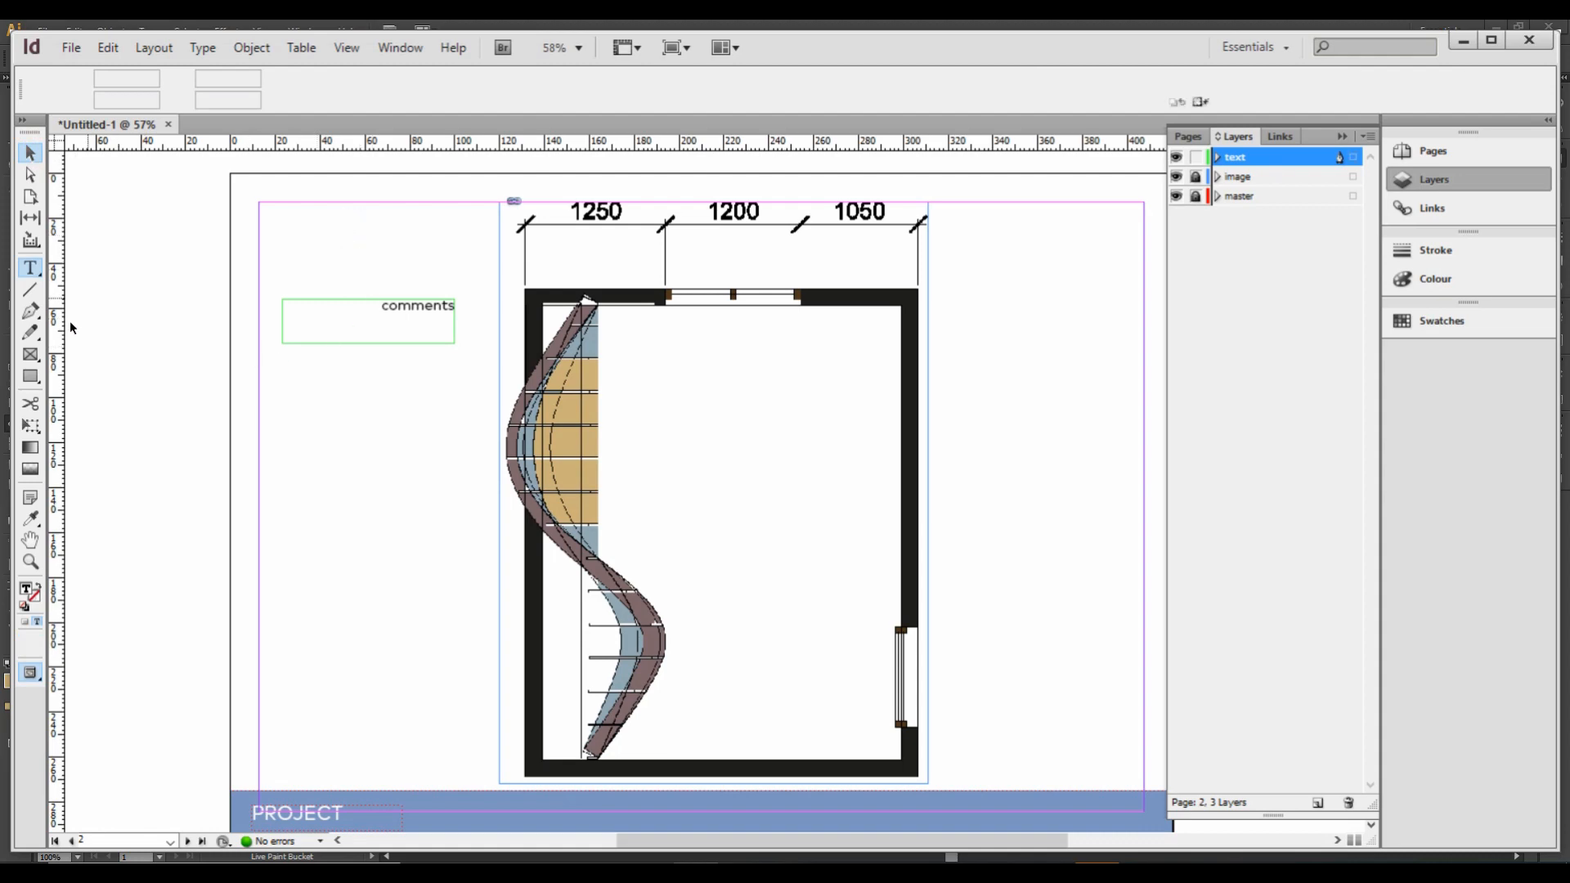
Step: Draw a horizontal line about 94 mm long below the comments frame towards the floor plan, with a 2 pt stroke
click(29, 292)
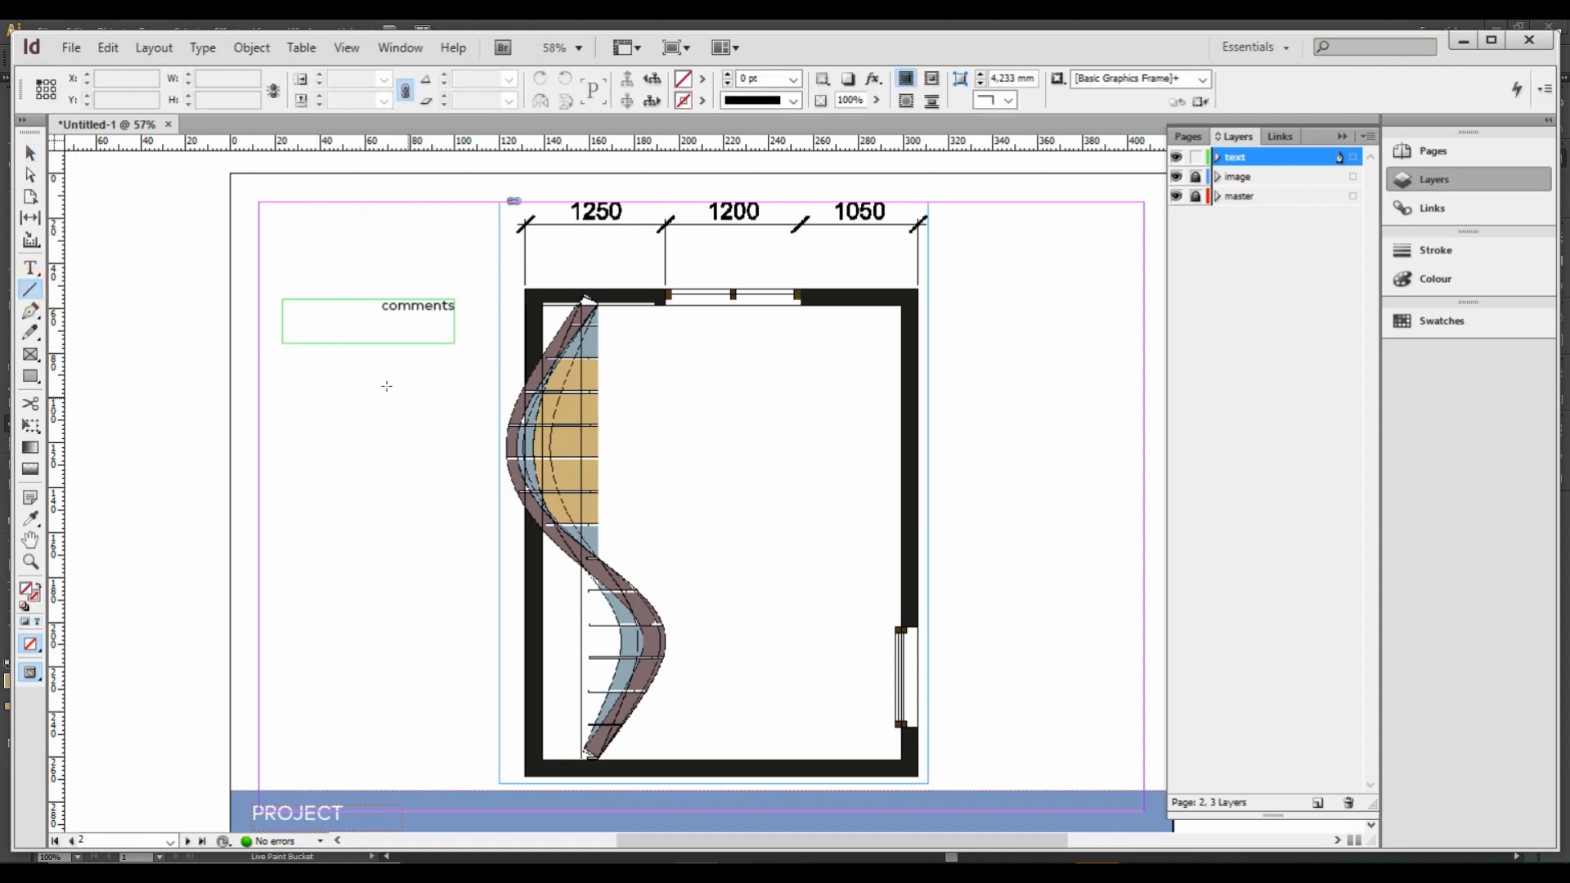
drag(302, 365, 512, 382)
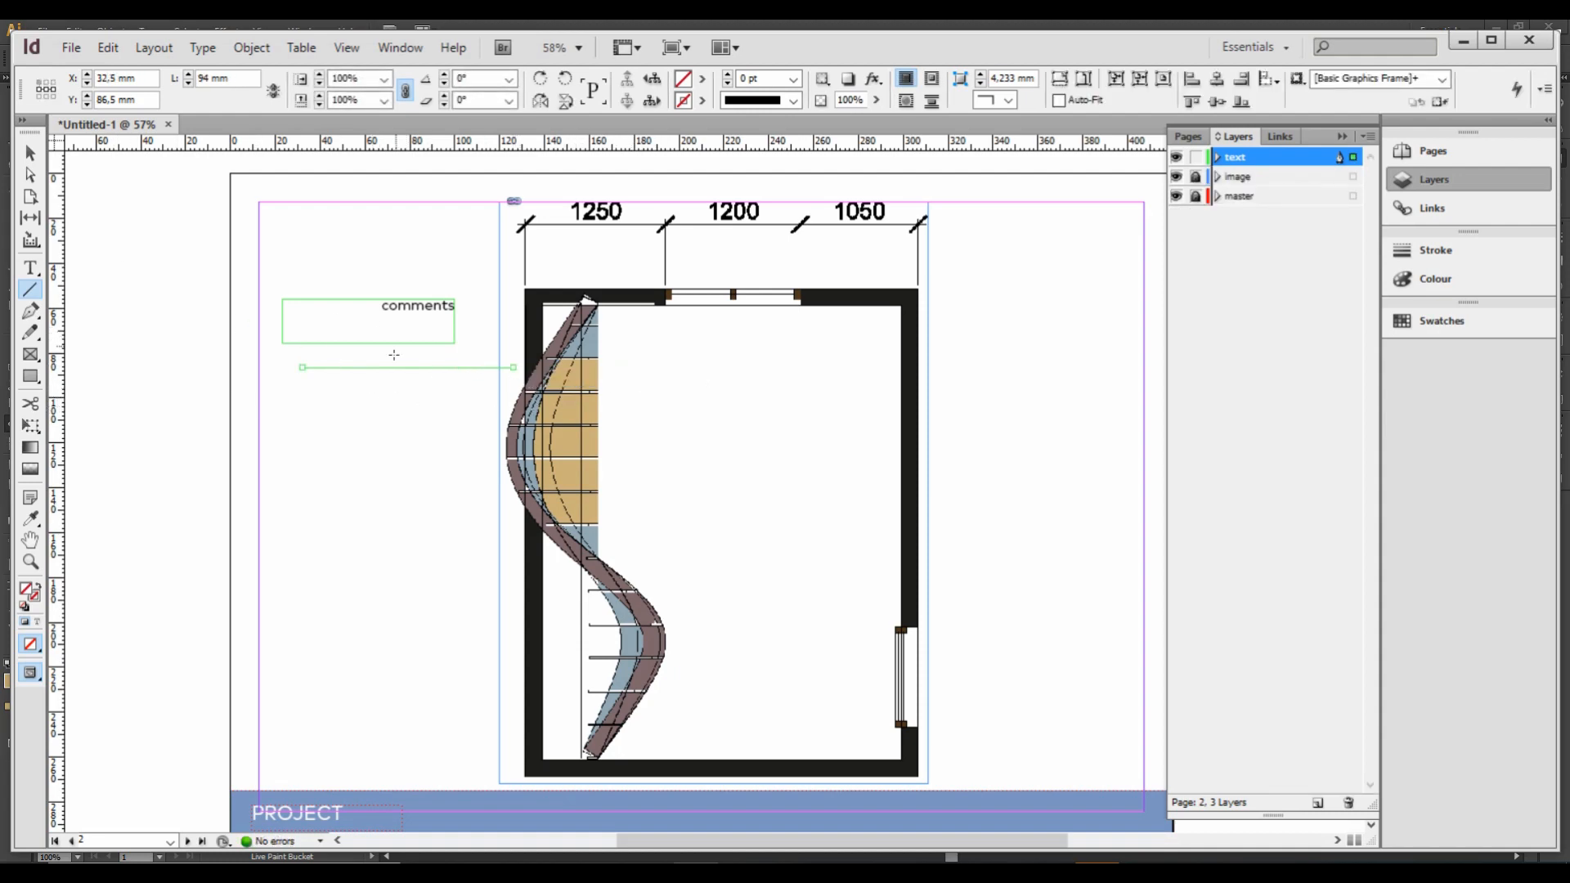
click(727, 74)
click(727, 74)
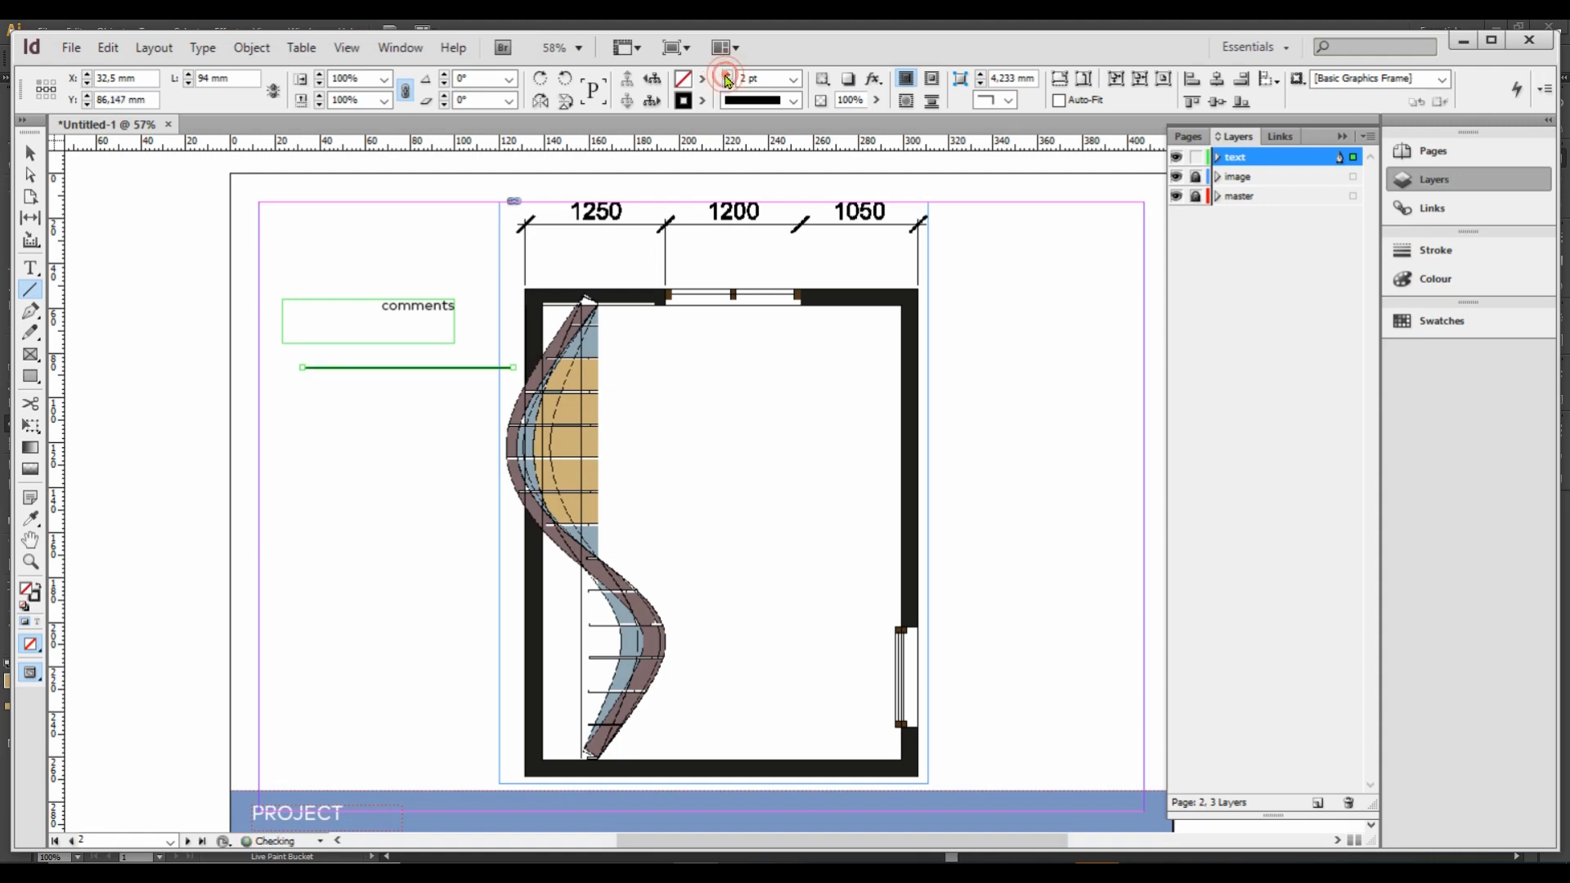
Step: Change the line's stroke type to Dashed with a dash length of 5 pt
click(796, 102)
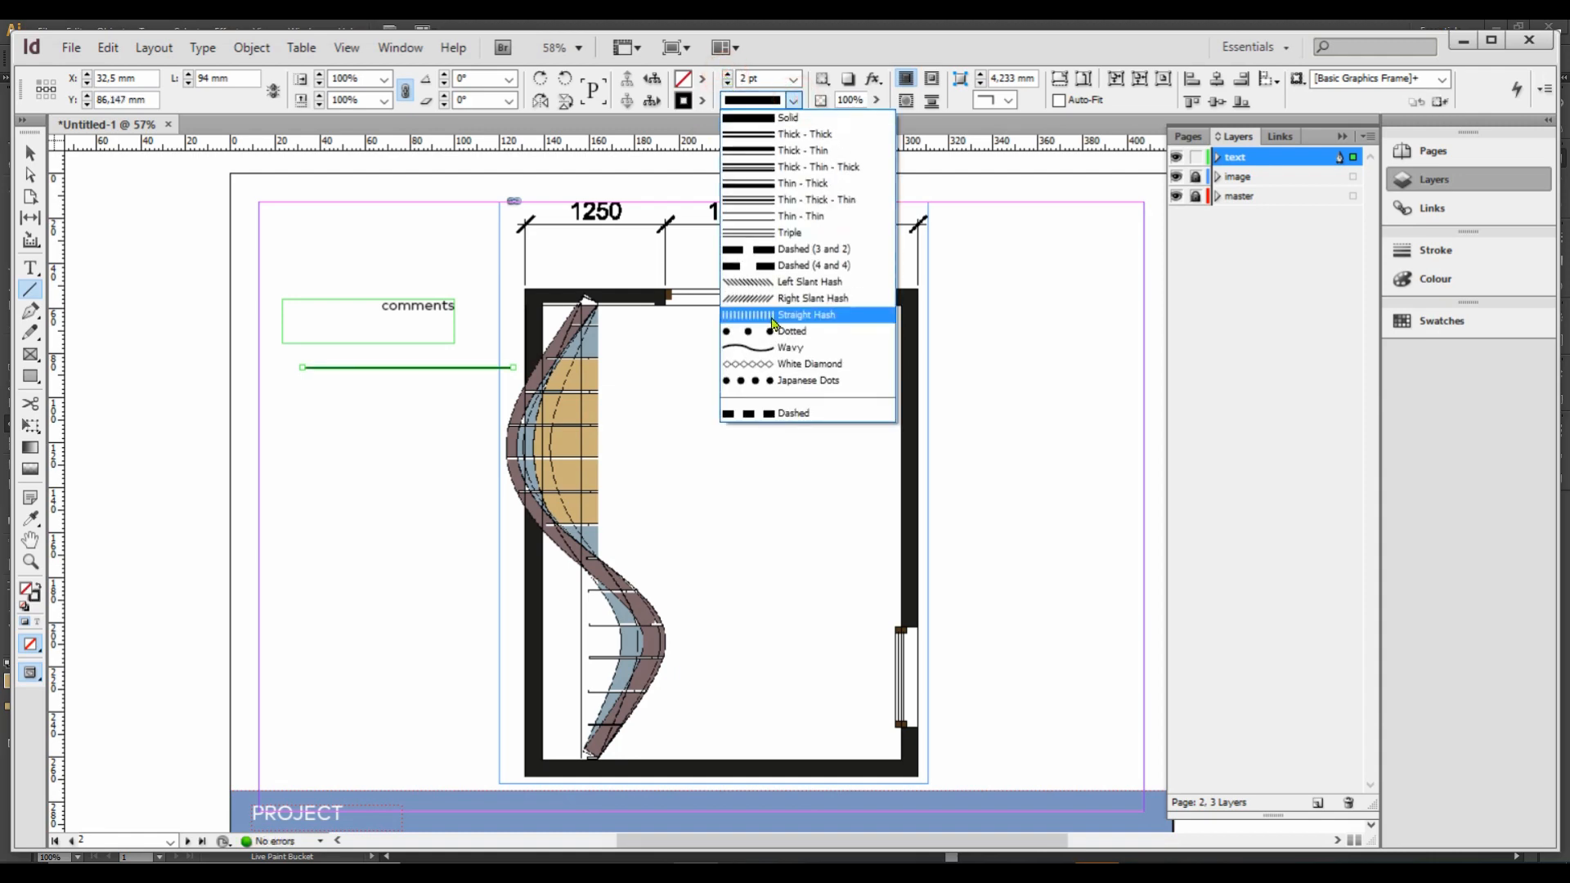
click(751, 413)
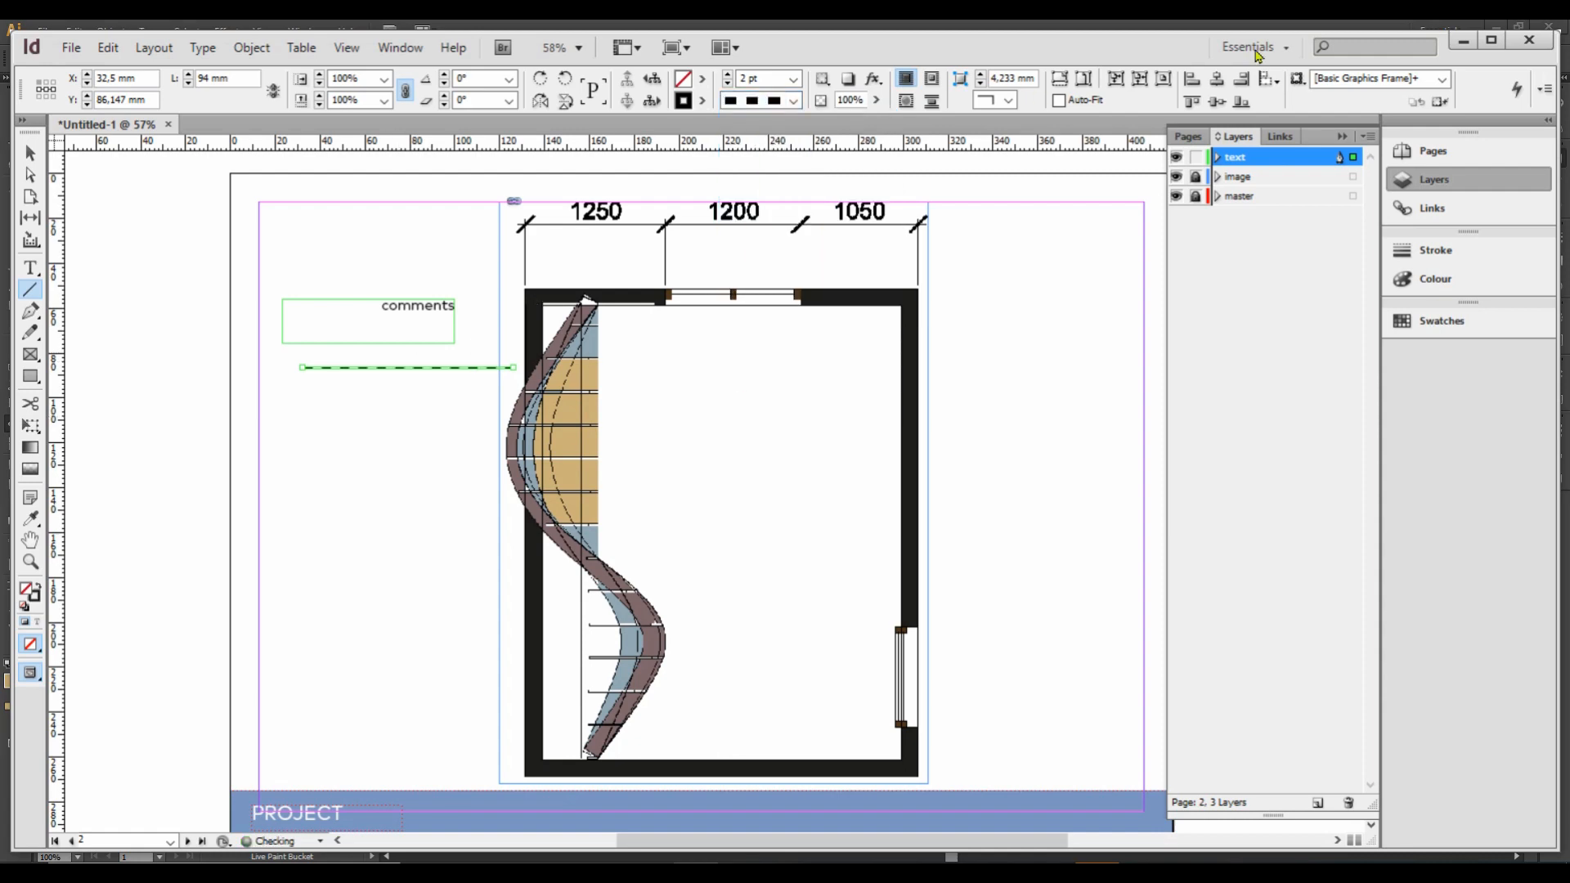
click(1424, 252)
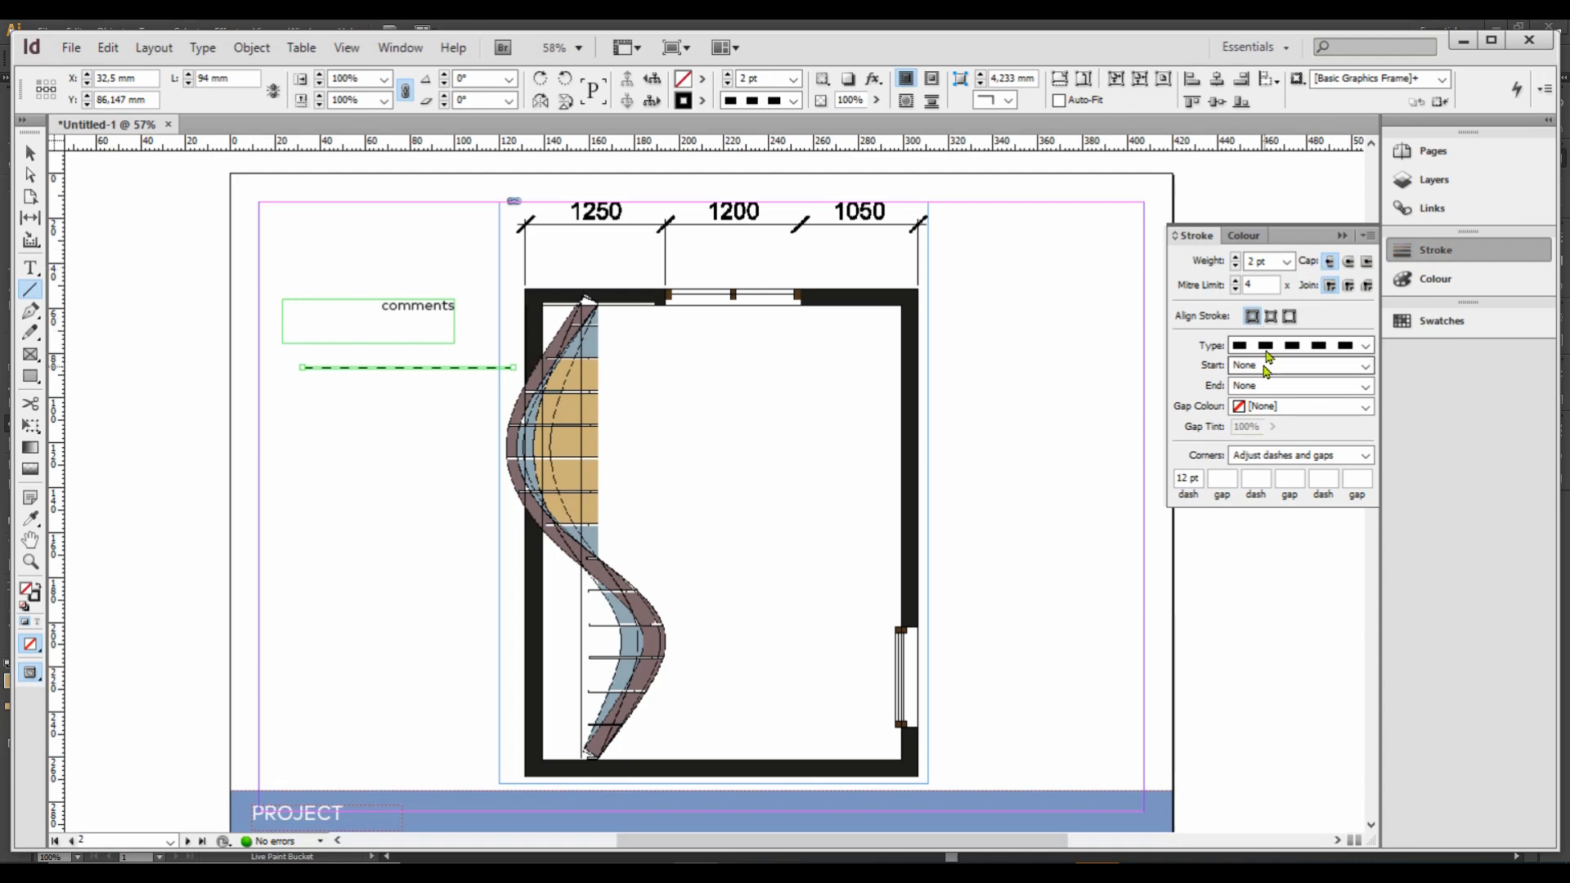
drag(1189, 474, 1139, 472)
text(5)
key(Return)
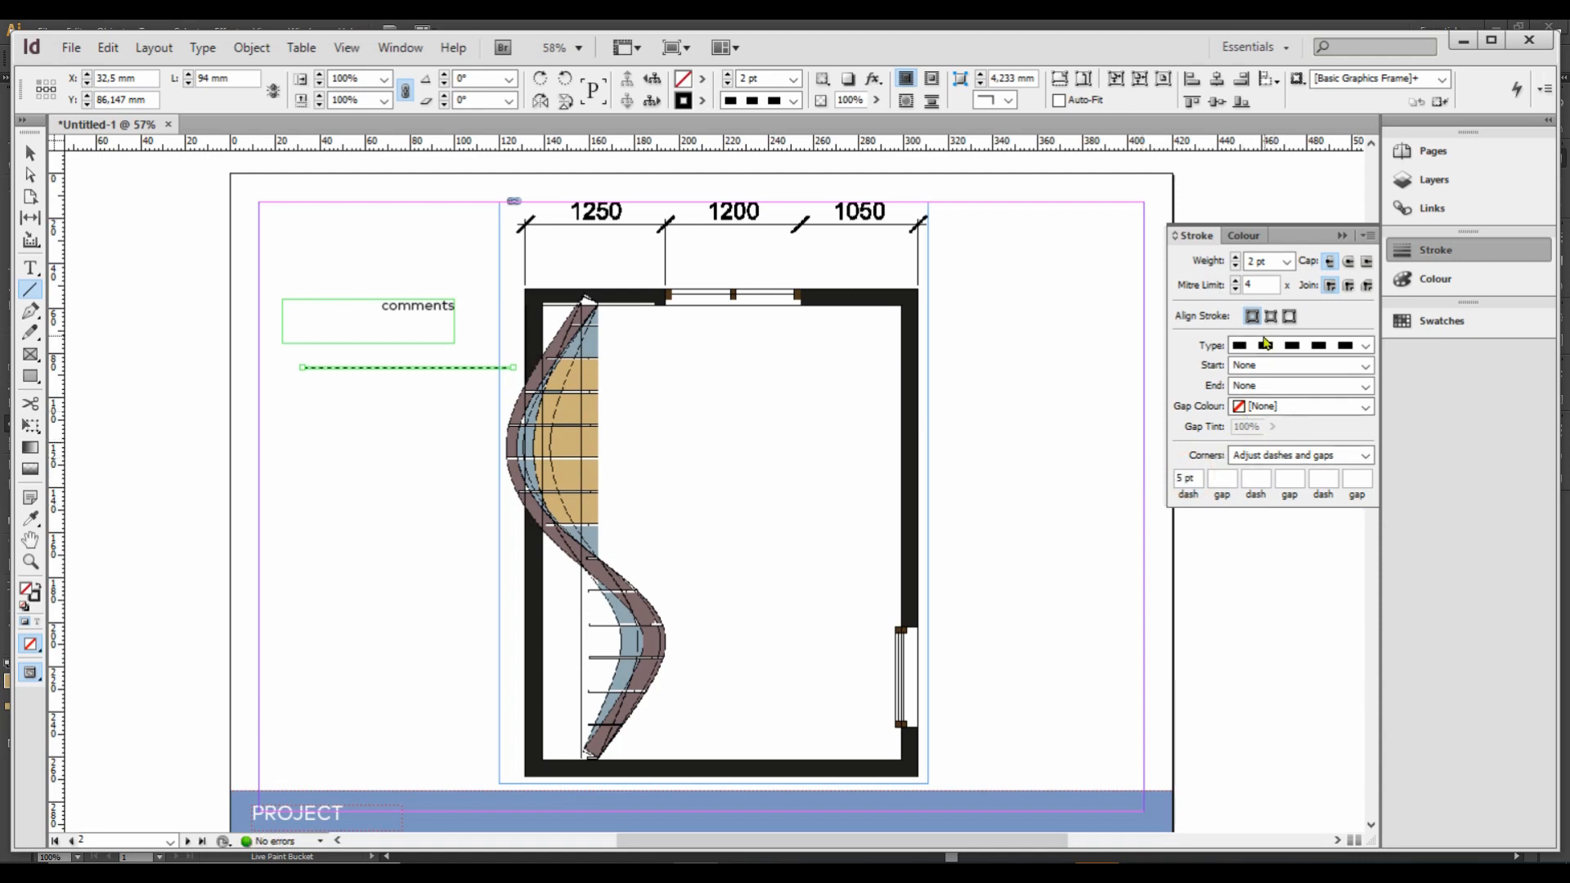
Step: Give the dashed line a Square start and a CircleSolid end
click(1365, 365)
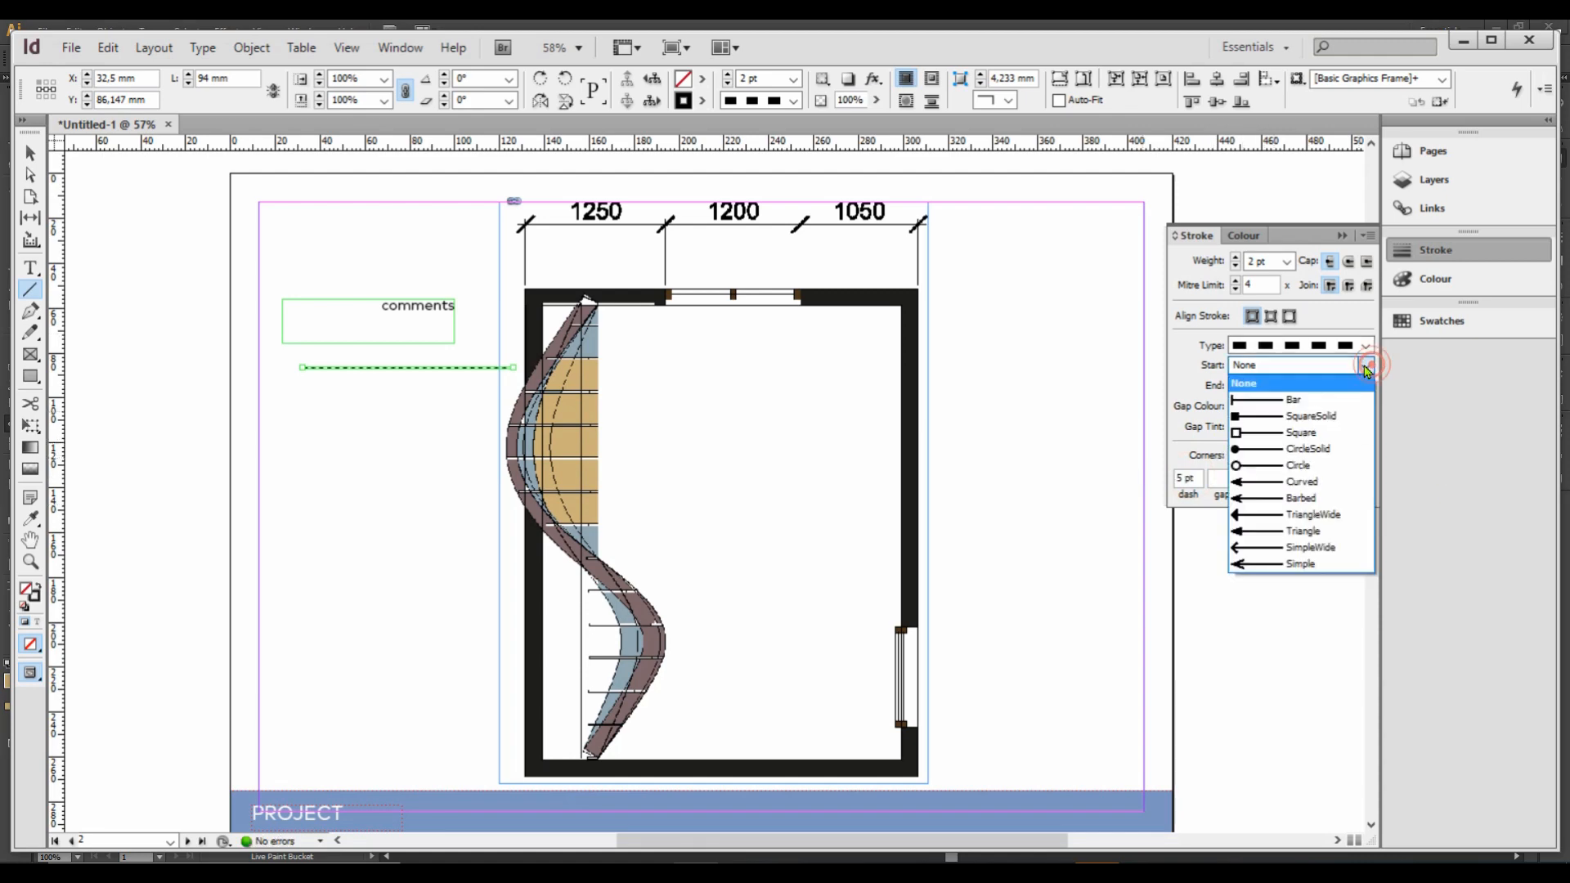
click(1281, 484)
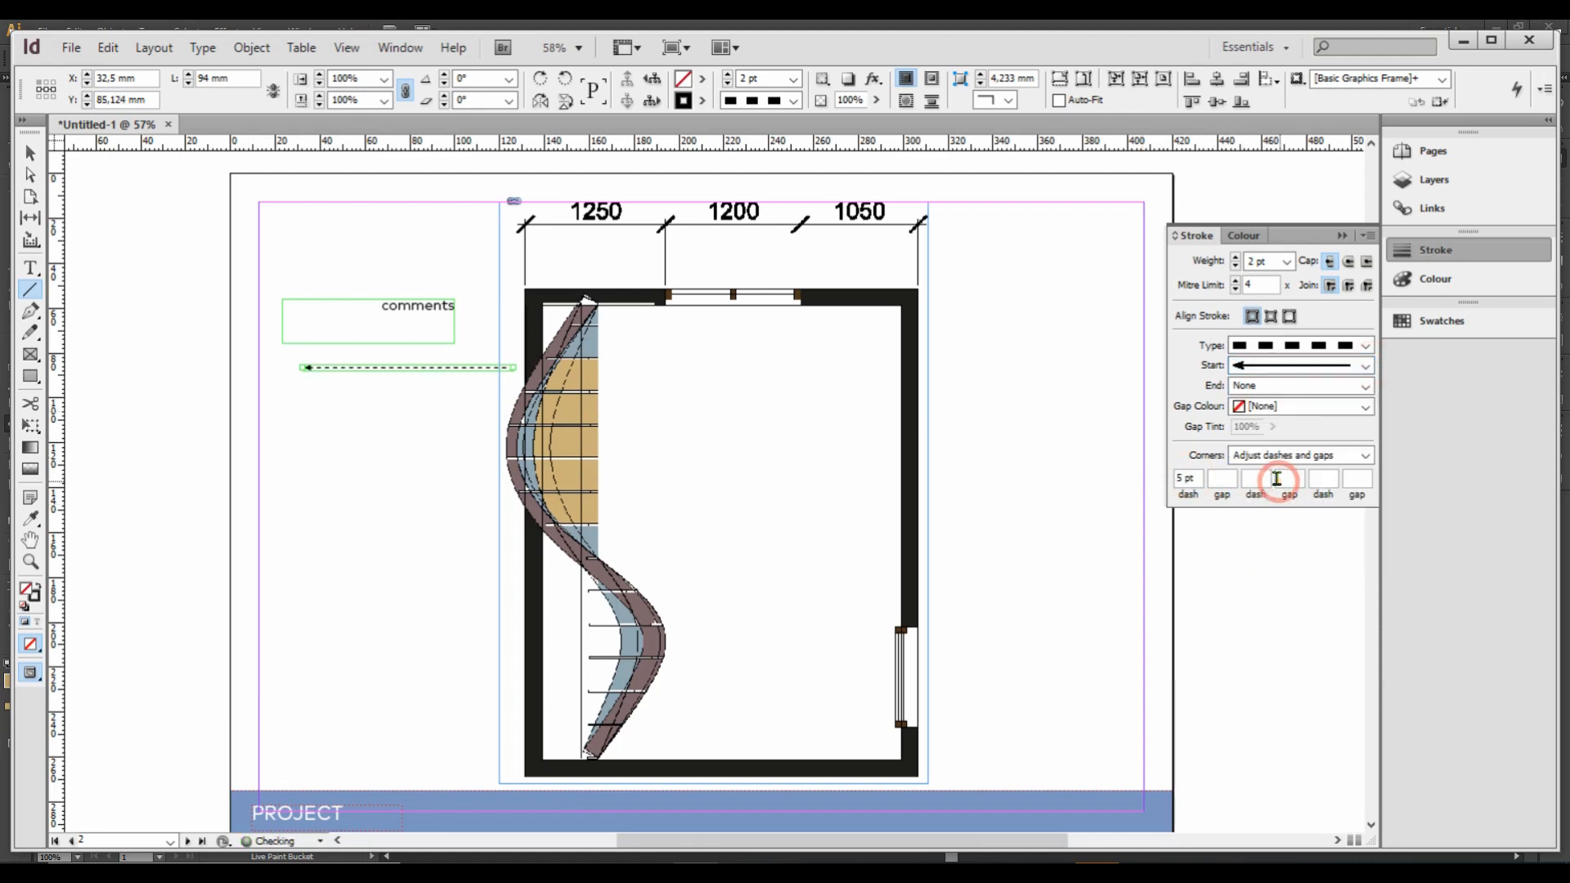
click(1365, 365)
click(1245, 442)
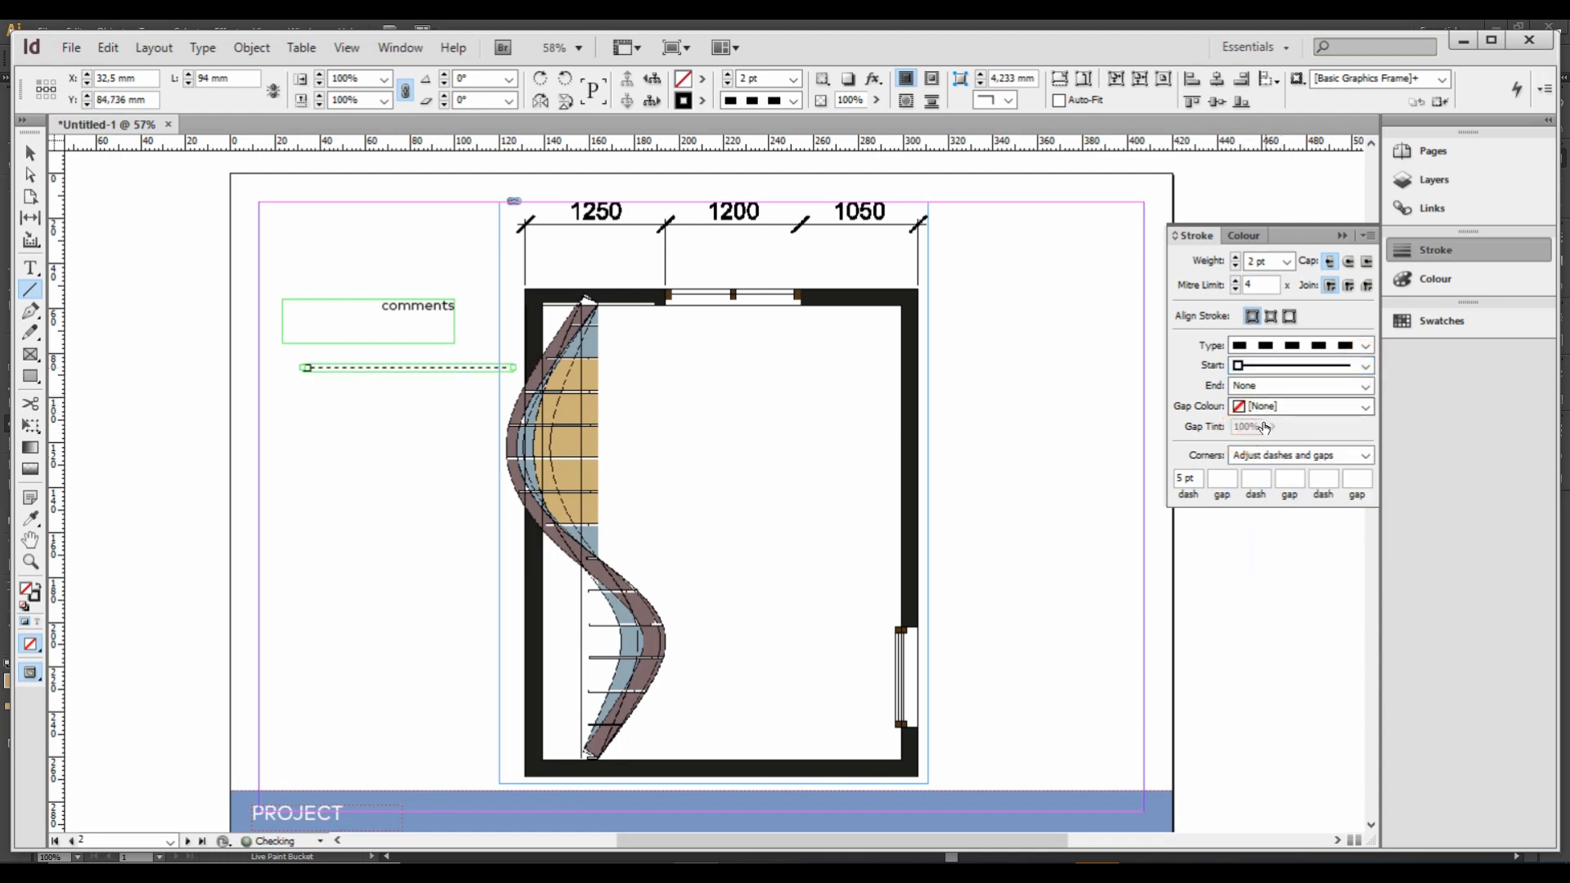
click(1365, 386)
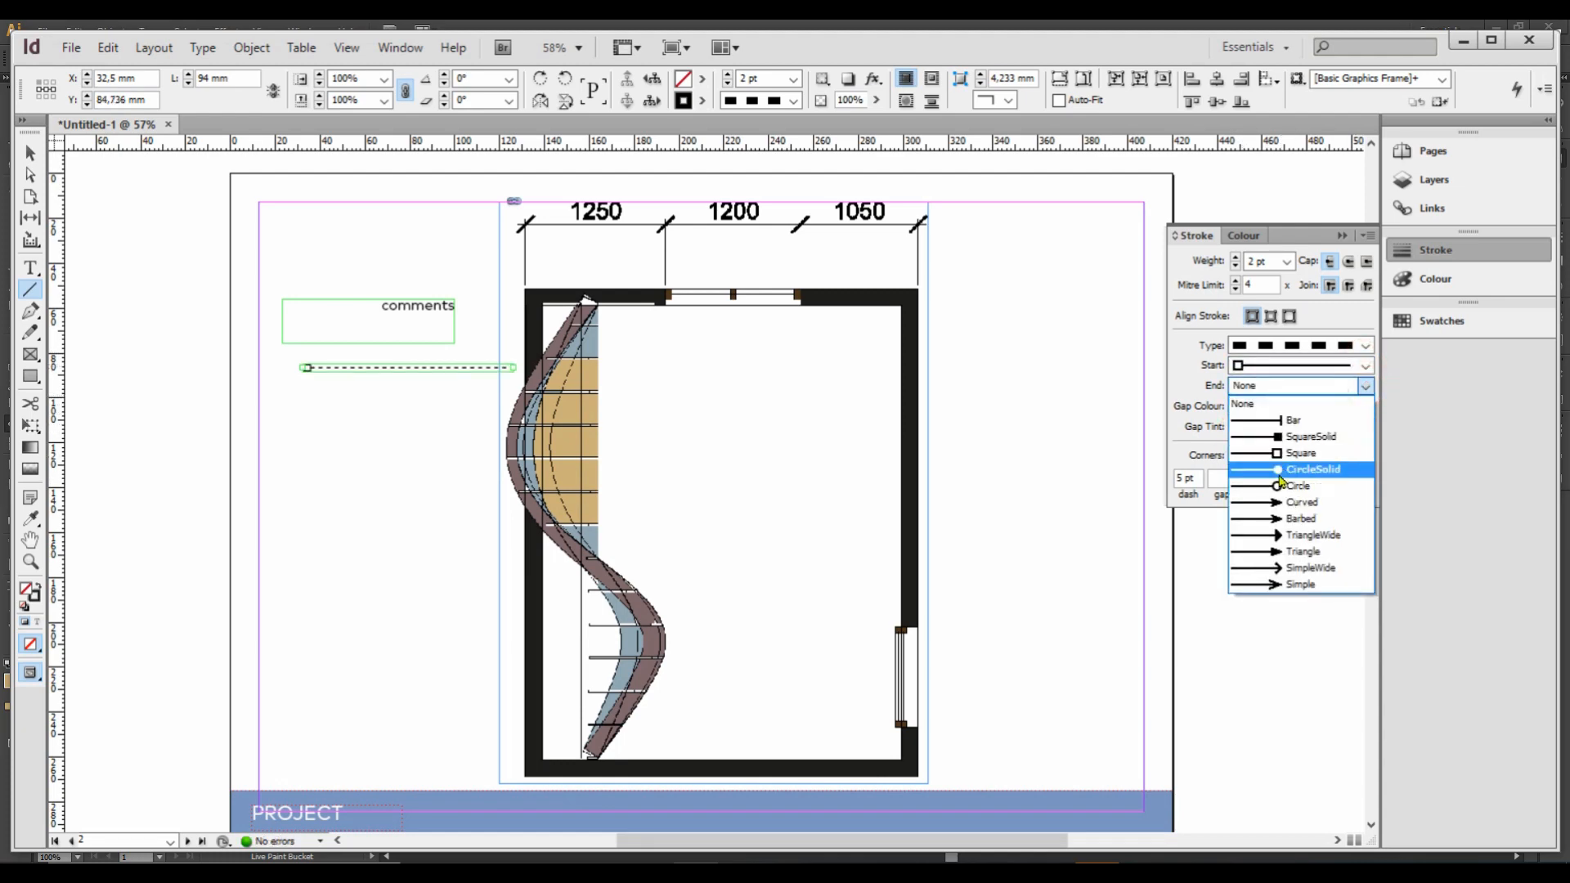
click(1284, 472)
Step: Move the comments text frame so its text sits just above the start of the dashed line
click(33, 150)
drag(405, 306, 340, 345)
click(430, 287)
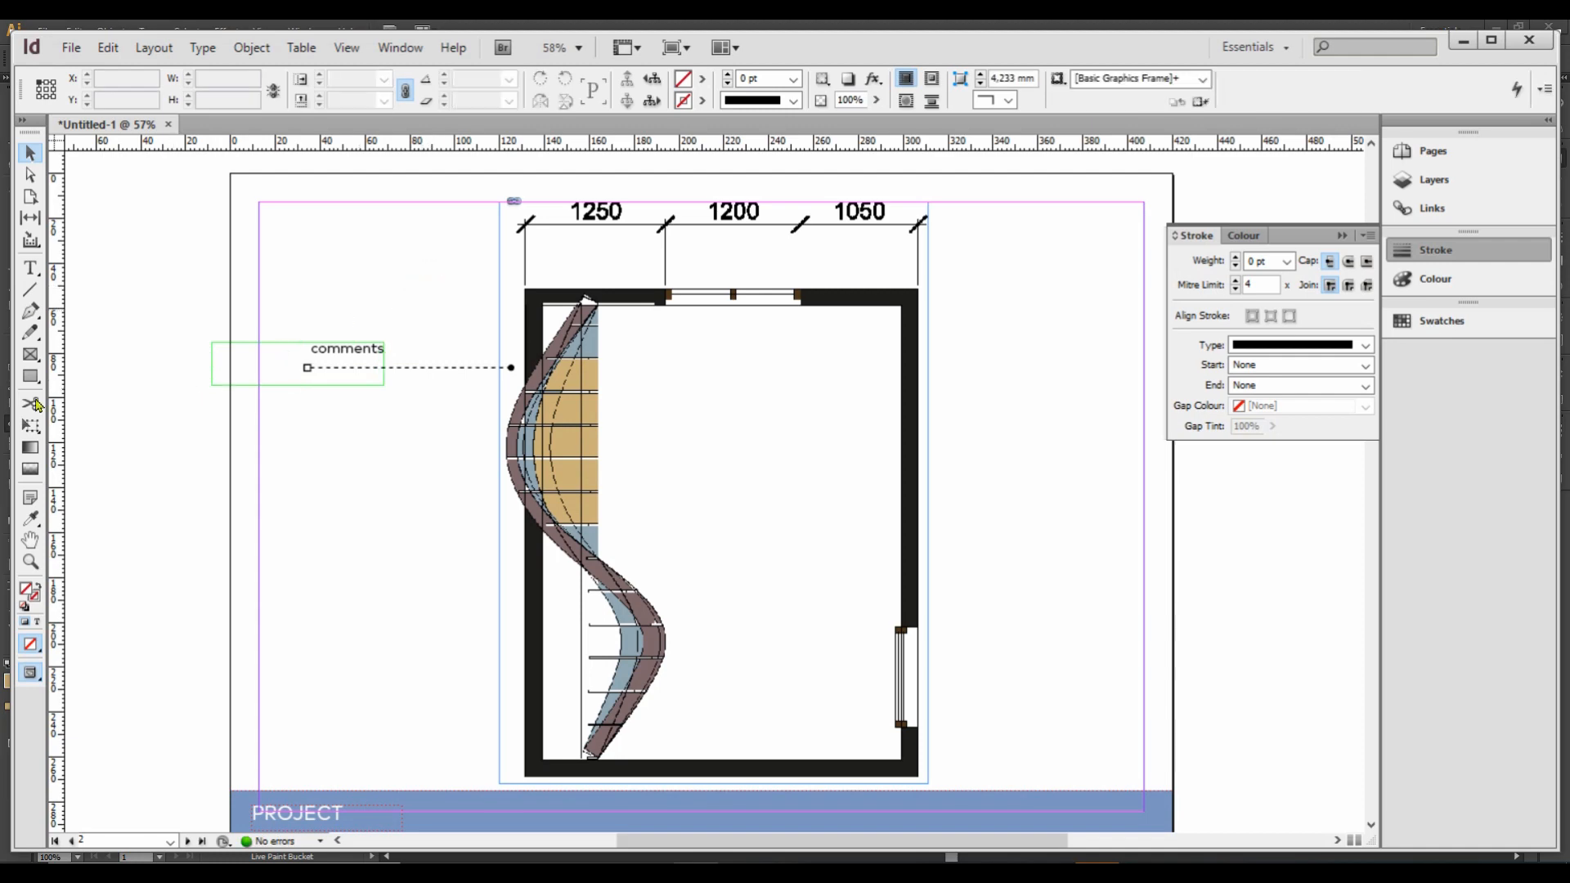
Step: Draw an angled pen path below the dashed line, horizontal and then sloping down into the room, about 161.5 mm wide and 55 mm high
click(32, 317)
click(309, 436)
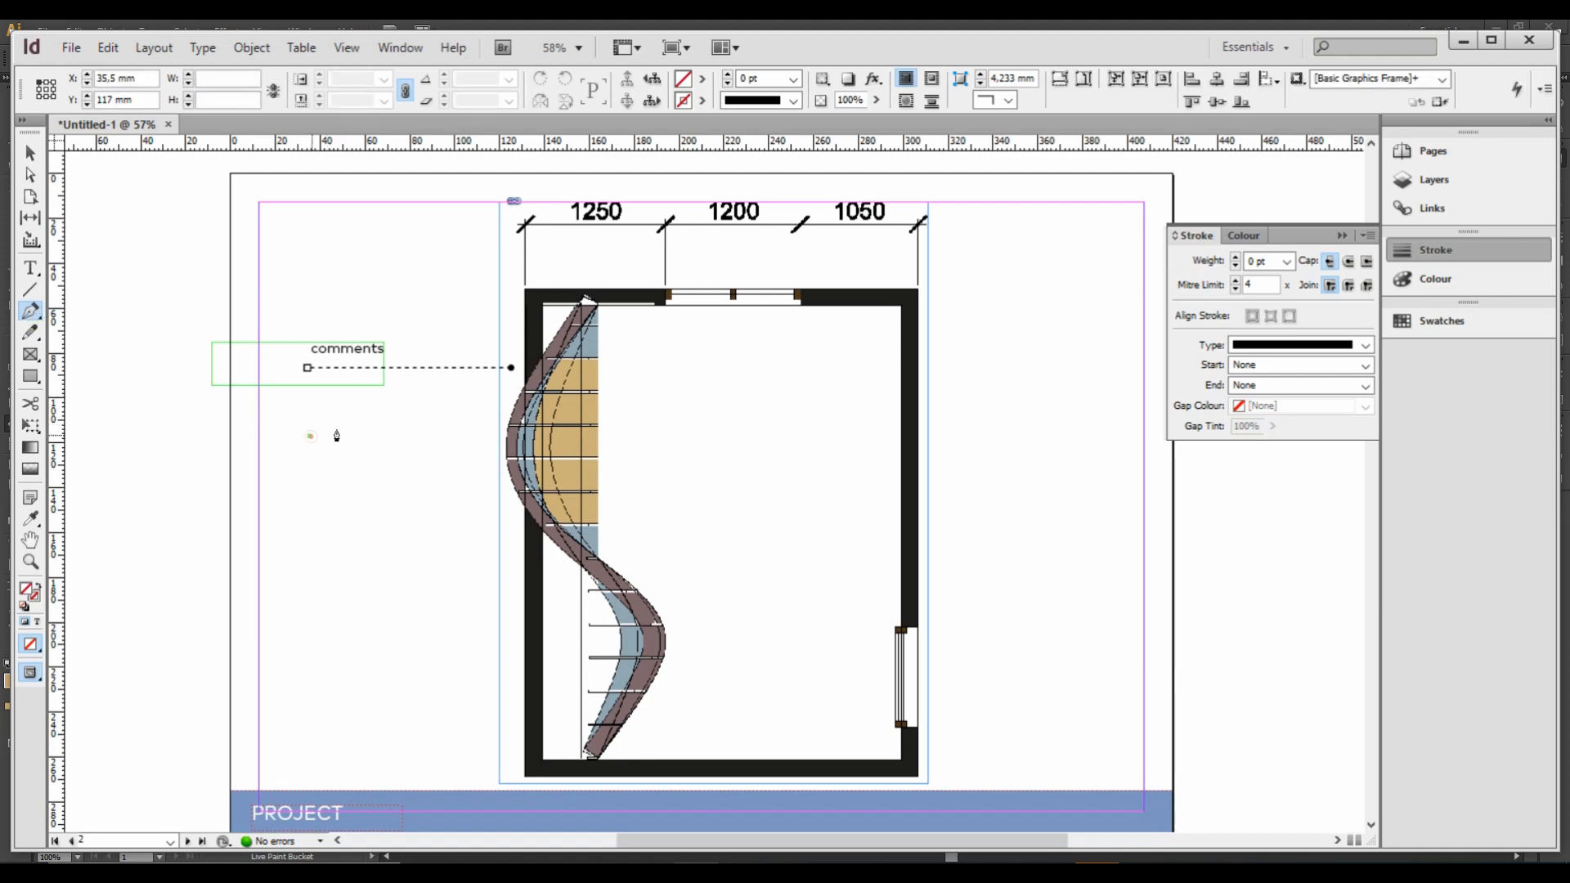
click(475, 436)
click(673, 558)
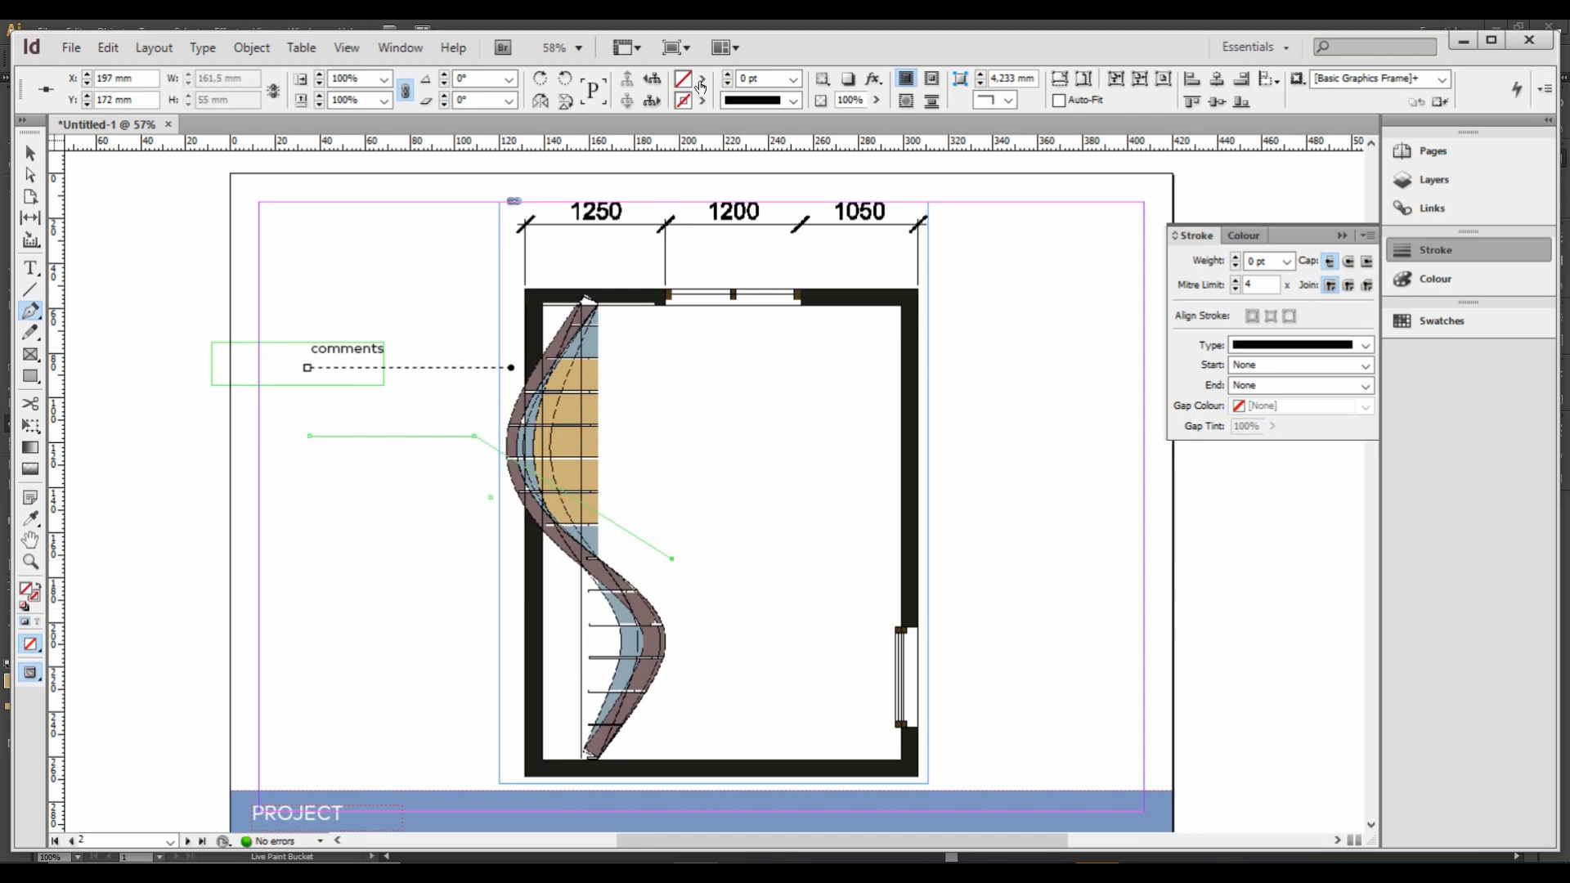
Step: Give the angled leader path a 2 pt stroke and a SimpleWide end arrowhead, and deselect it
click(731, 80)
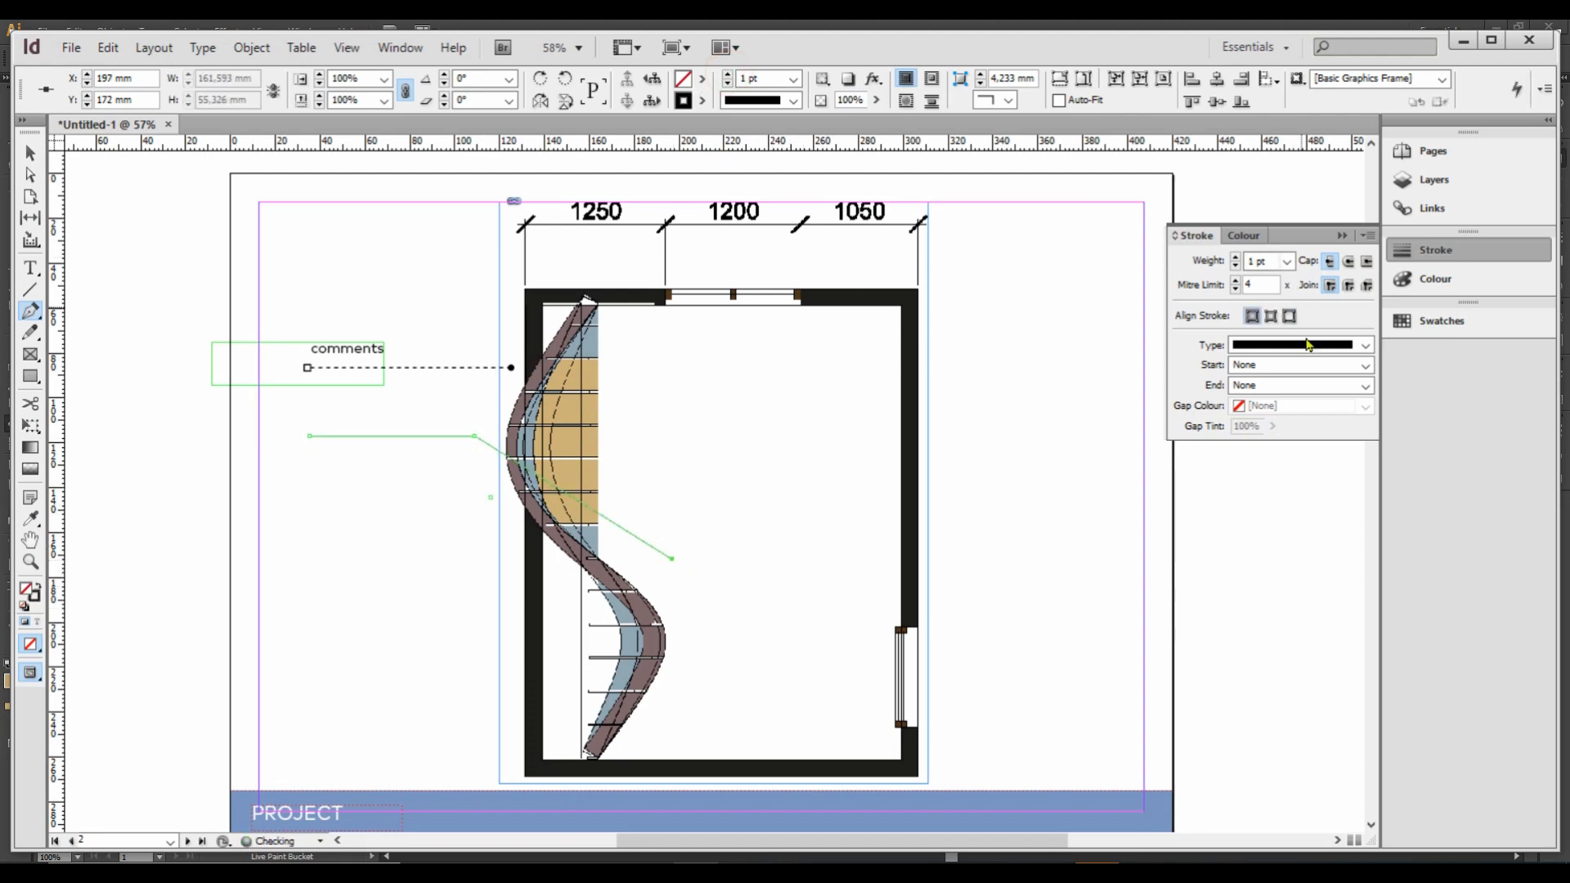
click(1366, 385)
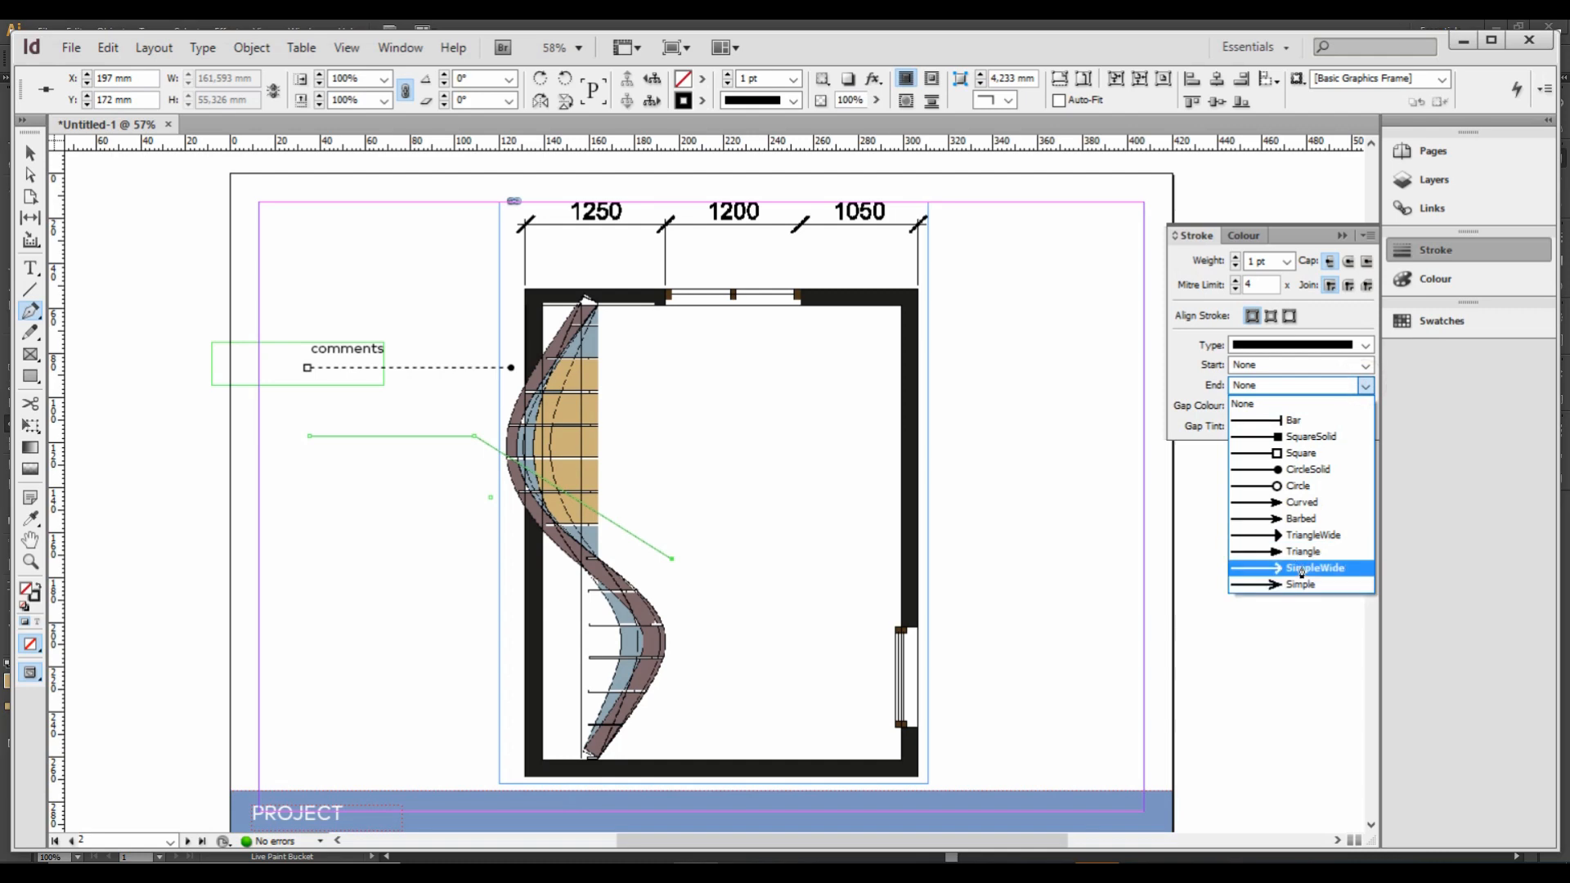
click(1301, 570)
click(727, 75)
click(30, 151)
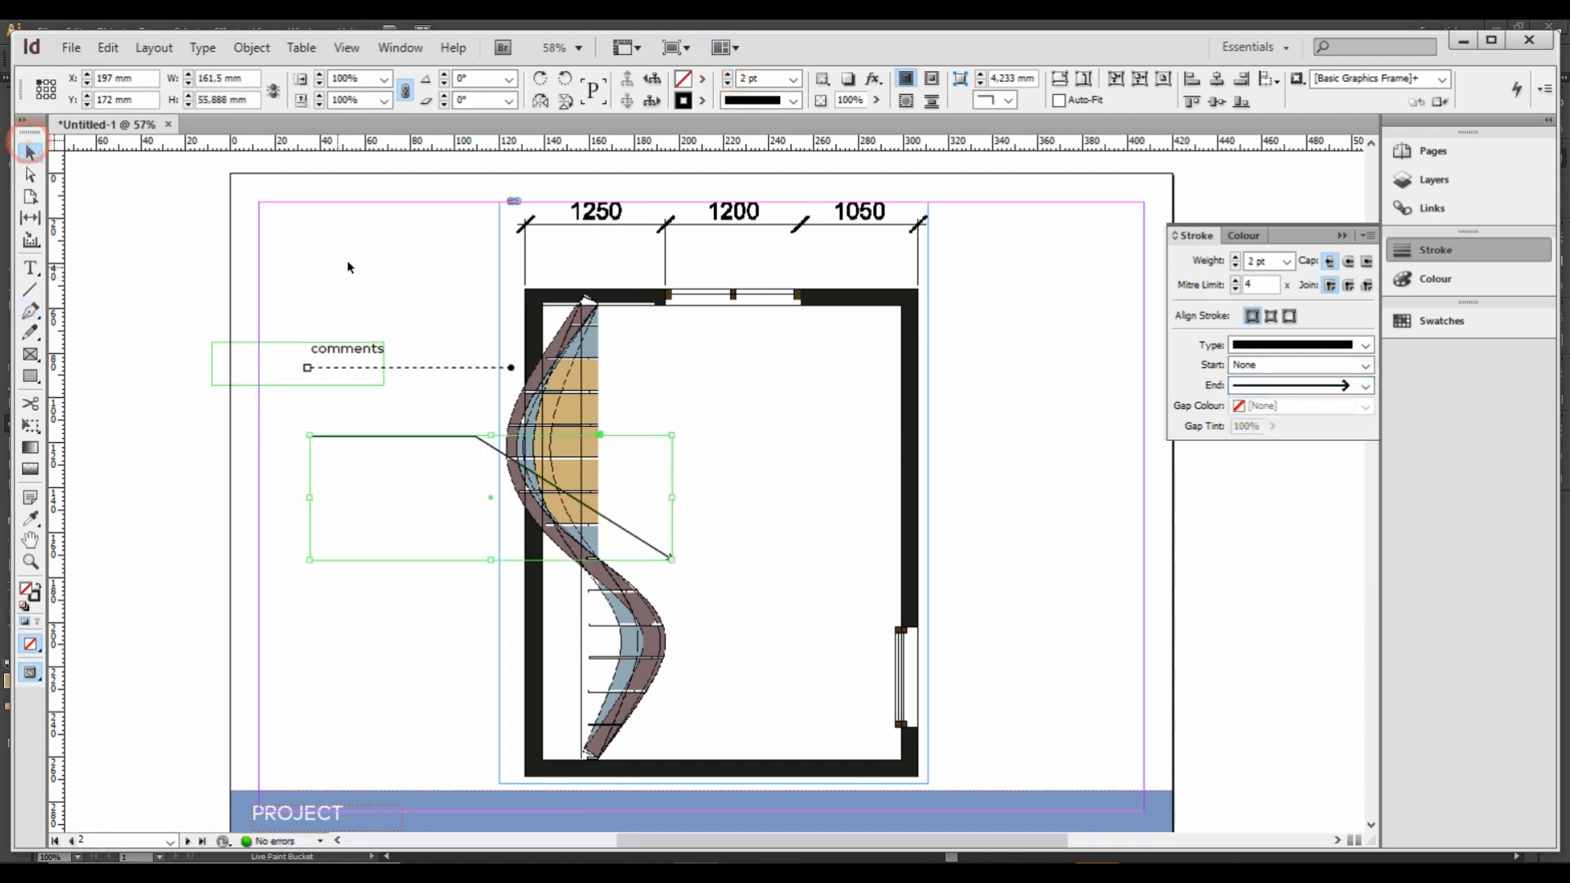
click(337, 273)
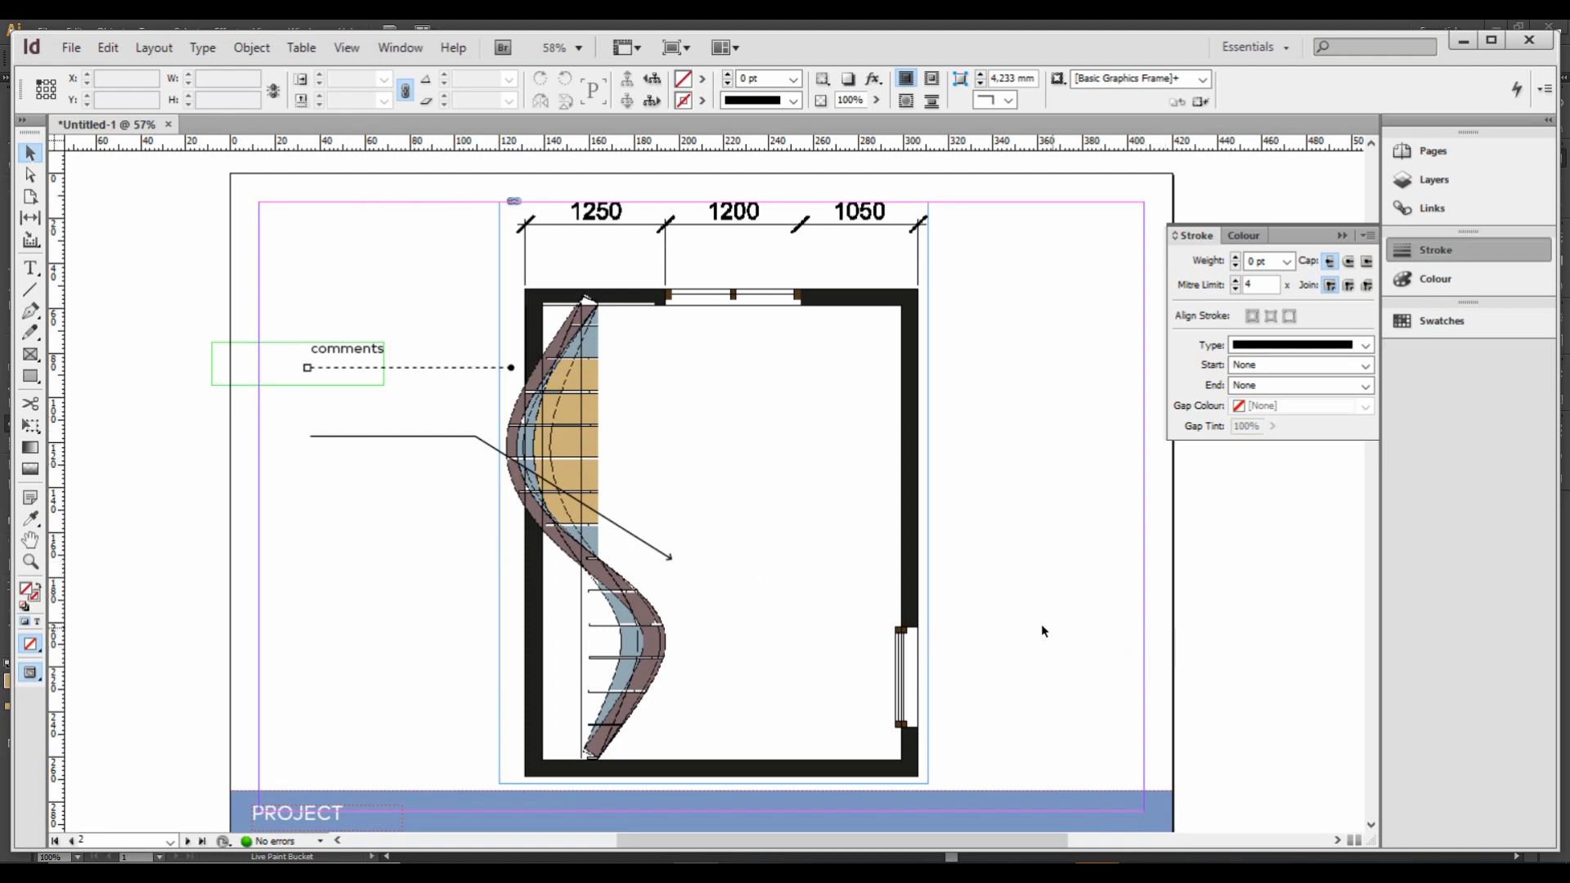
Step: Check the page in Preview screen mode and return to Normal mode
click(902, 524)
click(32, 675)
click(36, 681)
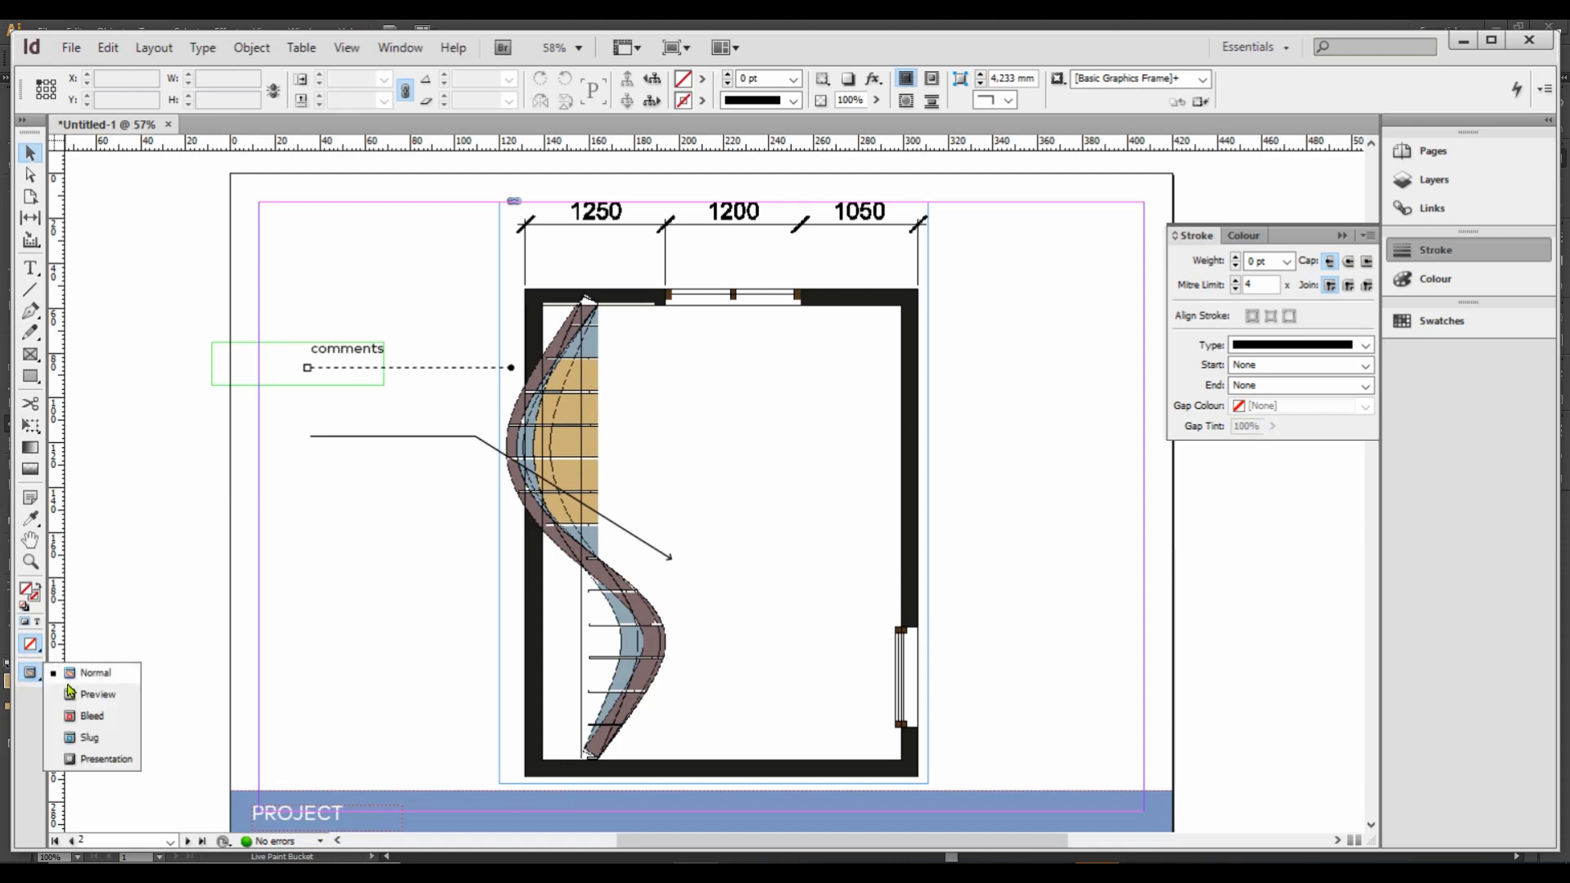
click(98, 697)
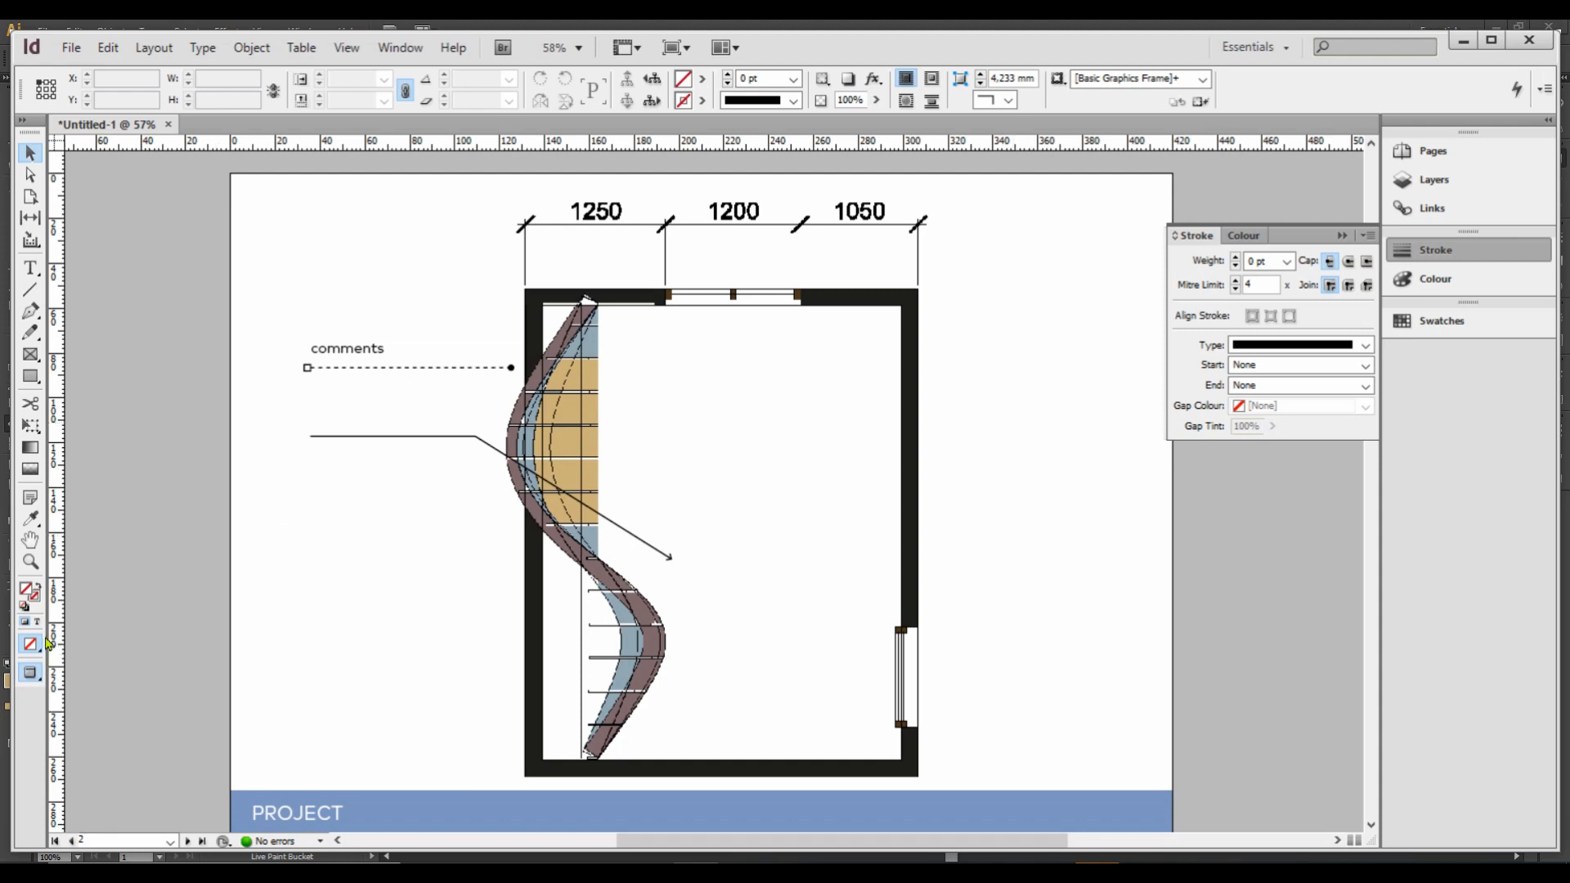
click(30, 675)
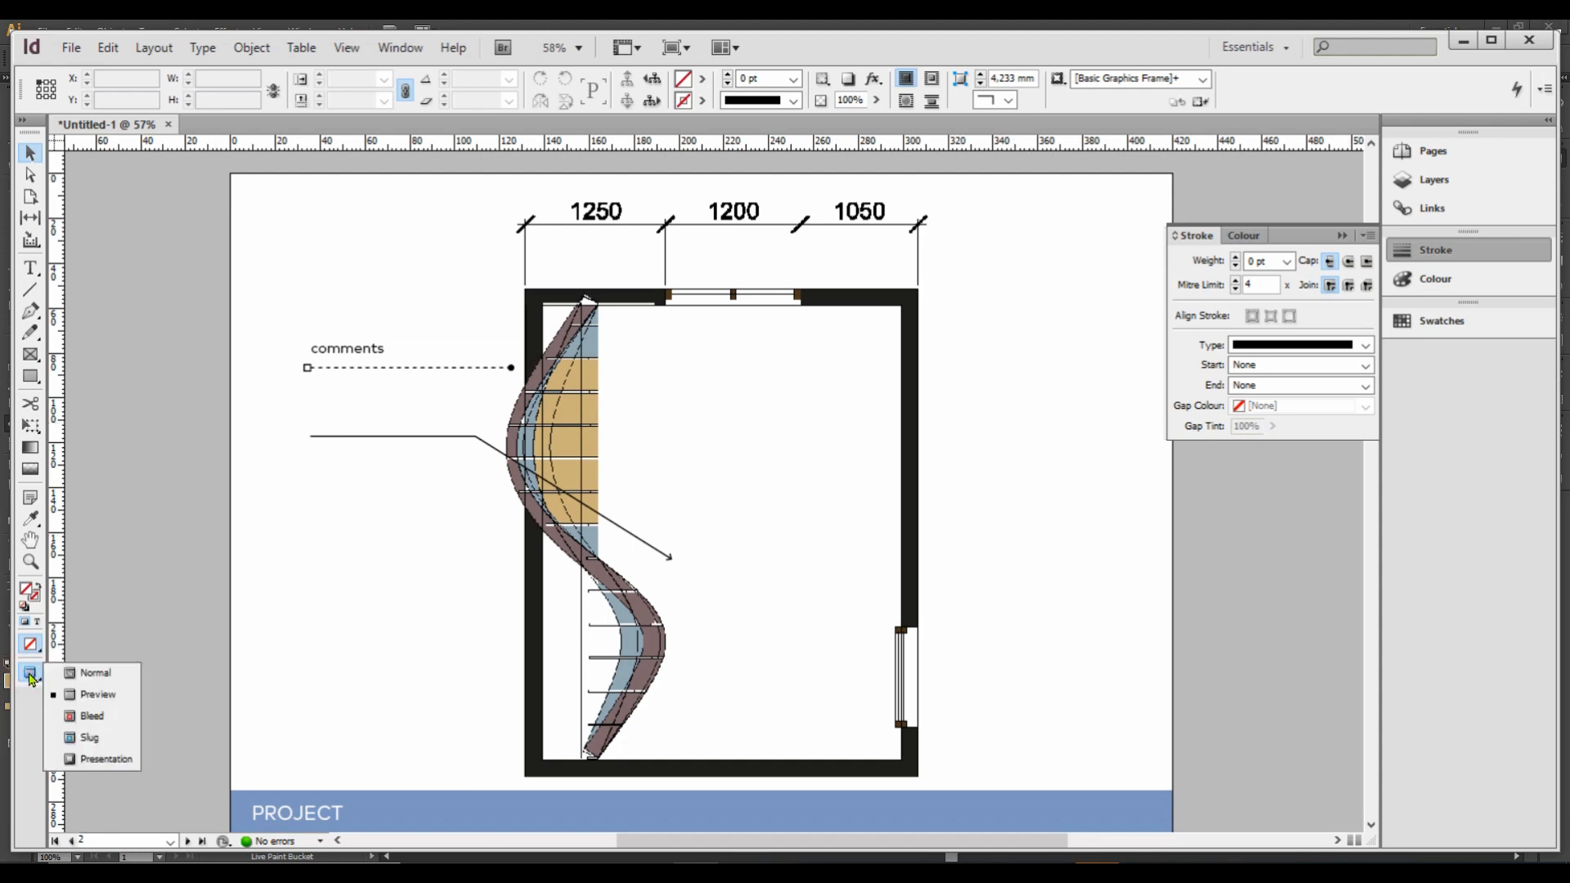
click(95, 673)
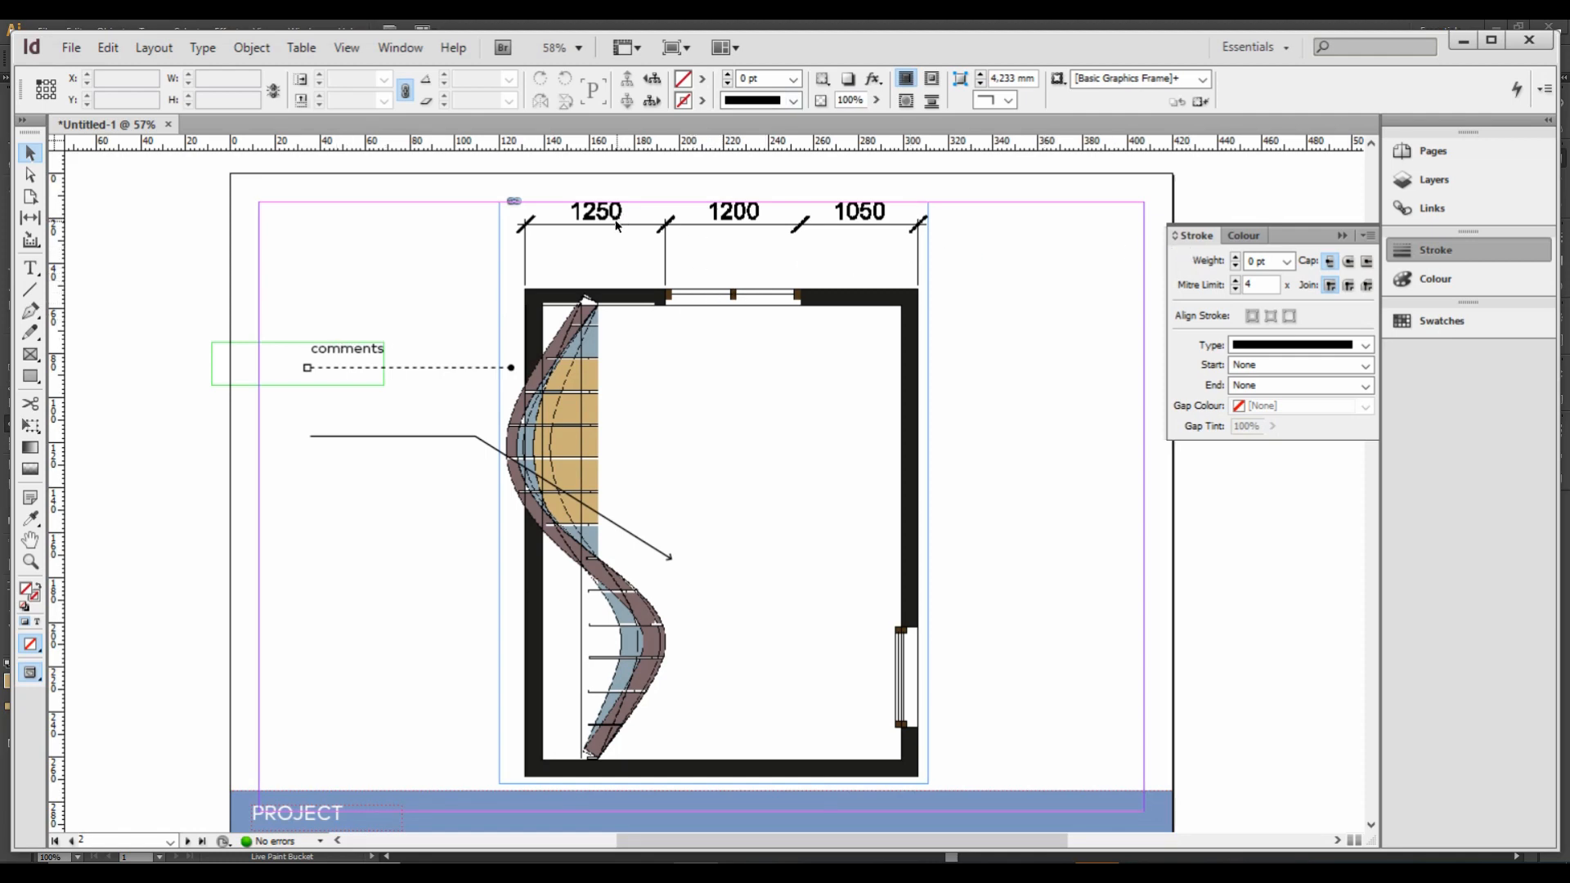
Step: Unlock the image layer
click(1433, 180)
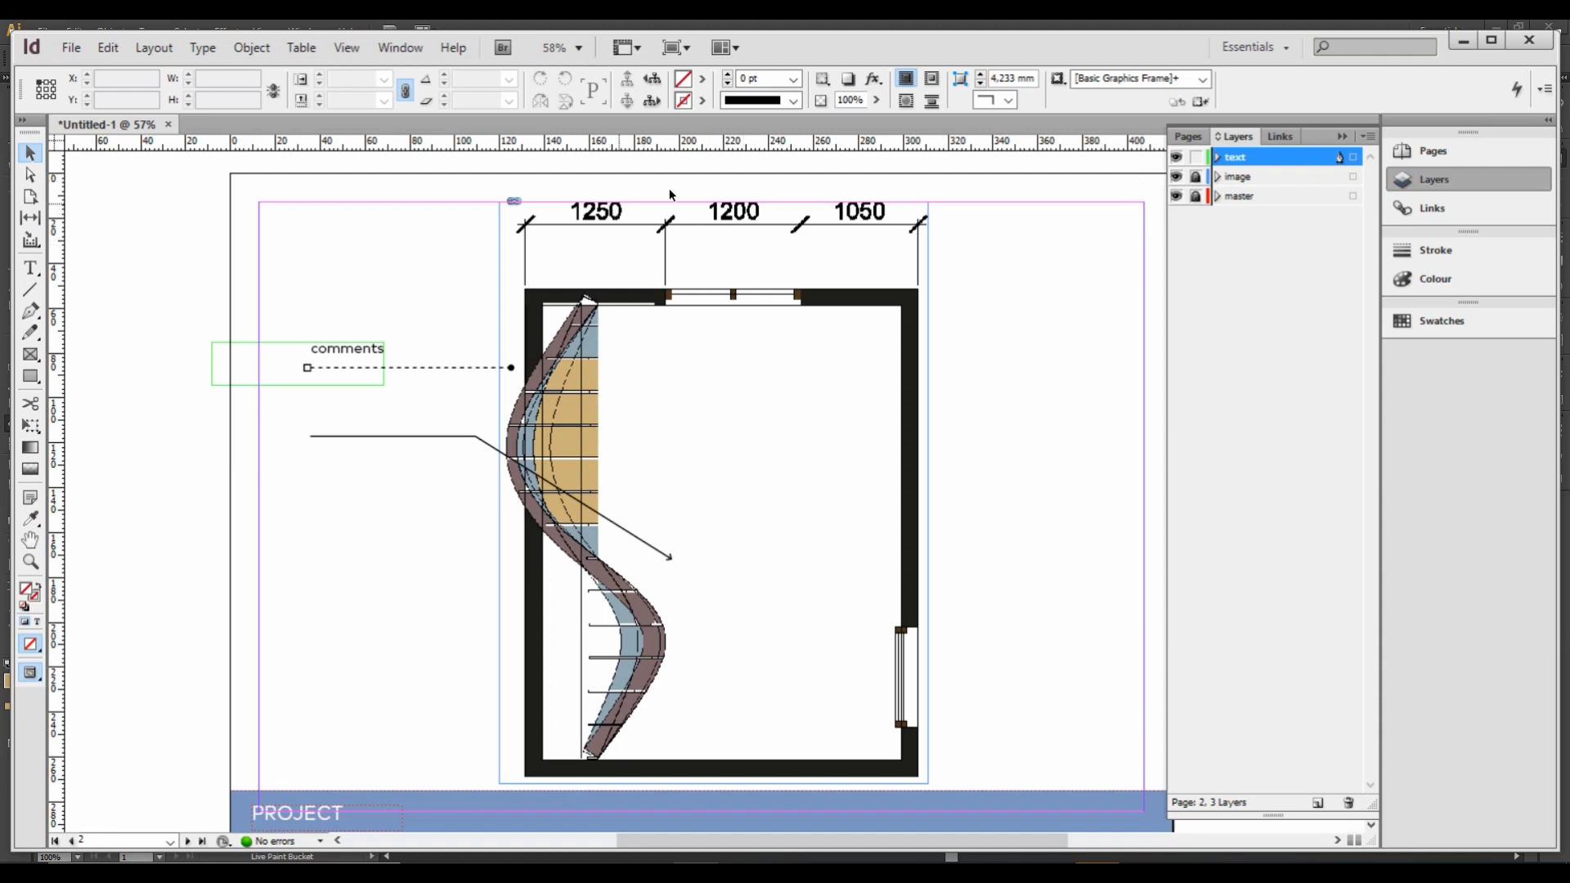
click(1196, 176)
Step: Examine the floor plan's linework and dimension text up close at 150%, and look for the display performance options
key(ctrl+equal)
key(ctrl+equal)
key(ctrl+equal)
key(ctrl+equal)
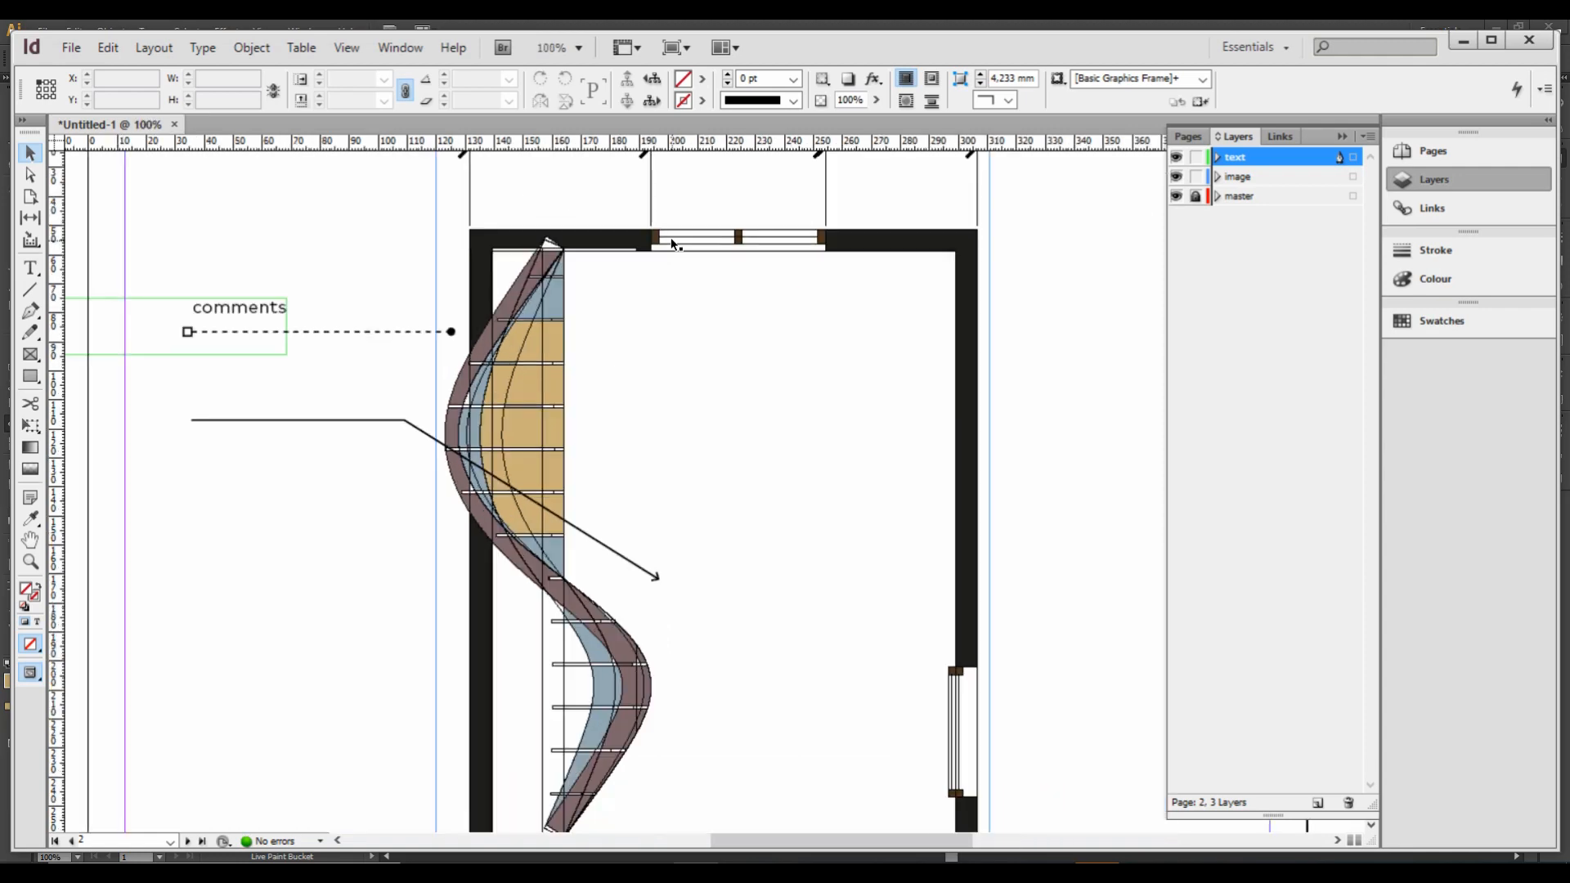
scroll(616, 469, up, 8)
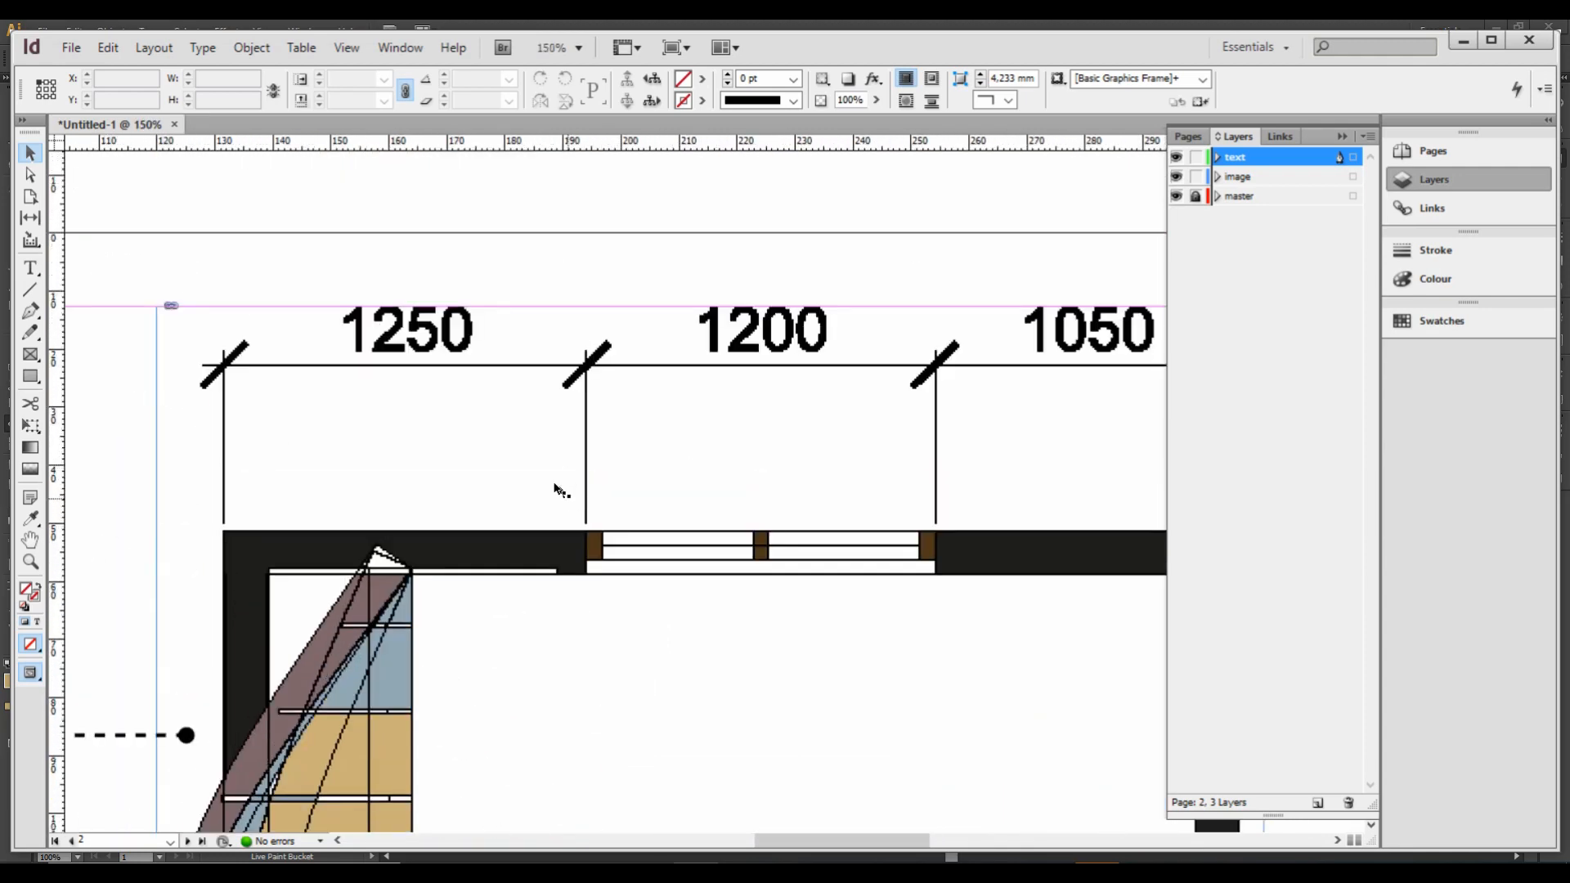
drag(534, 483, 660, 427)
scroll(660, 427, down, 5)
scroll(659, 431, up, 5)
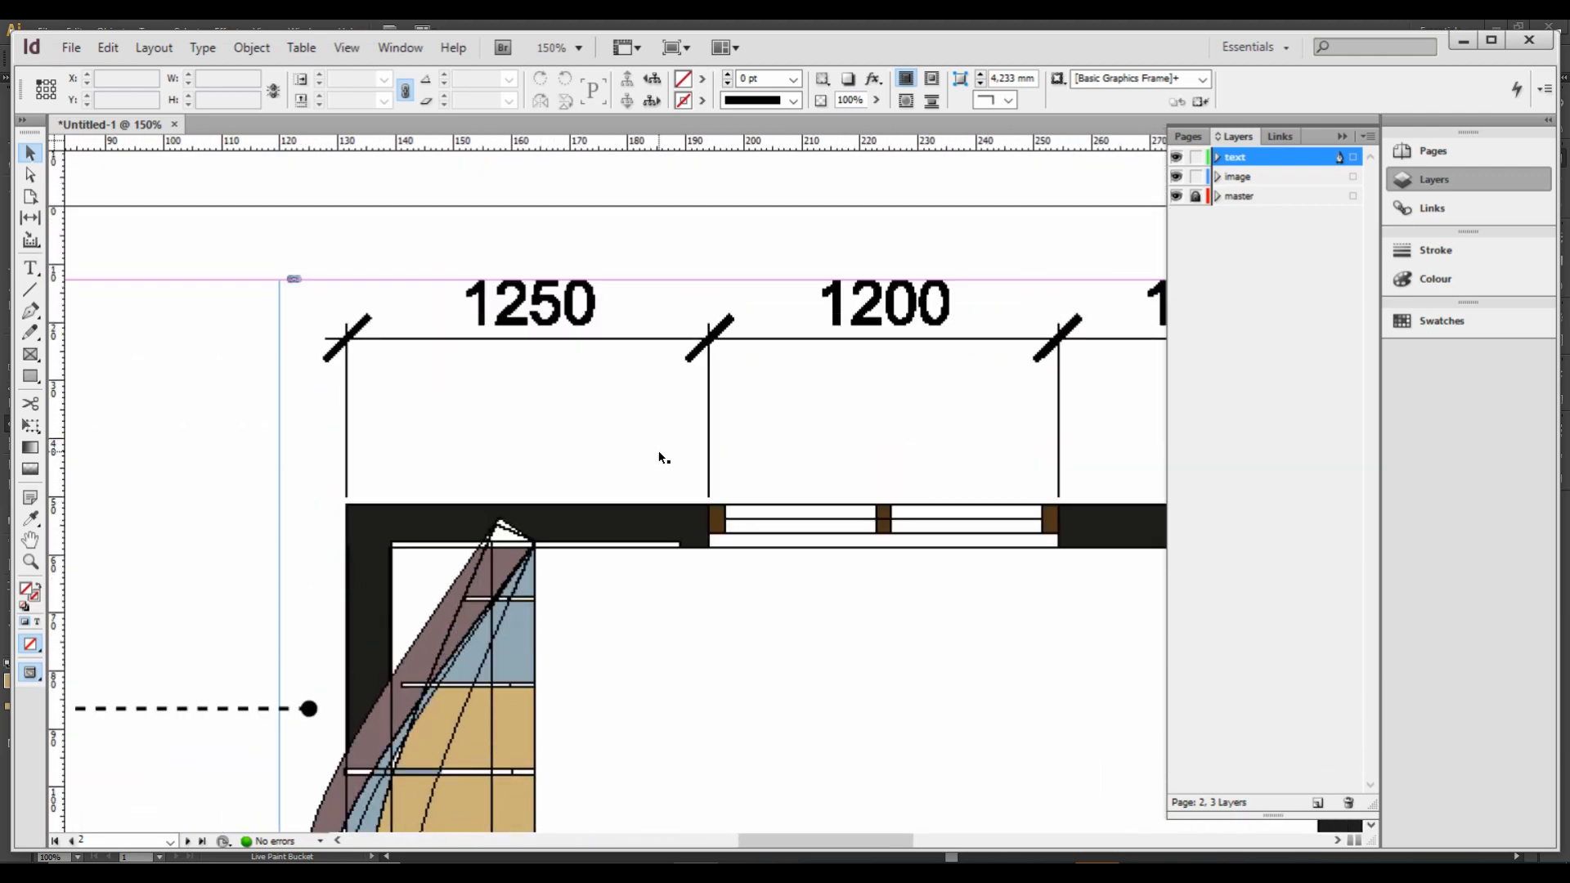
key(ctrl+minus)
key(ctrl+minus)
key(ctrl+minus)
key(ctrl+minus)
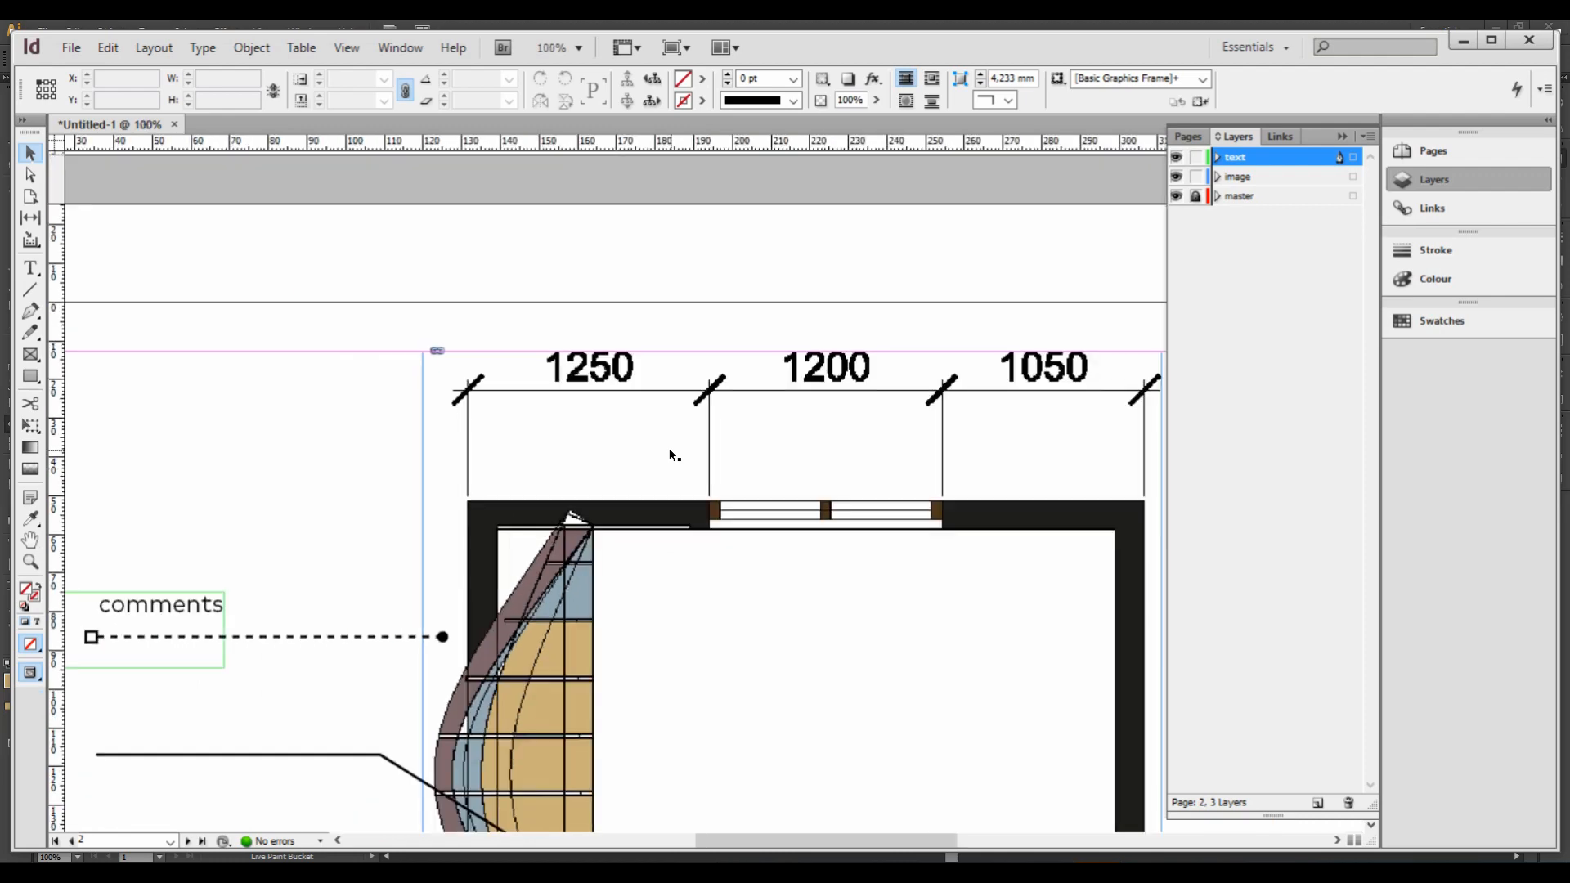
key(ctrl+equal)
key(ctrl+equal)
key(ctrl+equal)
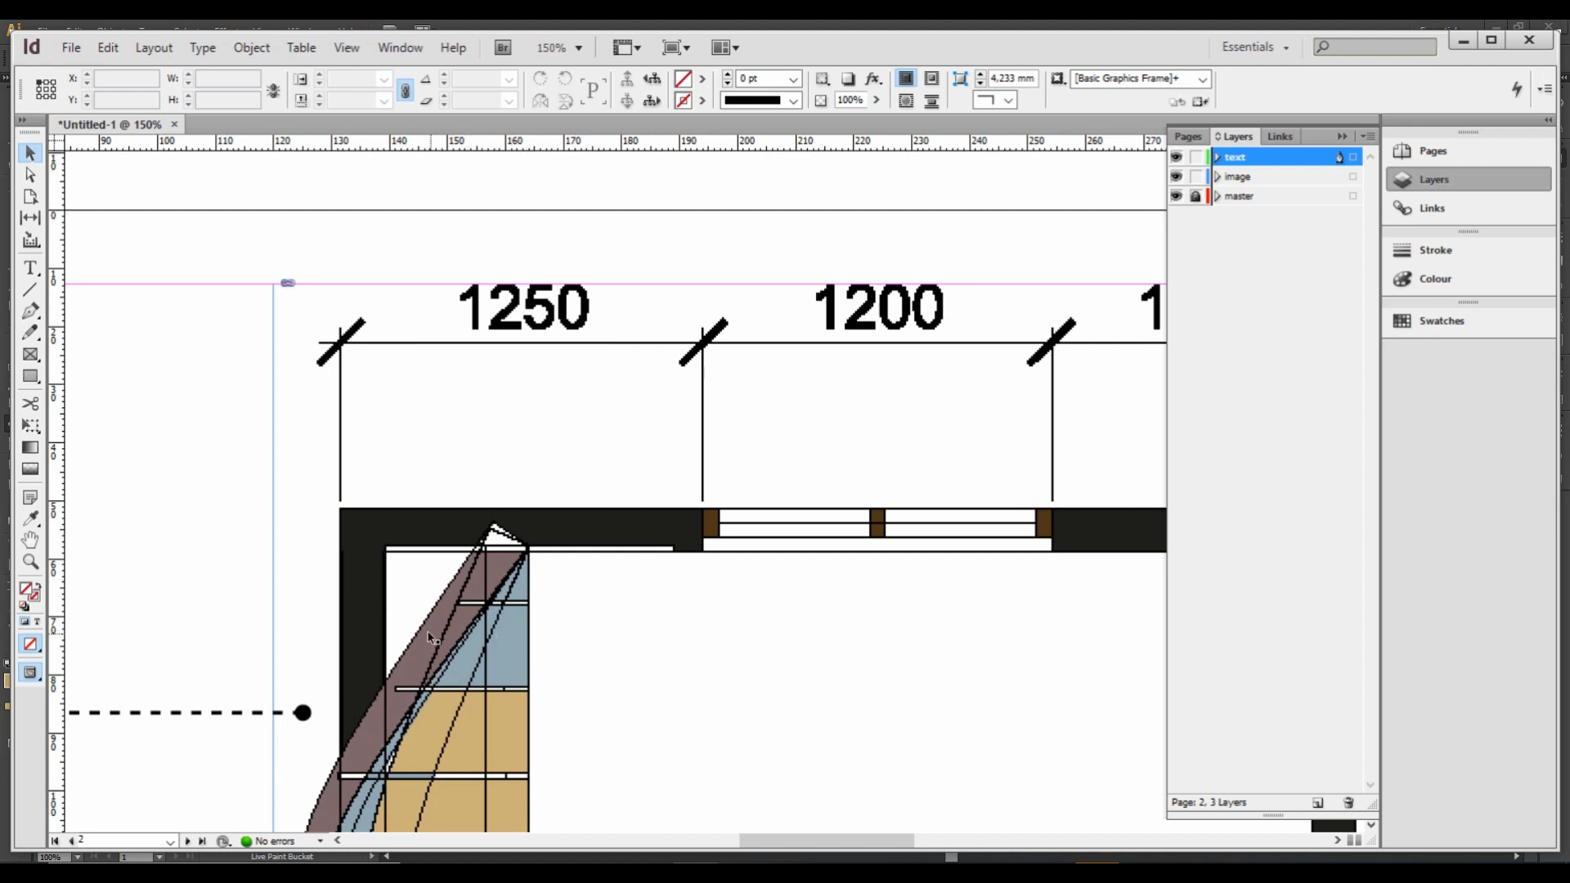
right_click(465, 605)
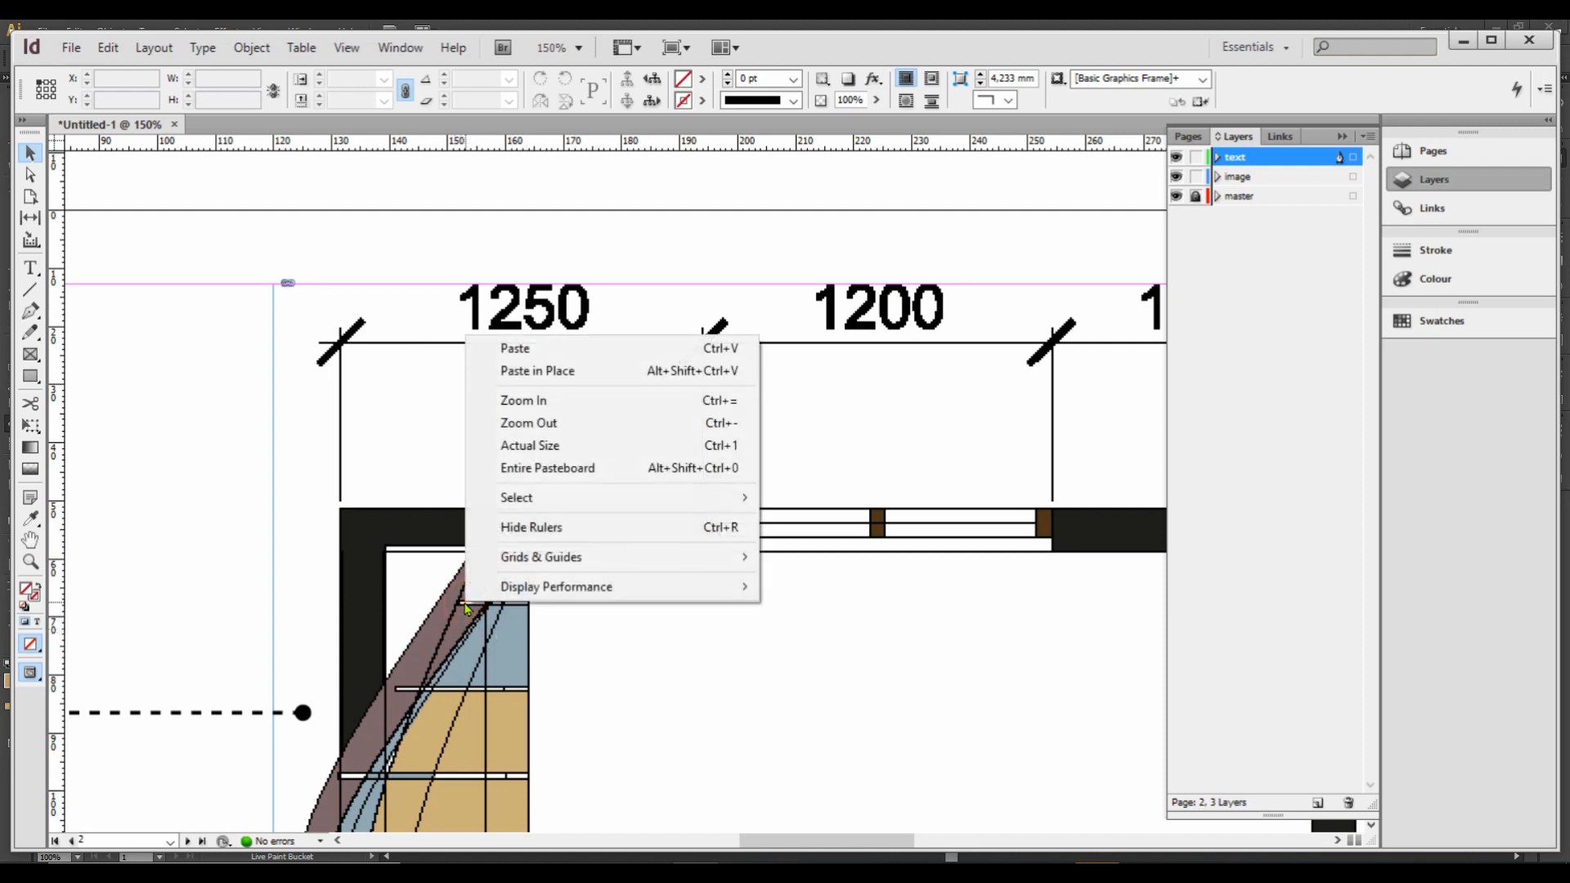
mouse_move(545, 596)
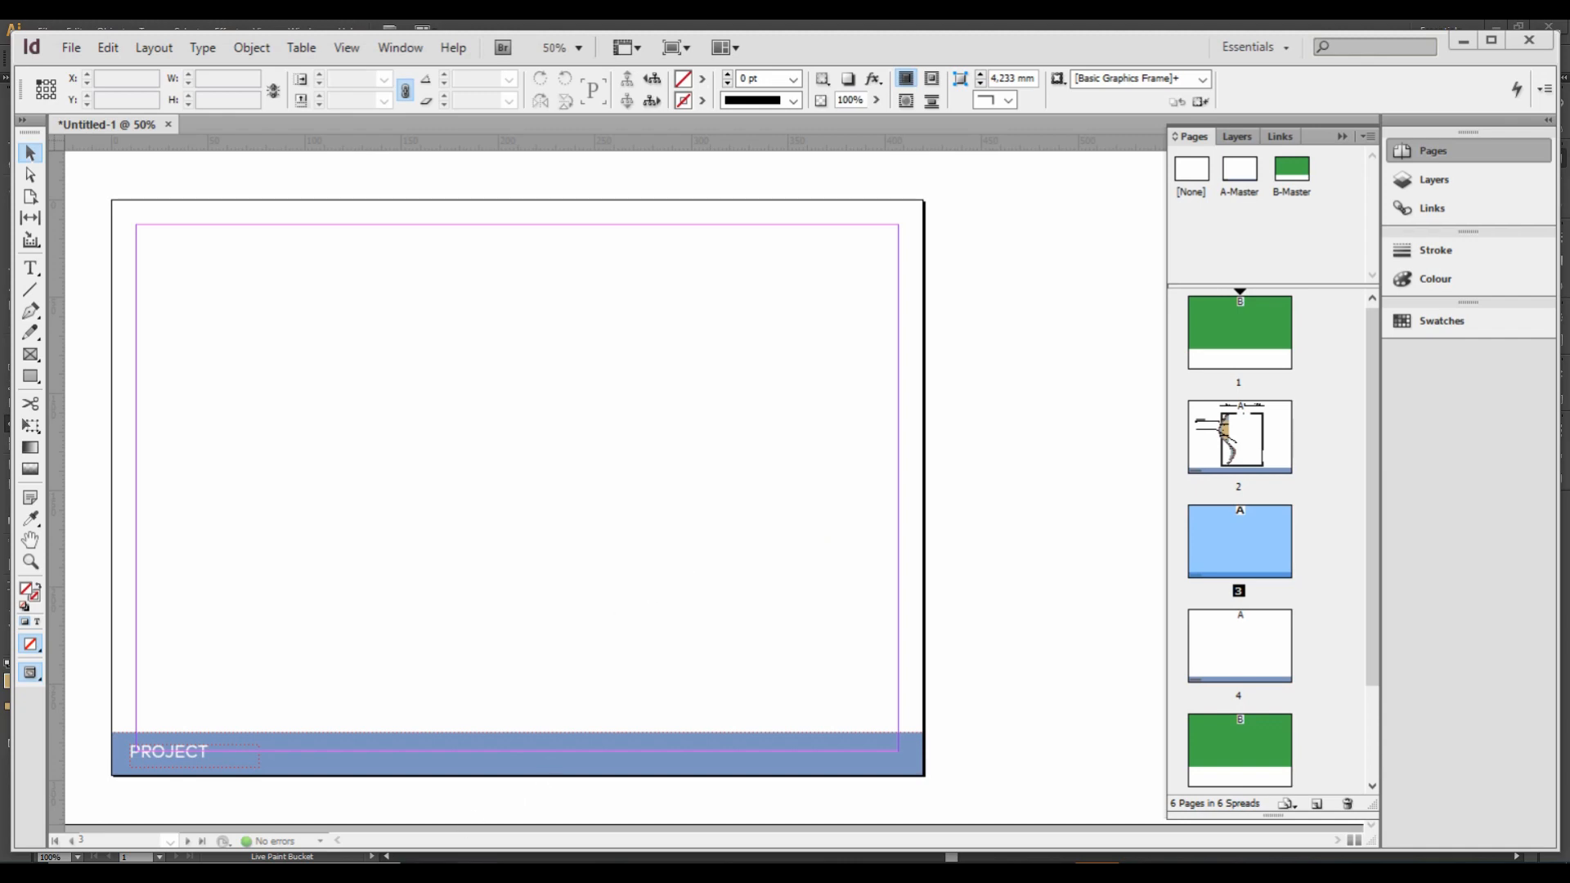
Step: In File Explorer's images folder, select the pentagon-frame, stacked-rings and red installation photos and load them into InDesign for placing on page 3
key(alt+Tab)
click(384, 430)
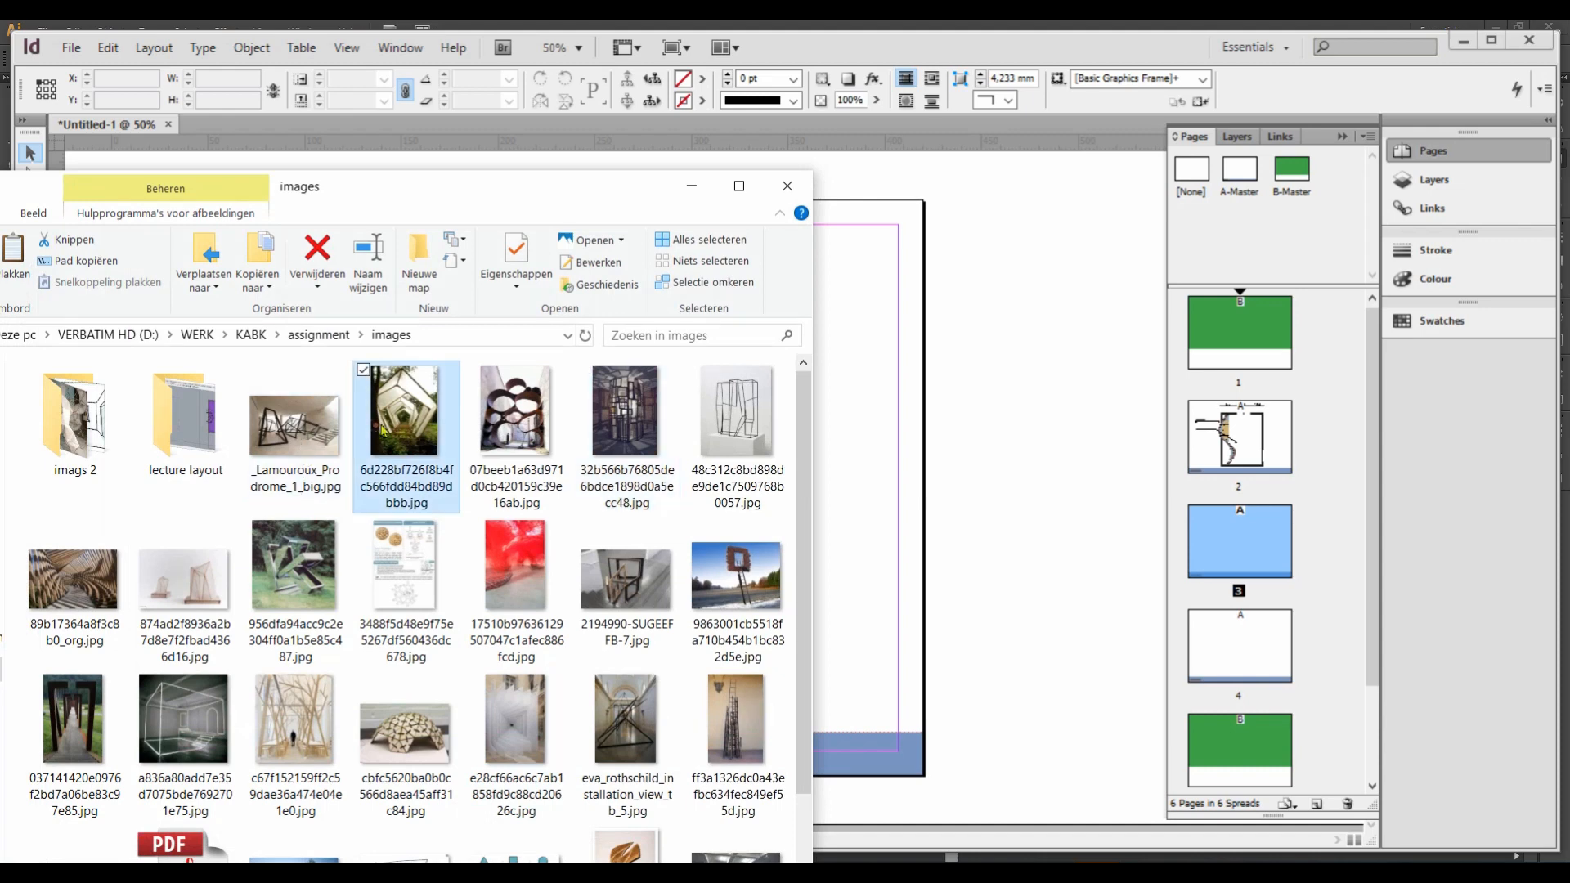
ctrl+click(525, 422)
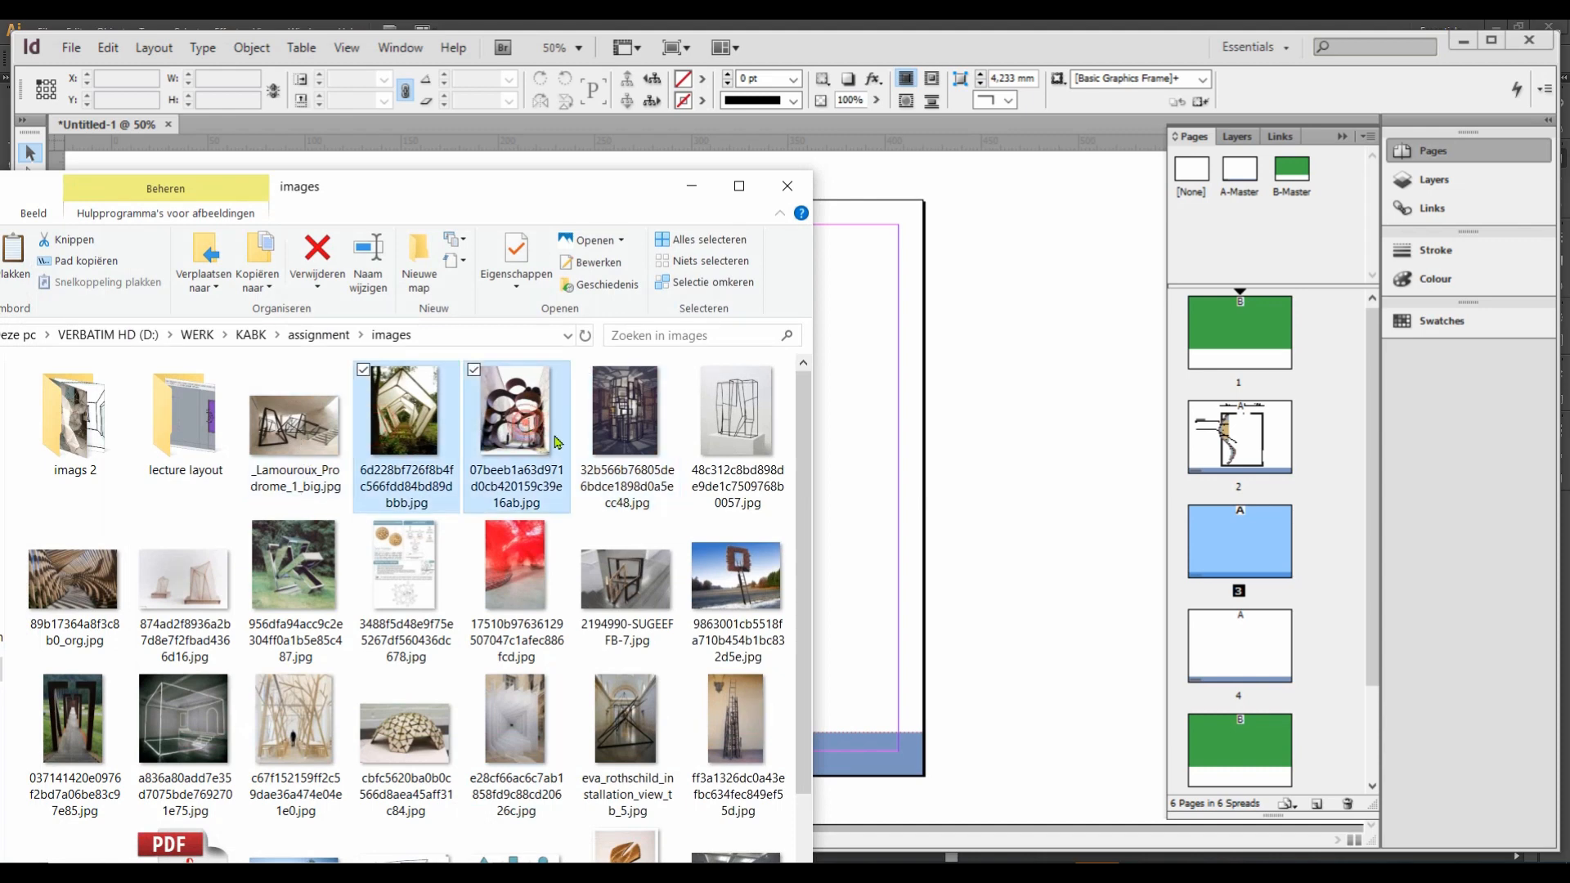
ctrl+click(527, 579)
drag(505, 425, 853, 426)
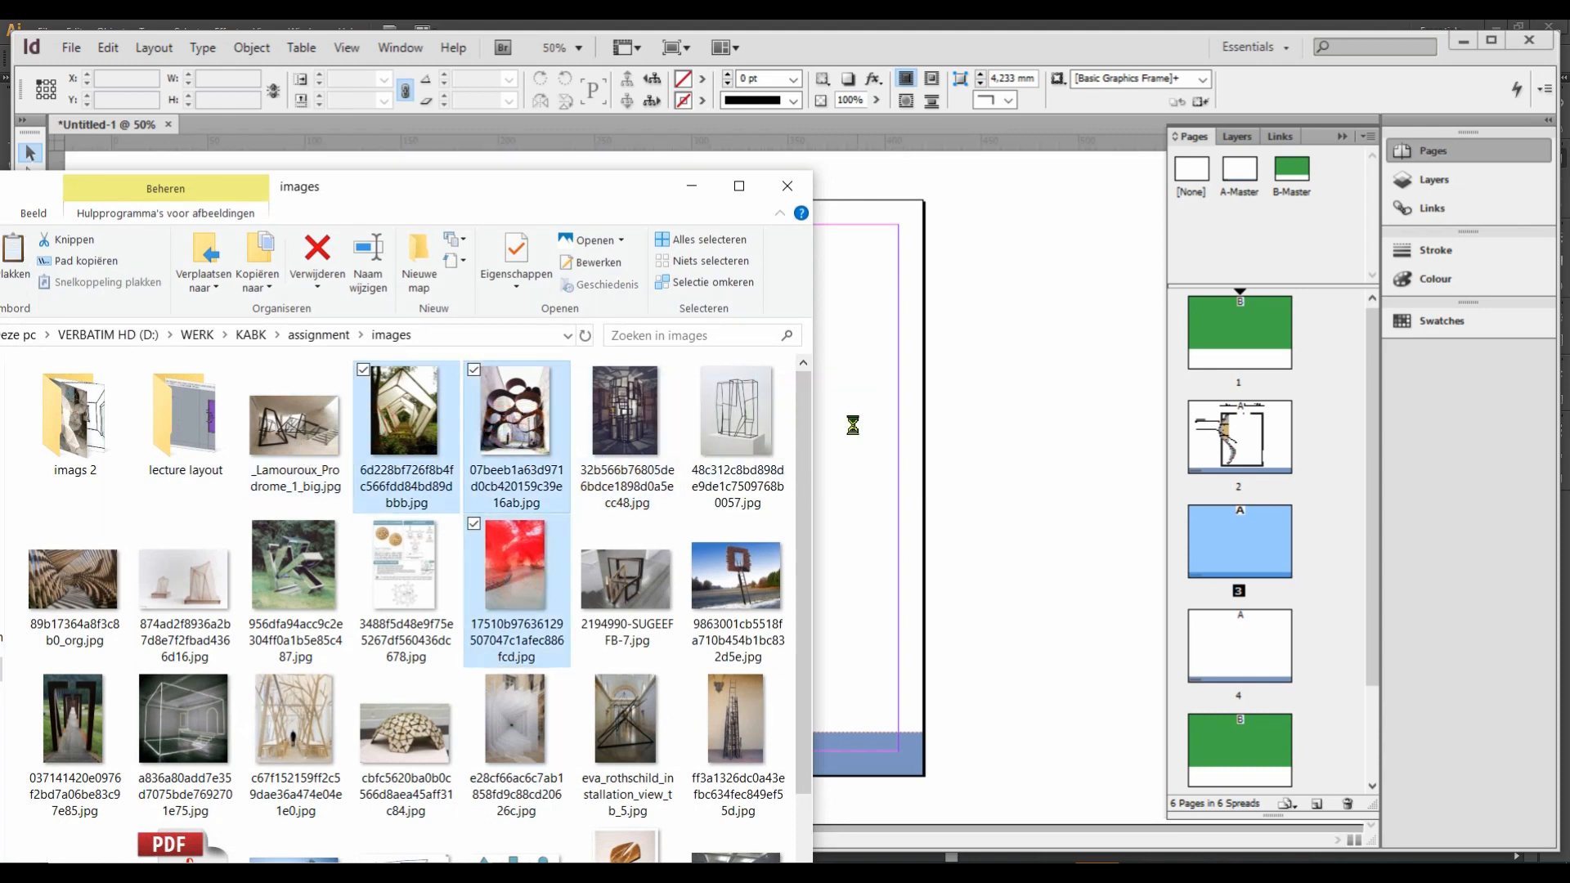
Step: Place the stacked-rings photo over the page's right edge, the red photo about 111 mm wide, and the pentagon photo about 173 mm wide beside it
click(853, 405)
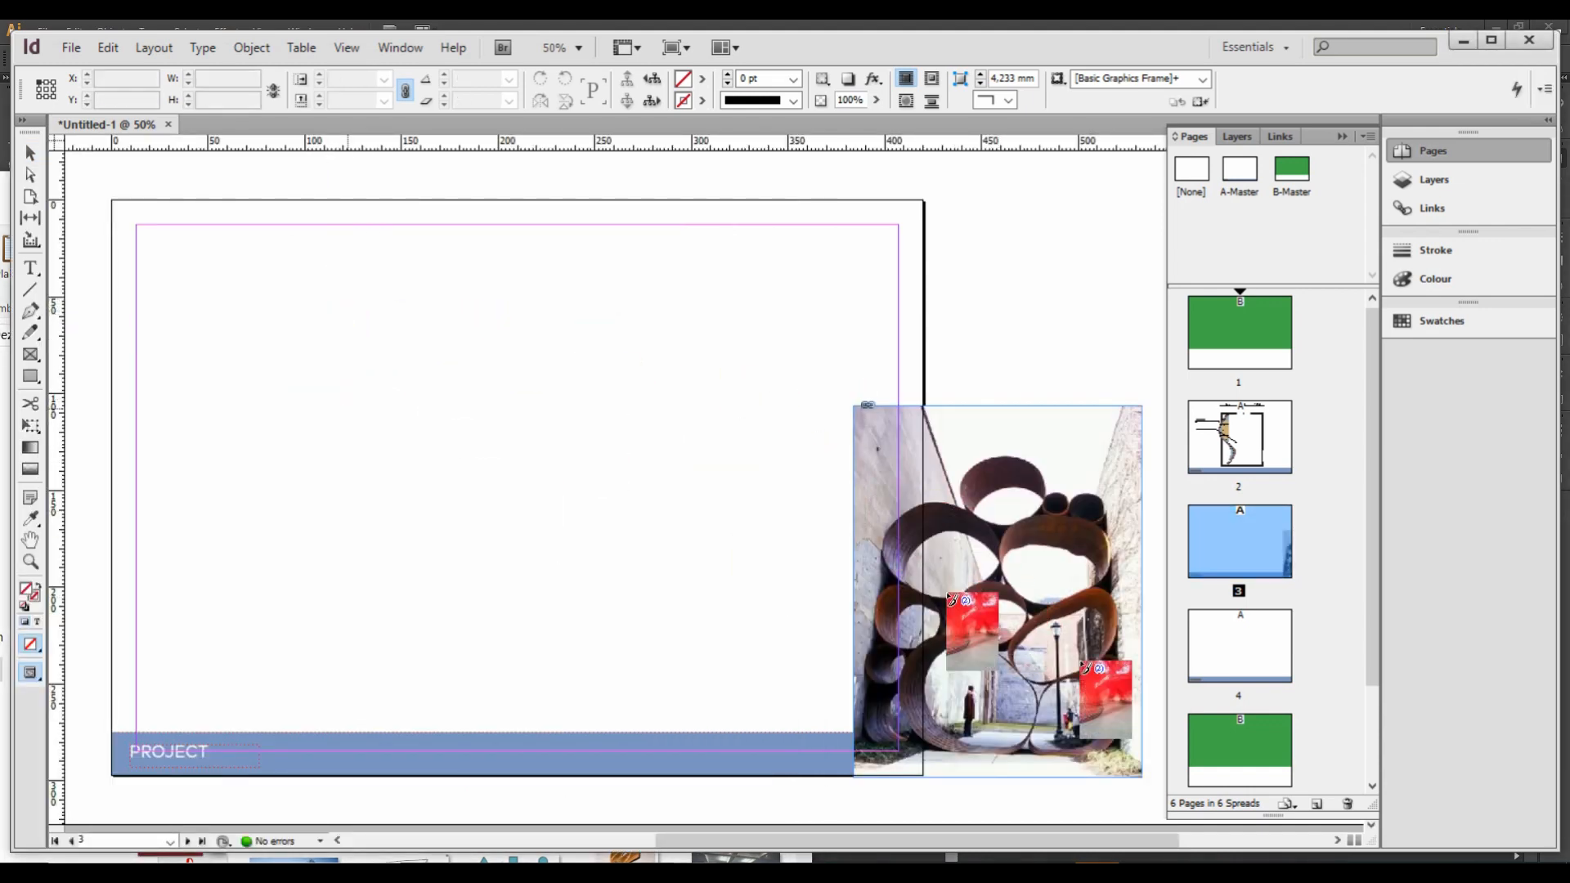
drag(153, 231, 414, 552)
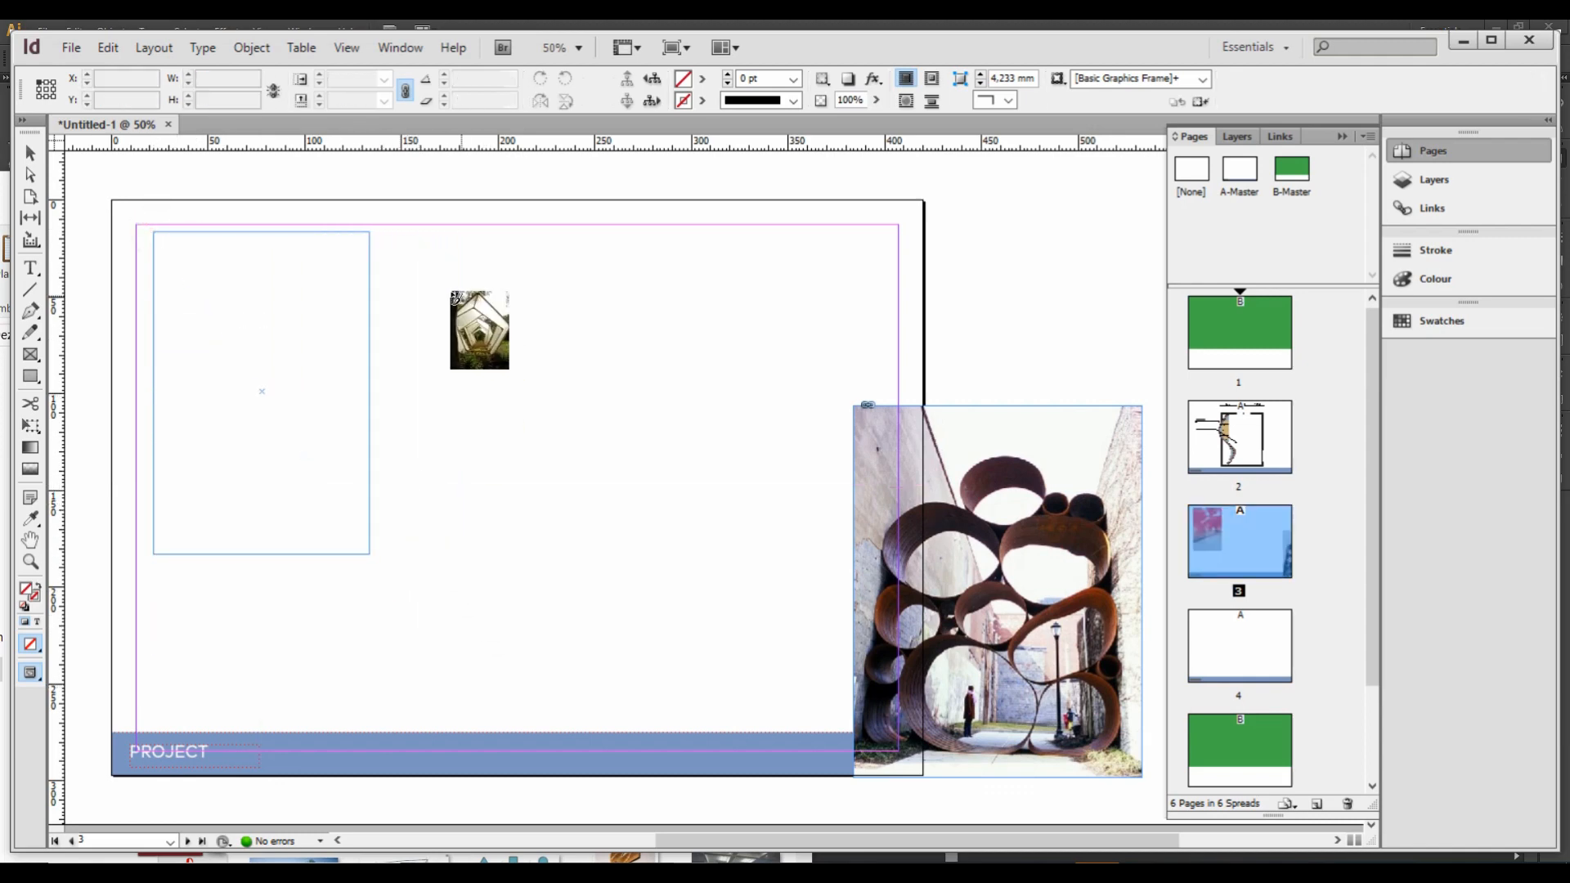
drag(393, 225, 716, 667)
Step: Reposition and enlarge the red photo's frame from the page's top-left corner down to the blue band, about 135 mm wide and 275 mm high
click(279, 440)
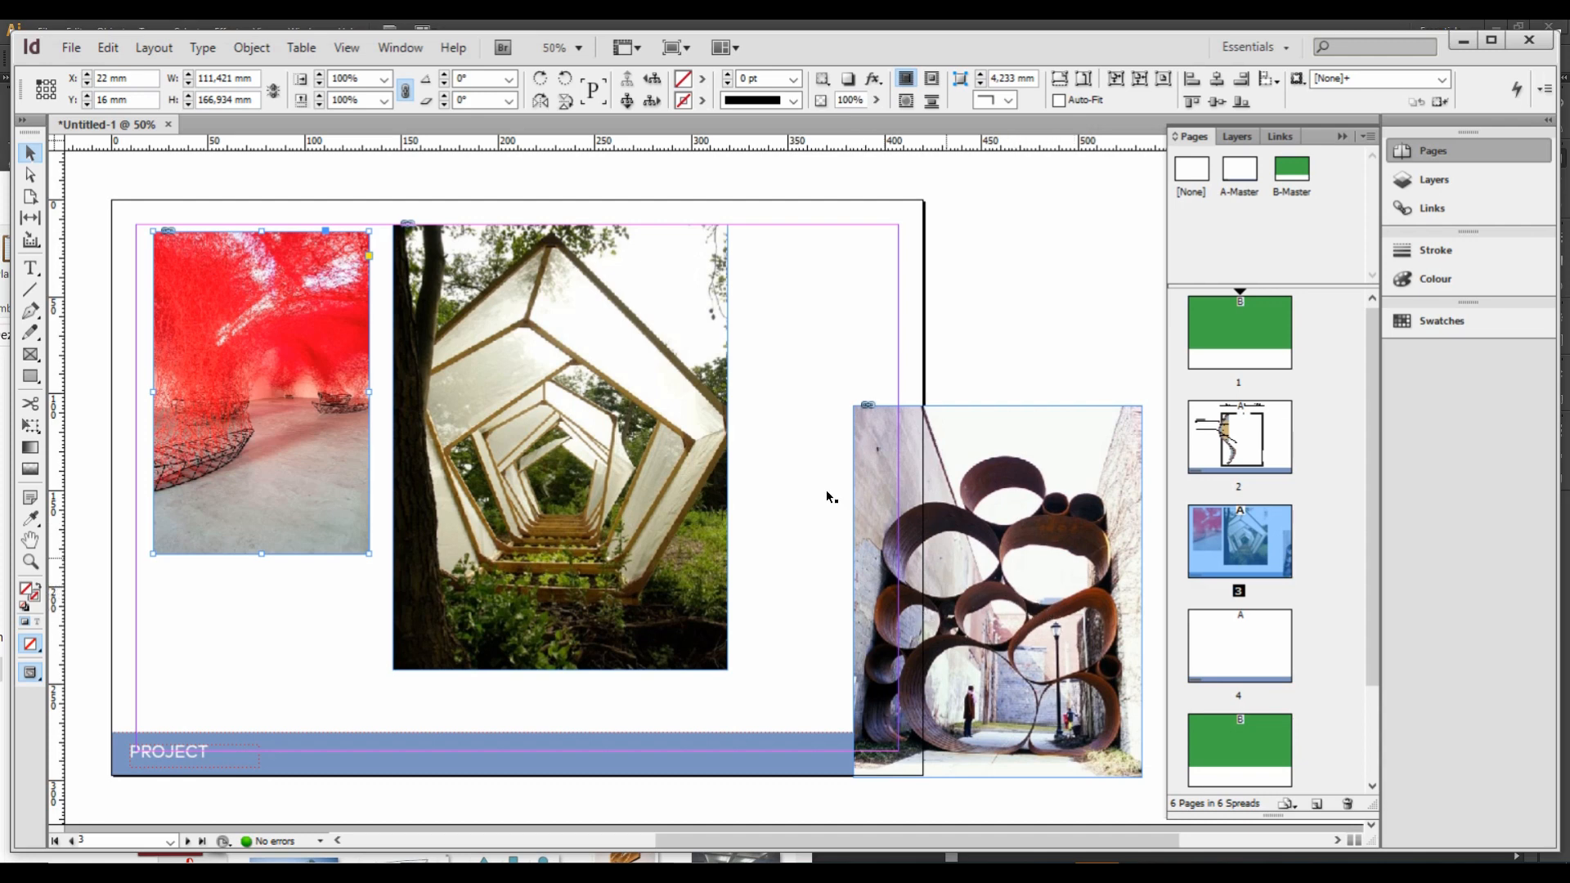
drag(256, 460, 224, 507)
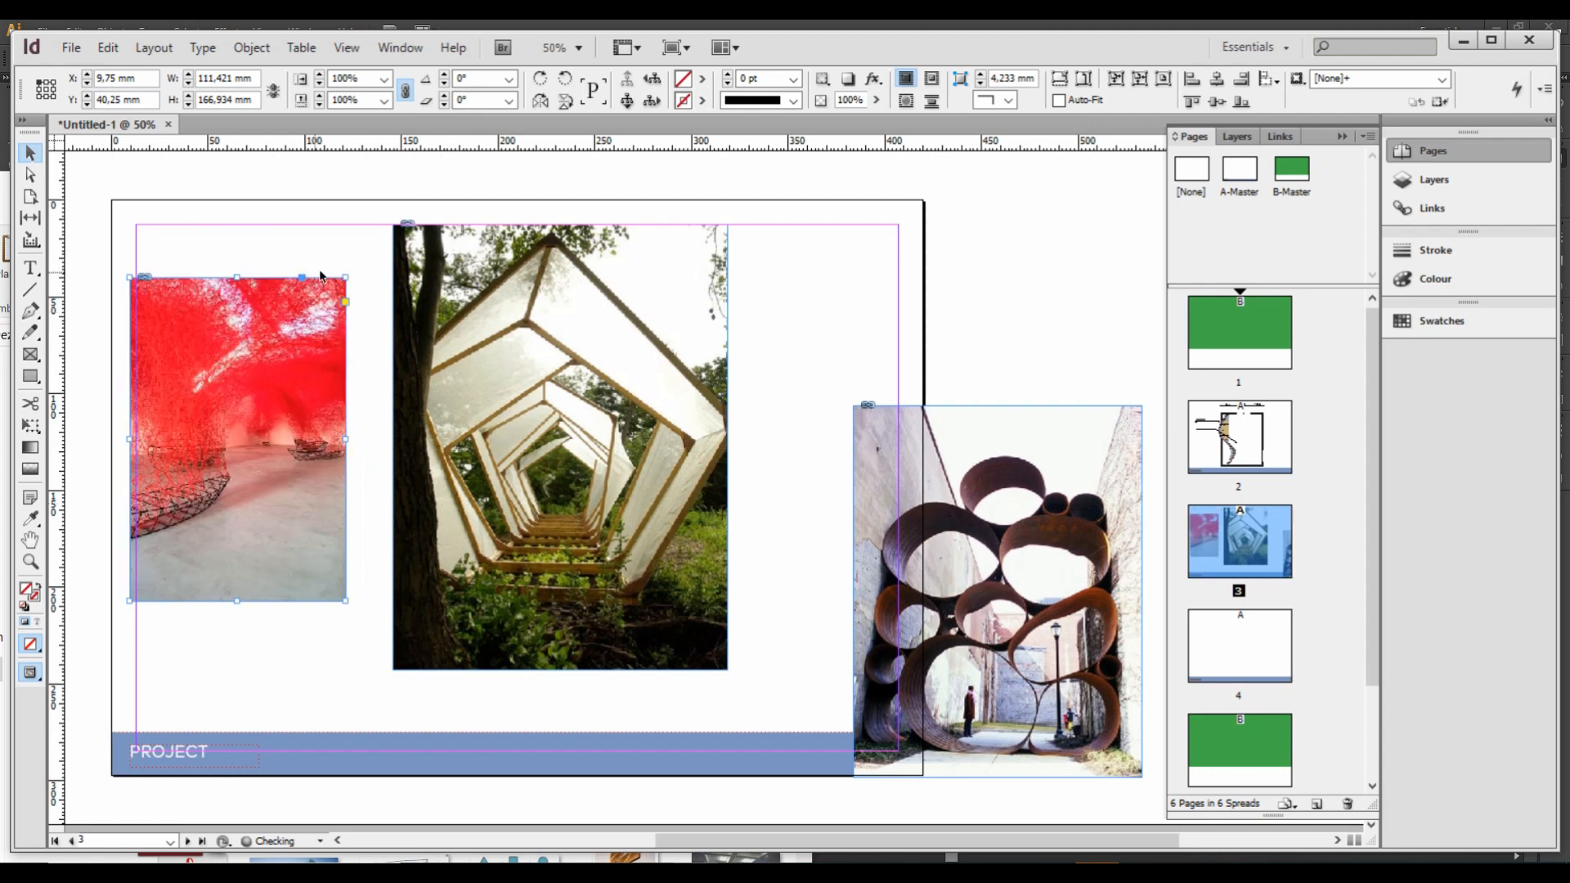
drag(343, 277, 376, 237)
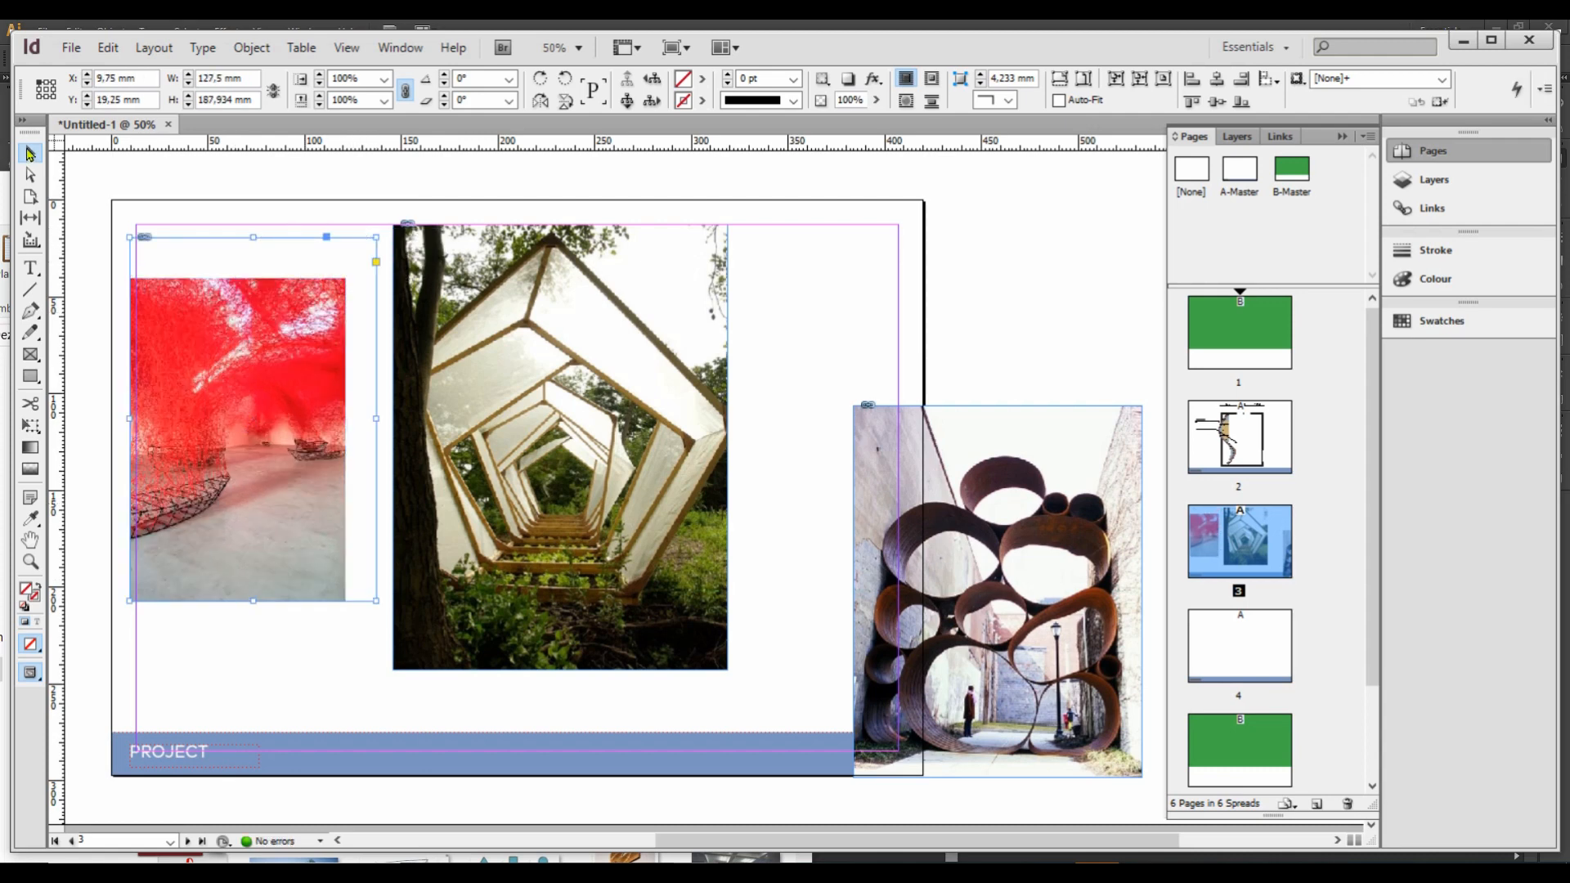
mouse_move(378, 236)
mouse_down()
mouse_move(356, 261)
mouse_move(372, 238)
mouse_up()
drag(254, 603, 255, 732)
drag(129, 482, 111, 484)
drag(240, 239, 240, 199)
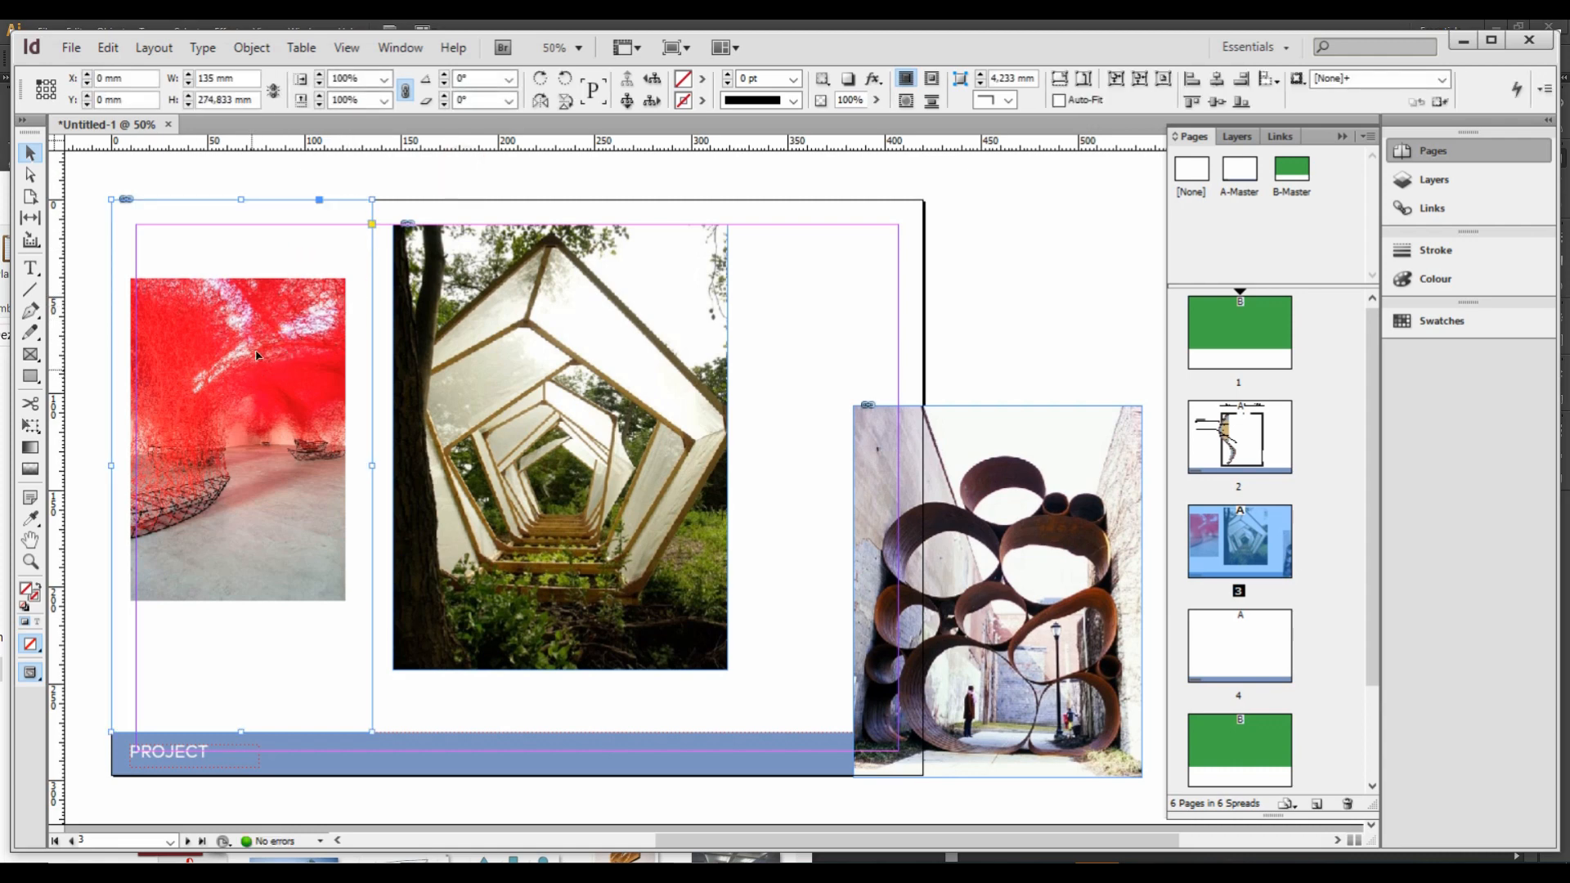
Step: Compare proportional filling and proportional content fitting on the red photo, and leave it filling its frame proportionally
click(1059, 80)
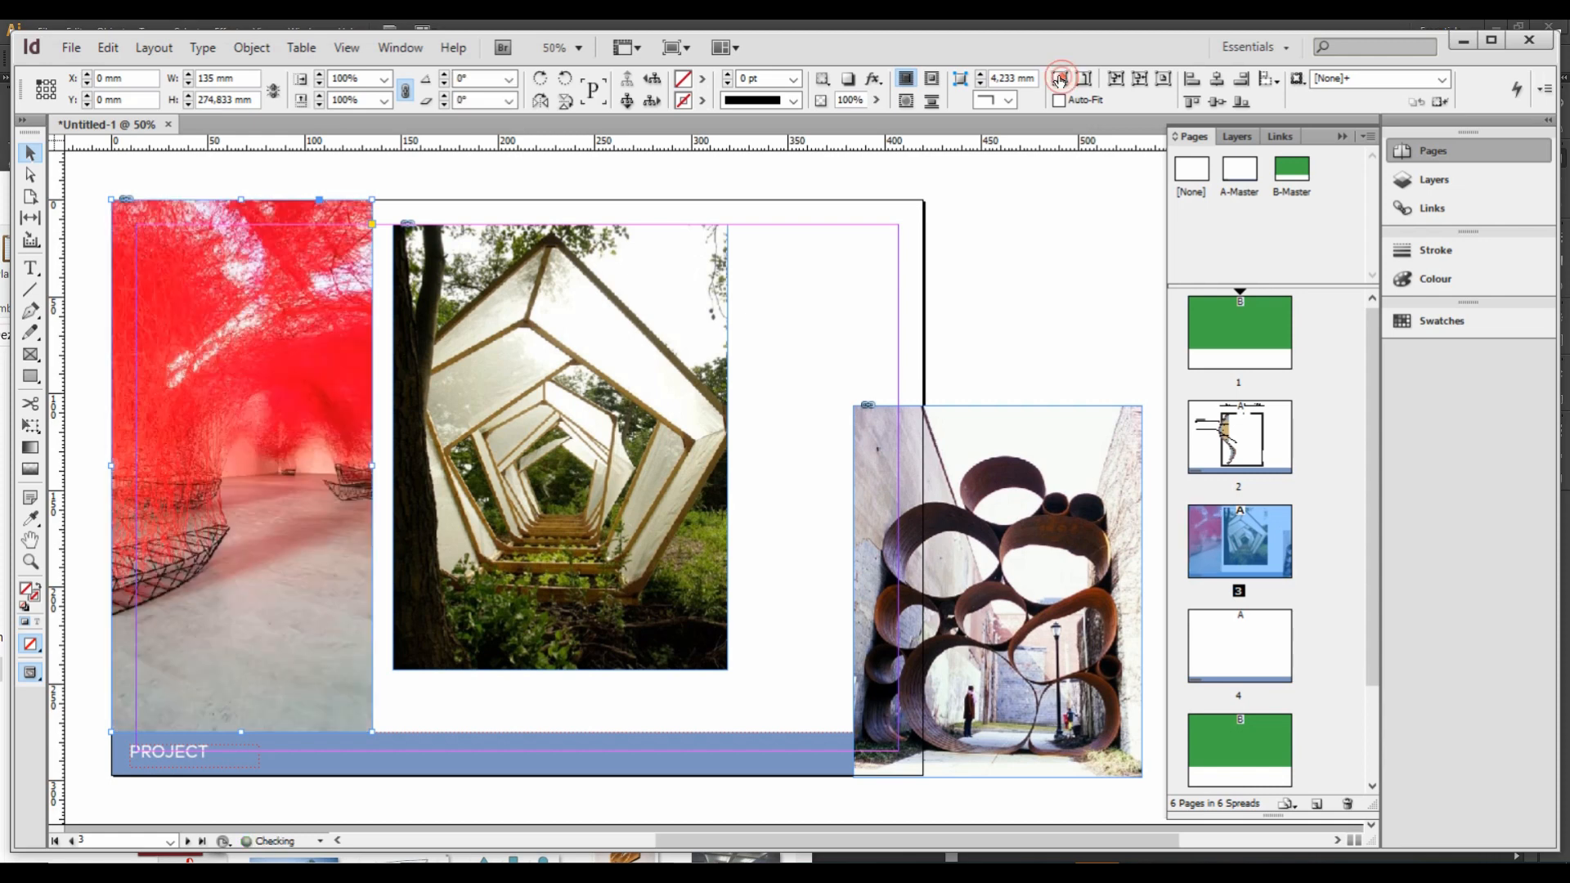
click(1084, 80)
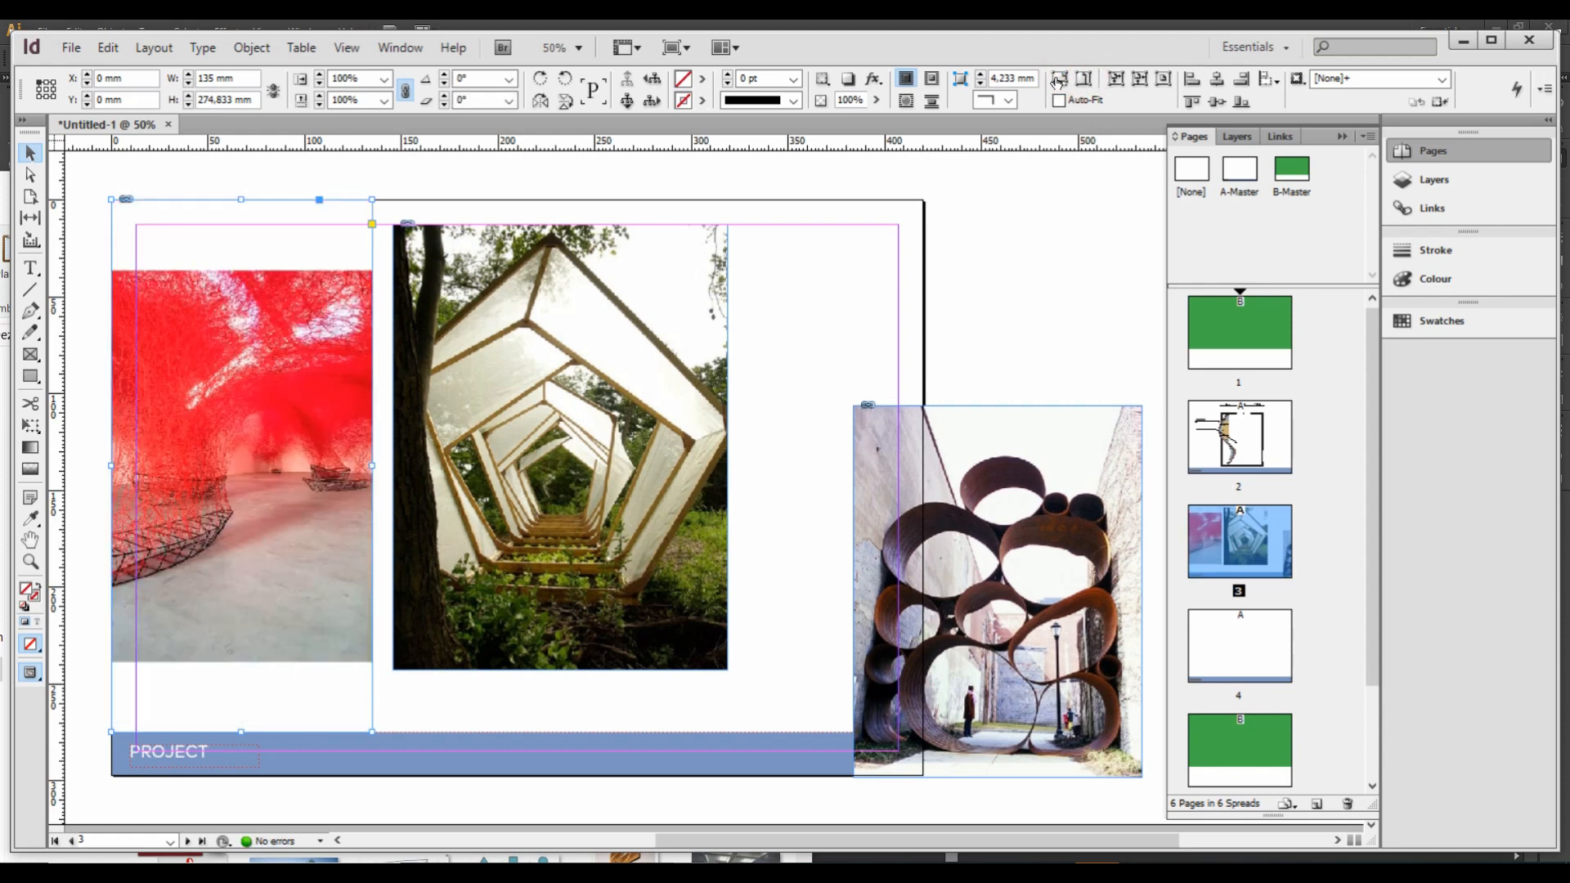
click(1057, 81)
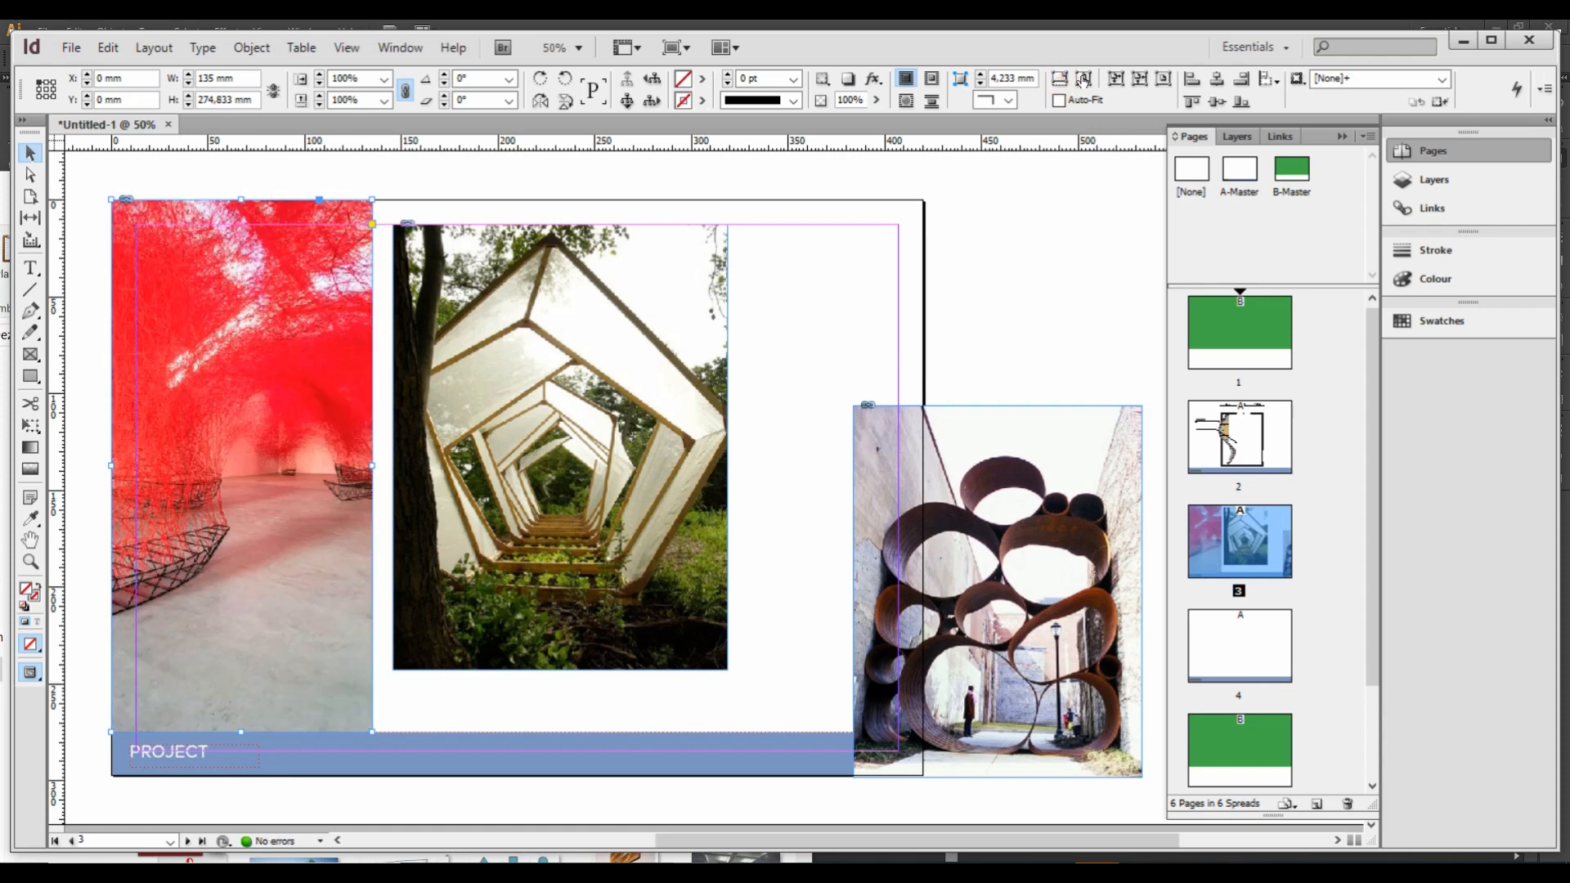
click(1084, 80)
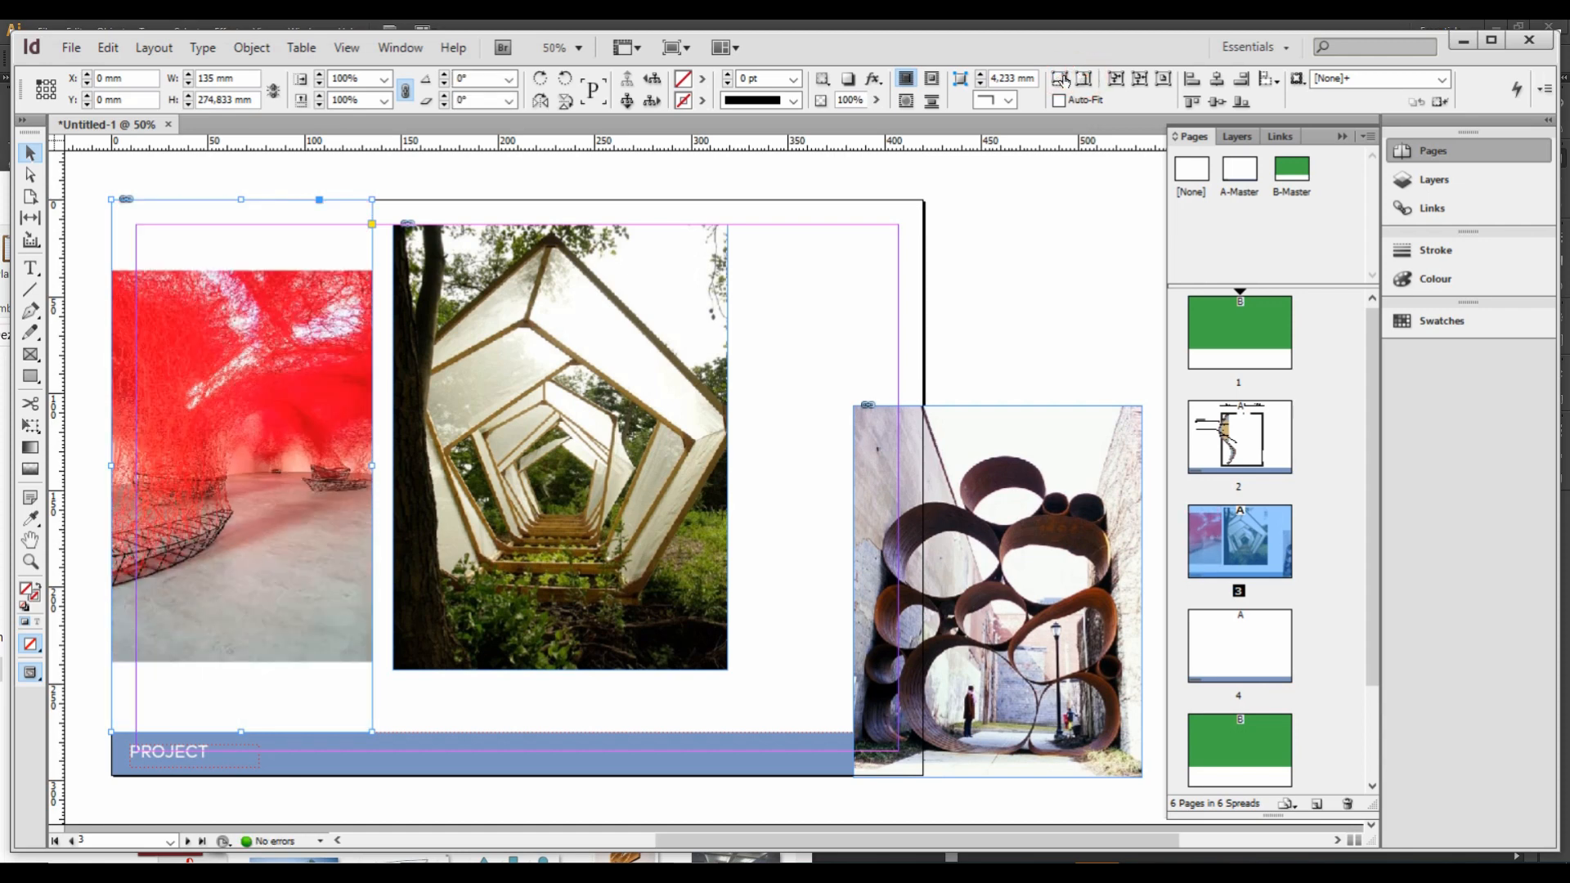
click(1060, 79)
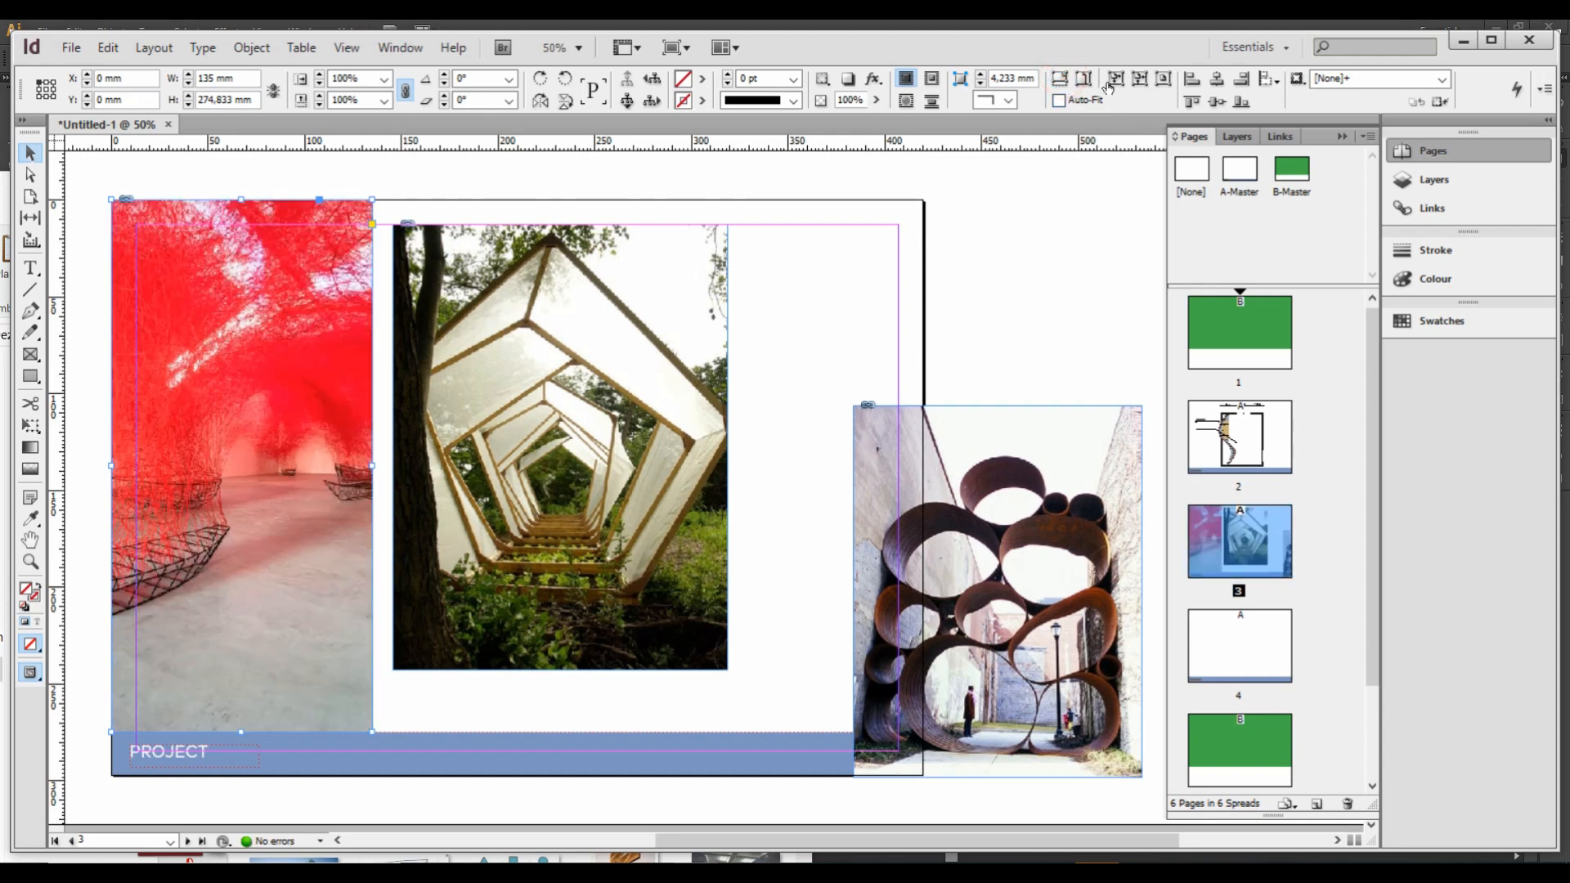
Step: Move the pentagon photo against the red photo at the page top and enlarge its frame to about 185 mm wide and 279 mm high
click(495, 389)
drag(489, 414, 469, 389)
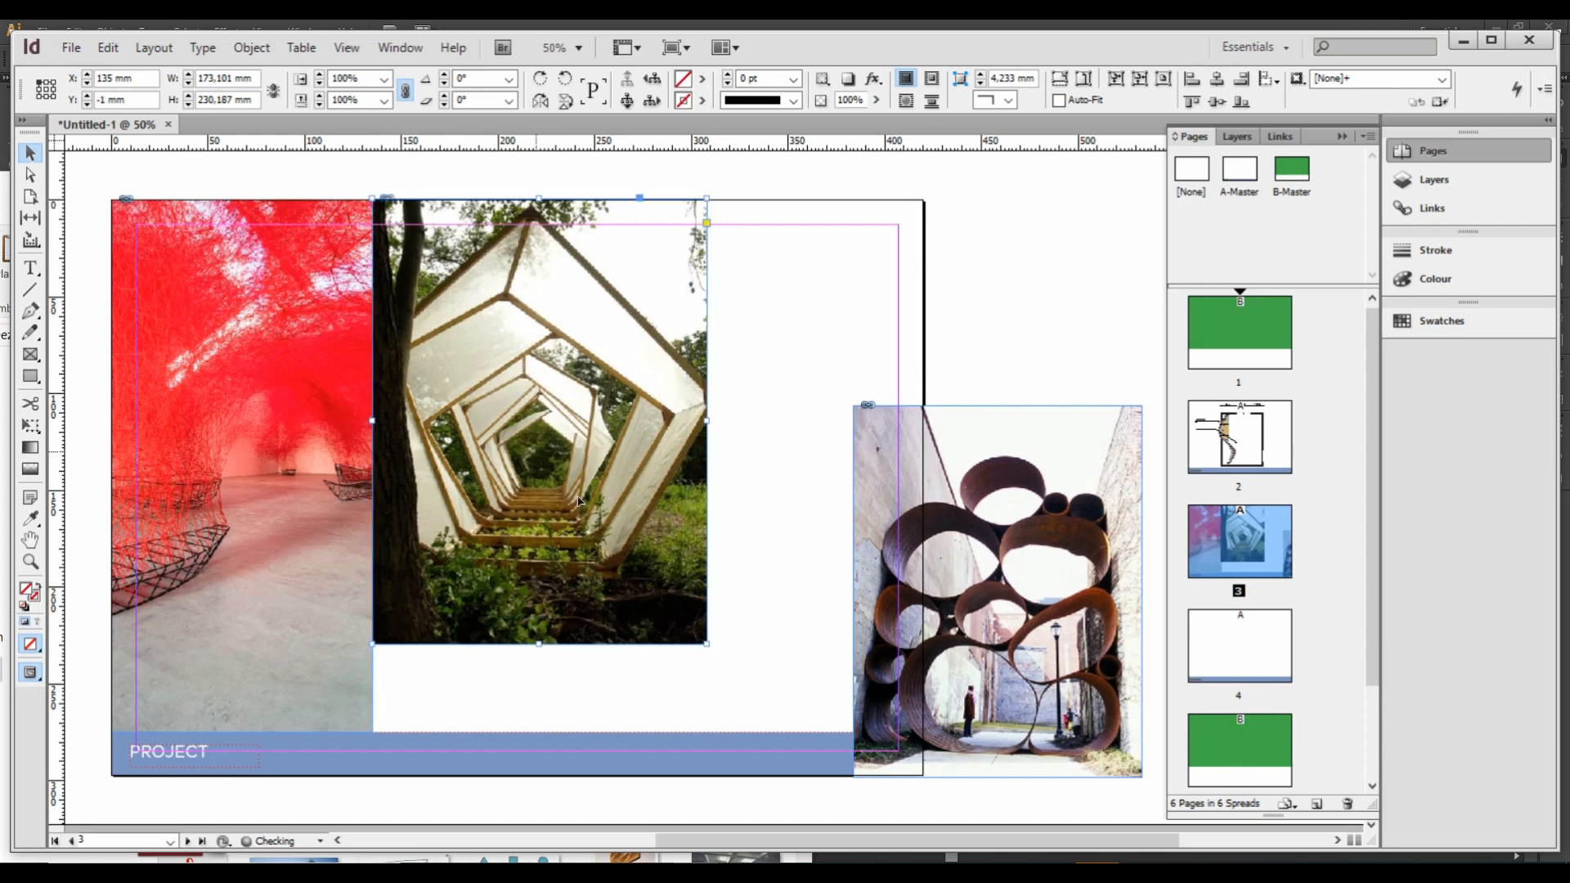
drag(707, 646, 729, 738)
Step: Scale the pentagon photo proportionally inside its frame until it covers the frame, adjust its position slightly, and select the frame
click(30, 175)
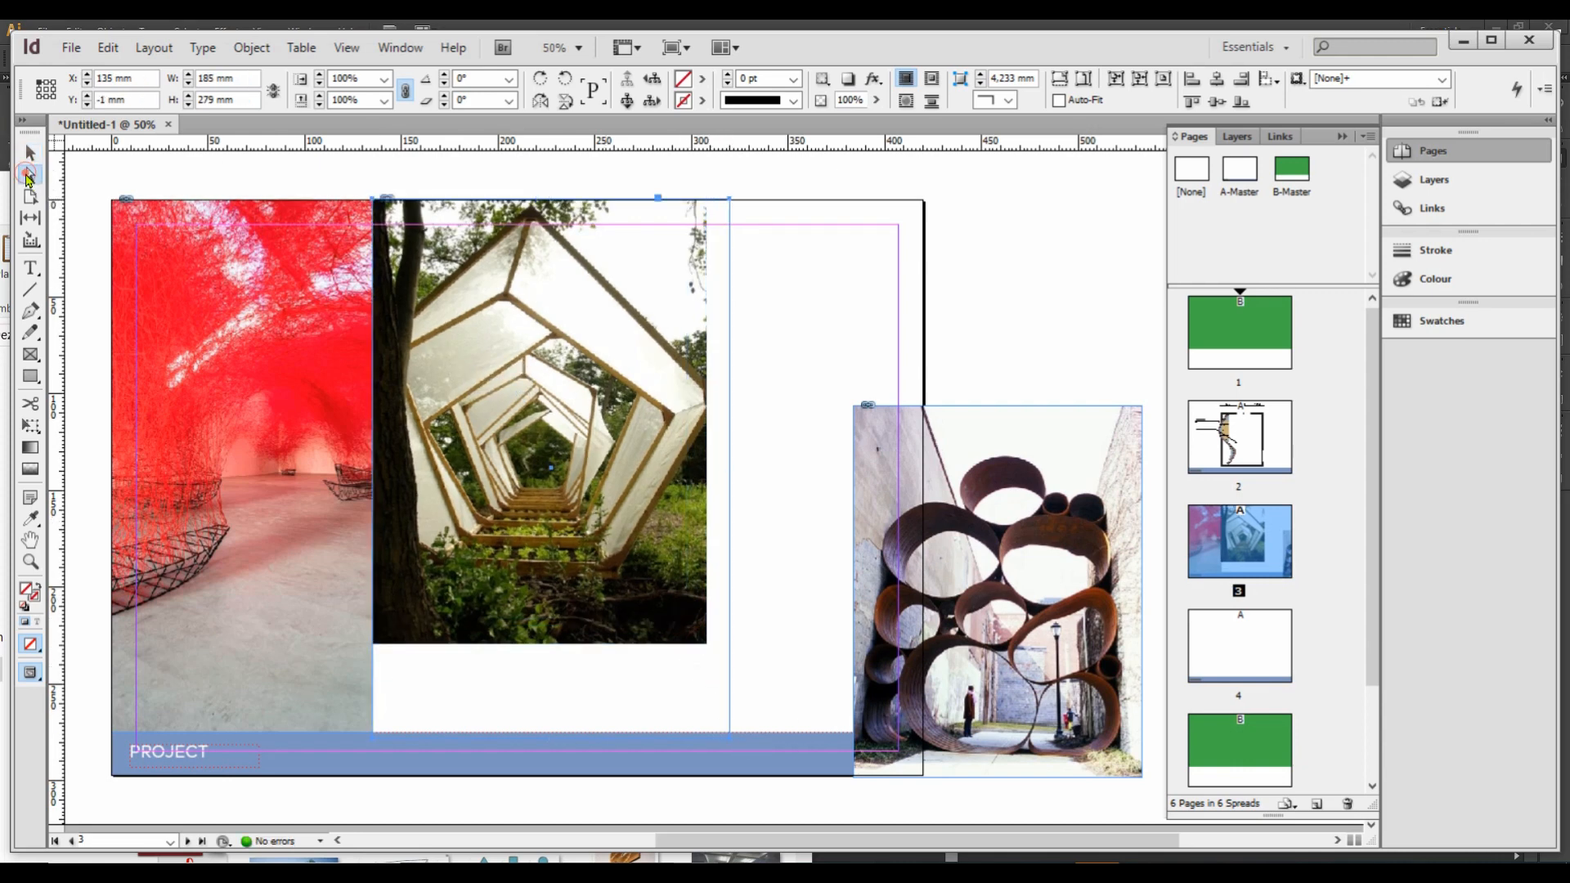
click(552, 544)
drag(706, 645, 610, 697)
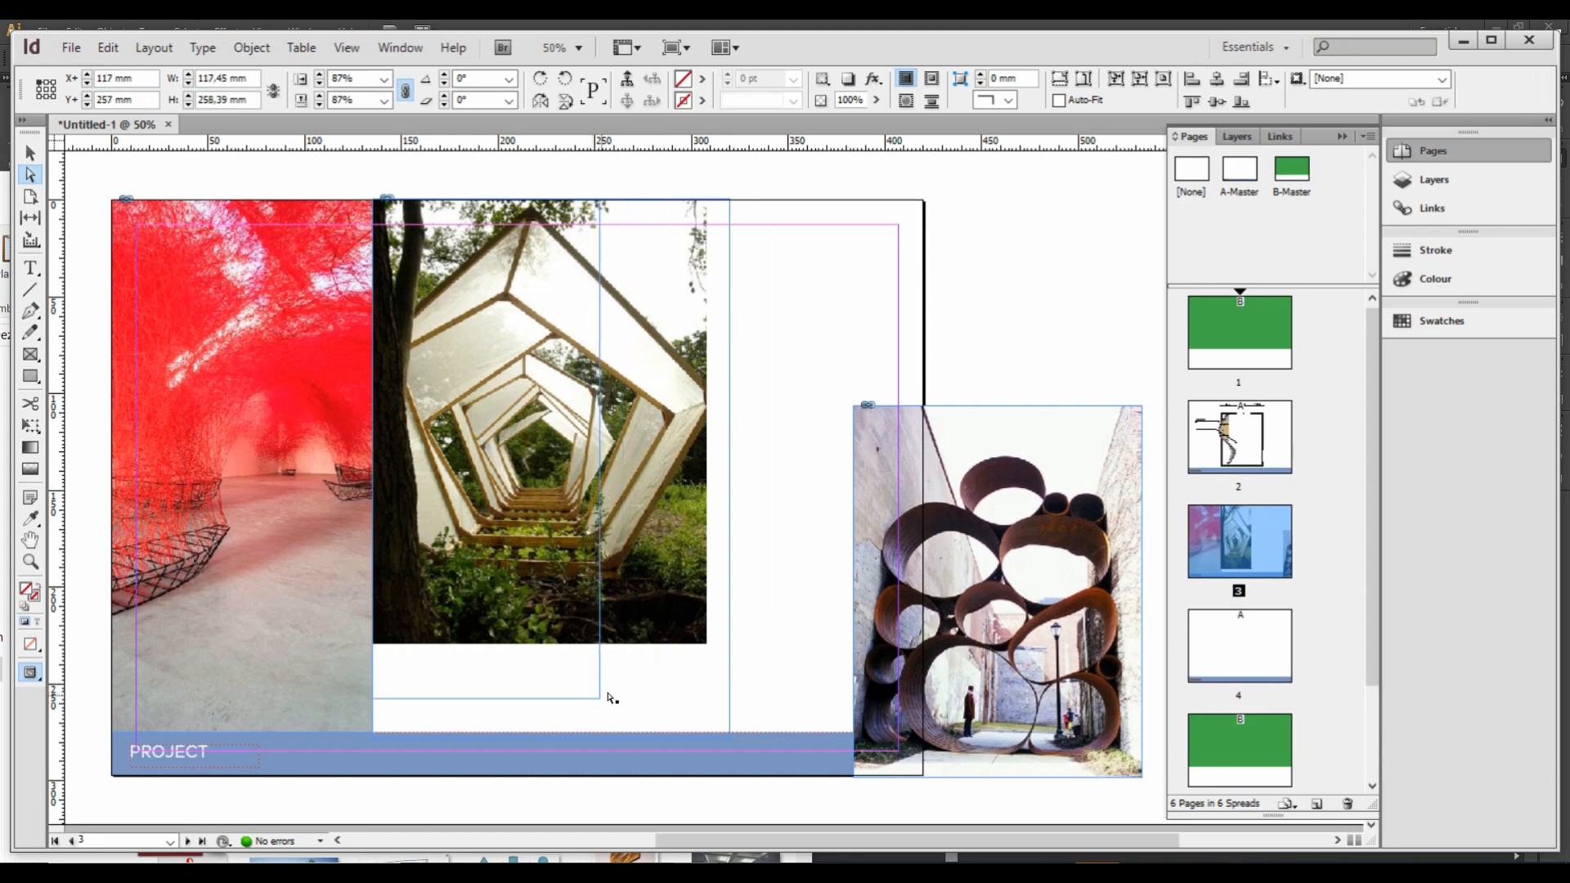
key(ctrl+z)
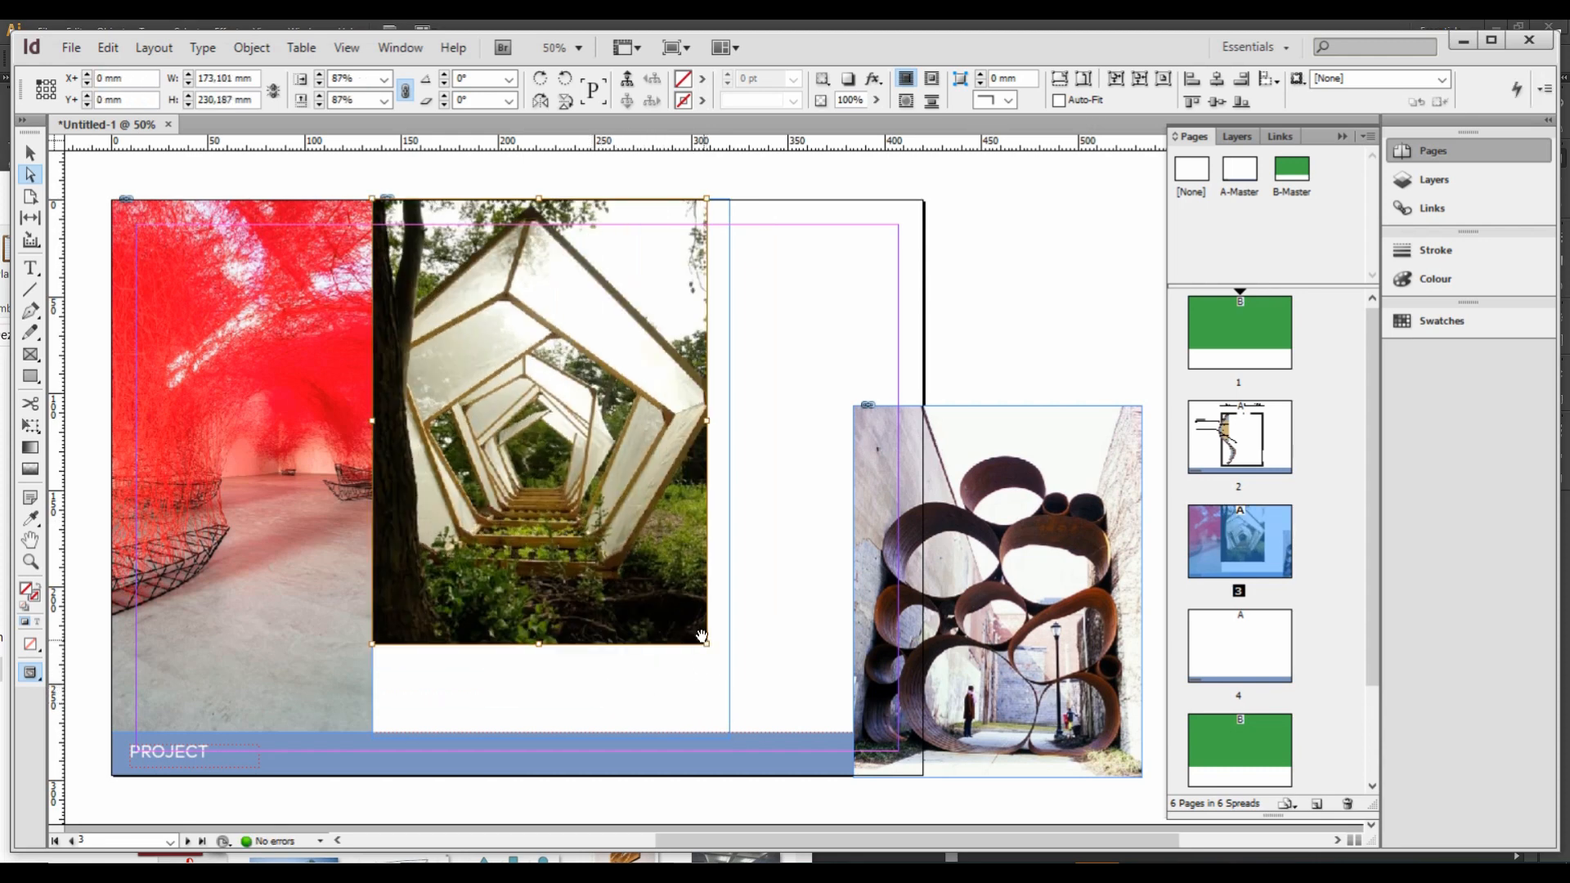
drag(704, 645, 767, 730)
drag(617, 602, 616, 605)
drag(618, 605, 612, 606)
click(772, 576)
key(v)
click(561, 740)
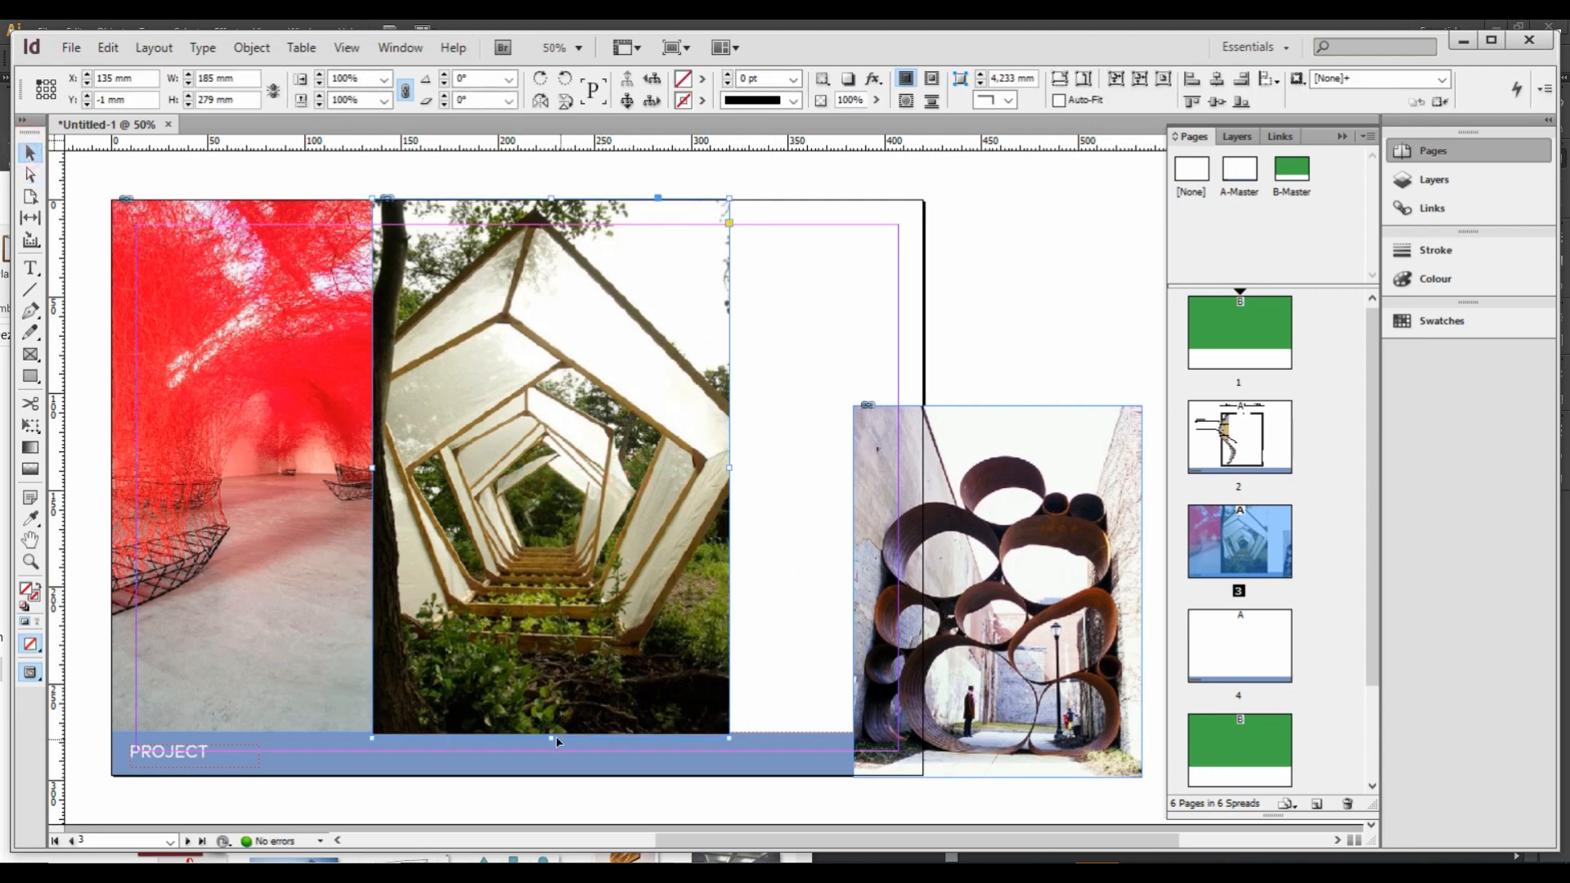
Step: Crop the pentagon photo's frame to 178.5 mm wide and 183 mm high, and move the steel-rings photo beside it, resting on the blue band
drag(550, 720, 551, 552)
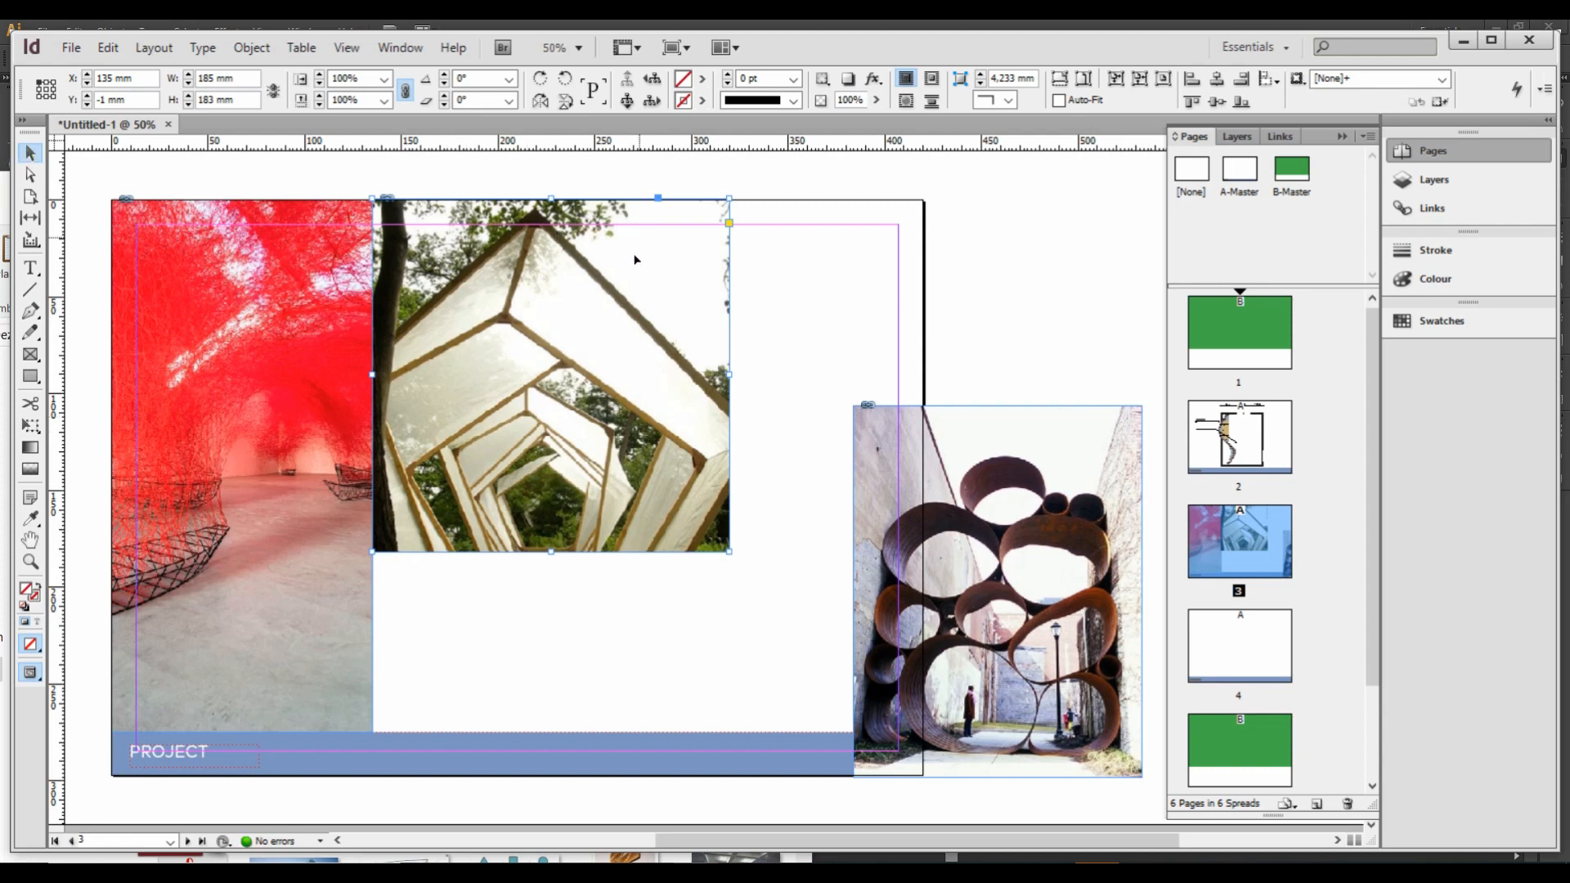
click(753, 603)
drag(1064, 645, 949, 598)
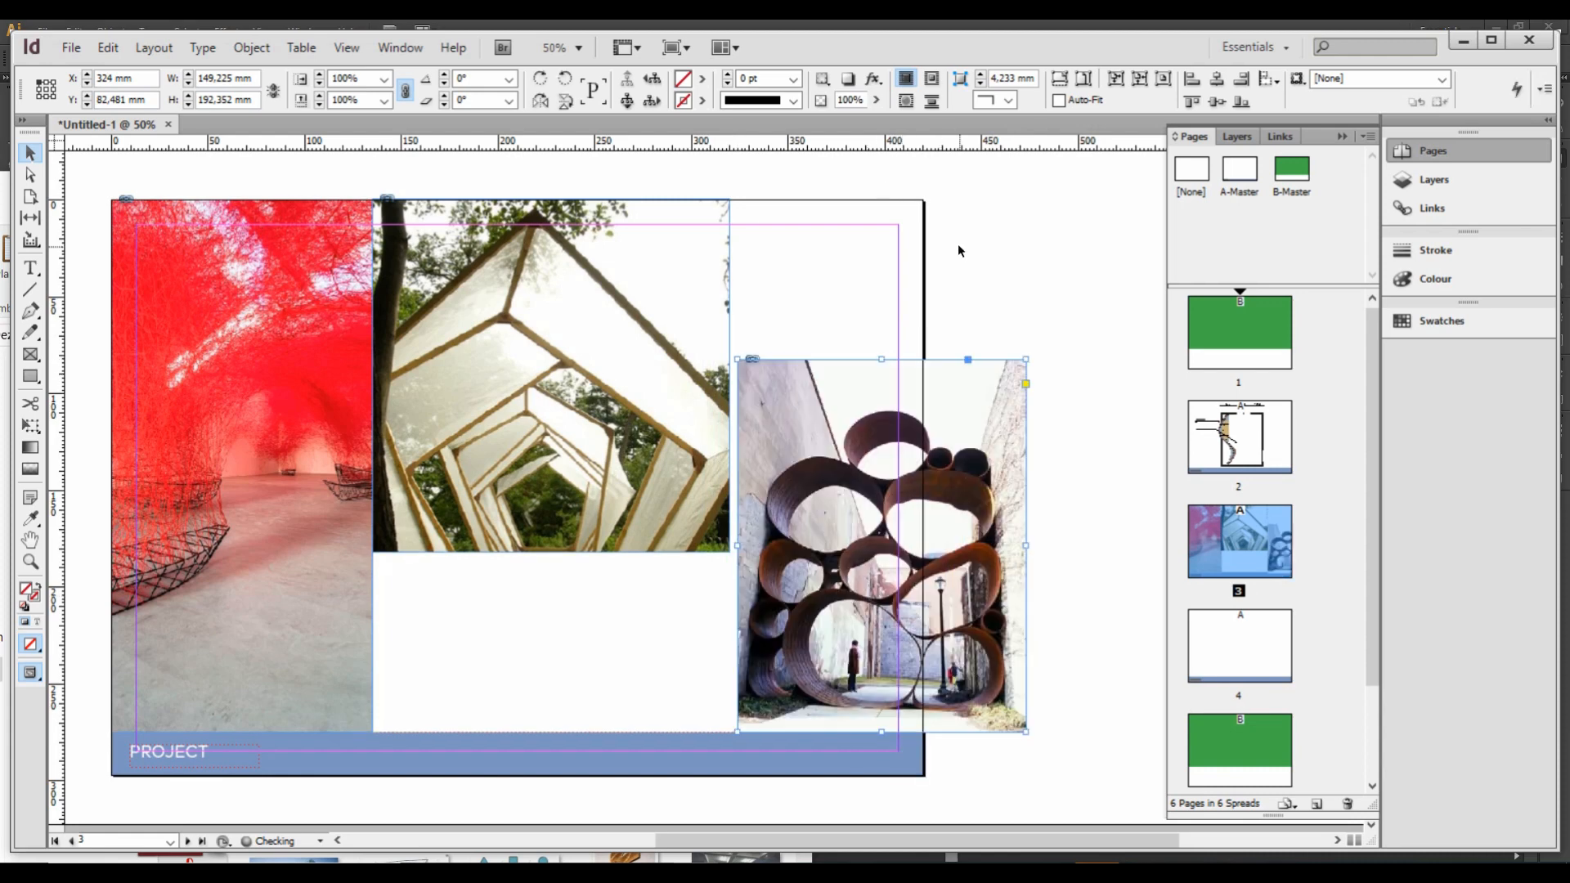
click(957, 245)
click(724, 309)
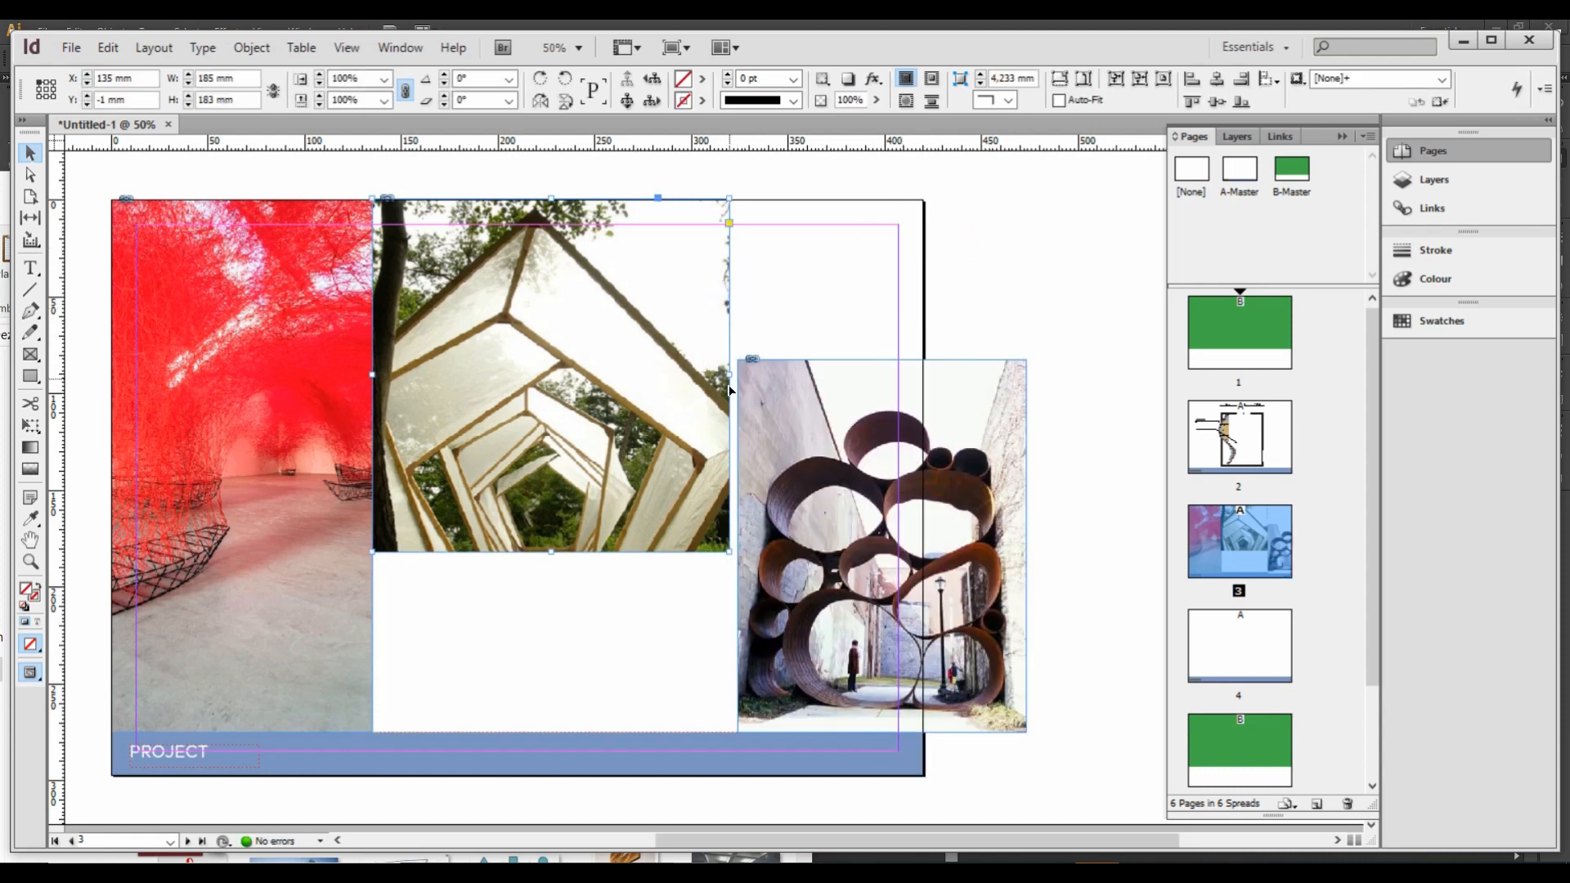
drag(727, 377, 717, 377)
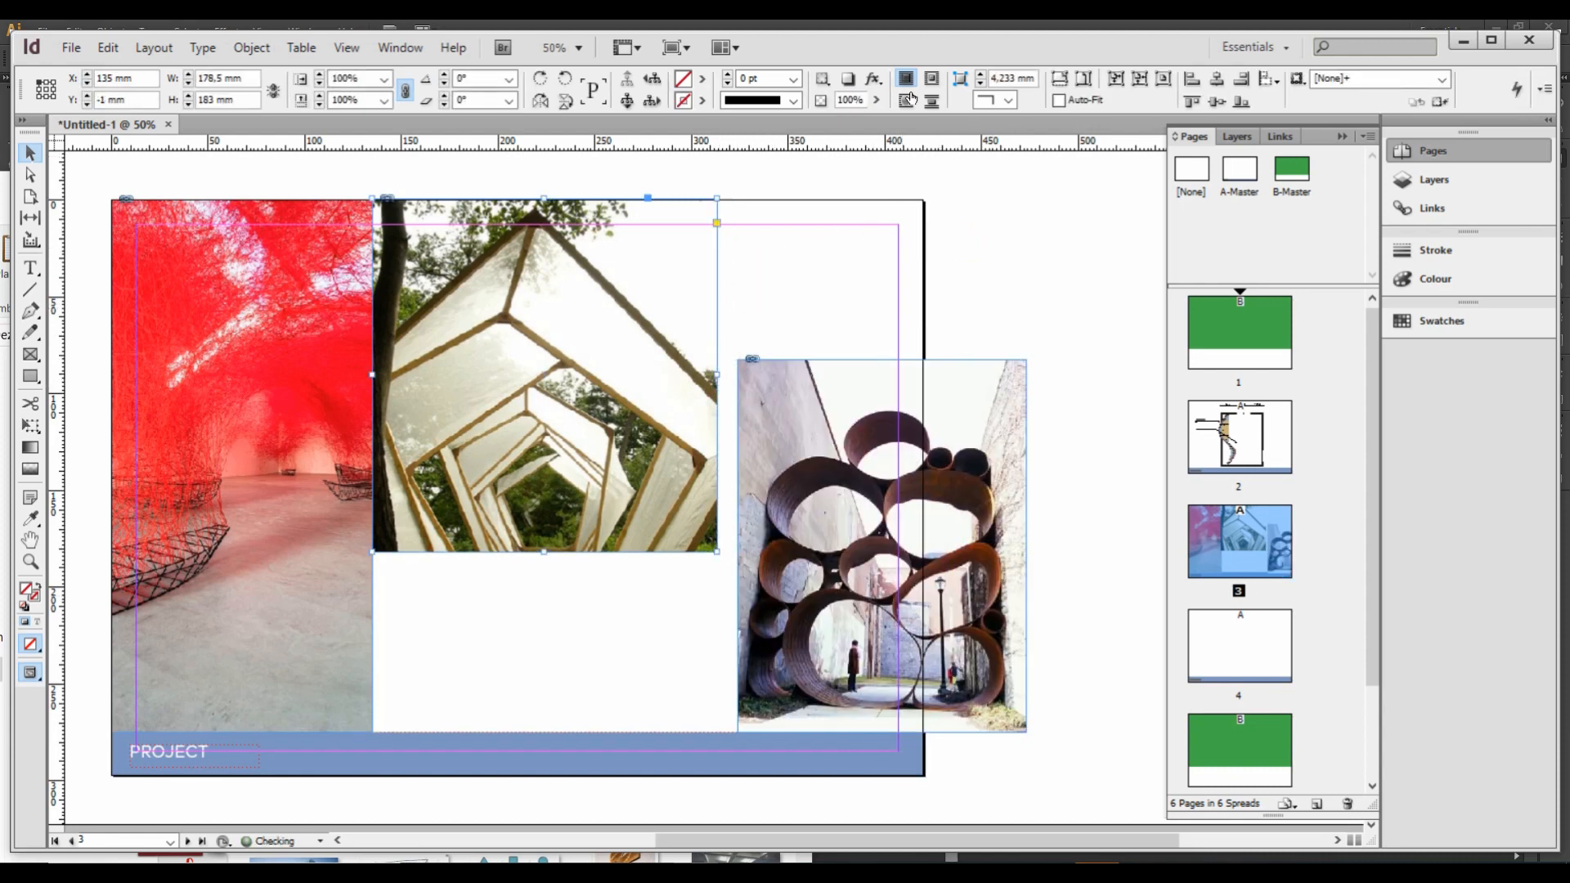
Step: Round the pentagon frame's corners with a 20 mm radius and move the photo to overlap the red photo, at about X 87 mm, Y 35 mm
click(1011, 100)
click(1013, 209)
click(1015, 76)
text(20)
key(Return)
click(589, 571)
drag(551, 505, 456, 572)
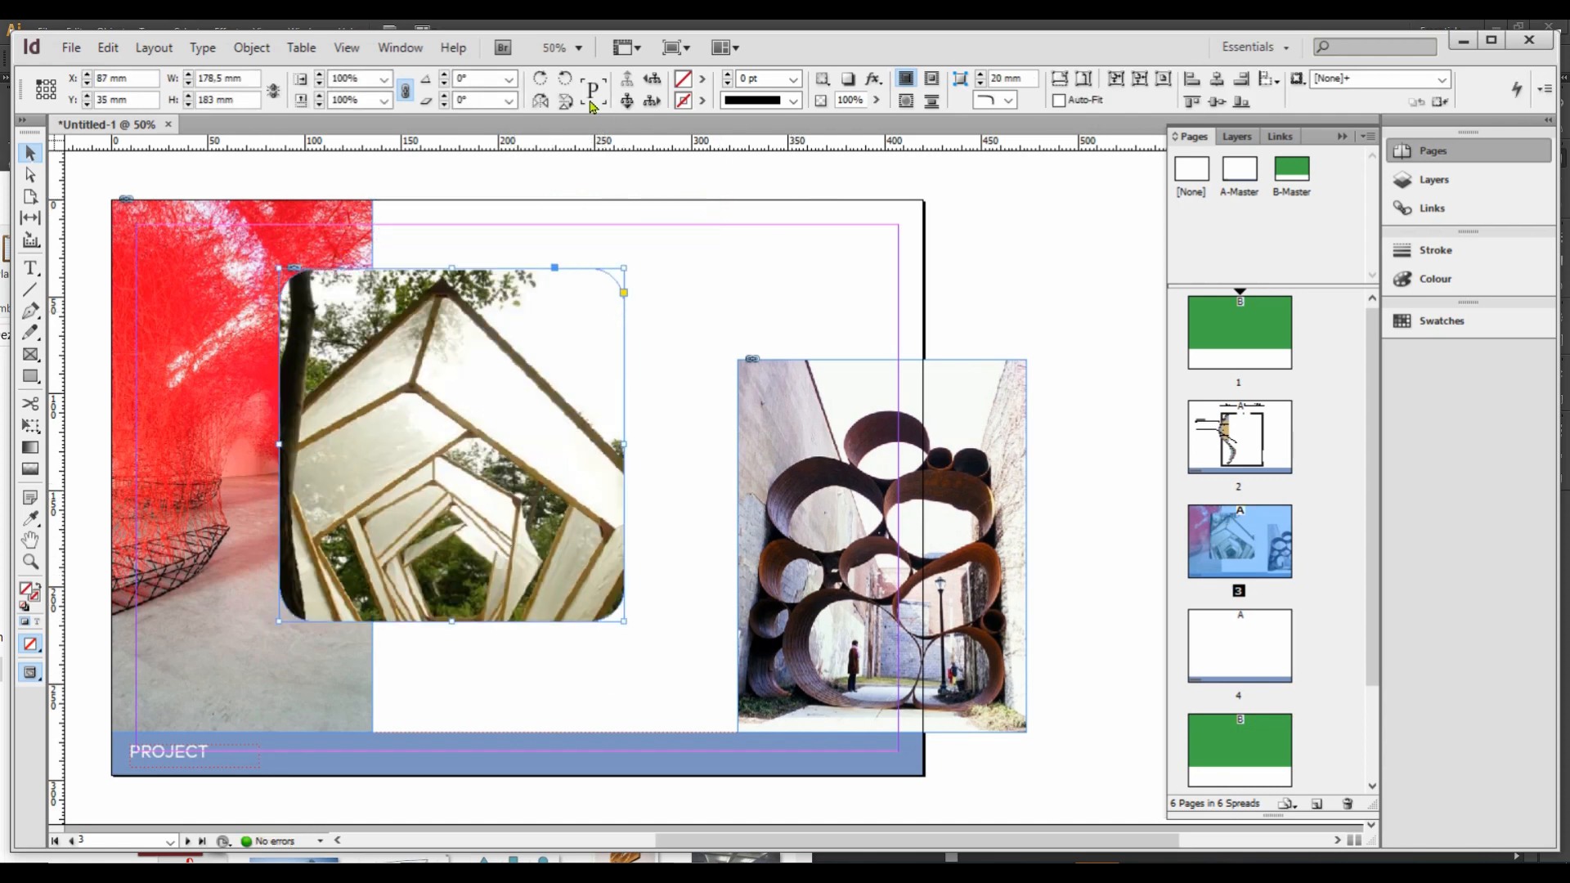
Step: Give the rounded pentagon photo a 7 pt outline in the Paper colour
click(701, 102)
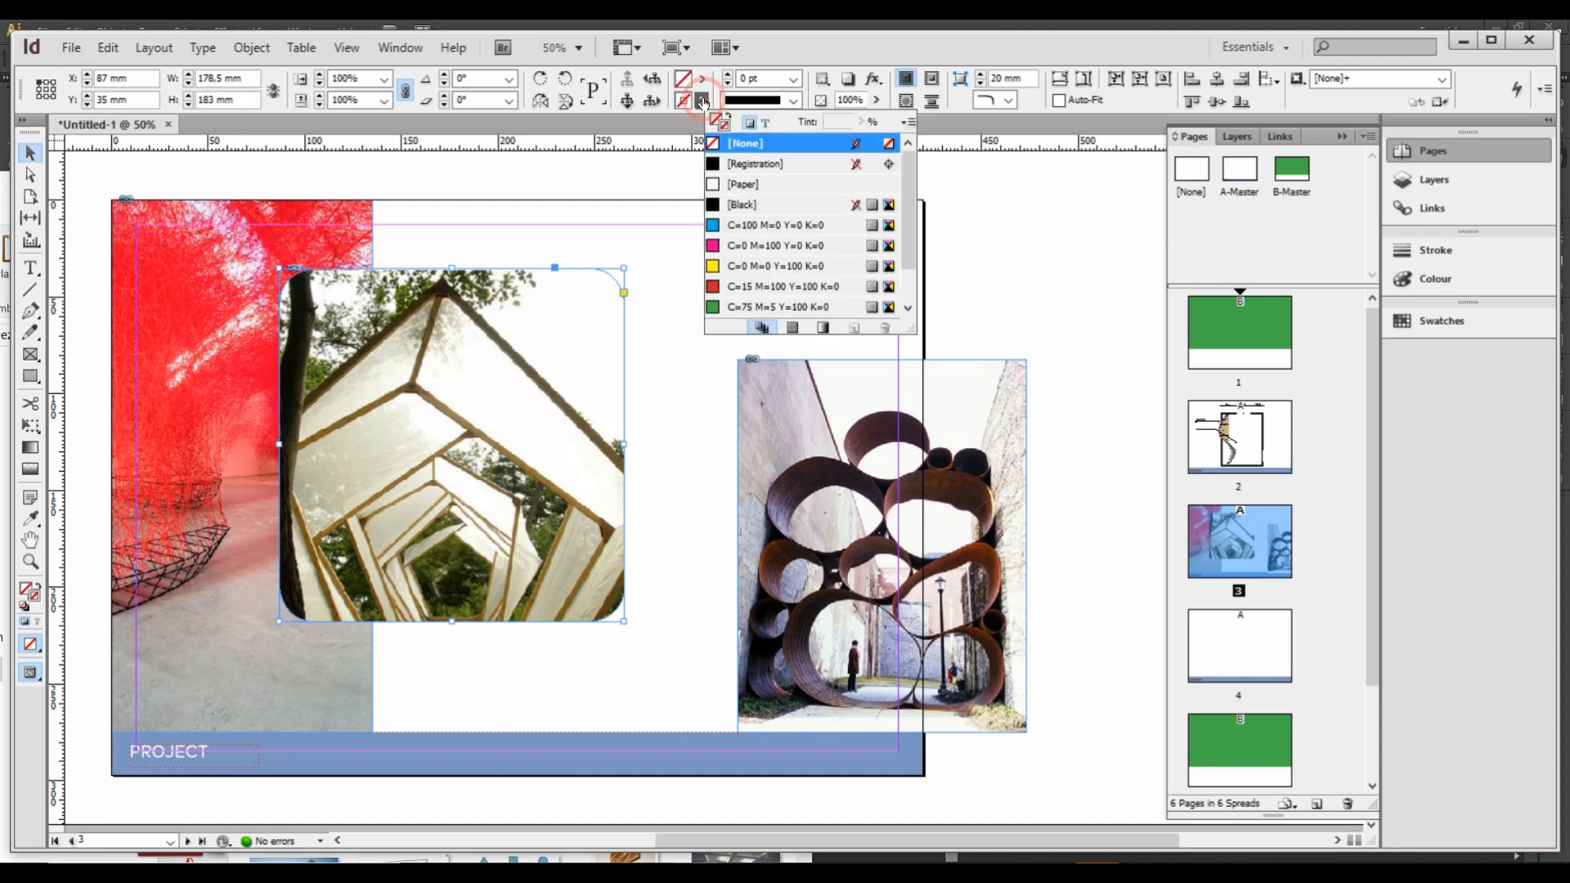
click(723, 187)
click(728, 76)
click(729, 76)
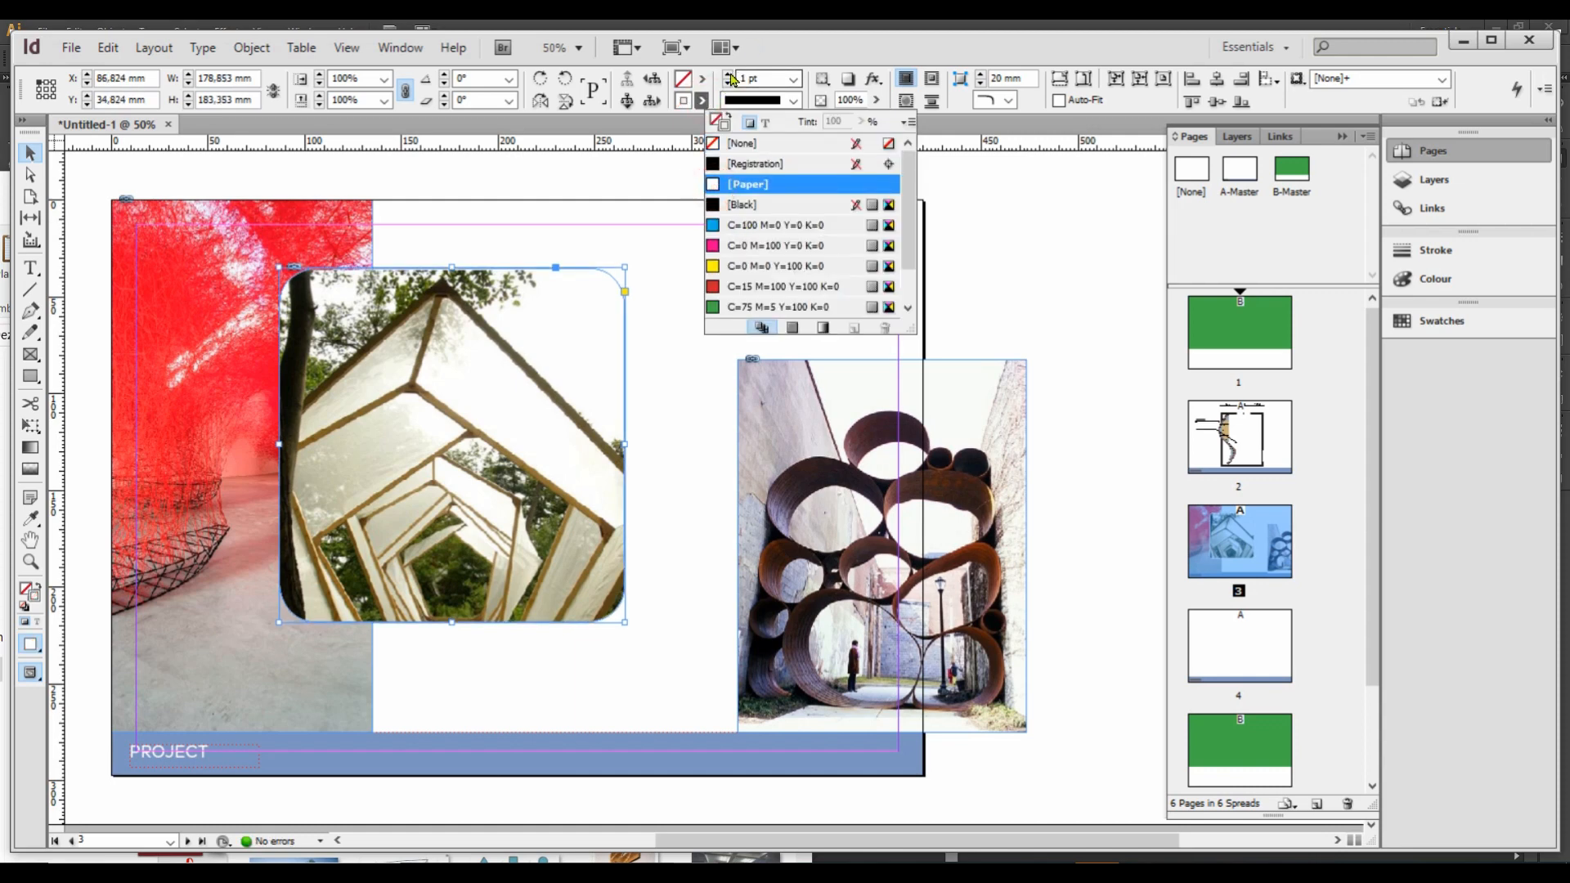
click(666, 272)
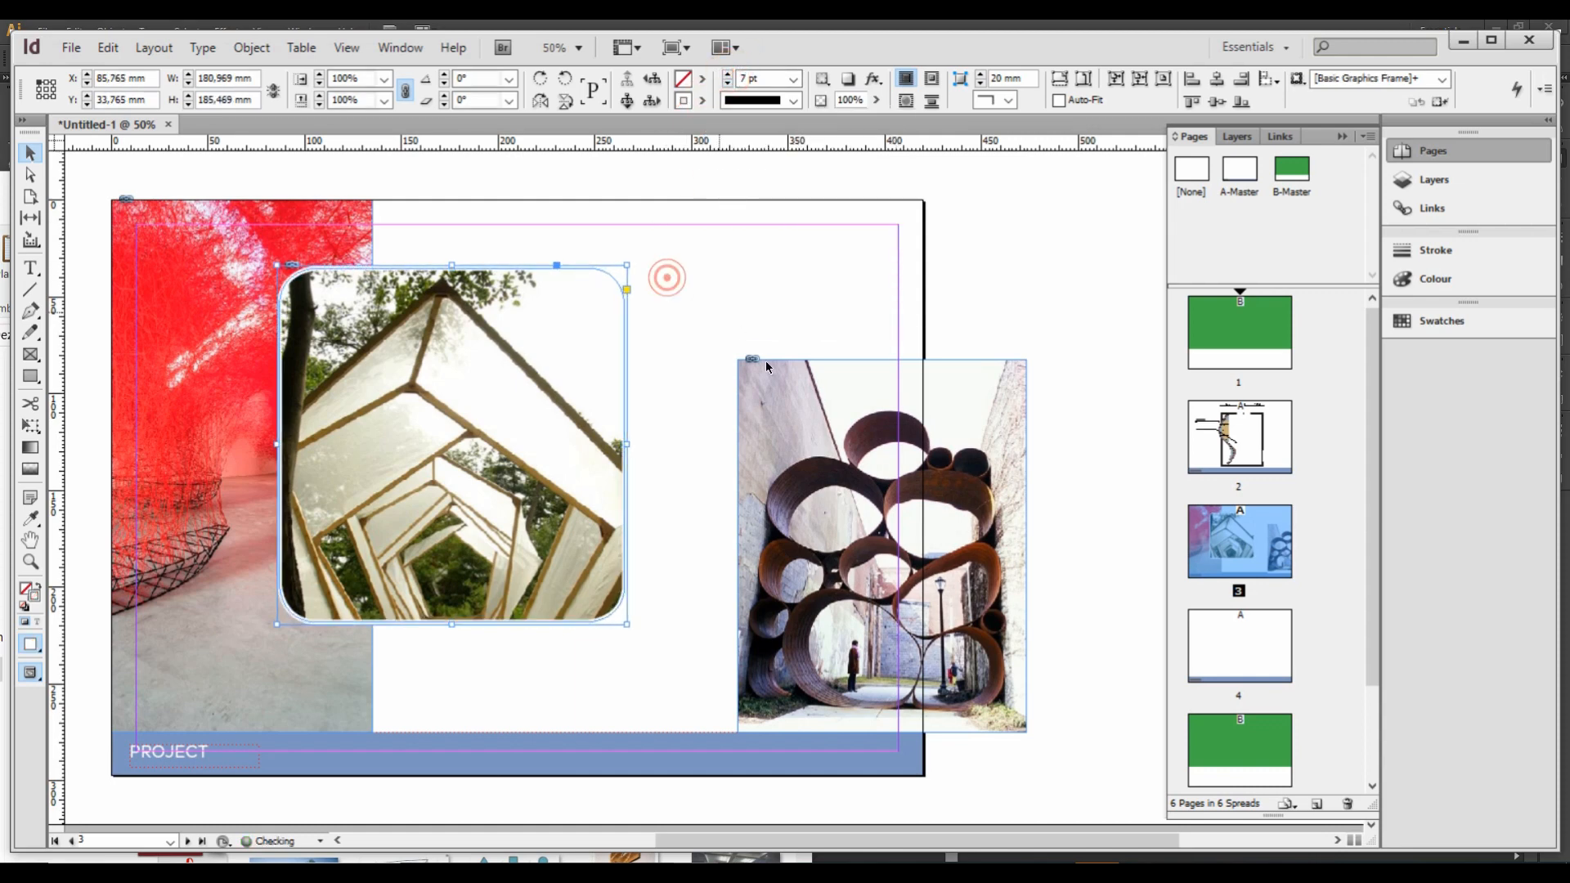
Step: Try the steel-rings photo behind the pentagon photo, and place it against the page's right edge at about X 271 mm, Y 46 mm
drag(803, 519, 439, 522)
click(687, 343)
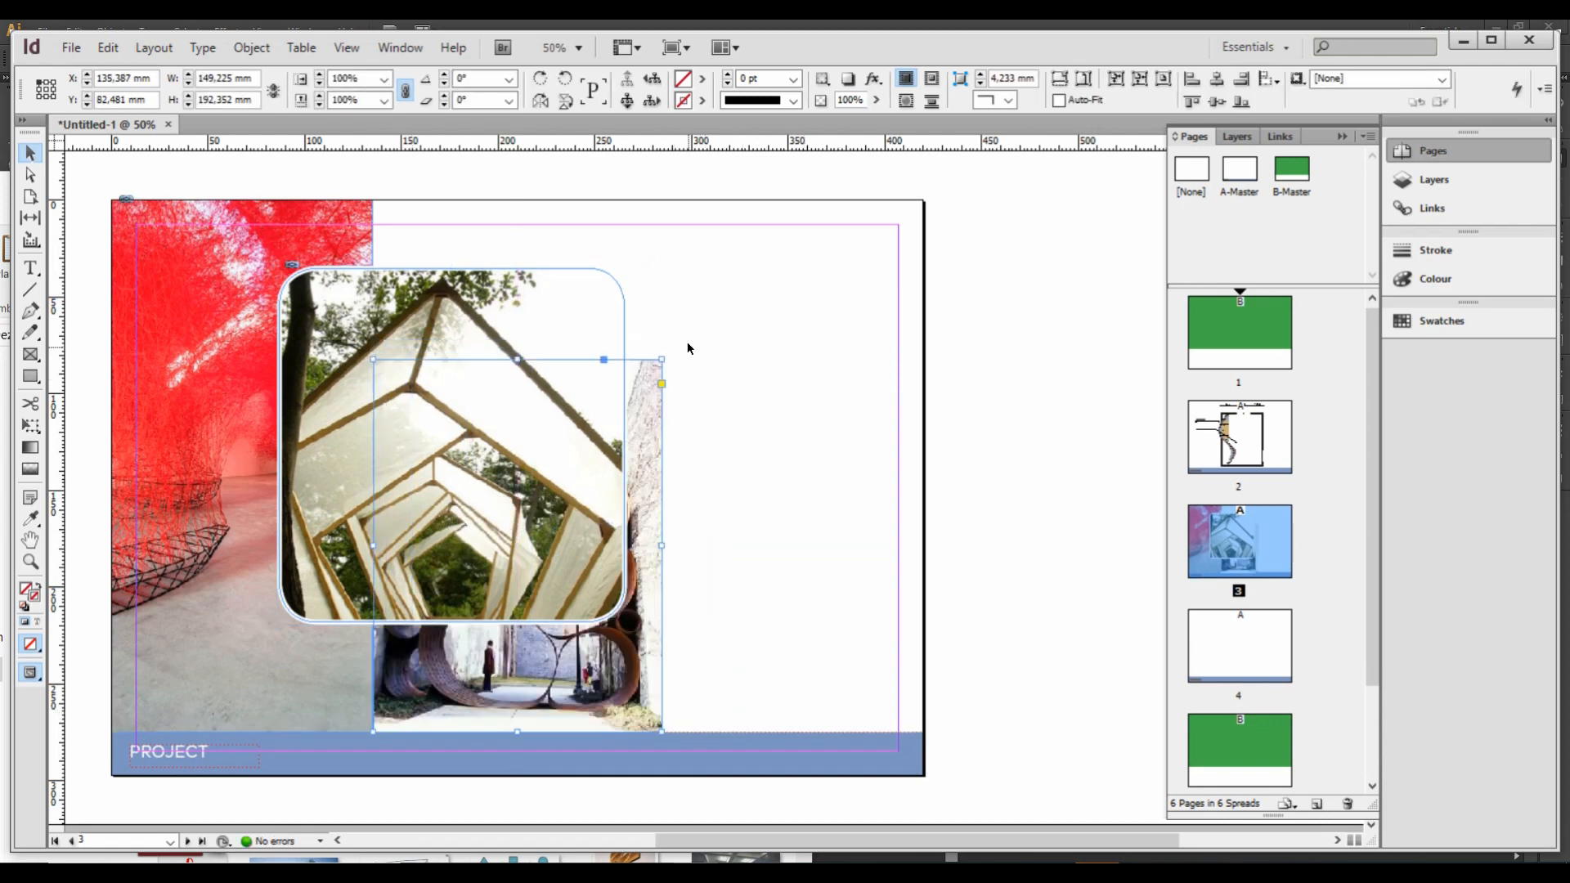
drag(651, 651, 892, 607)
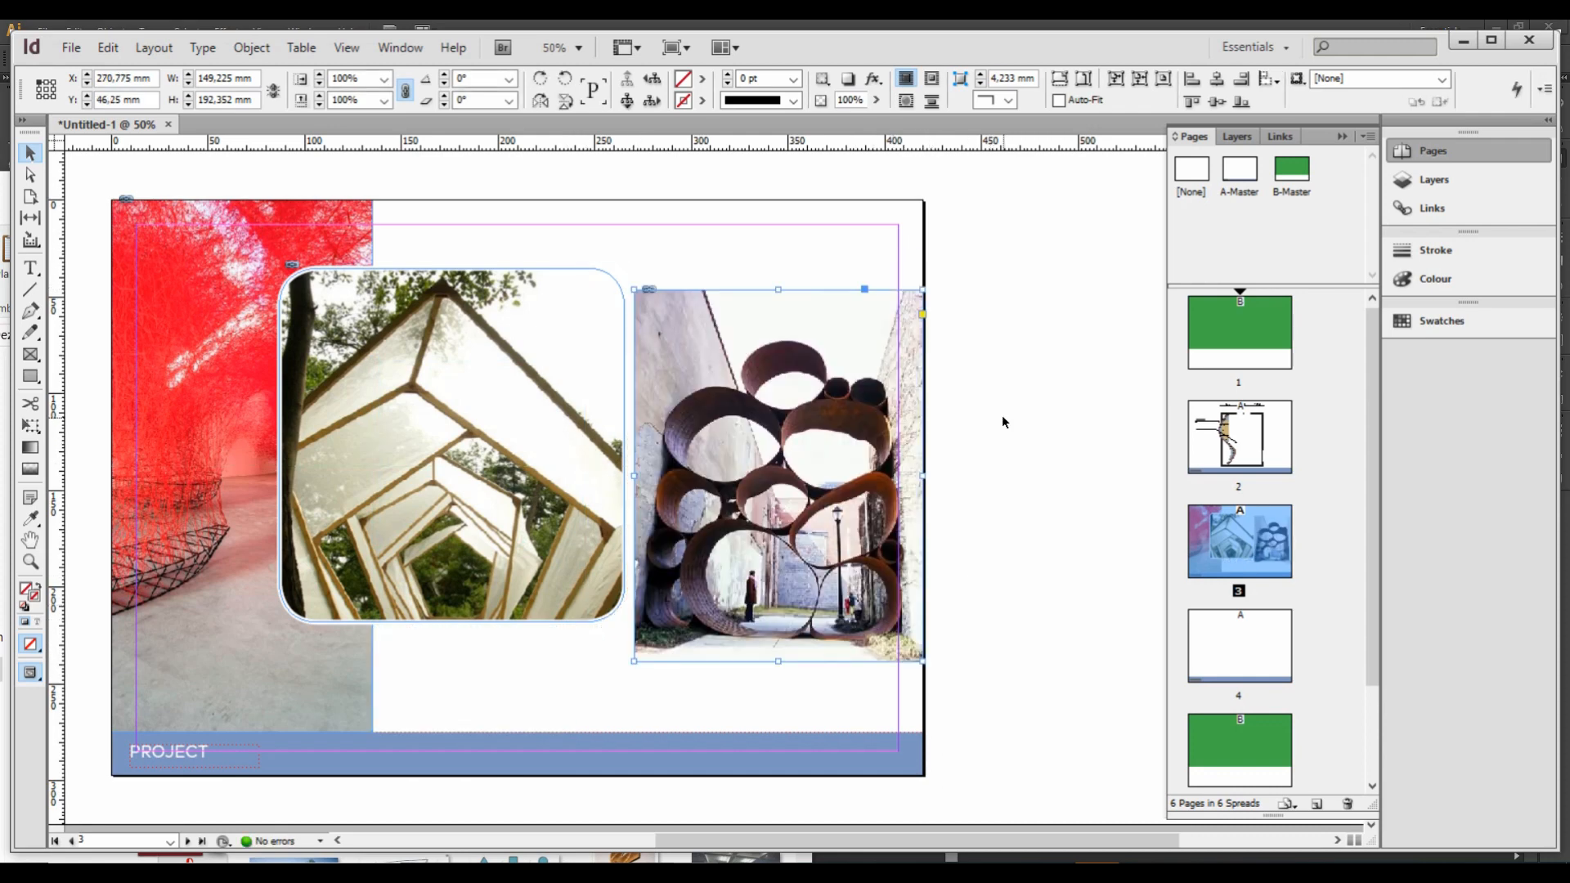
Step: Go back to the floor plan page and look through the available Adobe PDF presets, including Smallest File Size, without exporting
scroll(1002, 415, up, 10)
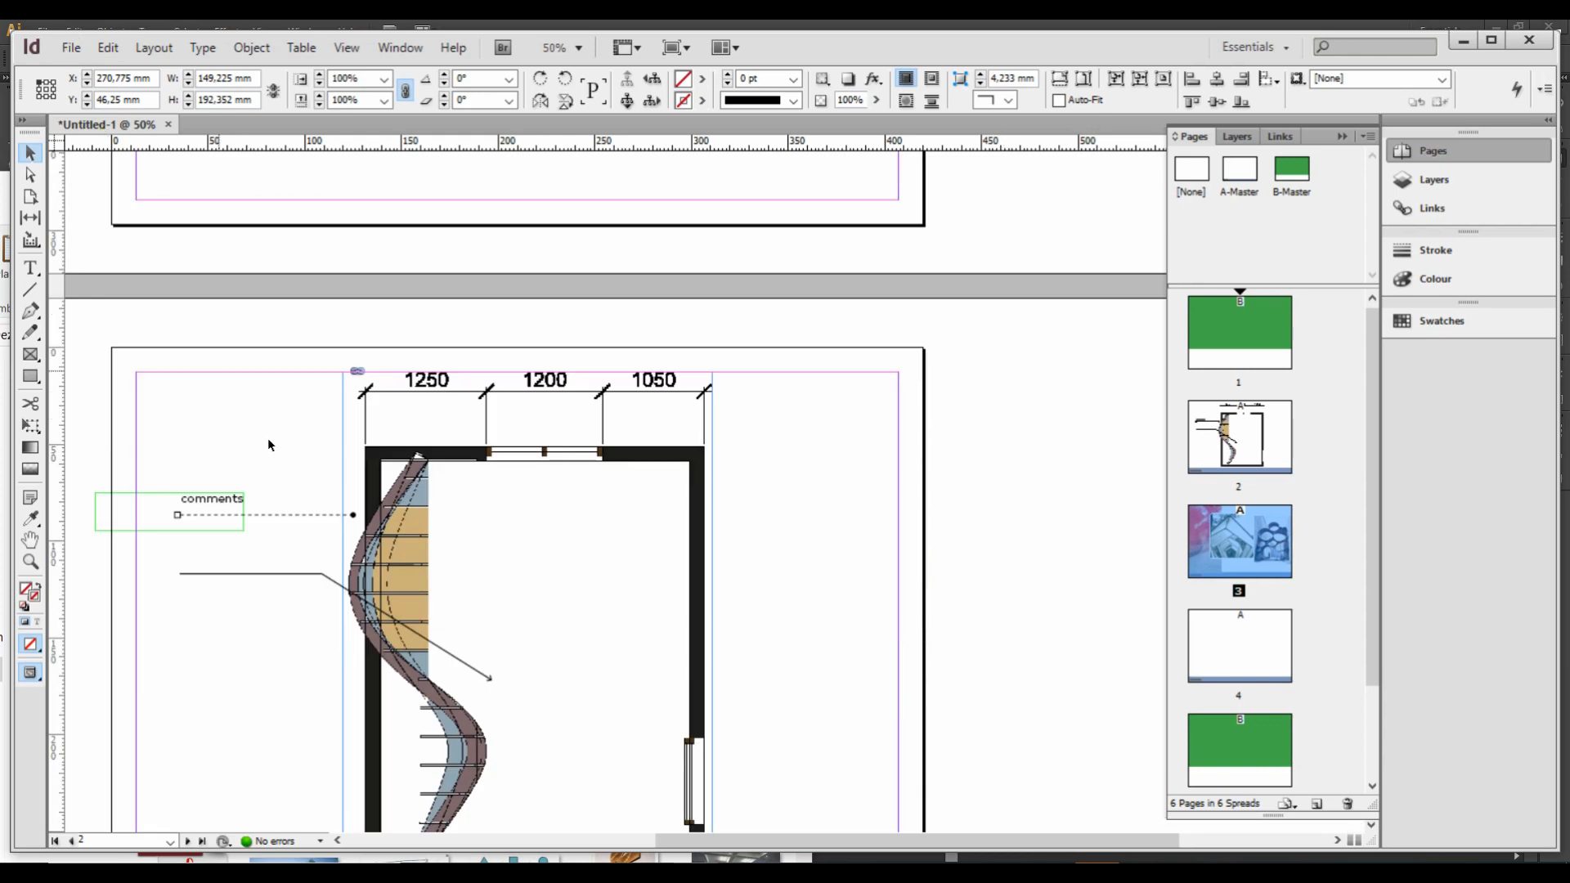
click(71, 47)
mouse_move(81, 374)
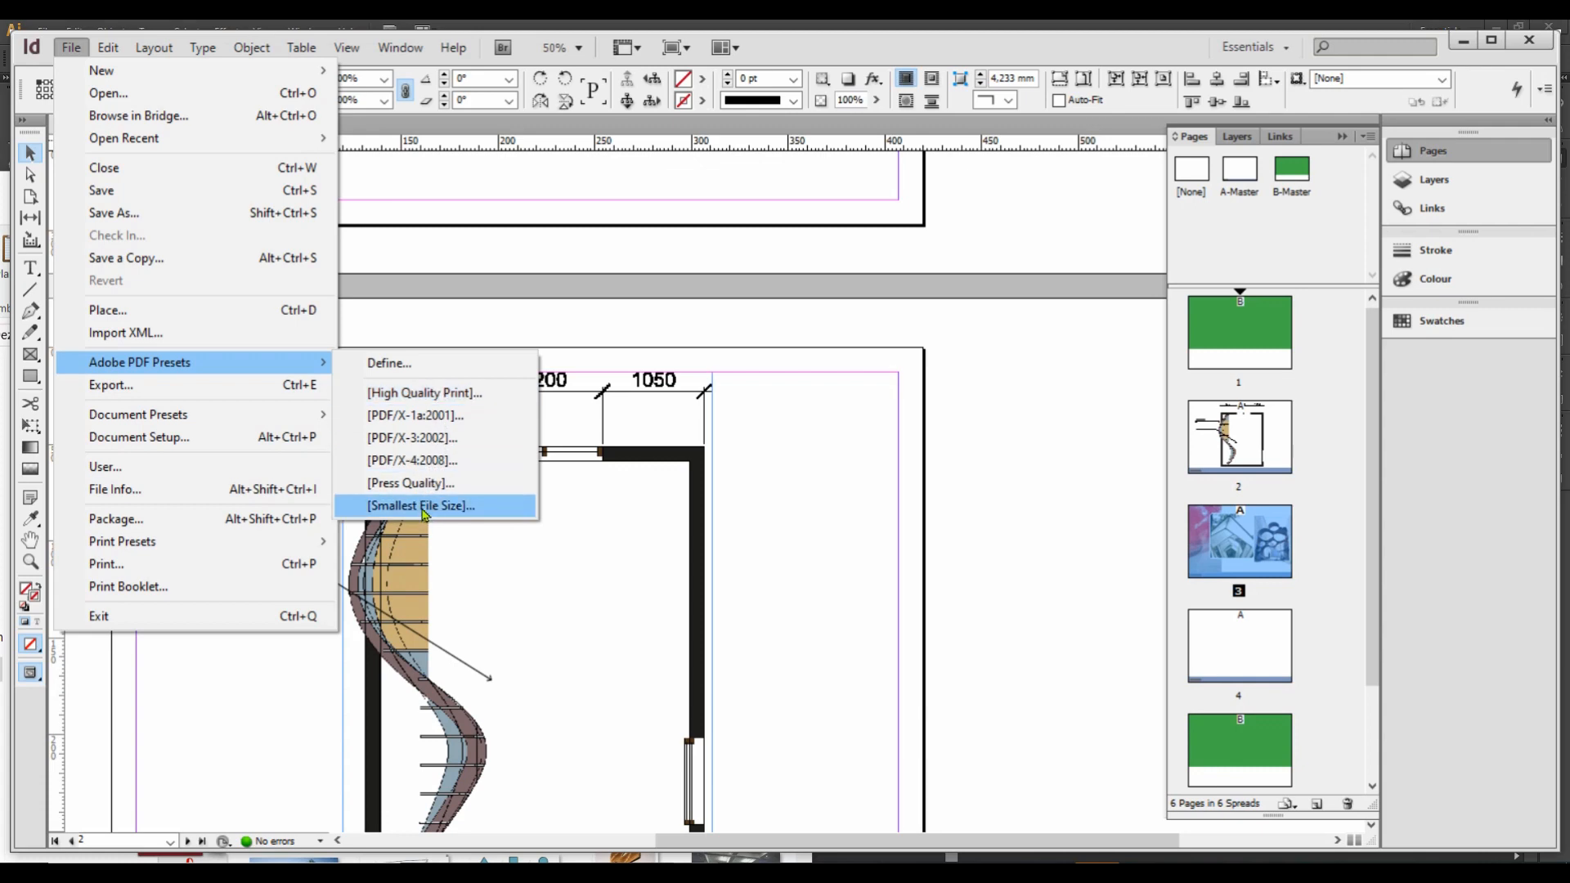
click(986, 473)
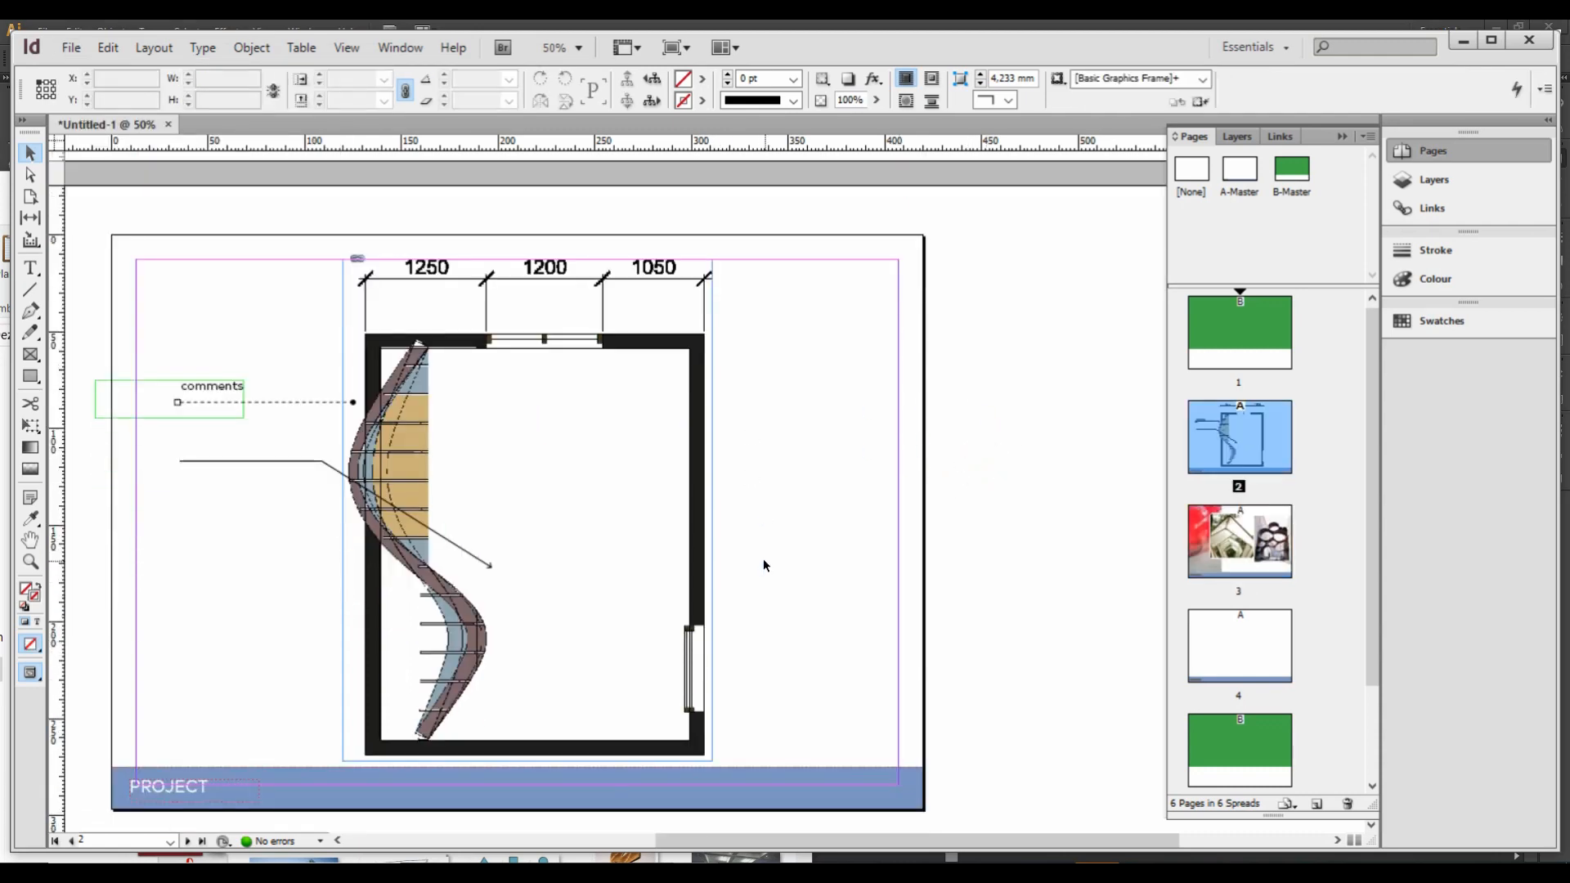